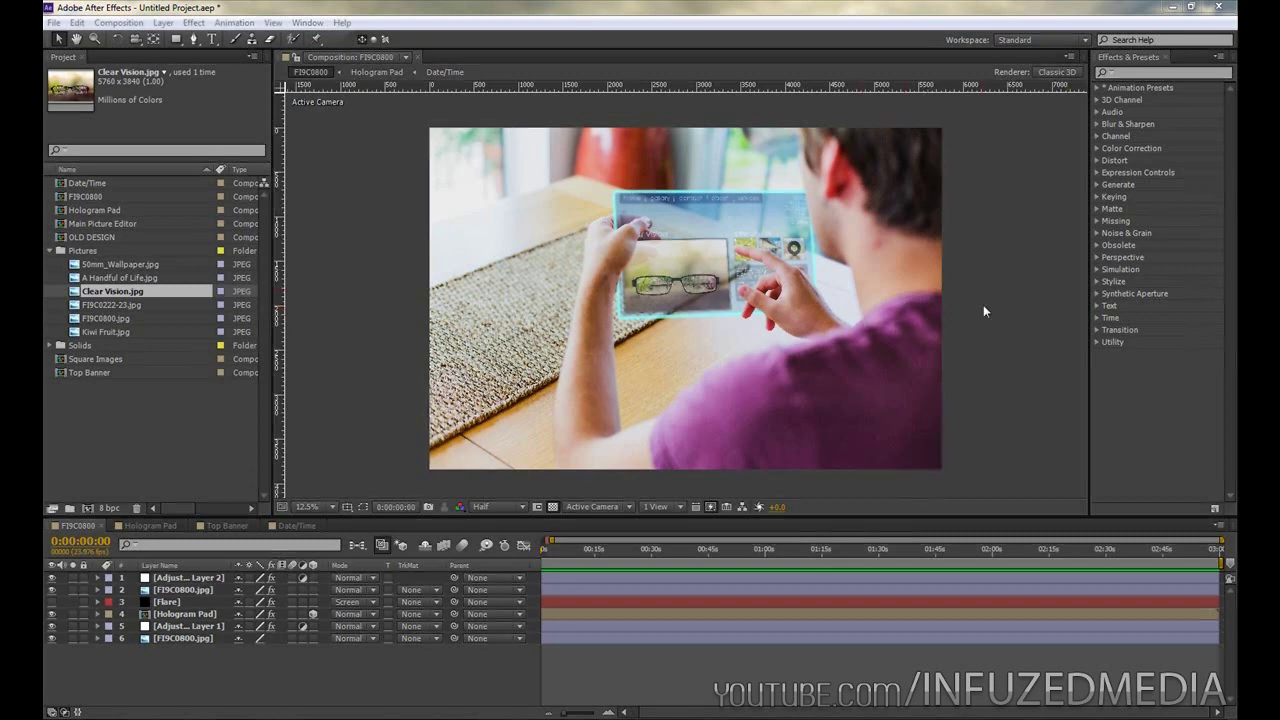
Step: Compare the photo with and without its effect layers, and delete the Flare layer from the FI9C0800 composition
{"action": "left_click_drag", "start_coordinate": [51, 626], "coordinate": [54, 580]}
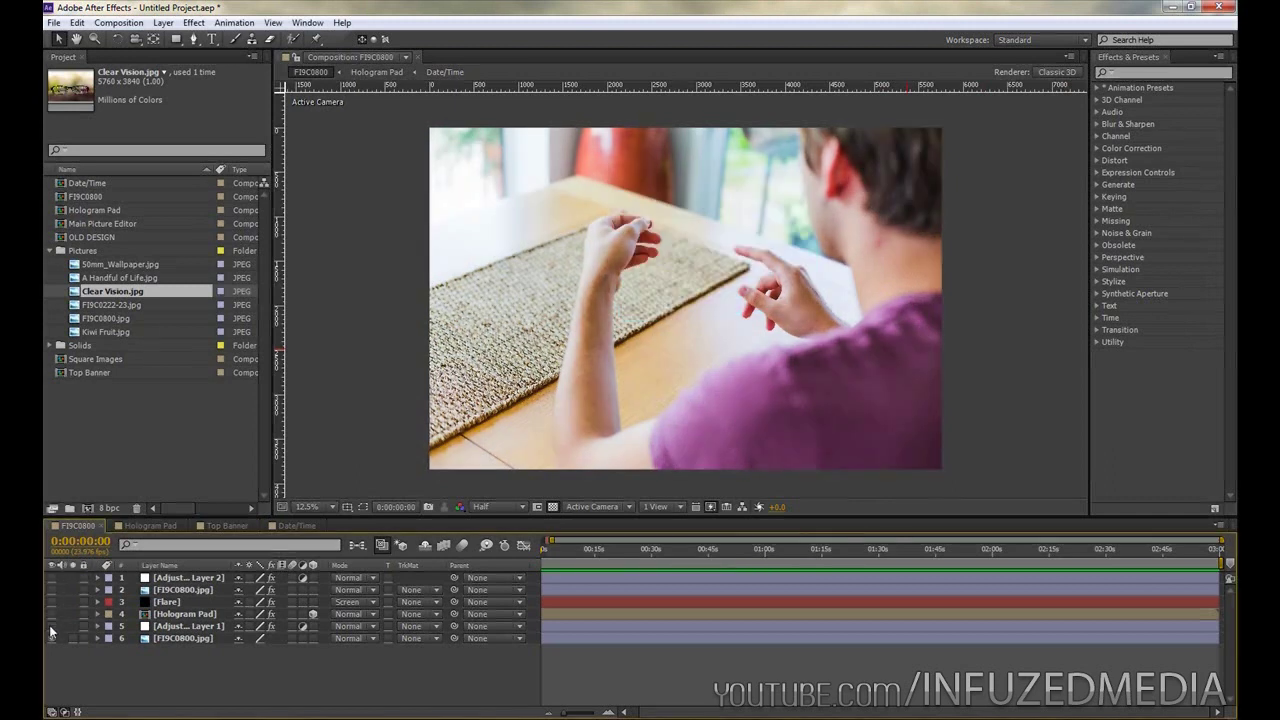
{"action": "left_click_drag", "start_coordinate": [49, 625], "coordinate": [52, 577]}
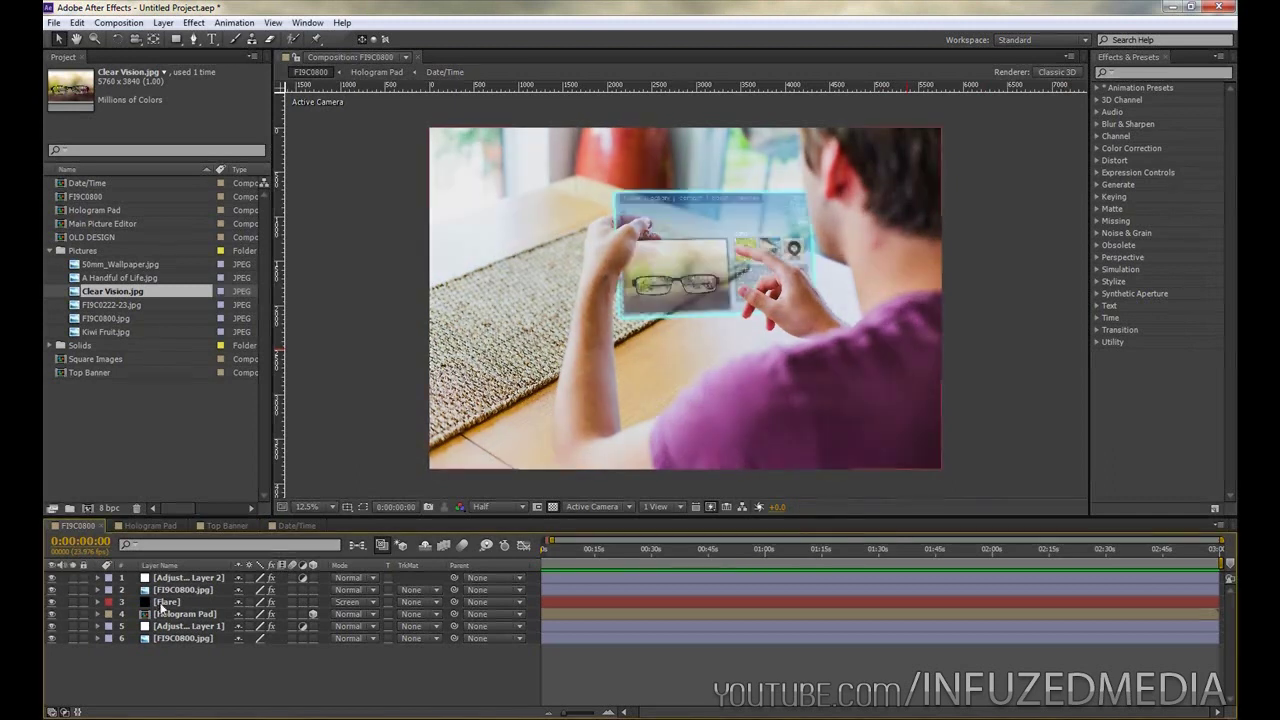
{"action": "left_click", "coordinate": [161, 603]}
{"action": "key", "text": "Delete"}
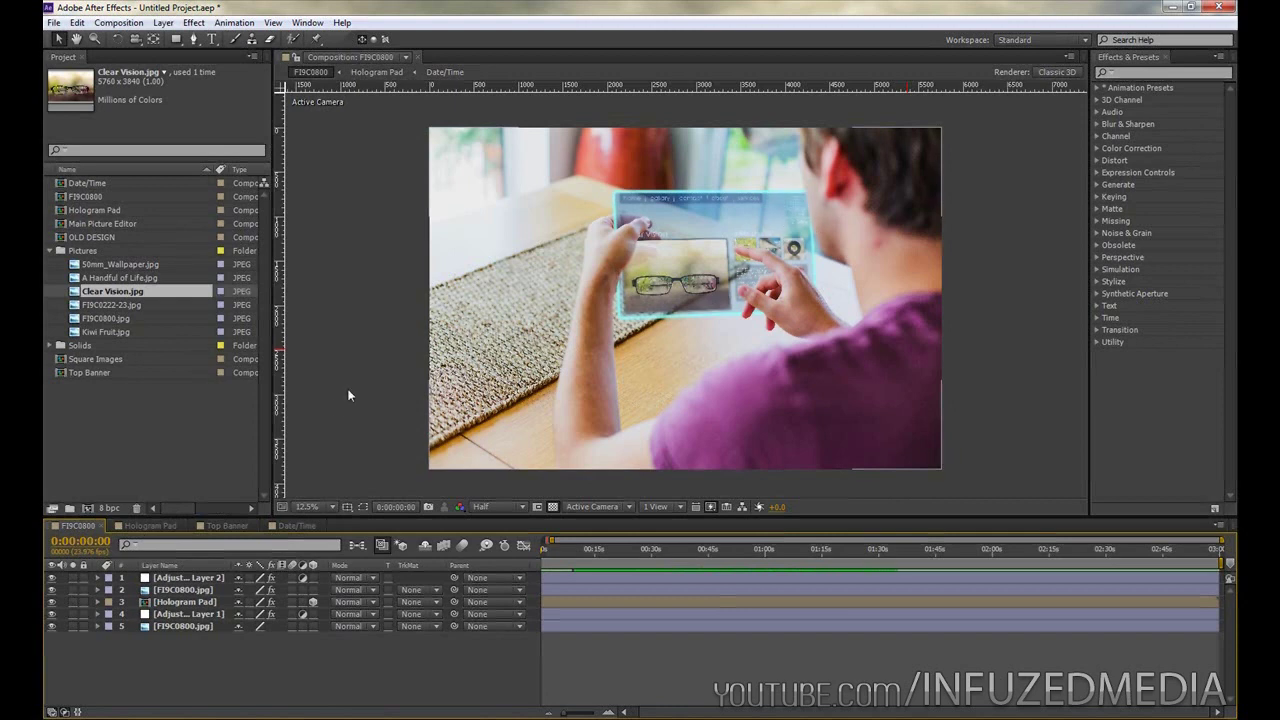
Step: Review the interface design in the Hologram Pad composition, and delete every layer above the bottom FI9C0800.jpg photo in the FI9C0800 composition
{"action": "left_click", "coordinate": [152, 526]}
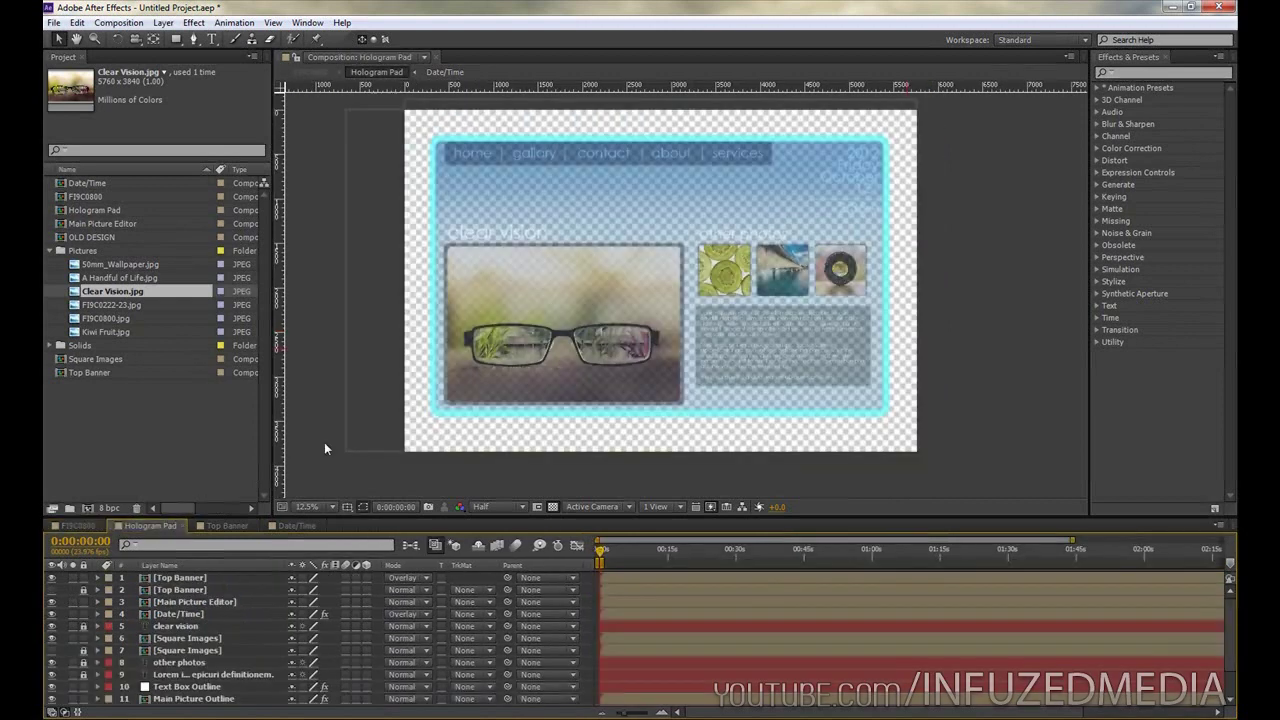
{"action": "left_click", "coordinate": [859, 372]}
{"action": "left_click_drag", "start_coordinate": [859, 372], "coordinate": [886, 373]}
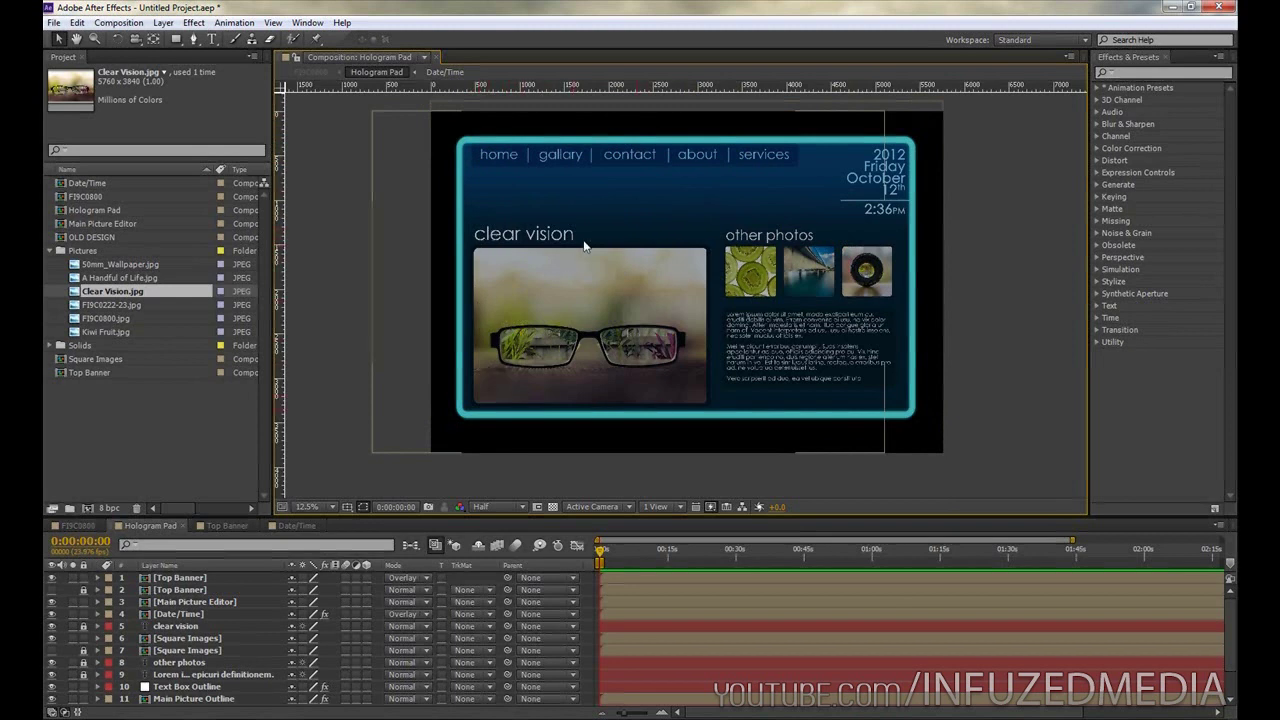
{"action": "left_click", "coordinate": [62, 526]}
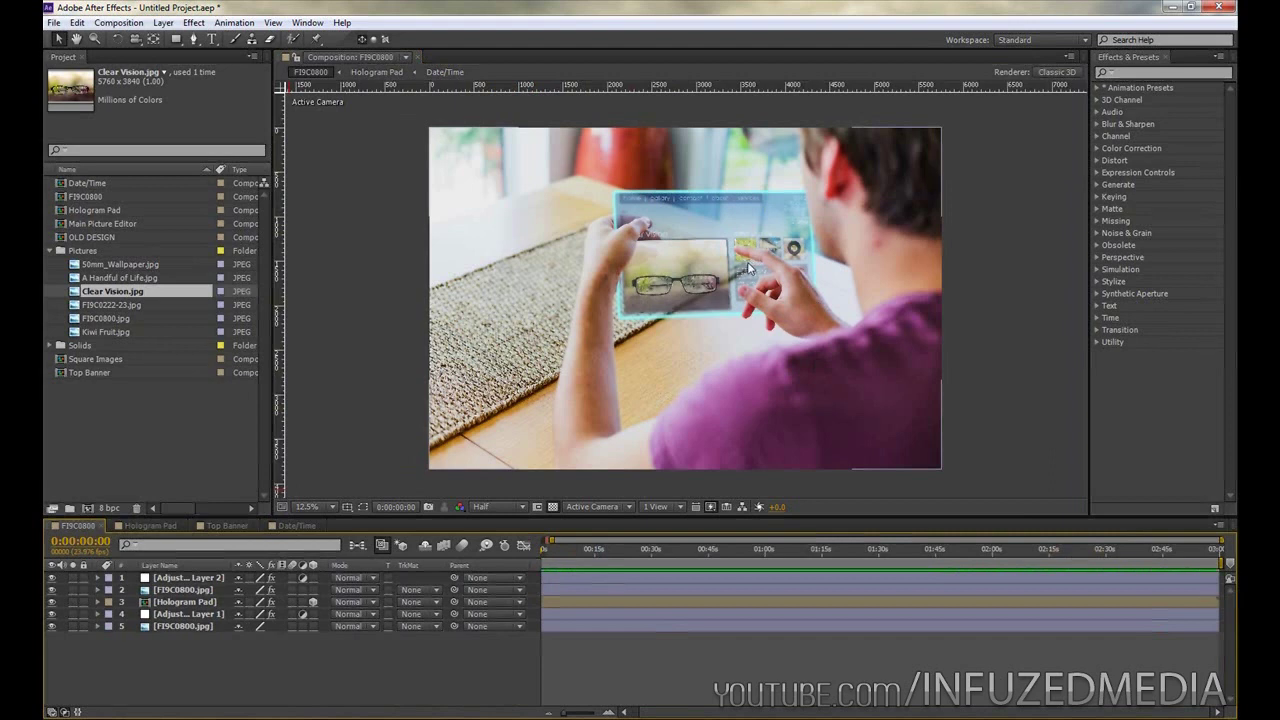
{"action": "left_click", "coordinate": [397, 282]}
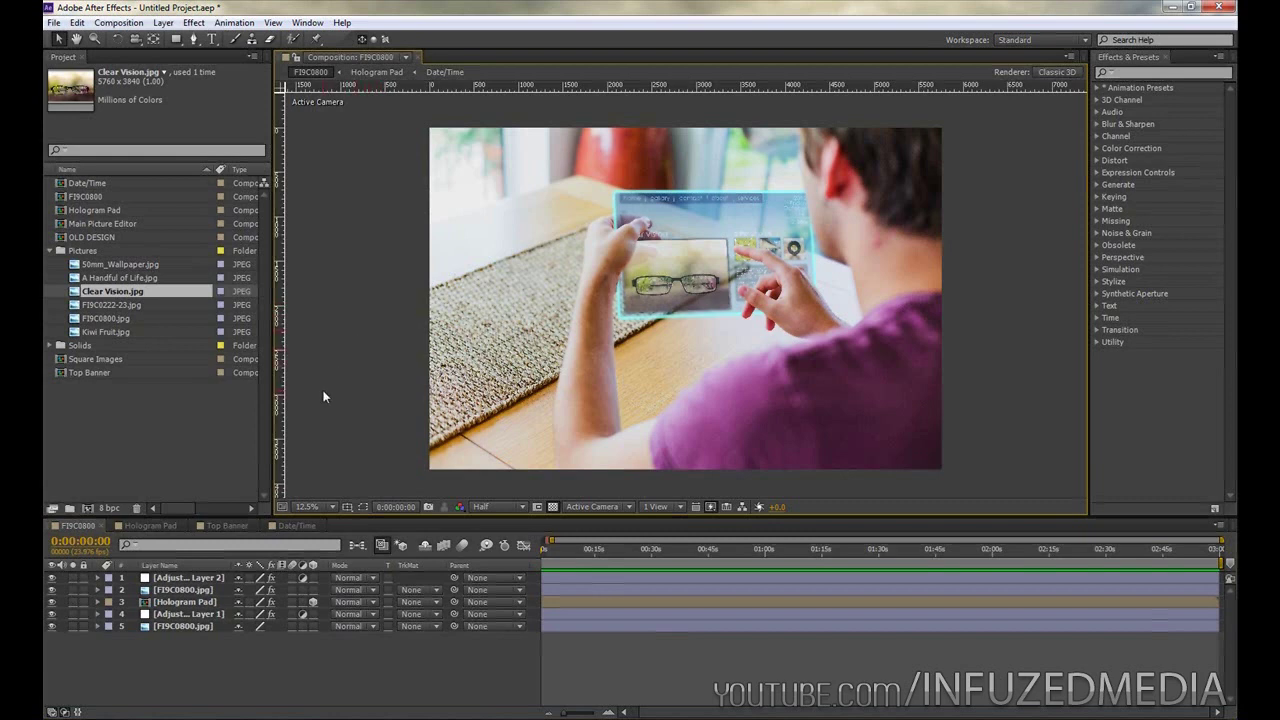
{"action": "left_click", "coordinate": [197, 613]}
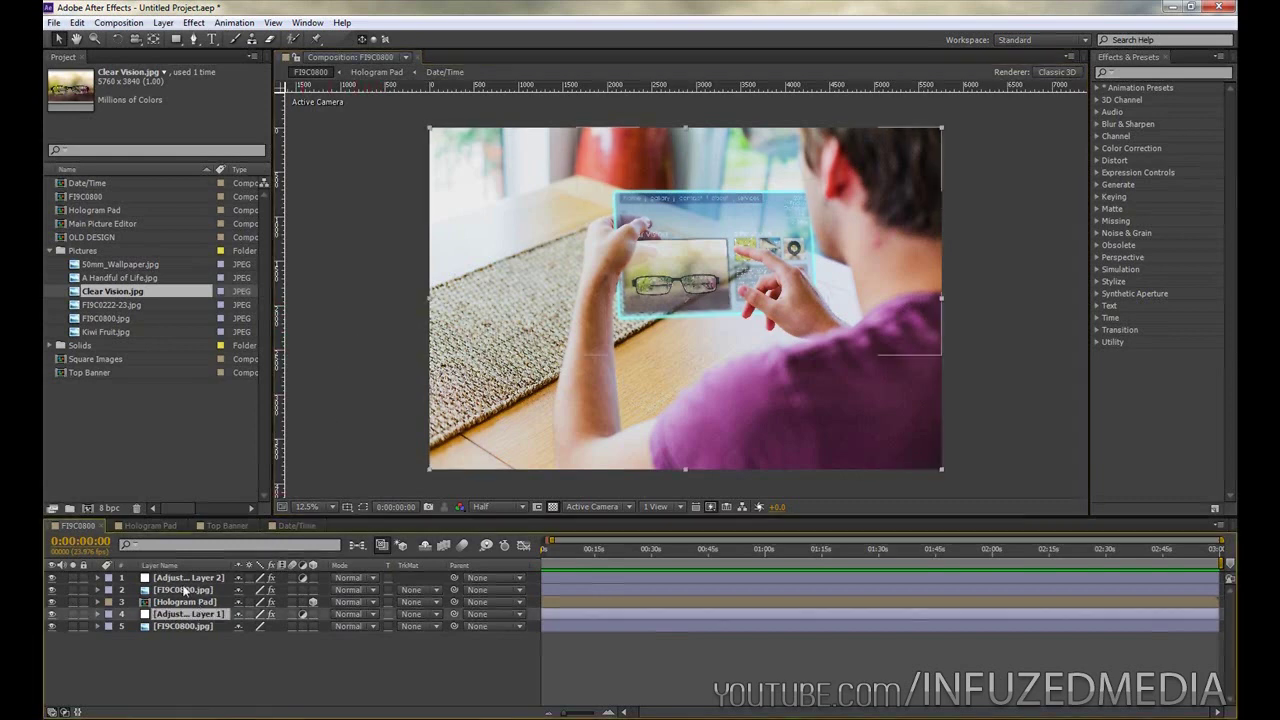
{"action": "left_click", "coordinate": [177, 579]}
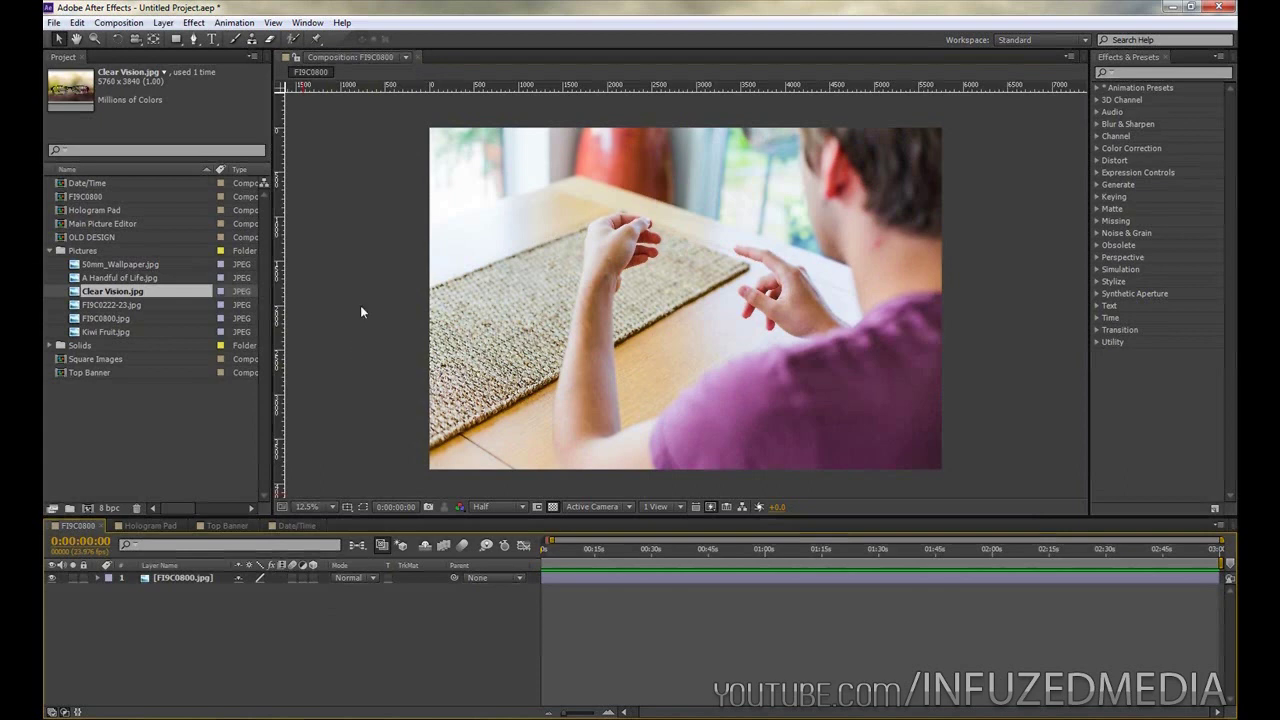
Step: Start a new solid layer in the FI9C0800 composition and name it Outline
{"action": "left_click", "coordinate": [163, 22]}
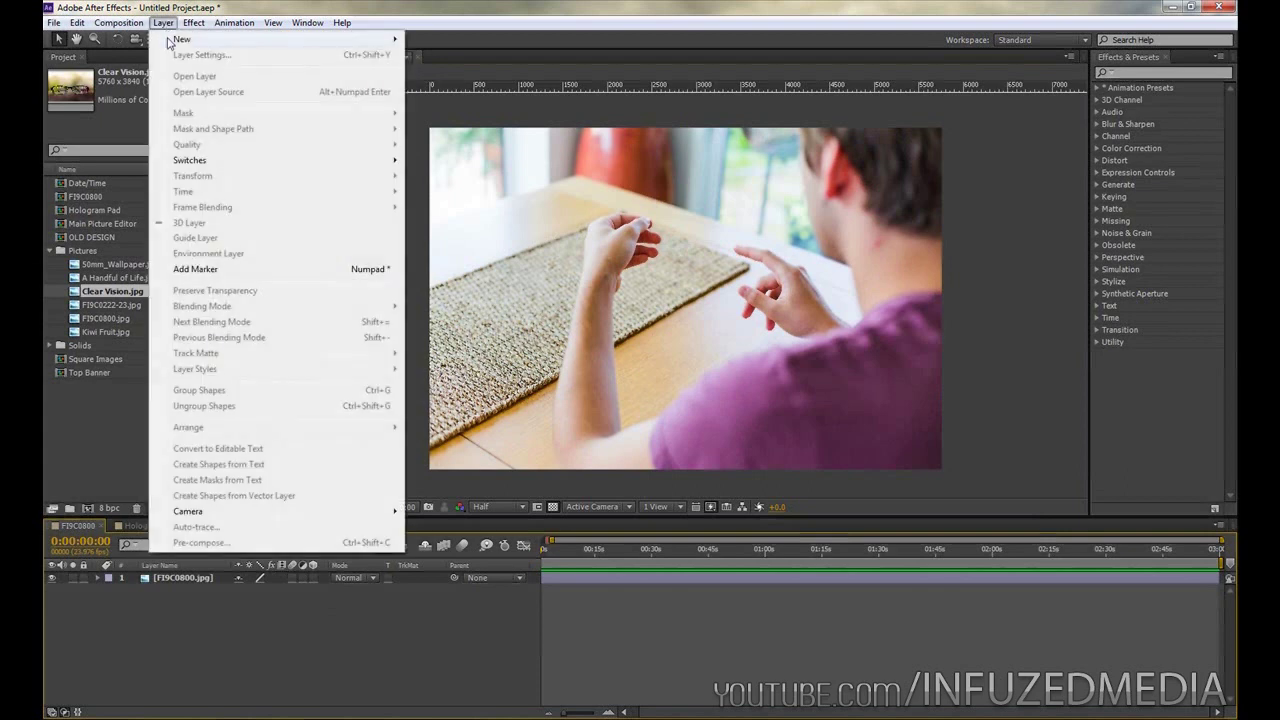
{"action": "mouse_move", "coordinate": [185, 40]}
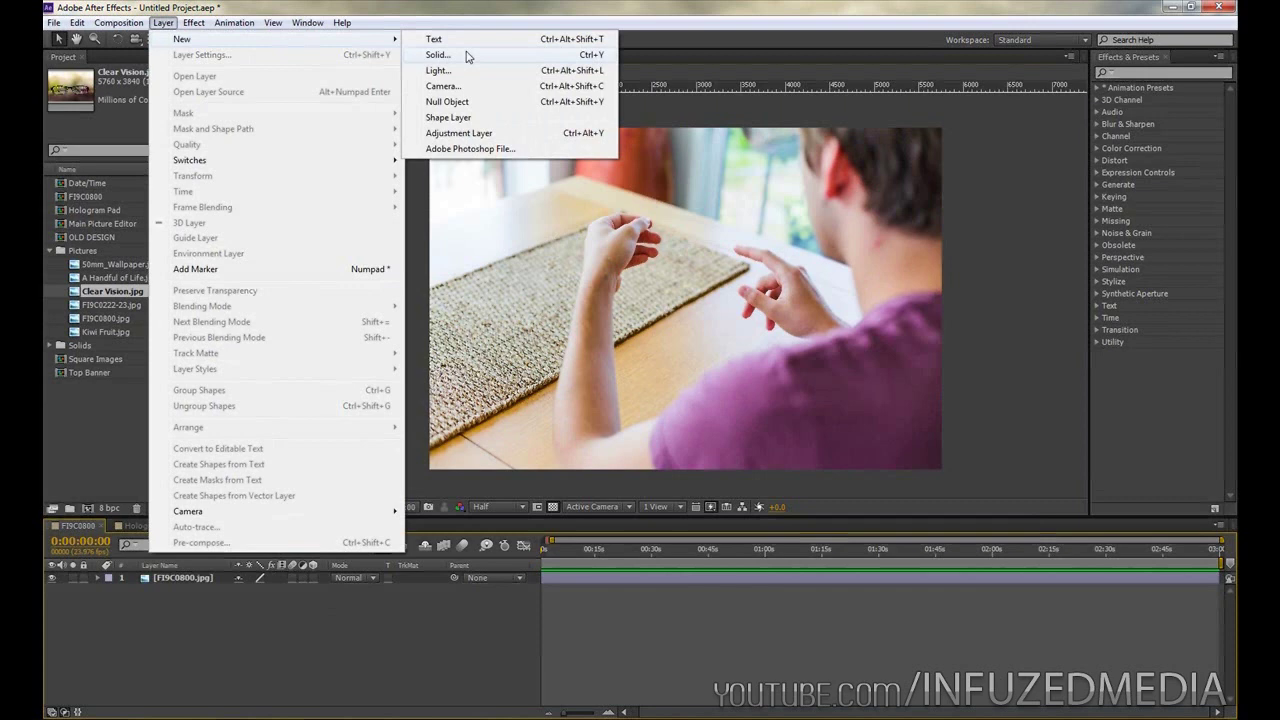
{"action": "left_click", "coordinate": [467, 56]}
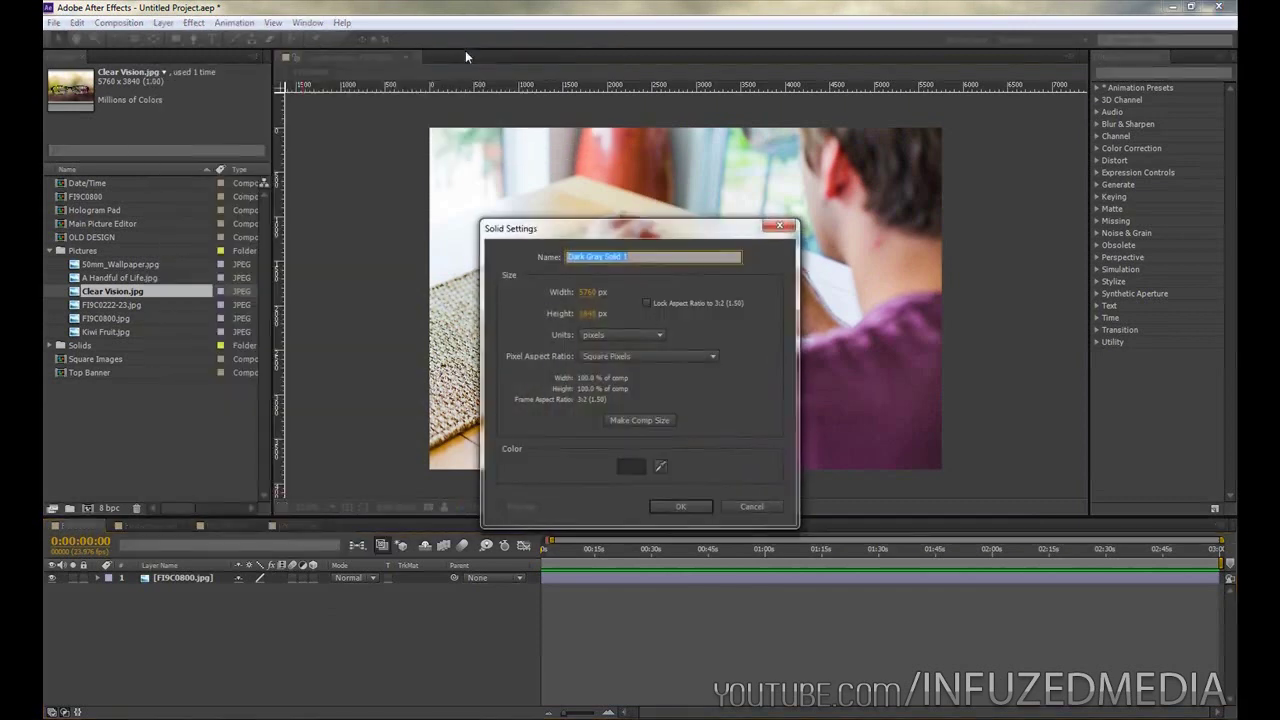
{"action": "type", "text": "Outline"}
Step: Set the Outline solid's size to 1920 by 1080 px
{"action": "left_click", "coordinate": [591, 292]}
{"action": "type", "text": "1920"}
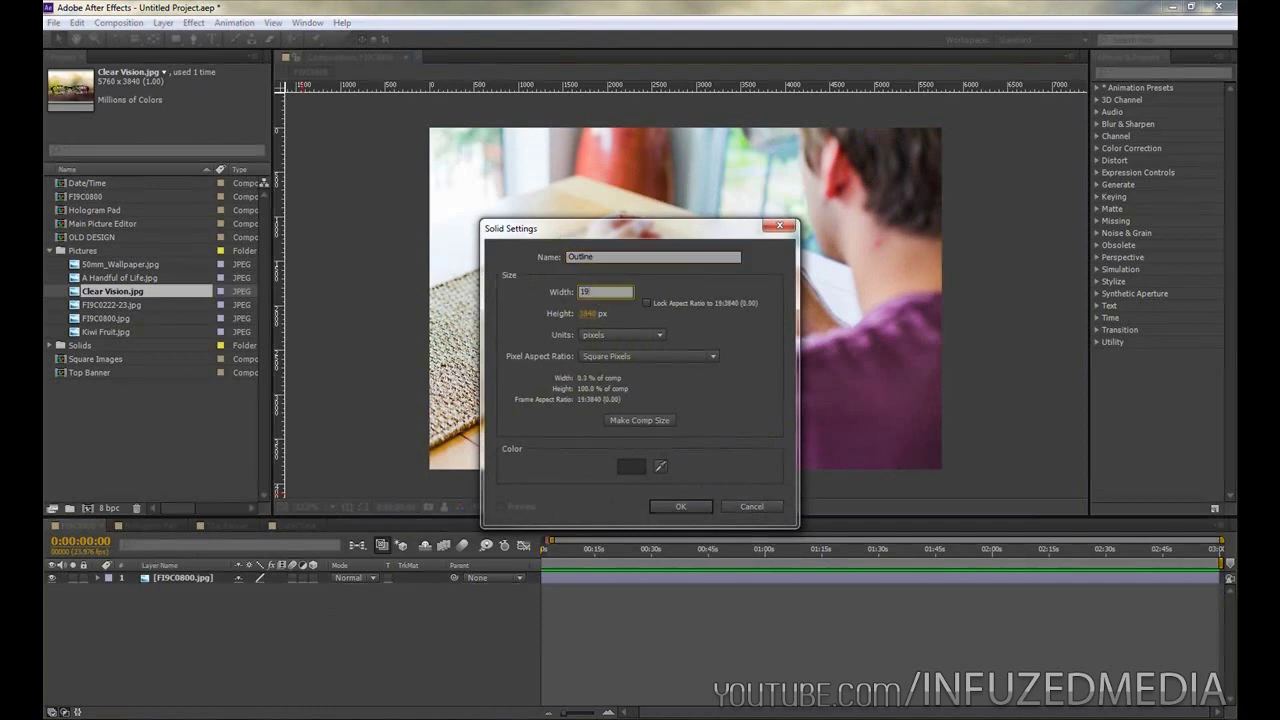
{"action": "key", "text": "Tab"}
{"action": "type", "text": "1080"}
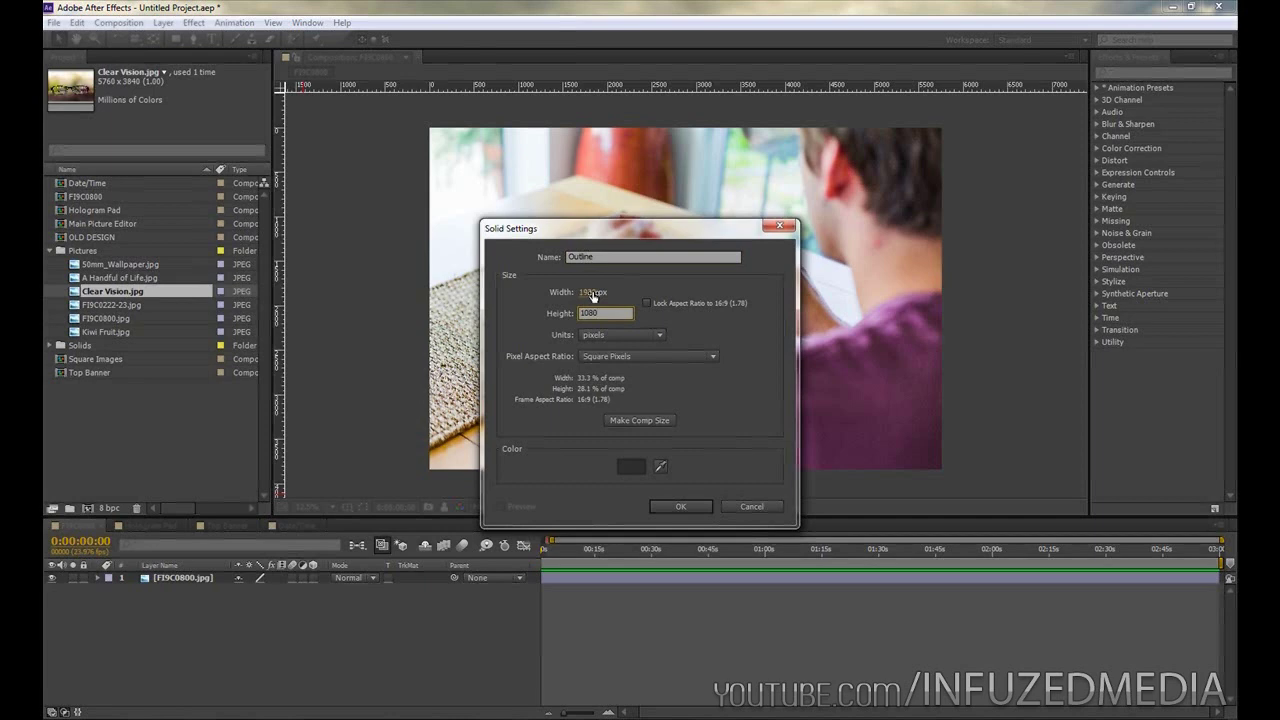
{"action": "key", "text": "Return"}
Step: Use square pixels for the Outline solid, match it to the composition size and create it
{"action": "left_click", "coordinate": [627, 356]}
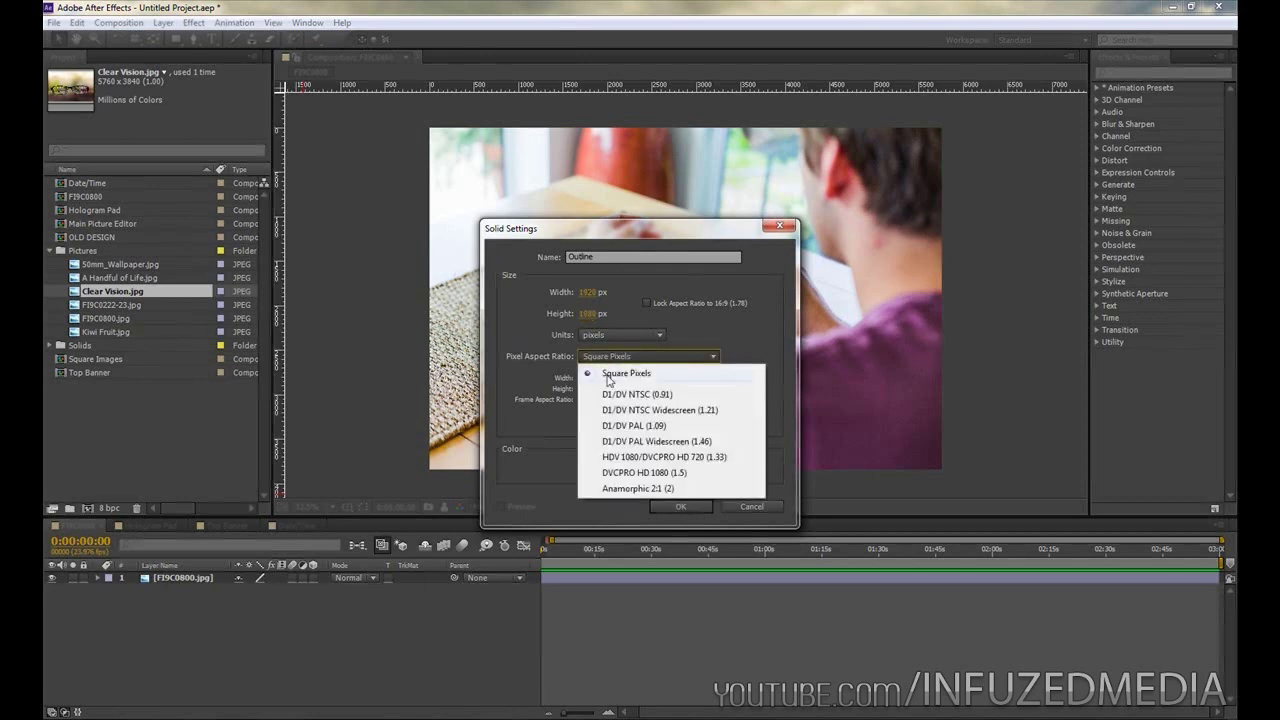
{"action": "left_click", "coordinate": [620, 368]}
{"action": "left_click", "coordinate": [637, 421]}
{"action": "left_click", "coordinate": [684, 508]}
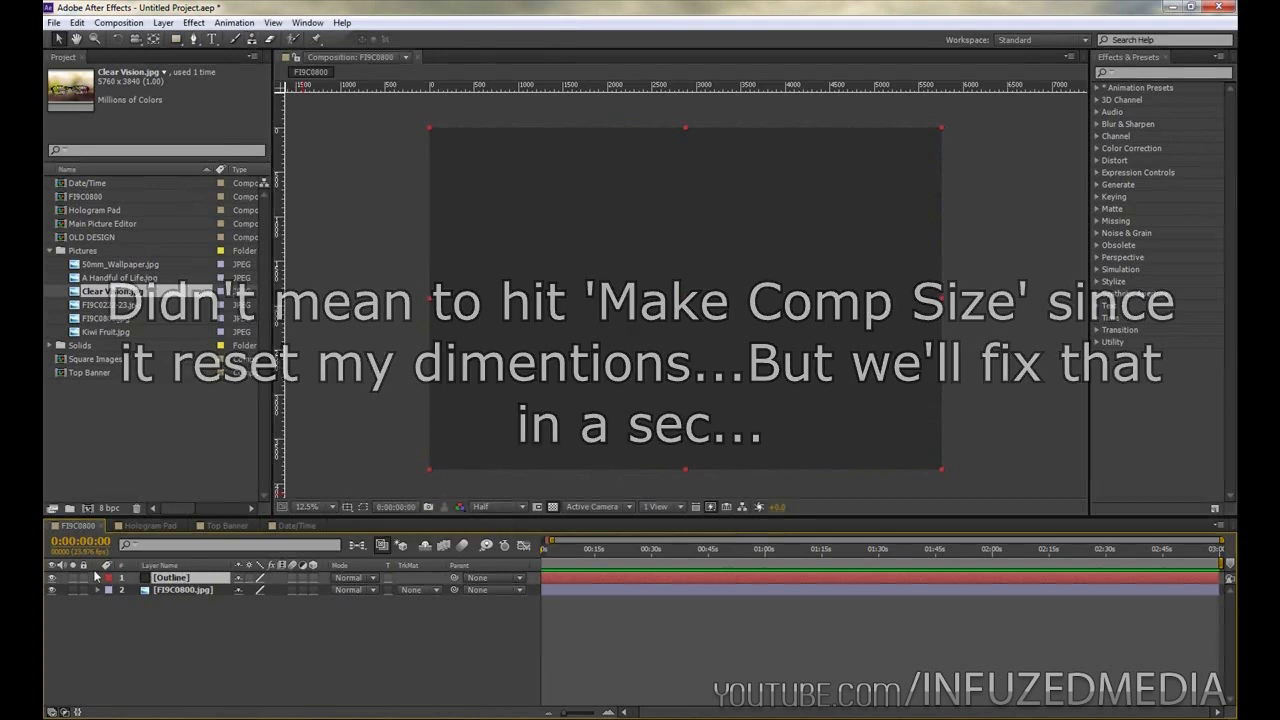
Step: Draw a rounded rectangle mask on the Outline solid that covers most of the frame and leaves a margin on every side
{"action": "left_click", "coordinate": [176, 39]}
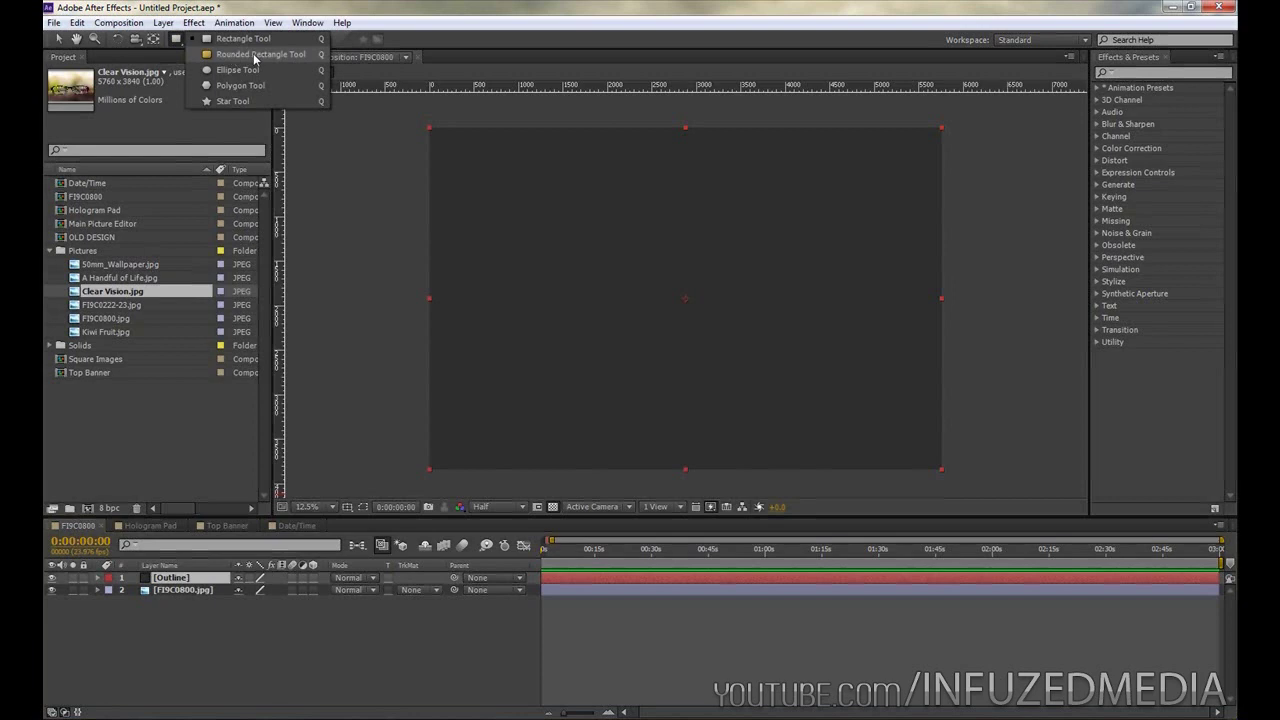
{"action": "left_click", "coordinate": [254, 58]}
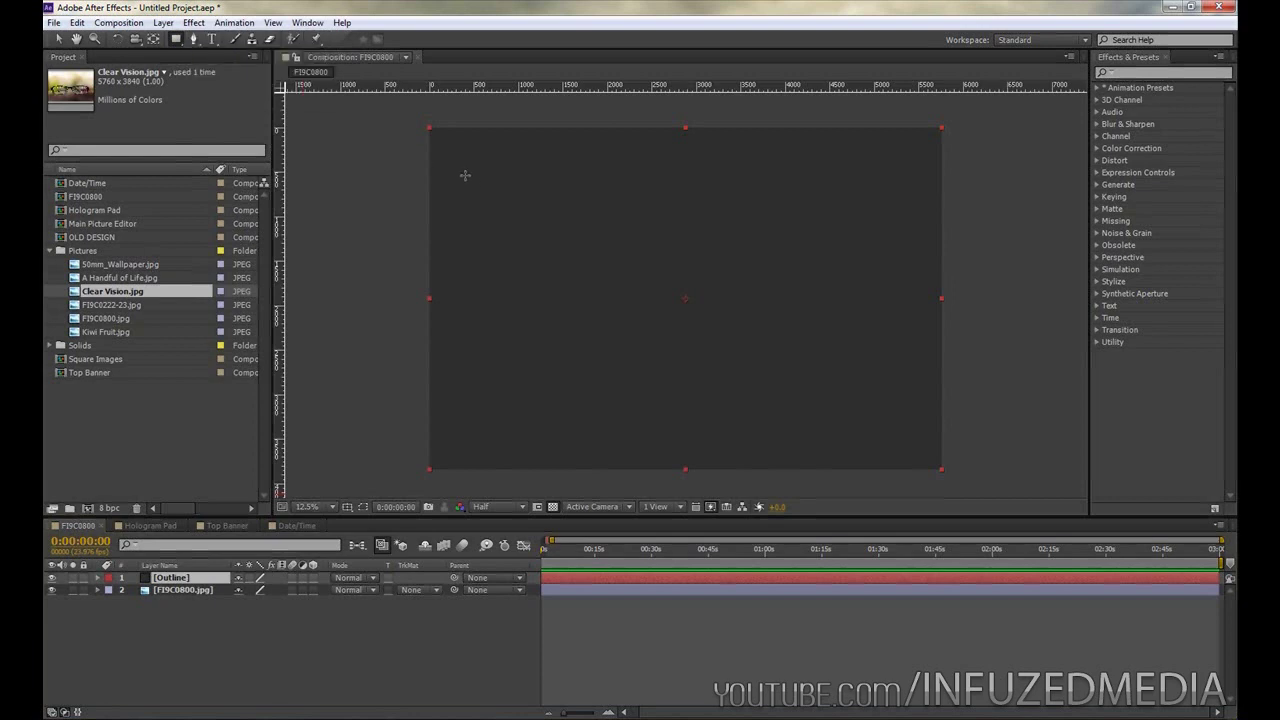
{"action": "left_click_drag", "start_coordinate": [463, 178], "coordinate": [896, 415]}
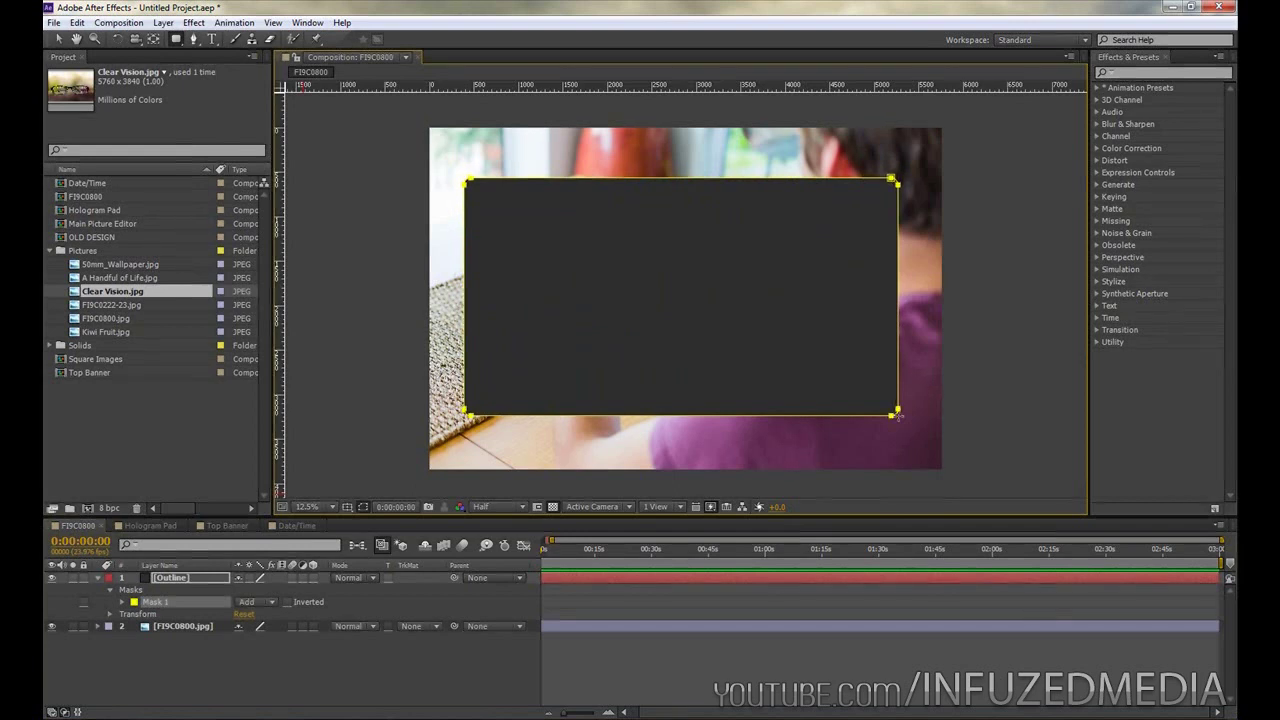
{"action": "left_click_drag", "start_coordinate": [898, 416], "coordinate": [900, 421]}
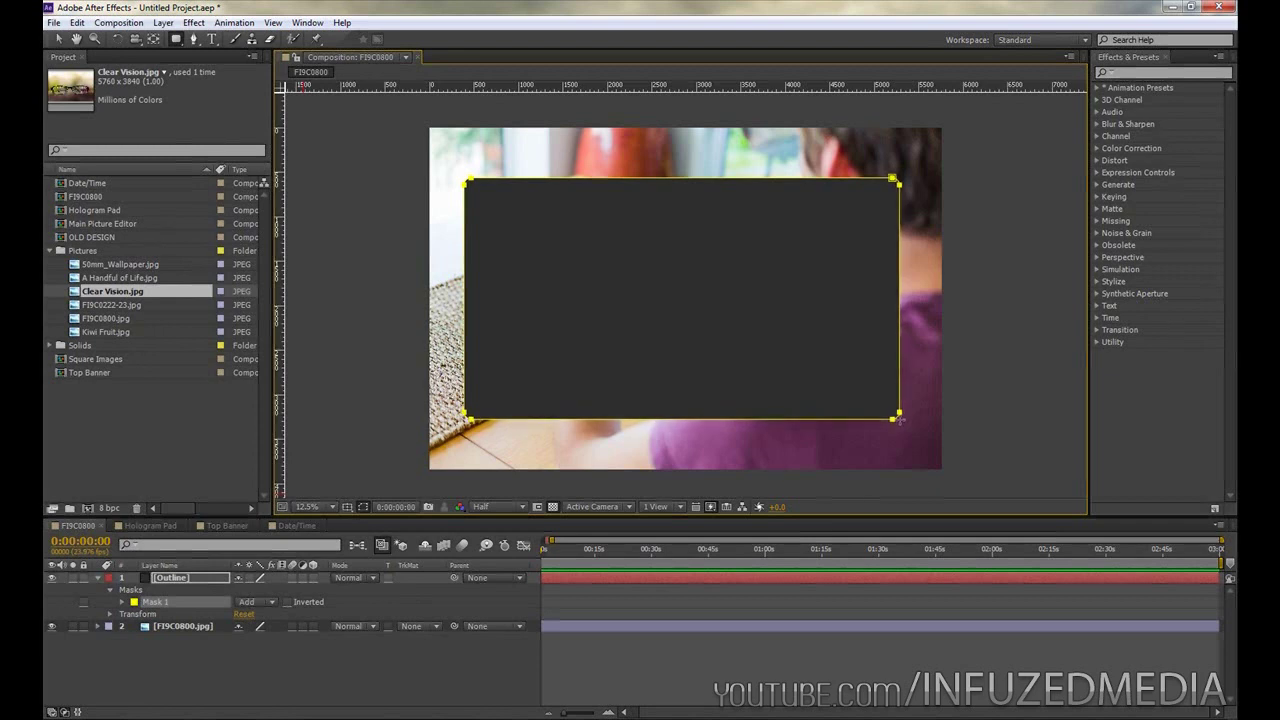
{"action": "mouse_move", "coordinate": [900, 419]}
{"action": "left_mouse_down"}
{"action": "mouse_move", "coordinate": [912, 423]}
{"action": "mouse_move", "coordinate": [900, 422]}
{"action": "left_mouse_up"}
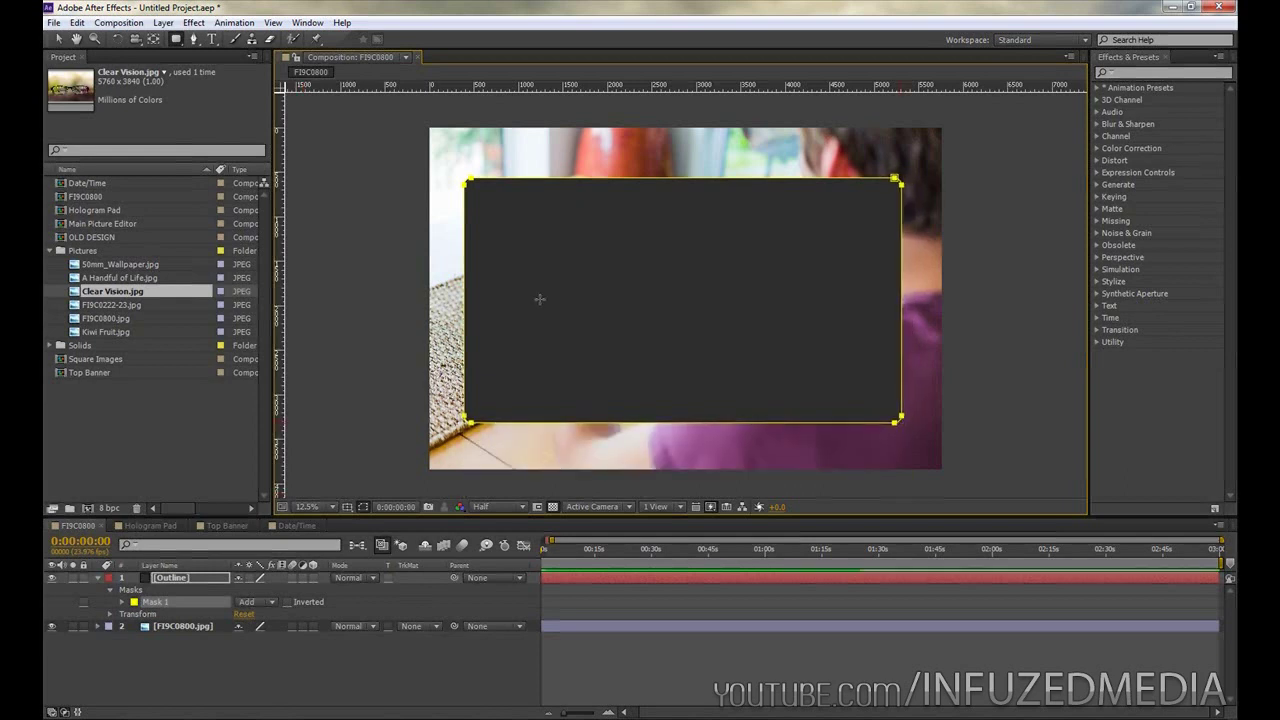
{"action": "left_click", "coordinate": [59, 40]}
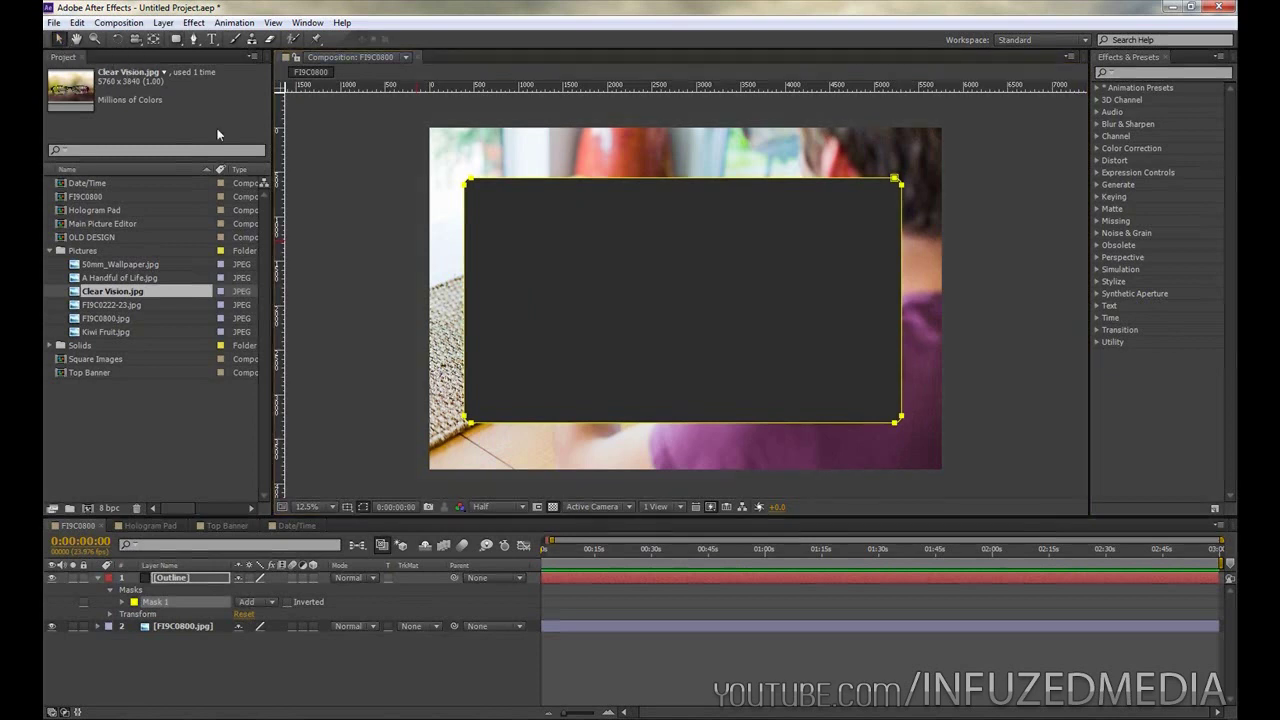
Step: Duplicate the masked Outline layer twice
{"action": "left_click", "coordinate": [182, 650]}
{"action": "left_click", "coordinate": [175, 578]}
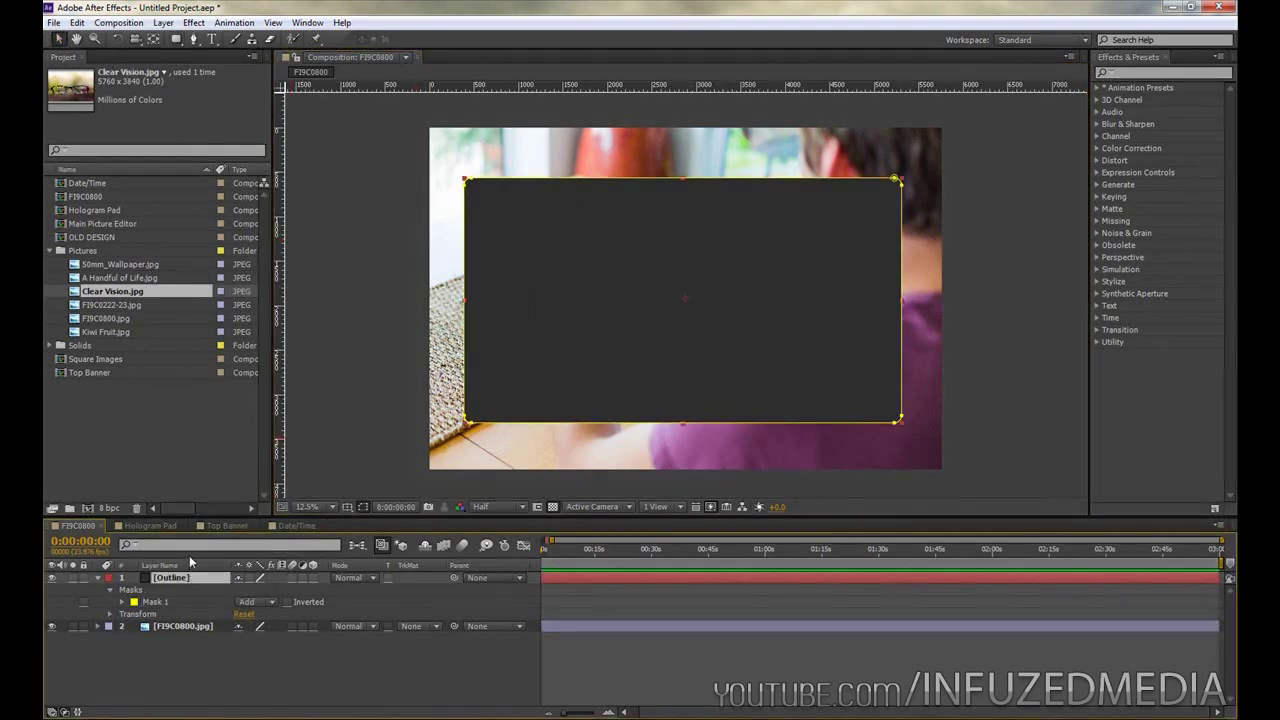
{"action": "key", "text": "ctrl+d"}
{"action": "key", "text": "ctrl+d"}
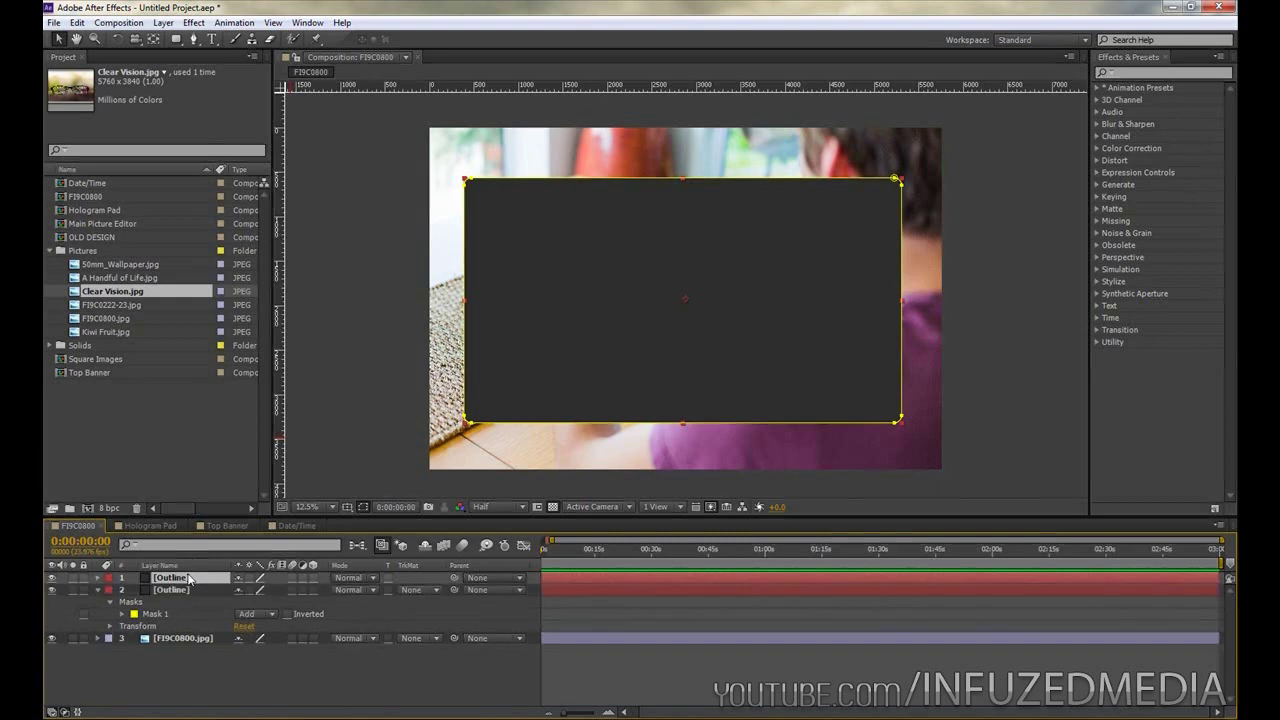
Step: Rename the middle Outline copy as Fill and the uppermost copy as Gradient
{"action": "left_click", "coordinate": [183, 590]}
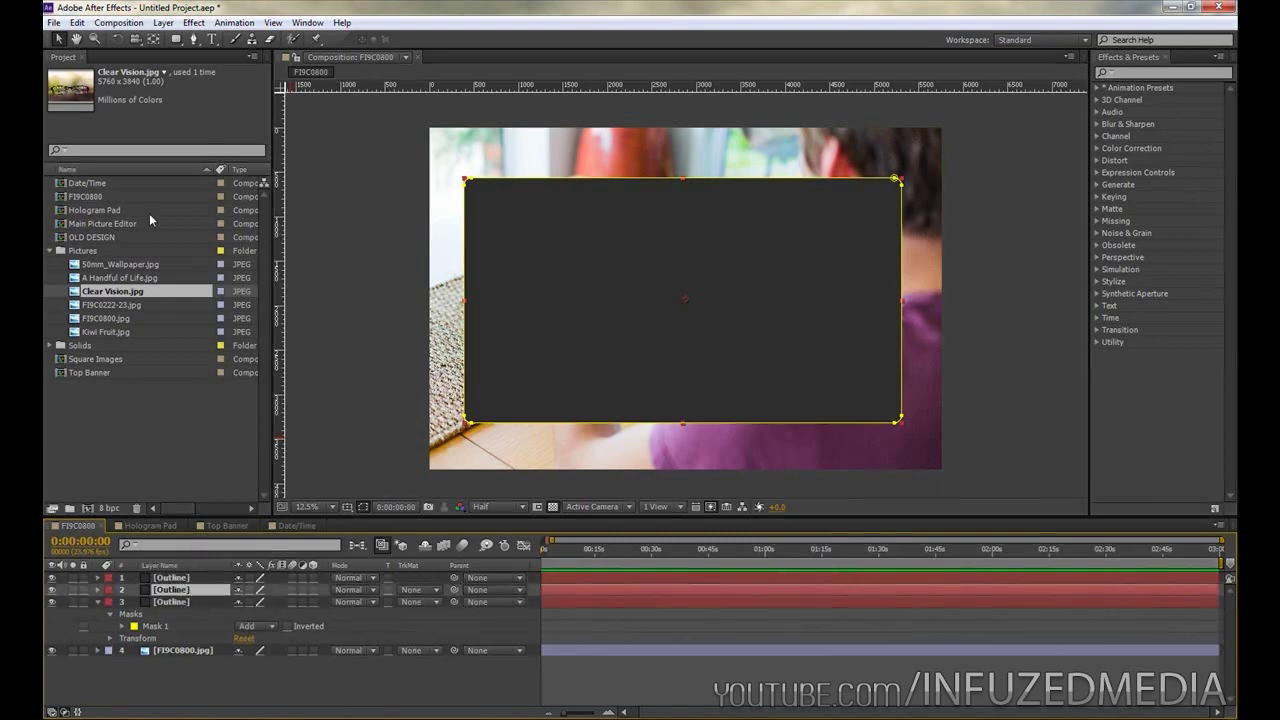
{"action": "key", "text": "Return"}
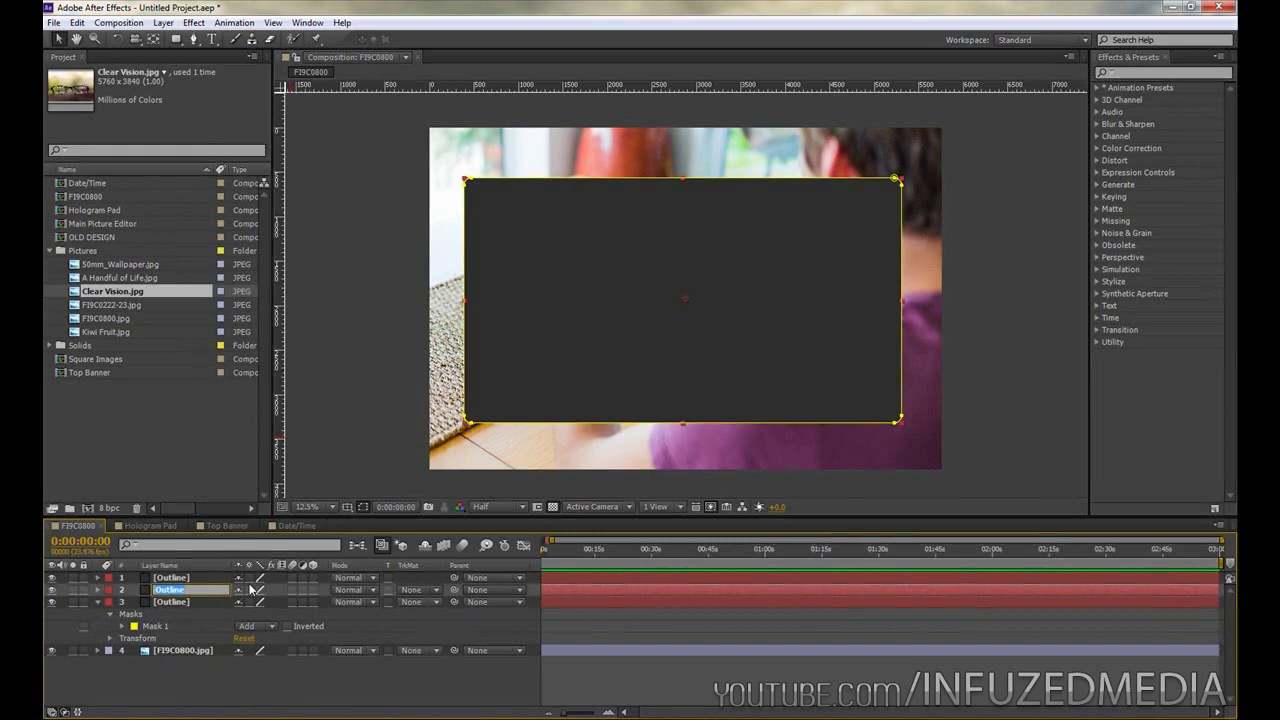
{"action": "type", "text": "Fill"}
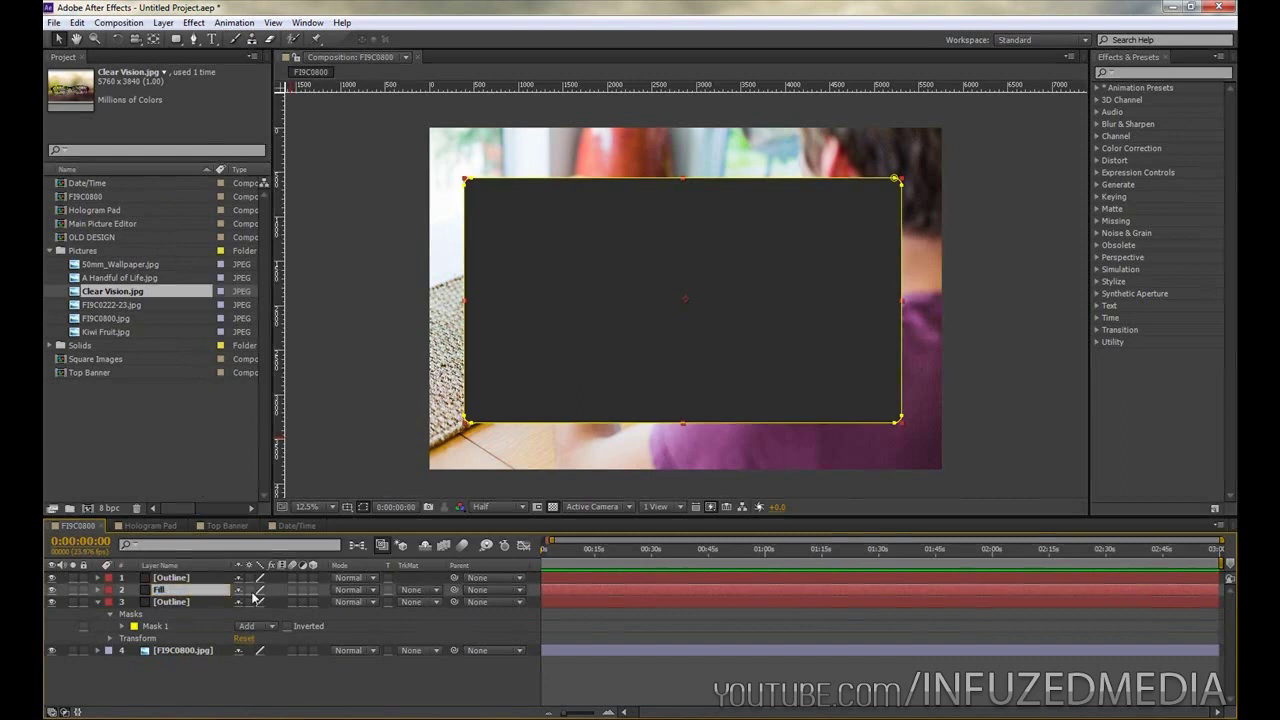
{"action": "left_click", "coordinate": [183, 578]}
{"action": "key", "text": "Return"}
{"action": "type", "text": "Gradient"}
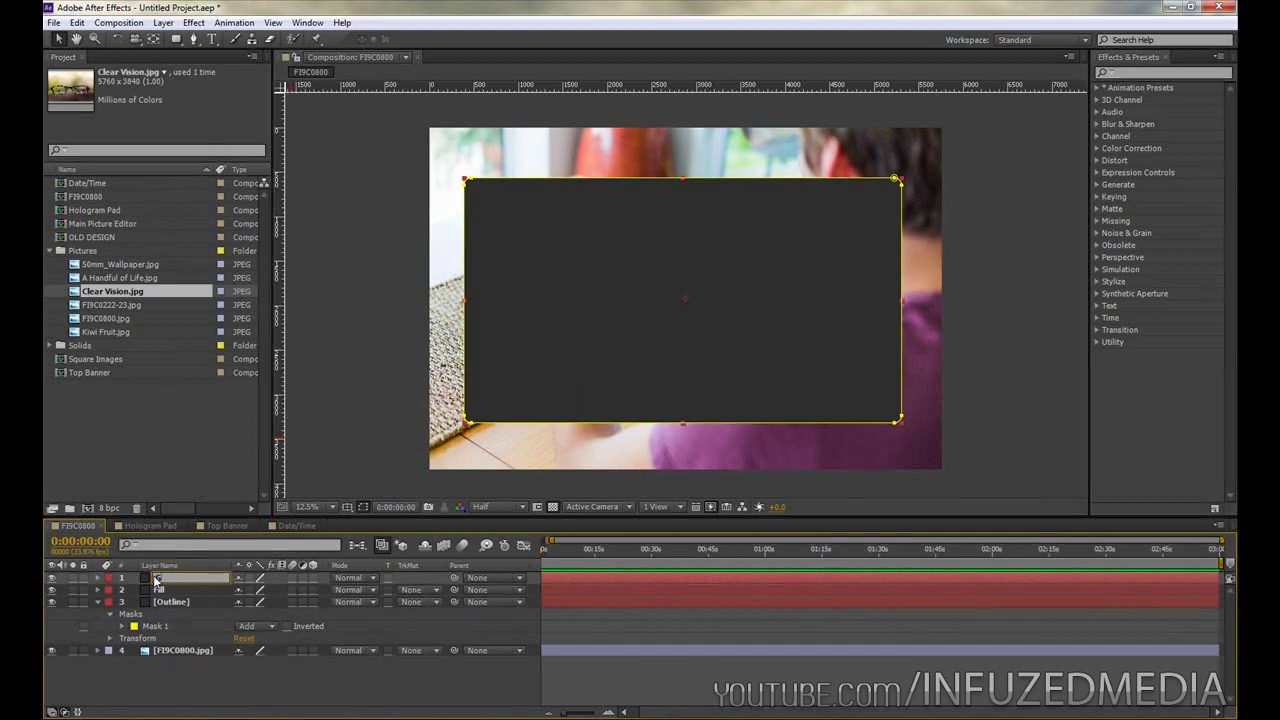
{"action": "key", "text": "Return"}
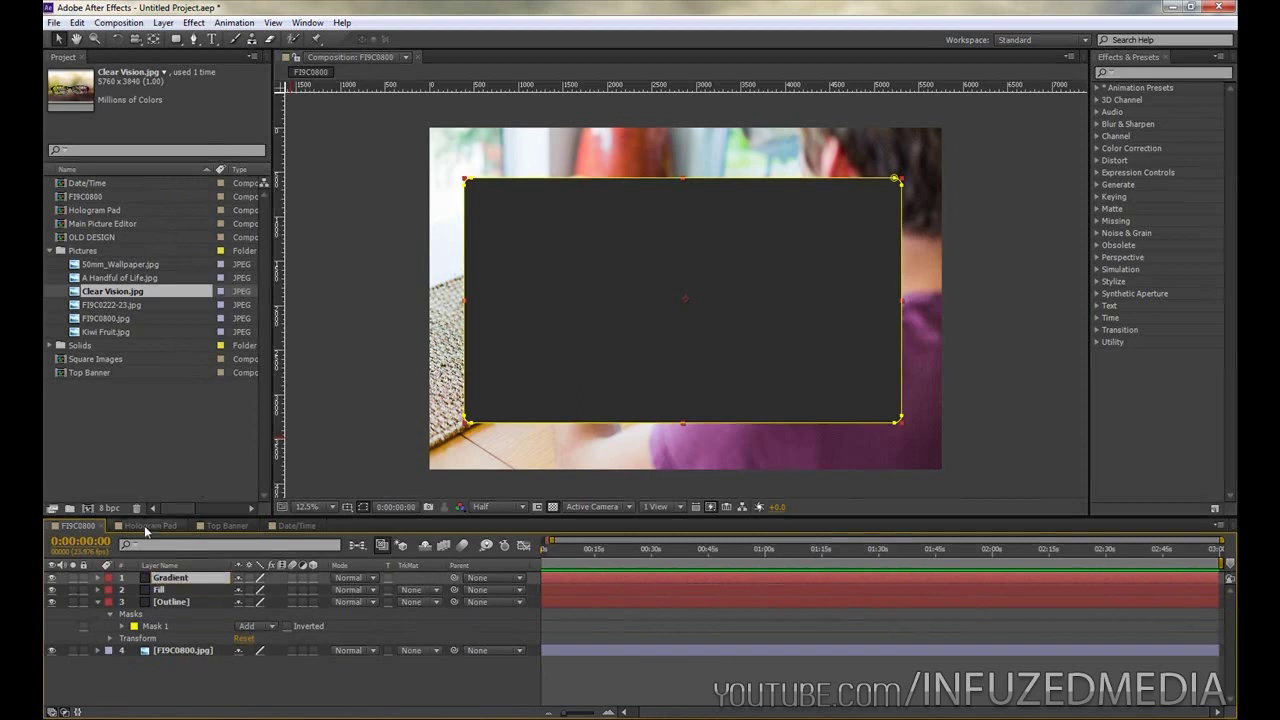
Step: Check the Hologram Pad composition for reference, and hide the Gradient and Fill layers in the FI9C0800 composition
{"action": "left_click", "coordinate": [146, 527]}
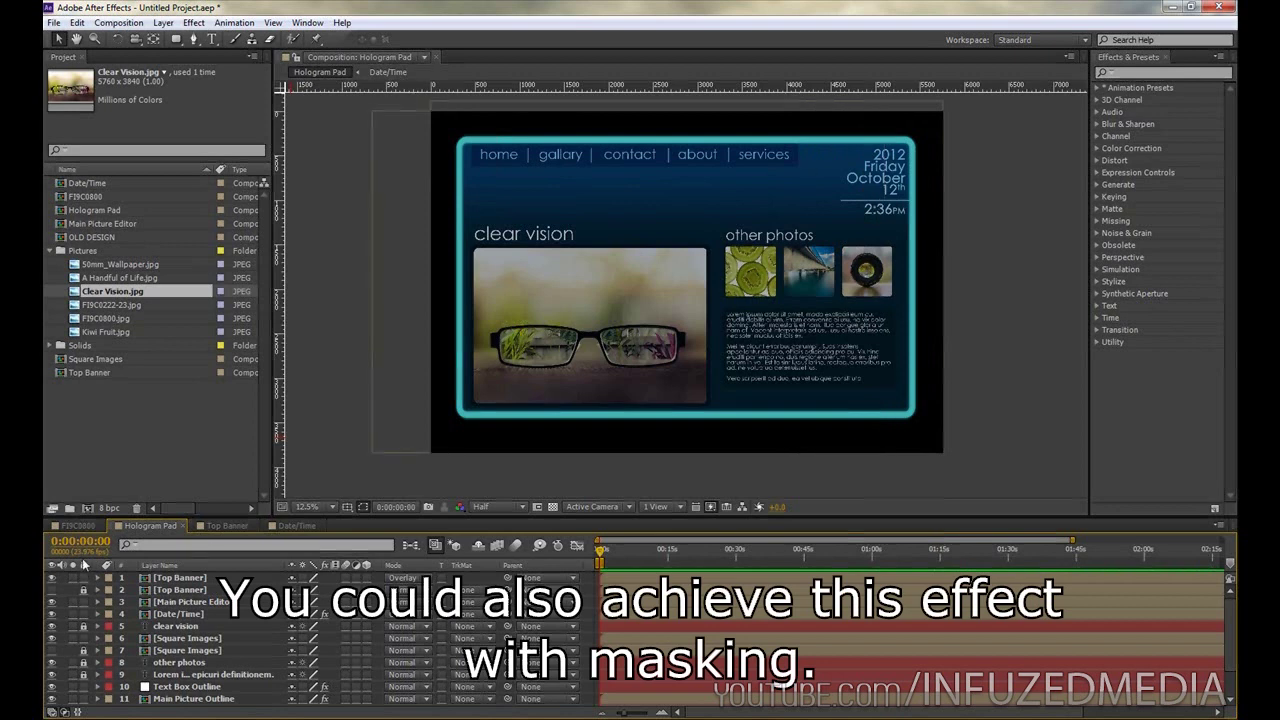
{"action": "left_click", "coordinate": [78, 525]}
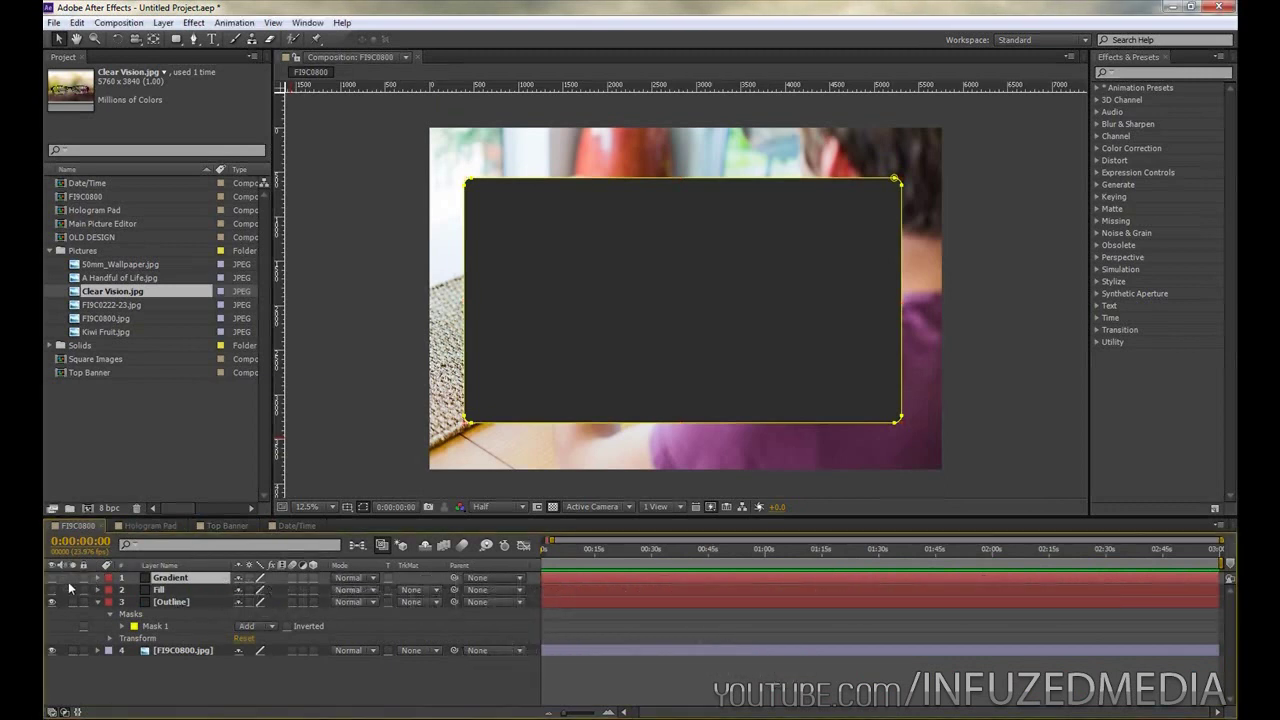
Step: Find the Fill effect and apply it to the Outline layer
{"action": "left_click", "coordinate": [169, 602]}
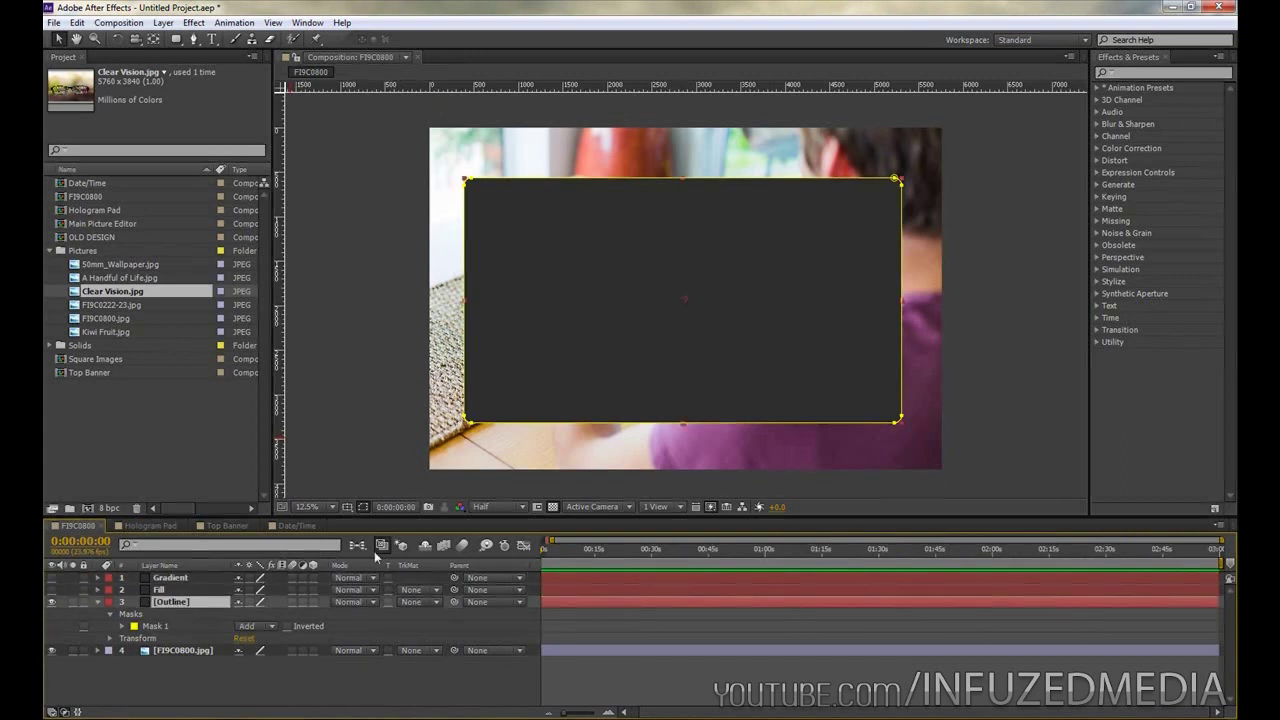
{"action": "left_click", "coordinate": [1138, 73]}
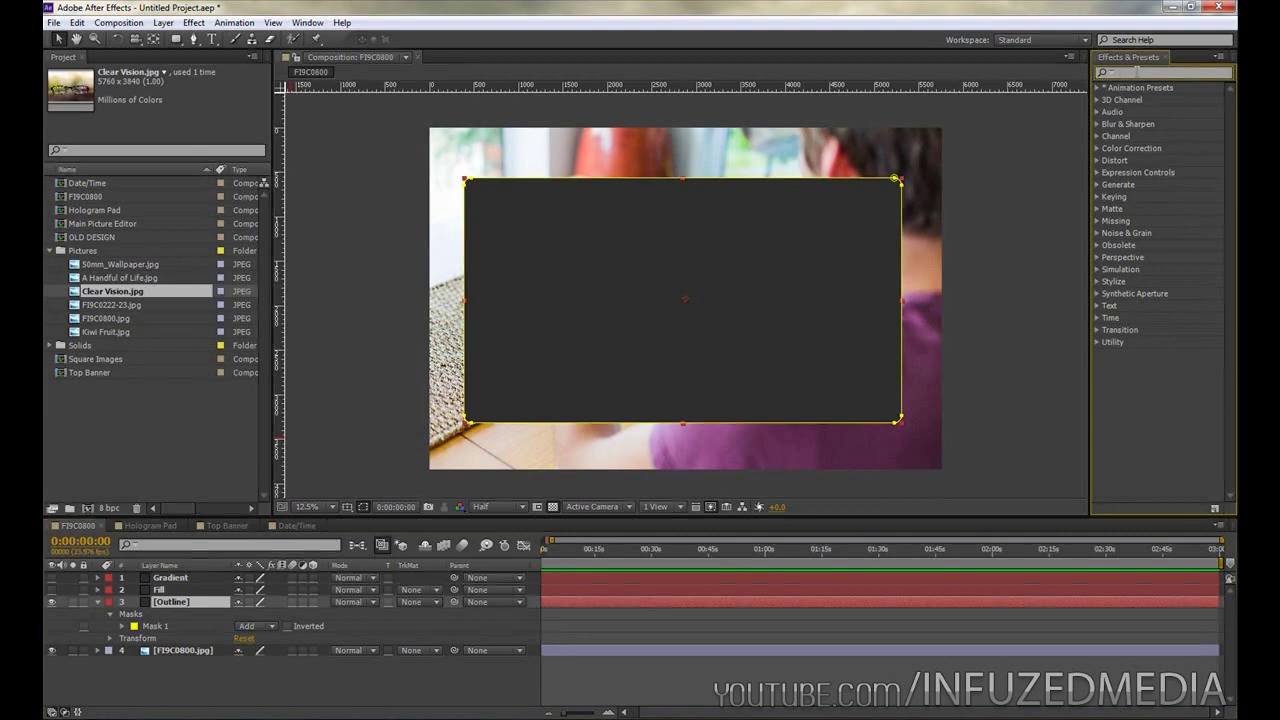
{"action": "type", "text": "fill"}
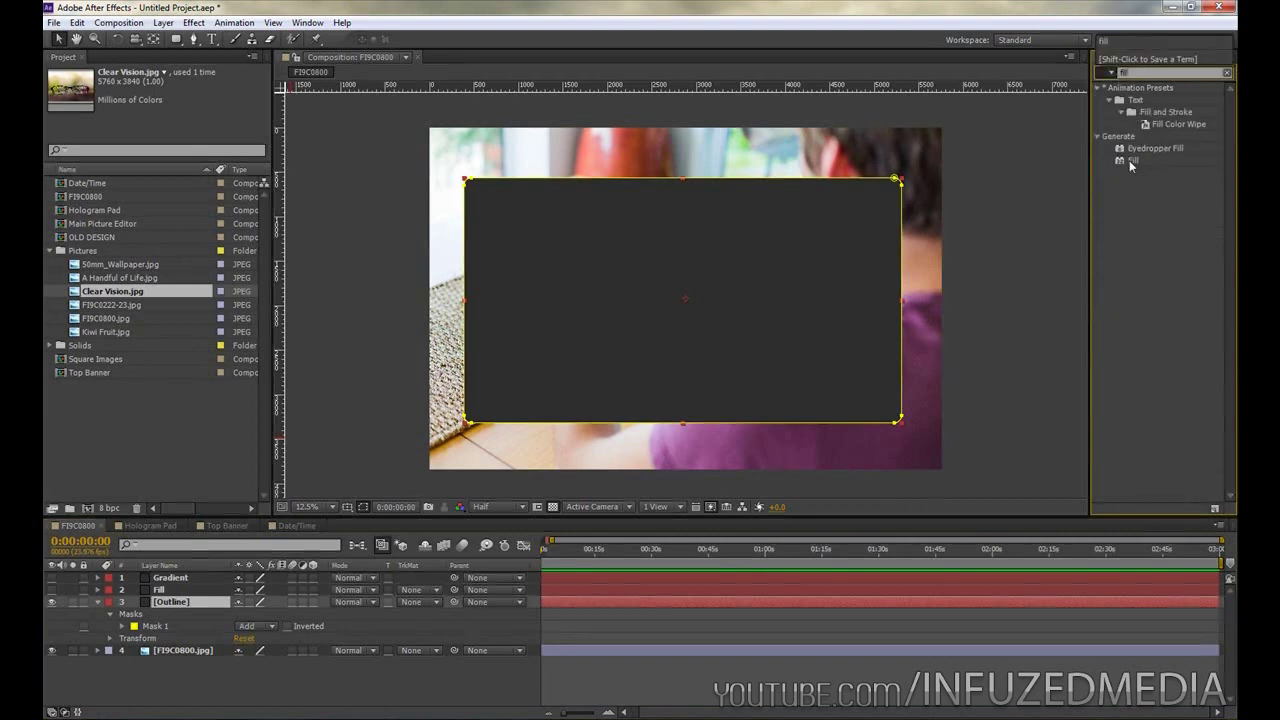
{"action": "left_click_drag", "start_coordinate": [1131, 165], "coordinate": [184, 599]}
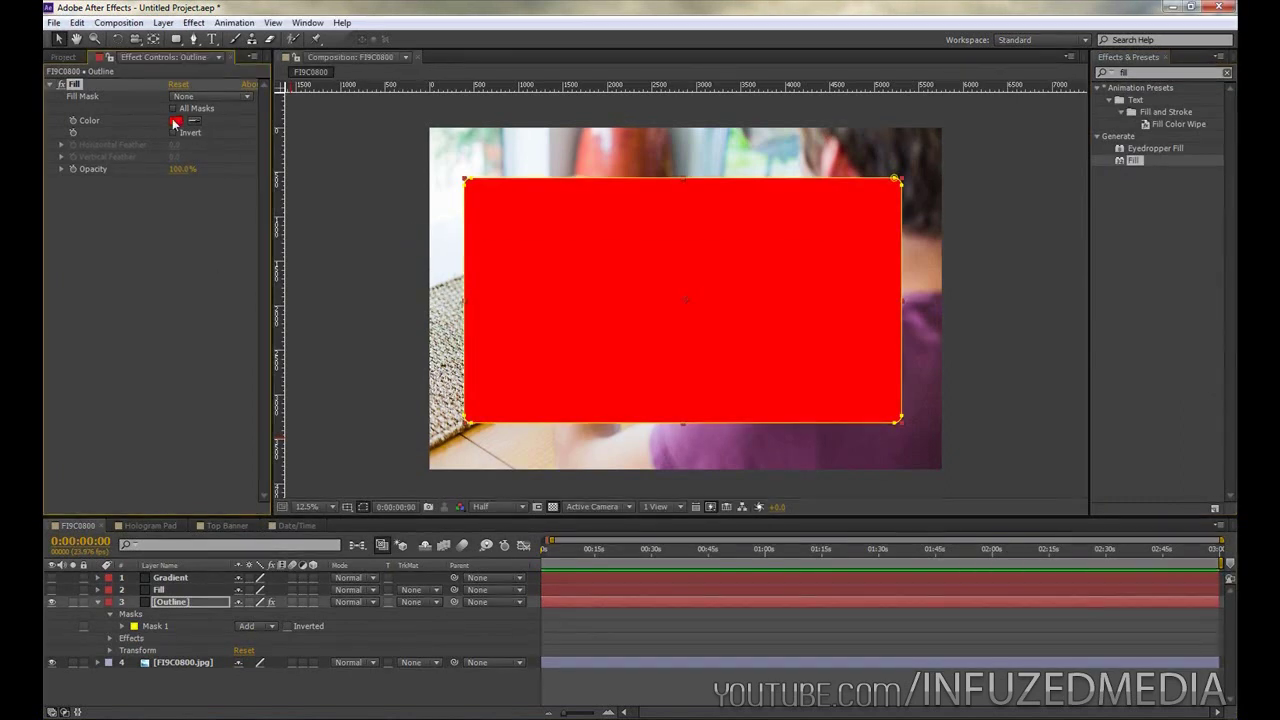
Step: Set the color of the Outline layer's Fill effect to hex 08BCB6
{"action": "left_click", "coordinate": [176, 121]}
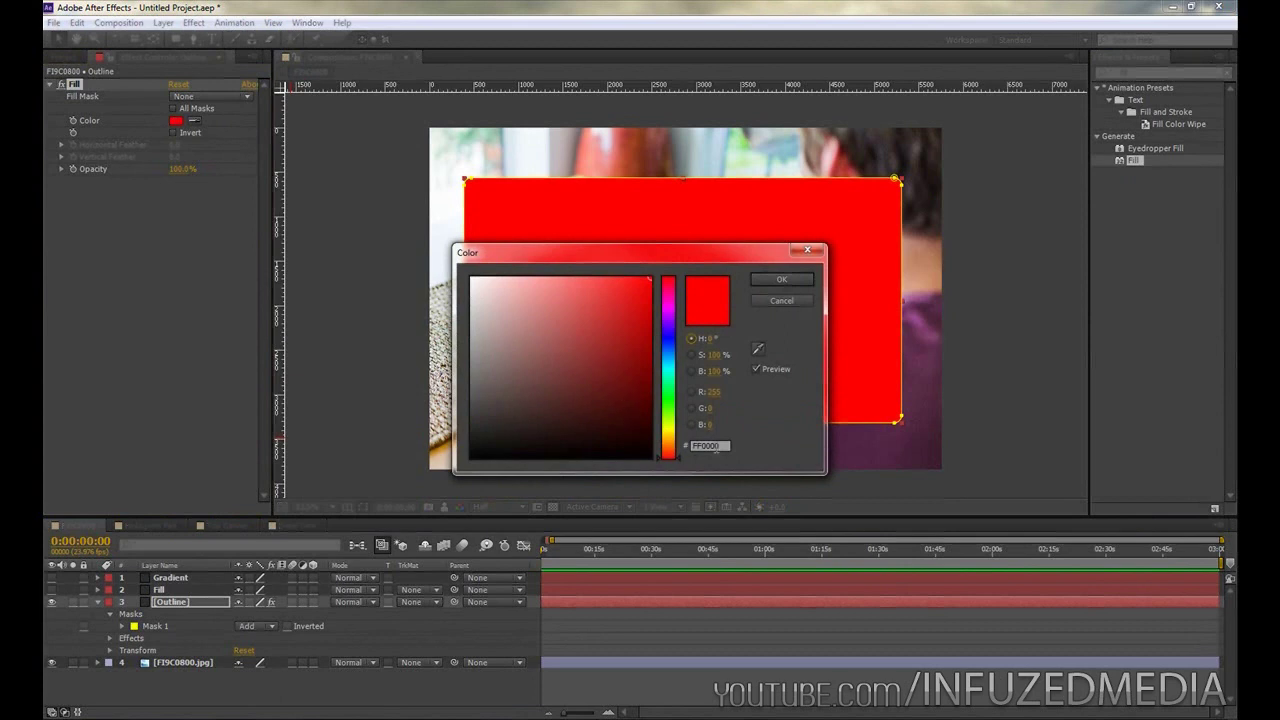
{"action": "left_click", "coordinate": [716, 447]}
{"action": "type", "text": "000000"}
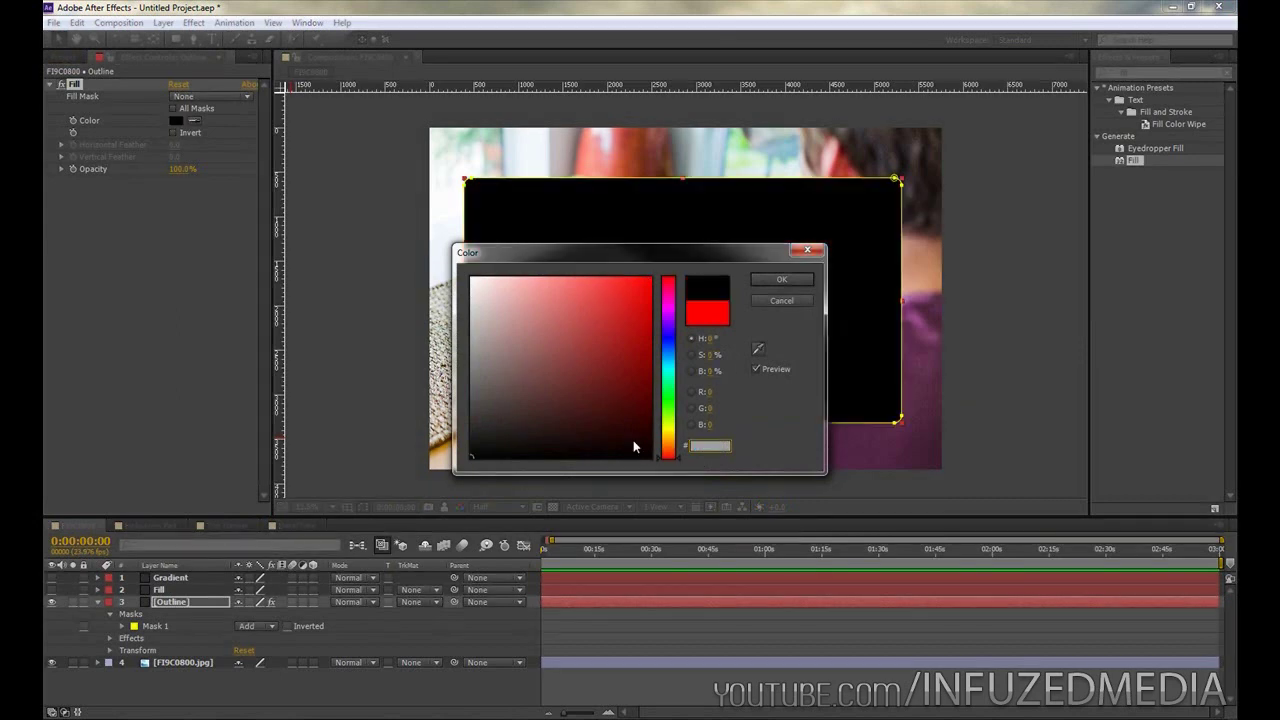
{"action": "type", "text": "00008B"}
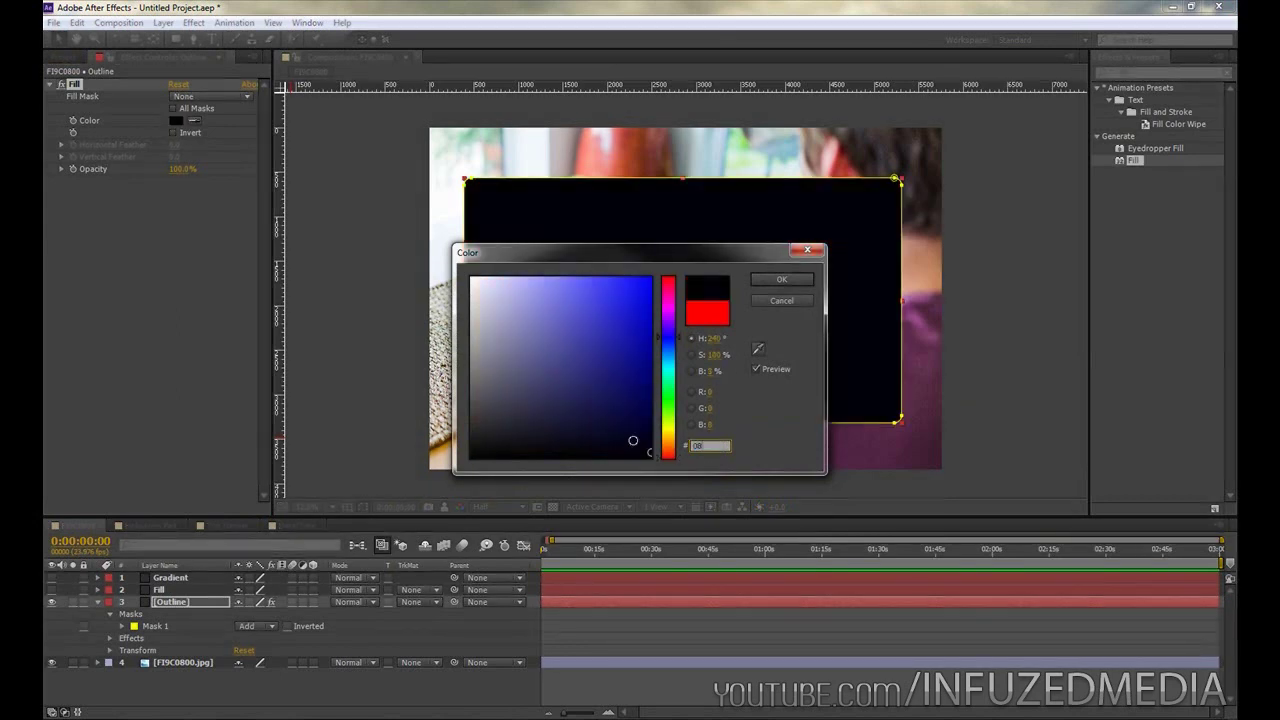
{"action": "type", "text": "C"}
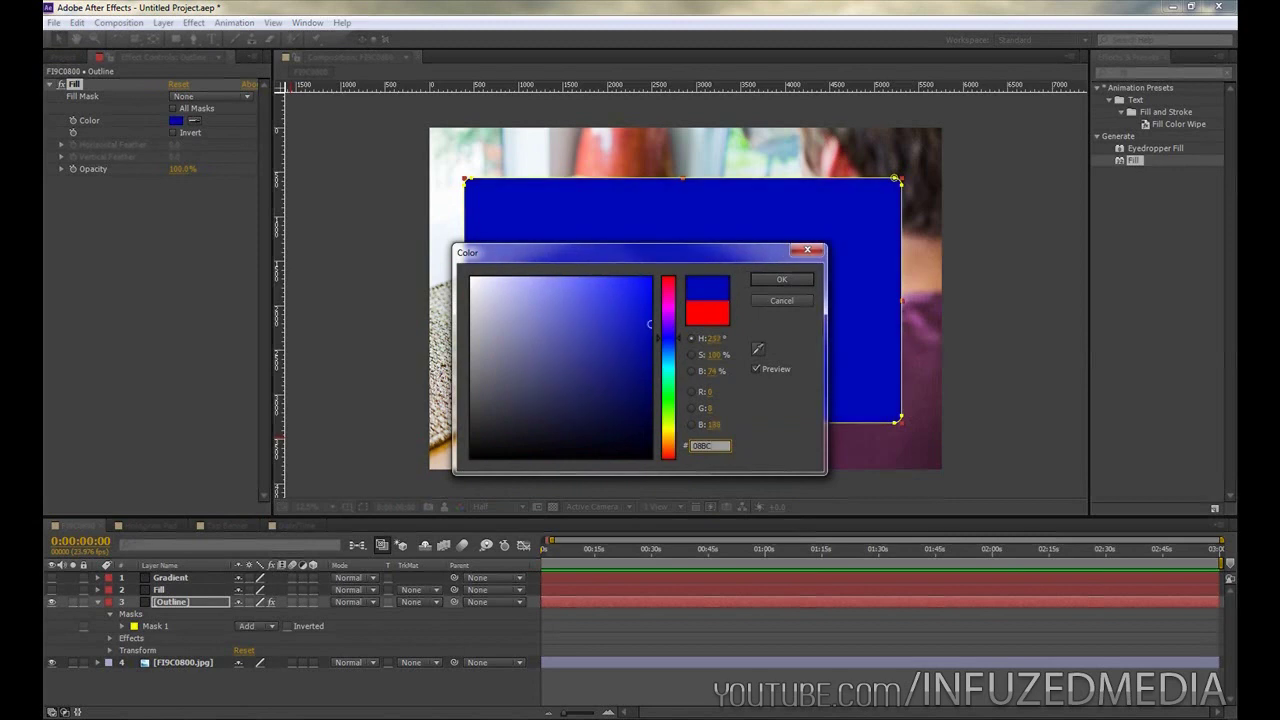
{"action": "type", "text": "B6"}
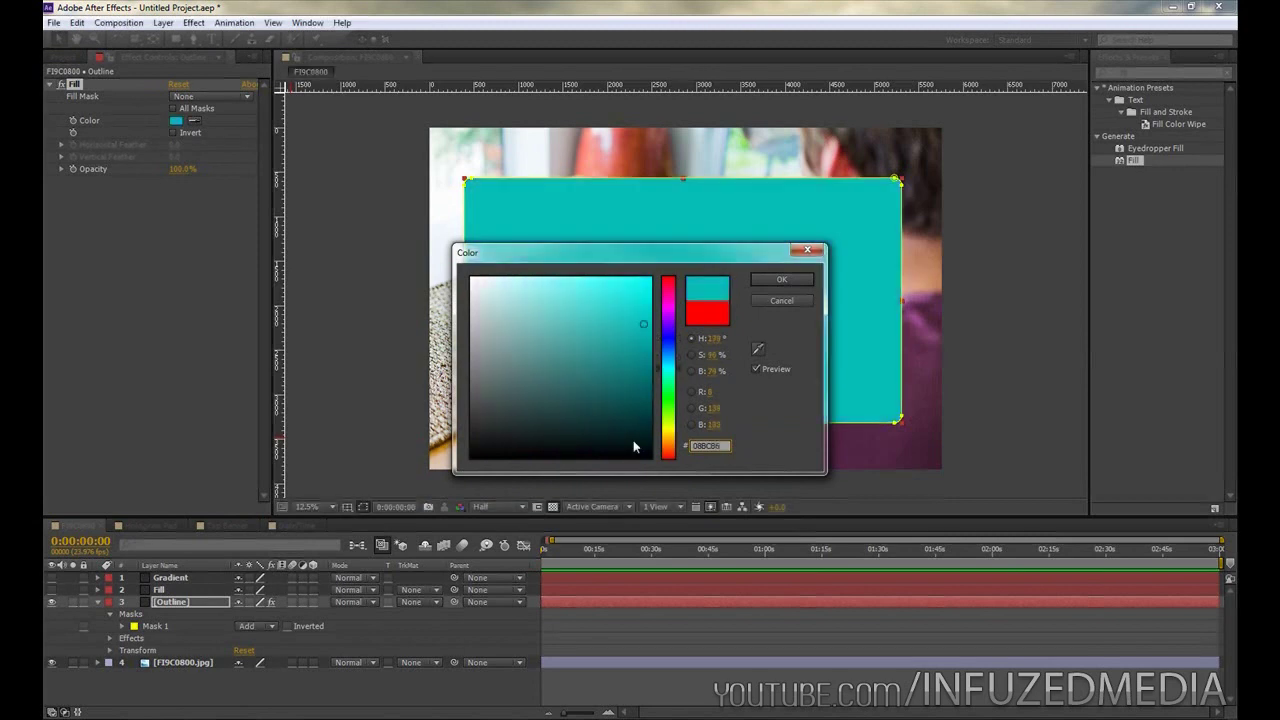
{"action": "key", "text": "Return"}
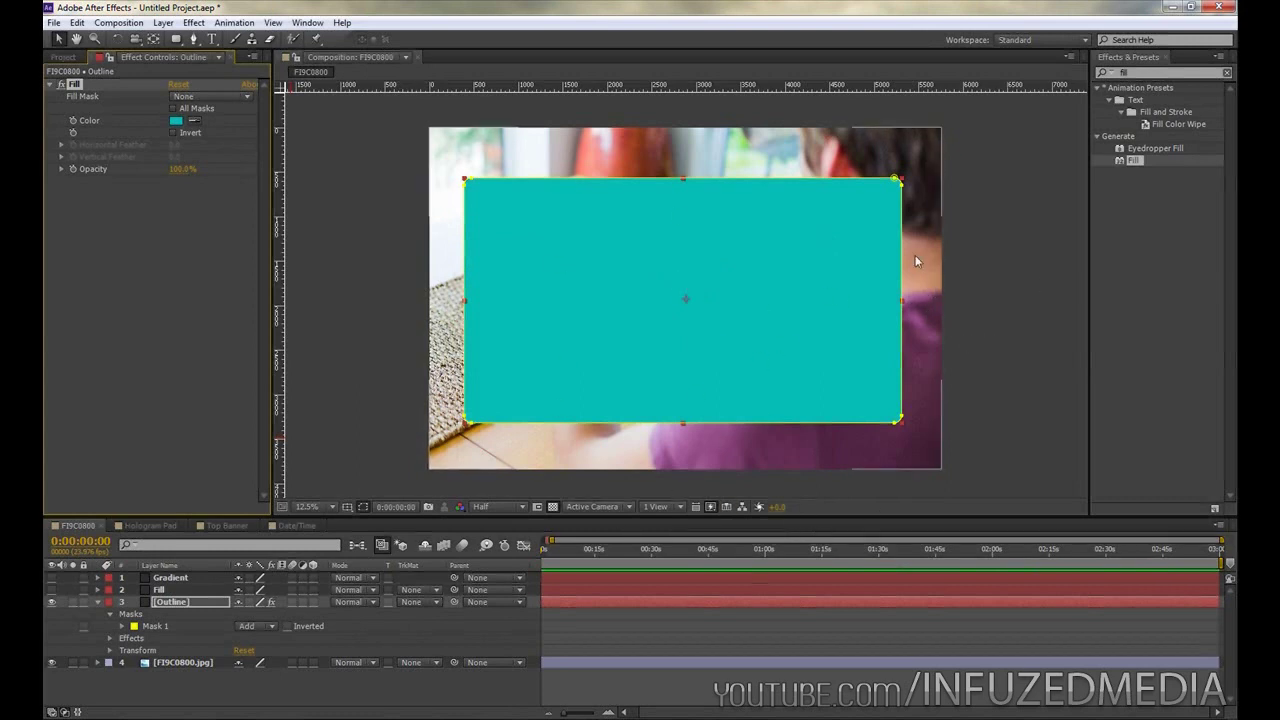
Step: Find the Glow effect, apply it to the Outline layer and set its Glow Threshold to 2.5%
{"action": "double_click", "coordinate": [1150, 74]}
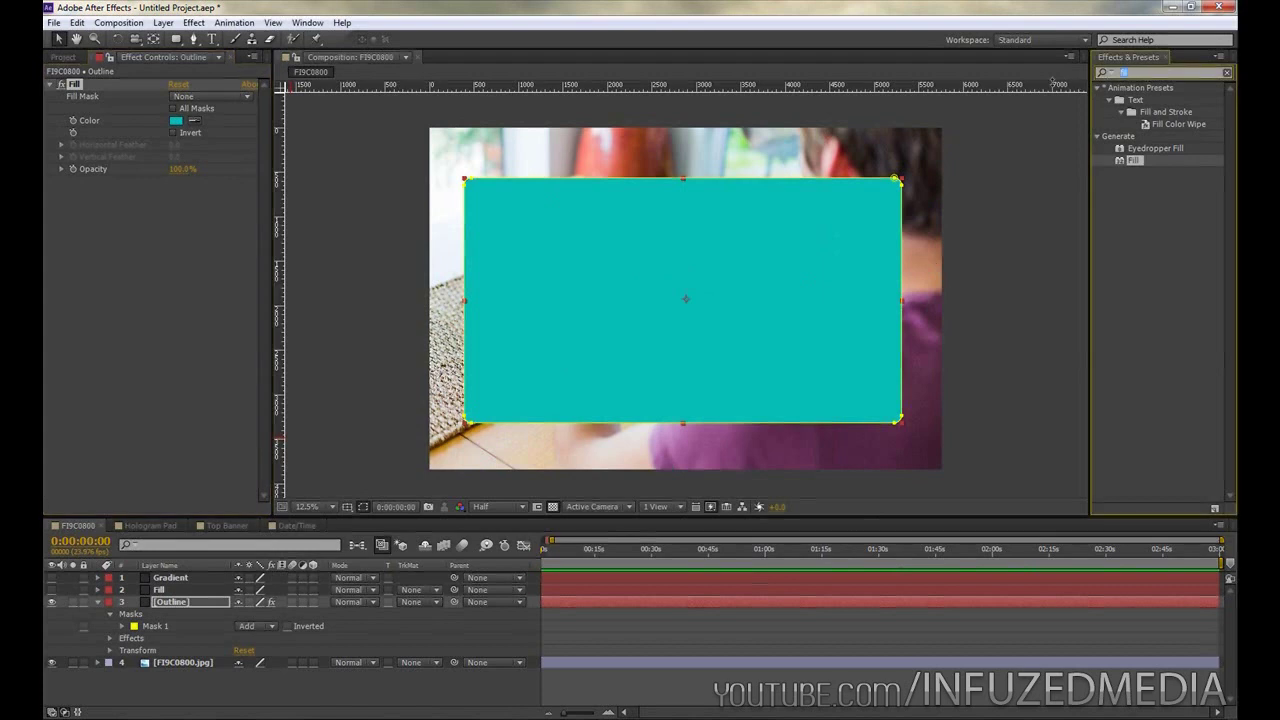
{"action": "type", "text": "glow"}
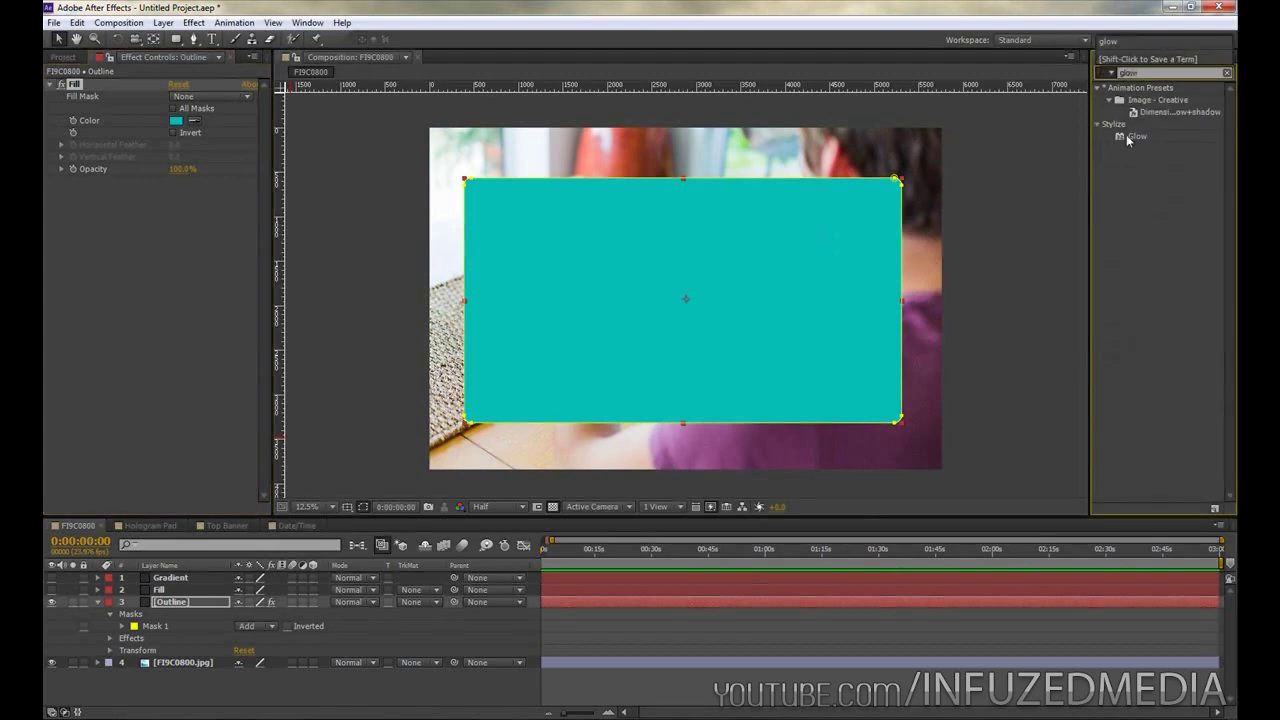
{"action": "left_click_drag", "start_coordinate": [1137, 136], "coordinate": [826, 263]}
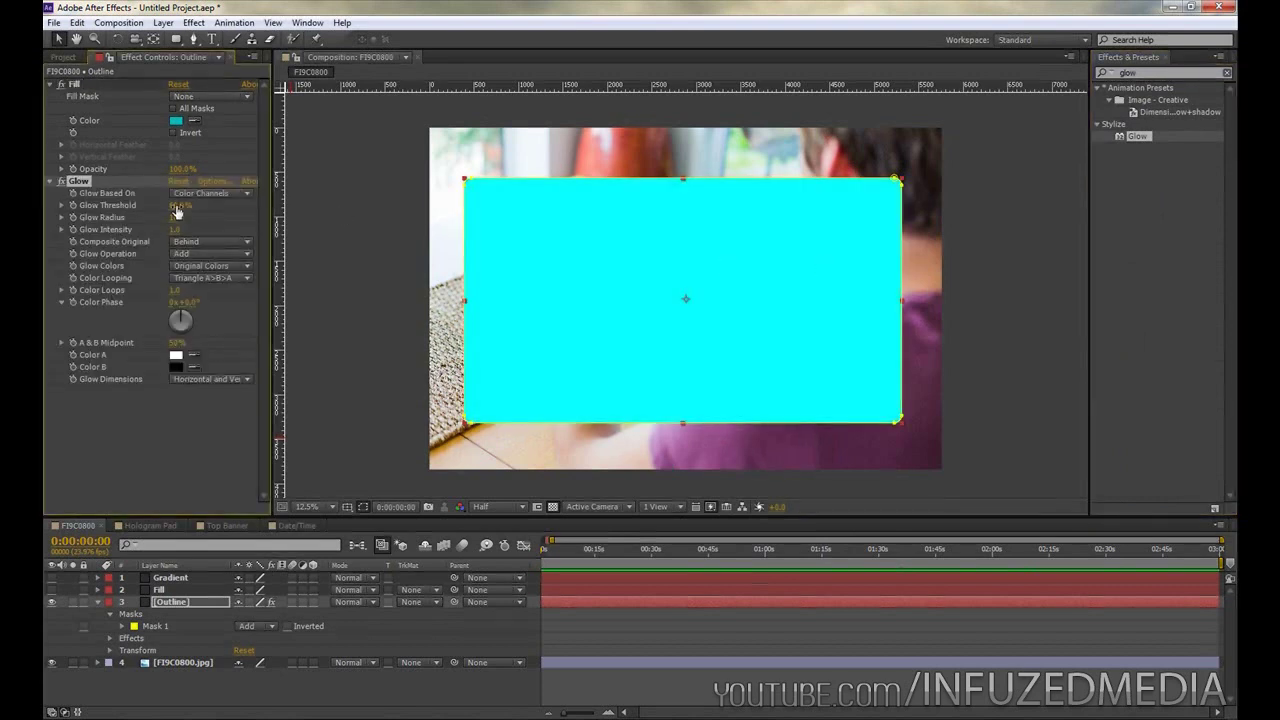
{"action": "left_click", "coordinate": [176, 206]}
{"action": "type", "text": "25"}
{"action": "key", "text": "Tab"}
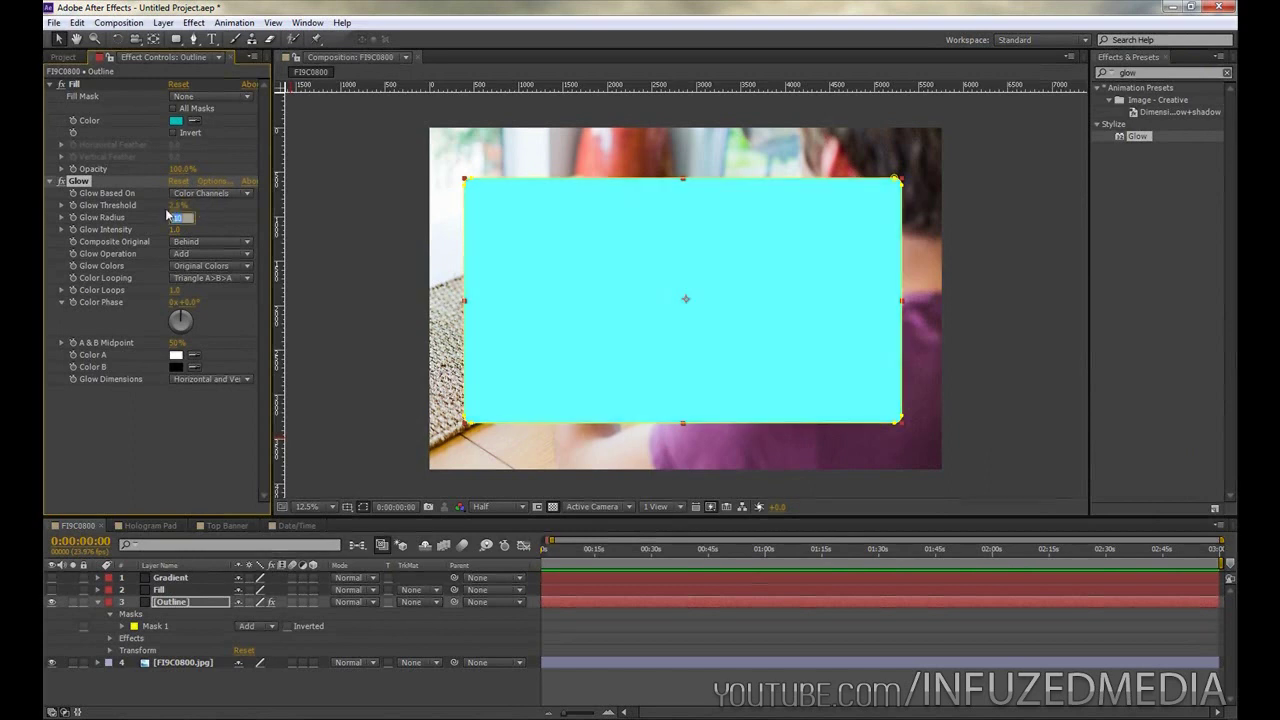
{"action": "left_click", "coordinate": [287, 240]}
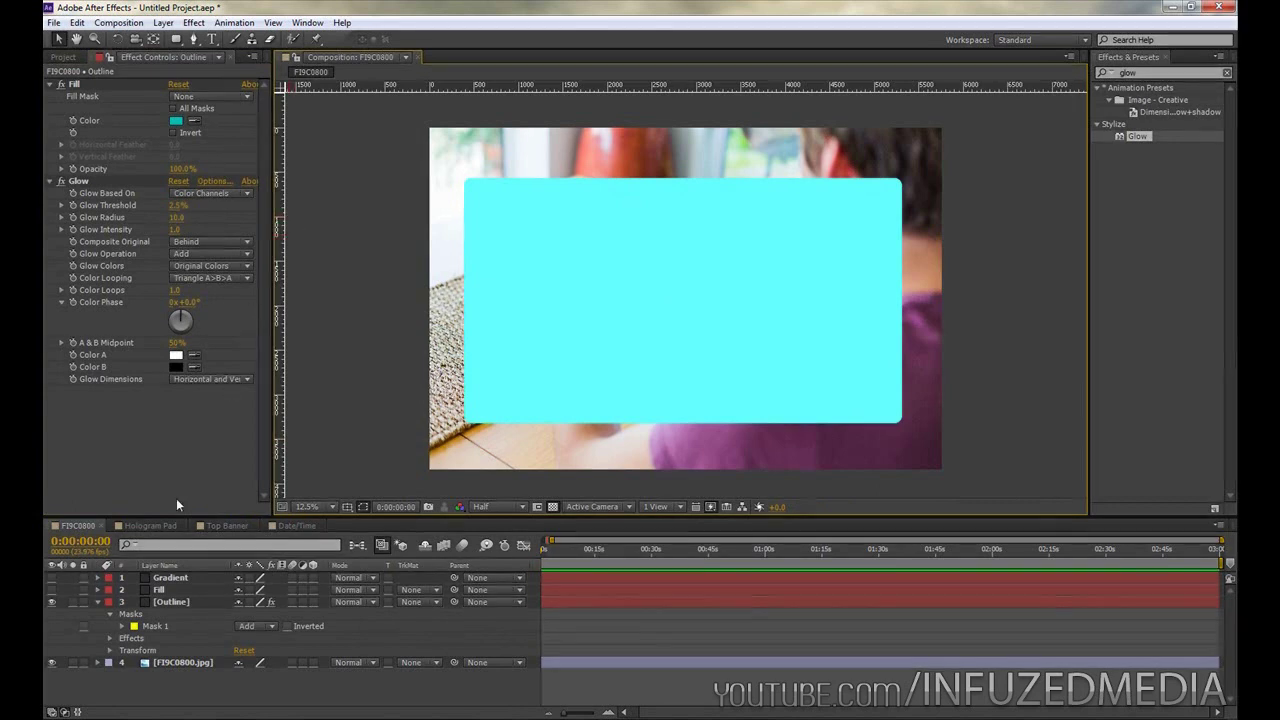
Step: Apply the Fill effect to the Fill and Gradient layers, setting the Gradient layer's fill color to hex 0957AB
{"action": "left_click", "coordinate": [152, 591]}
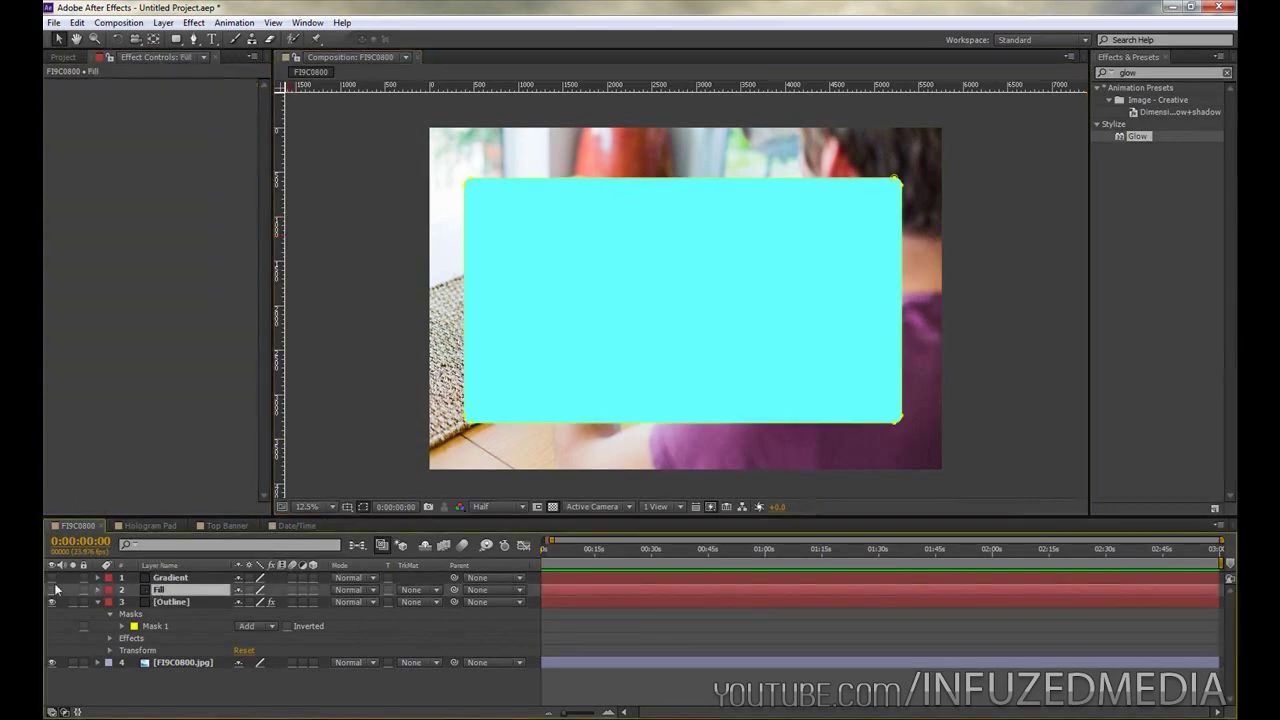
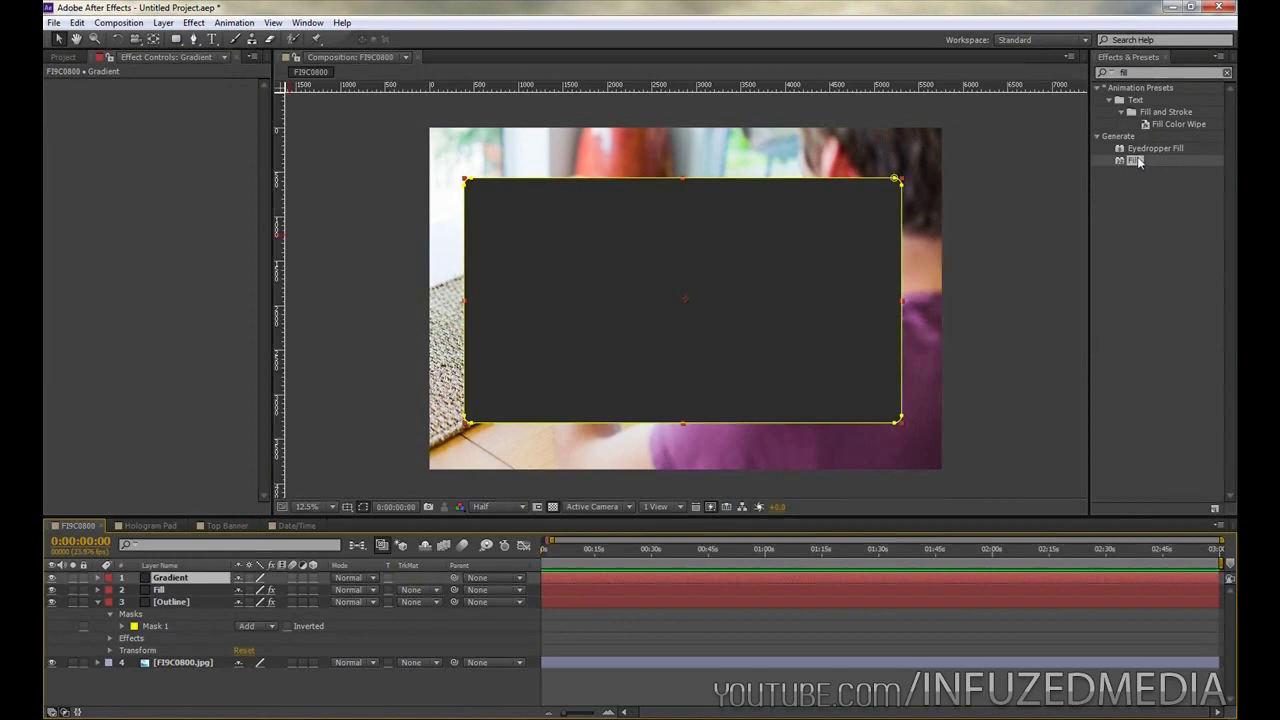
{"action": "left_click_drag", "start_coordinate": [1132, 161], "coordinate": [797, 231]}
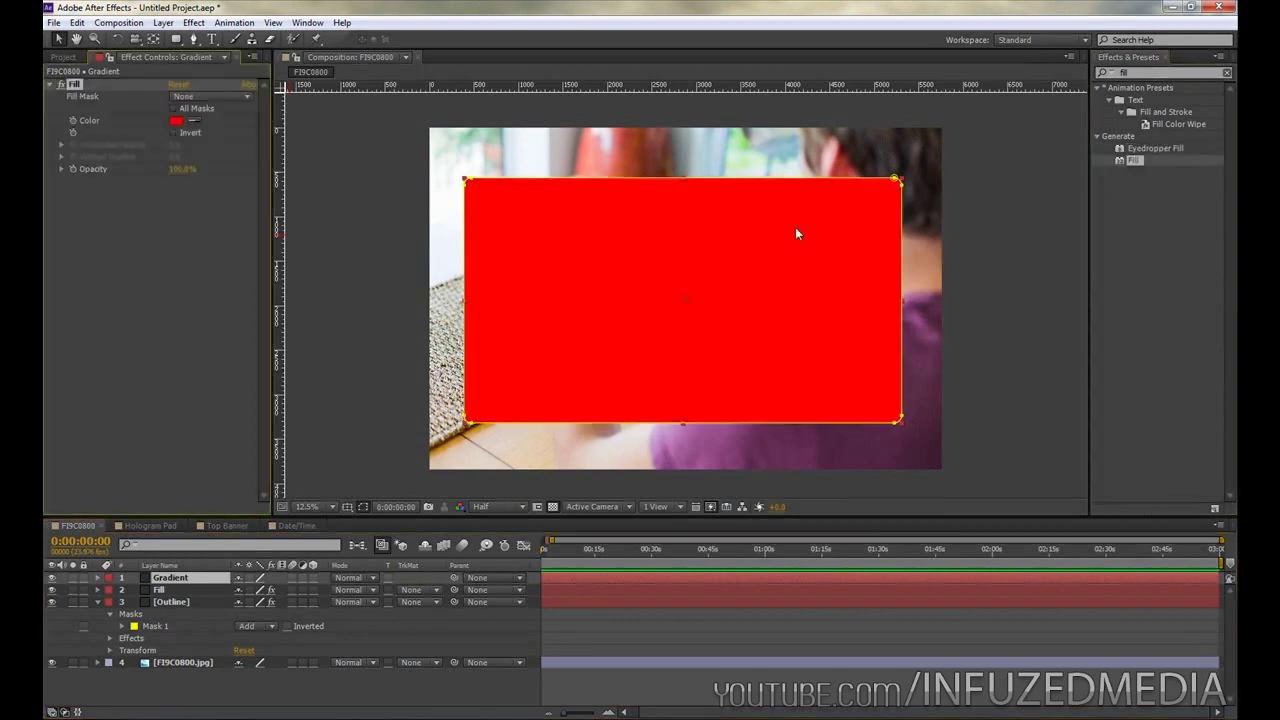
{"action": "left_click", "coordinate": [176, 121]}
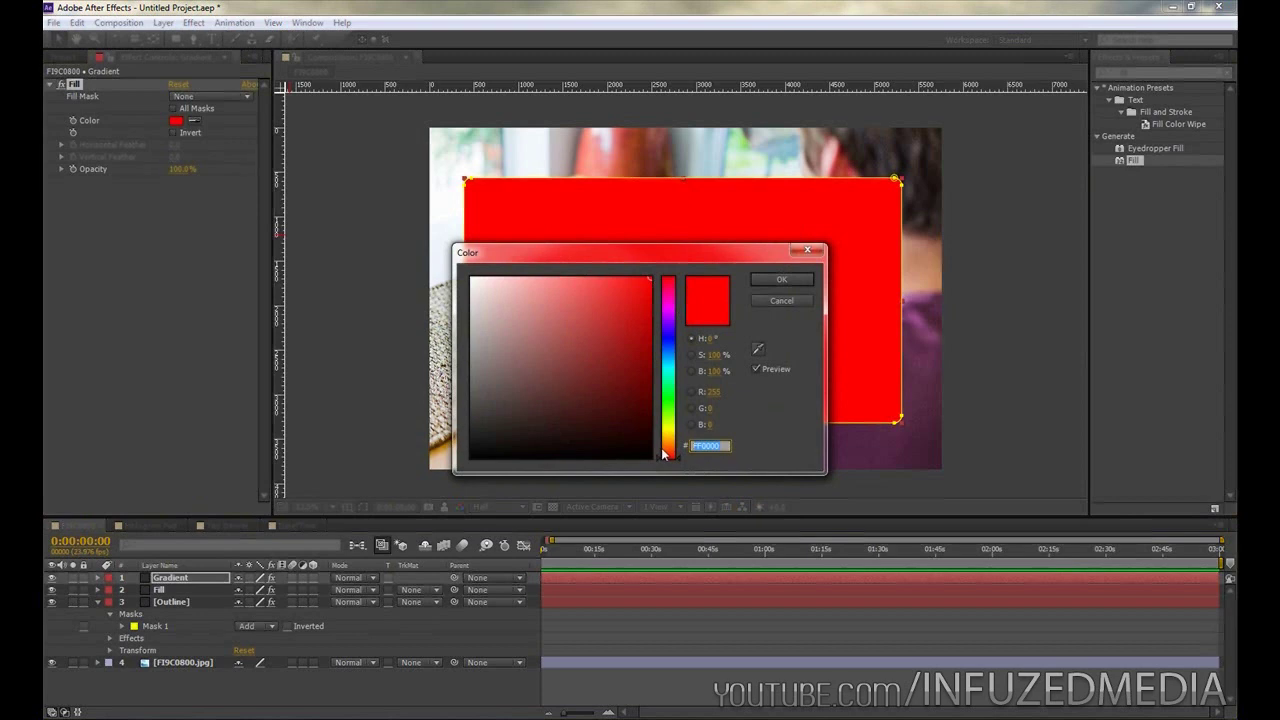
{"action": "type", "text": "095"}
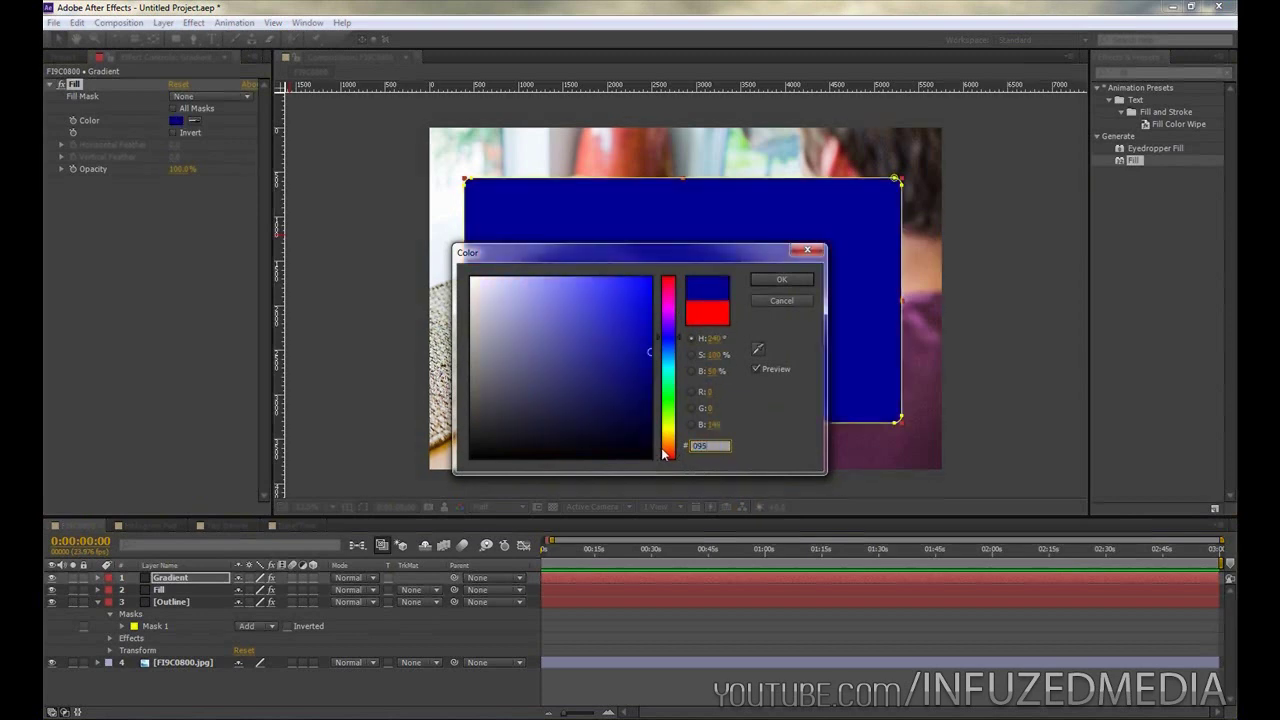
{"action": "type", "text": "7ab"}
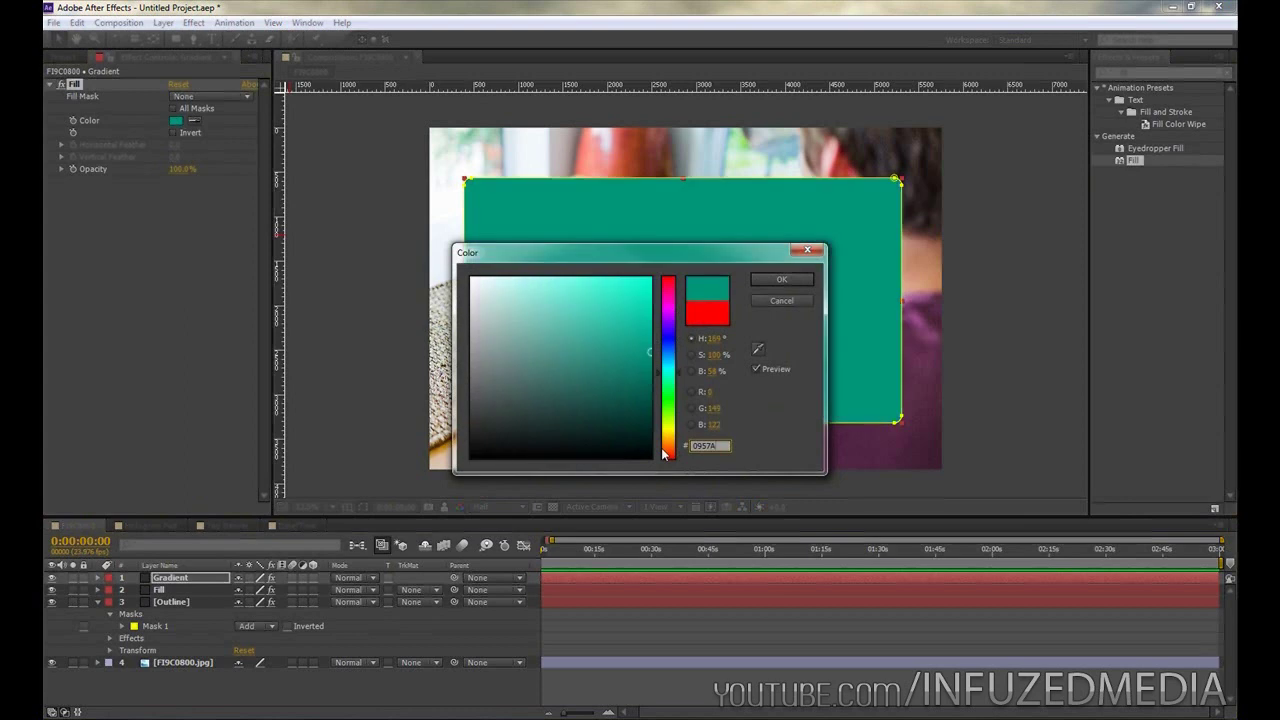
{"action": "key", "text": "Return"}
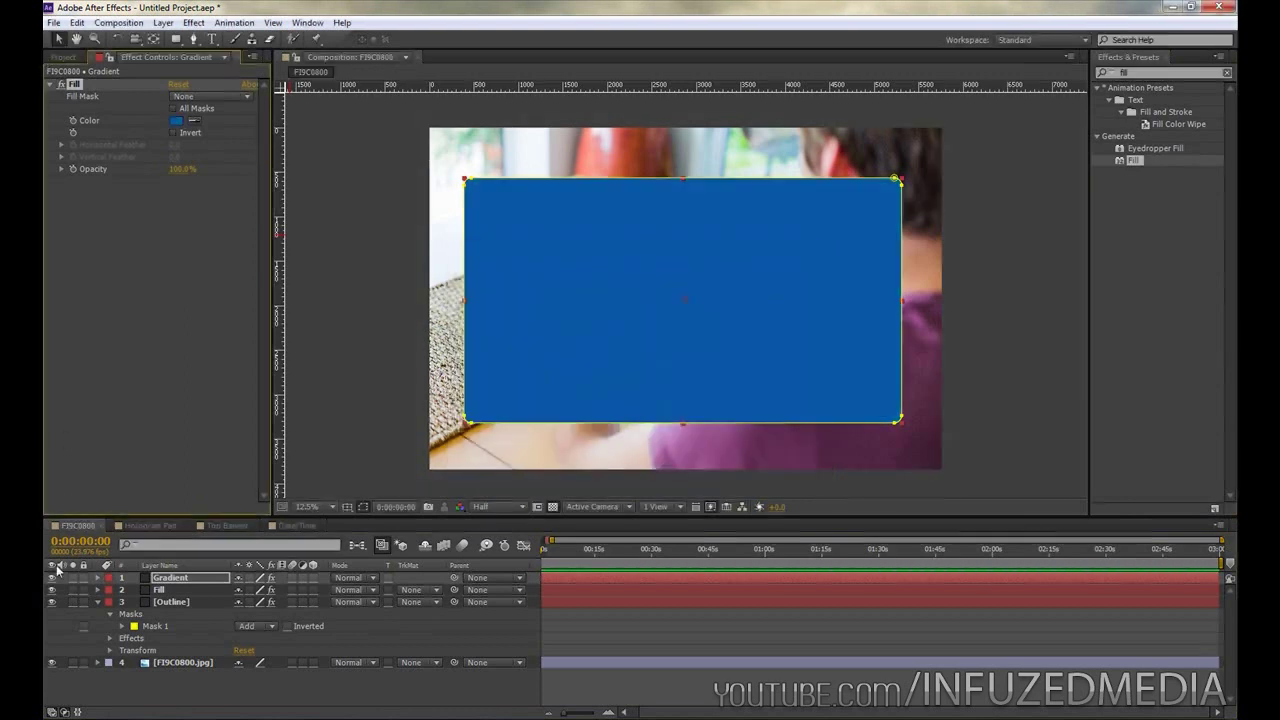
Step: Collapse the Outline layer's properties and show only Opacity for the Outline, Fill and Gradient layers
{"action": "left_click", "coordinate": [52, 578]}
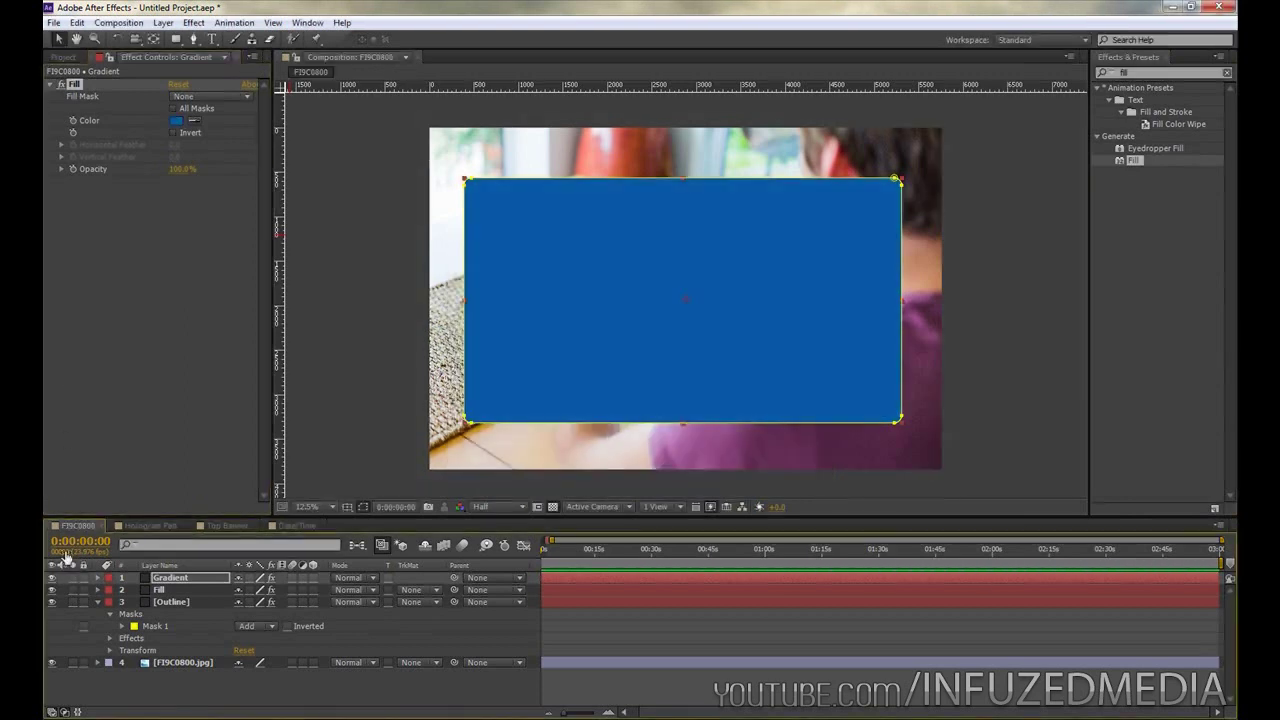
{"action": "left_click", "coordinate": [99, 603]}
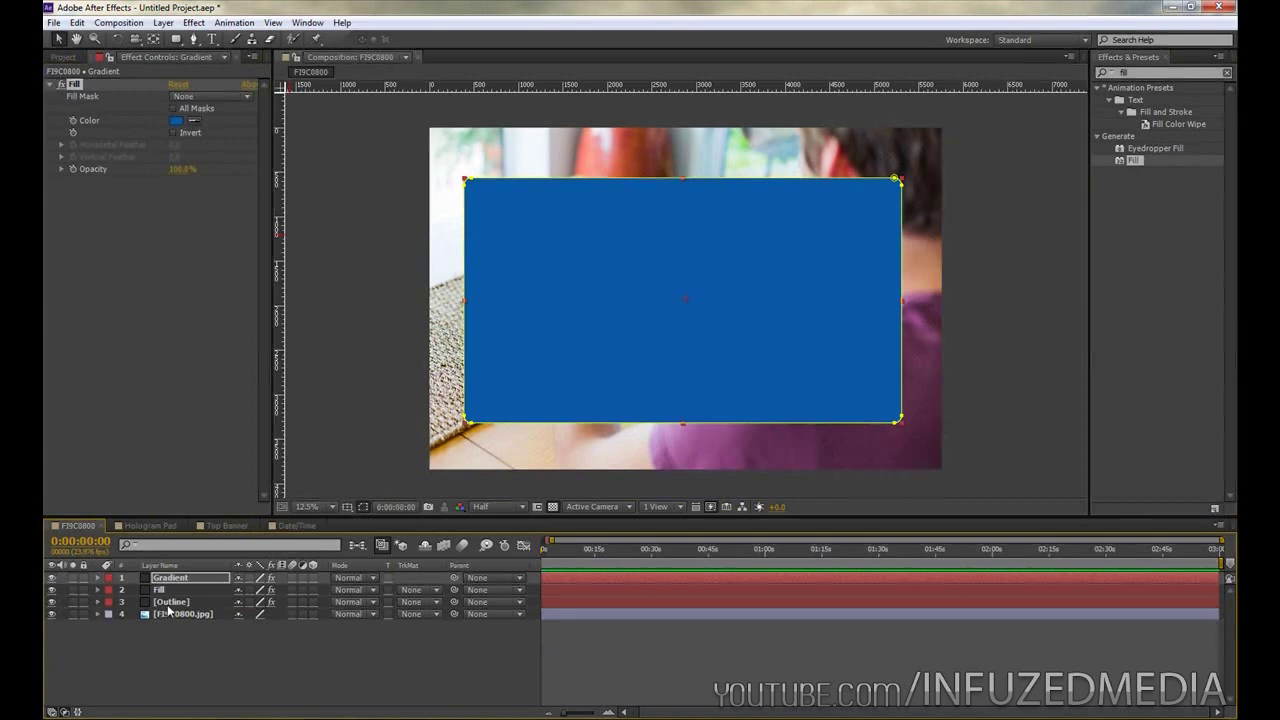
{"action": "left_click", "coordinate": [168, 605]}
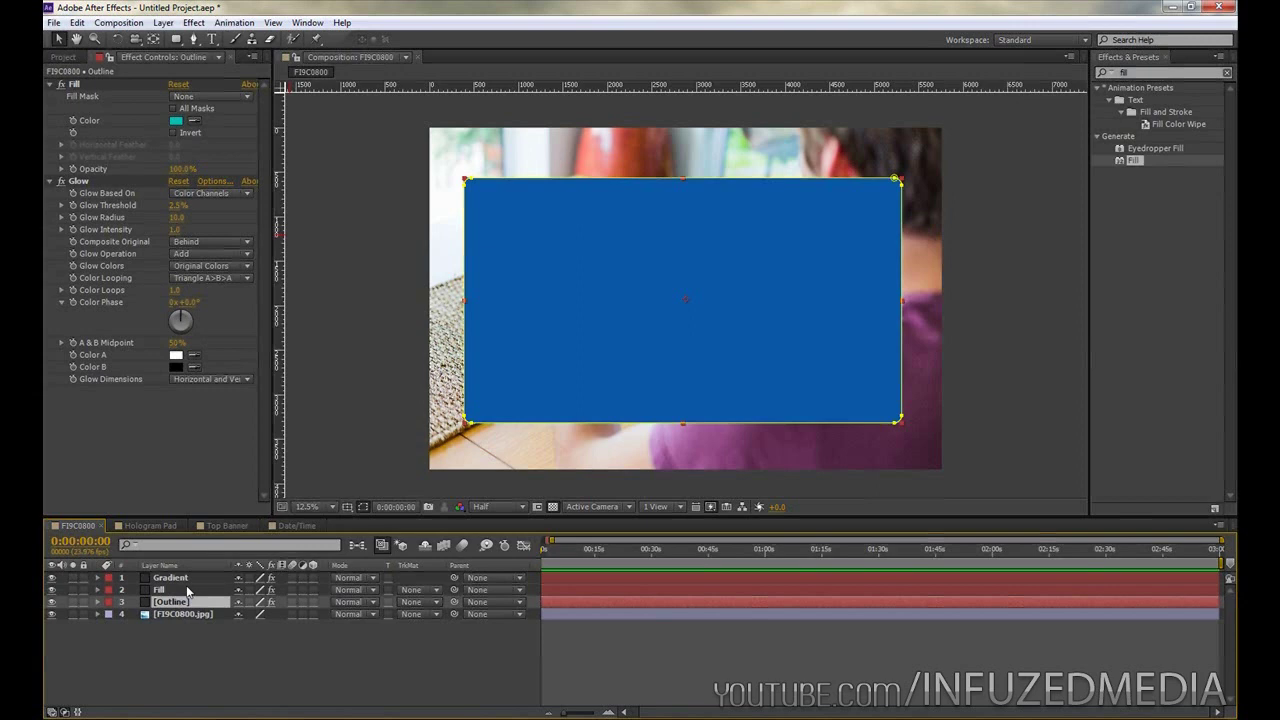
{"action": "left_click", "coordinate": [182, 579], "text": "shift"}
{"action": "key", "text": "t"}
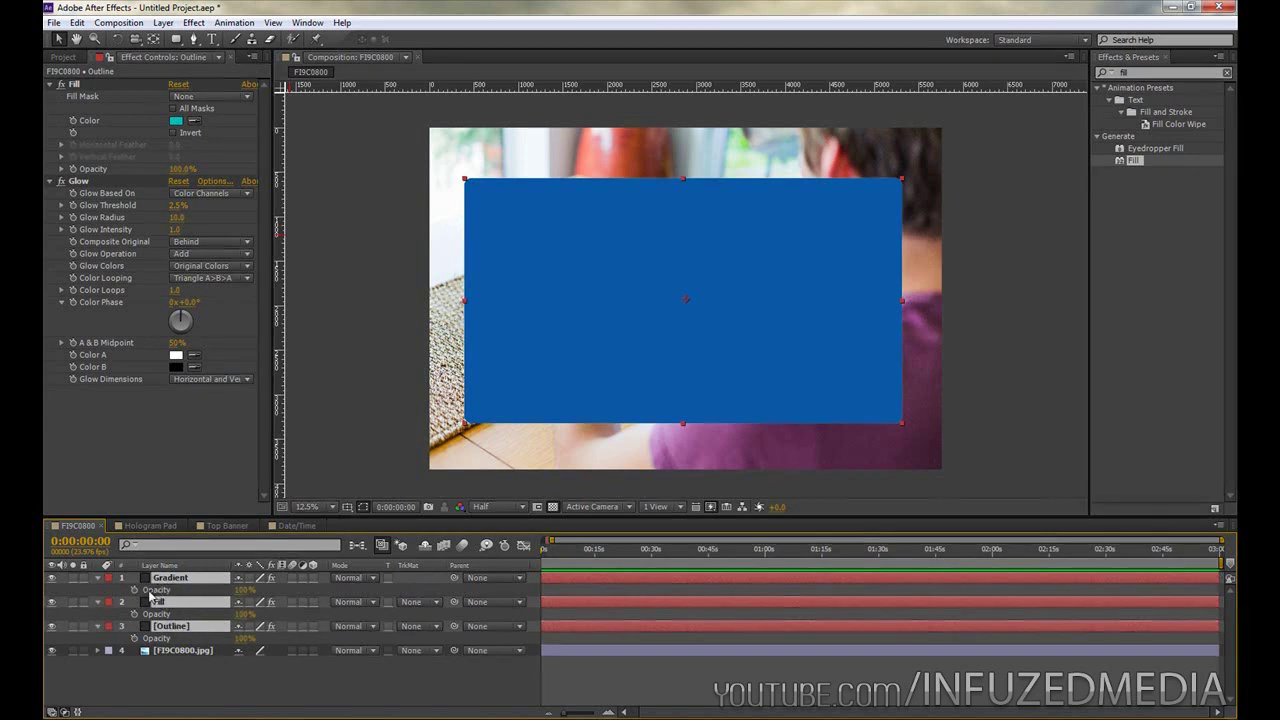
{"action": "key", "text": "F2"}
{"action": "left_click", "coordinate": [217, 629]}
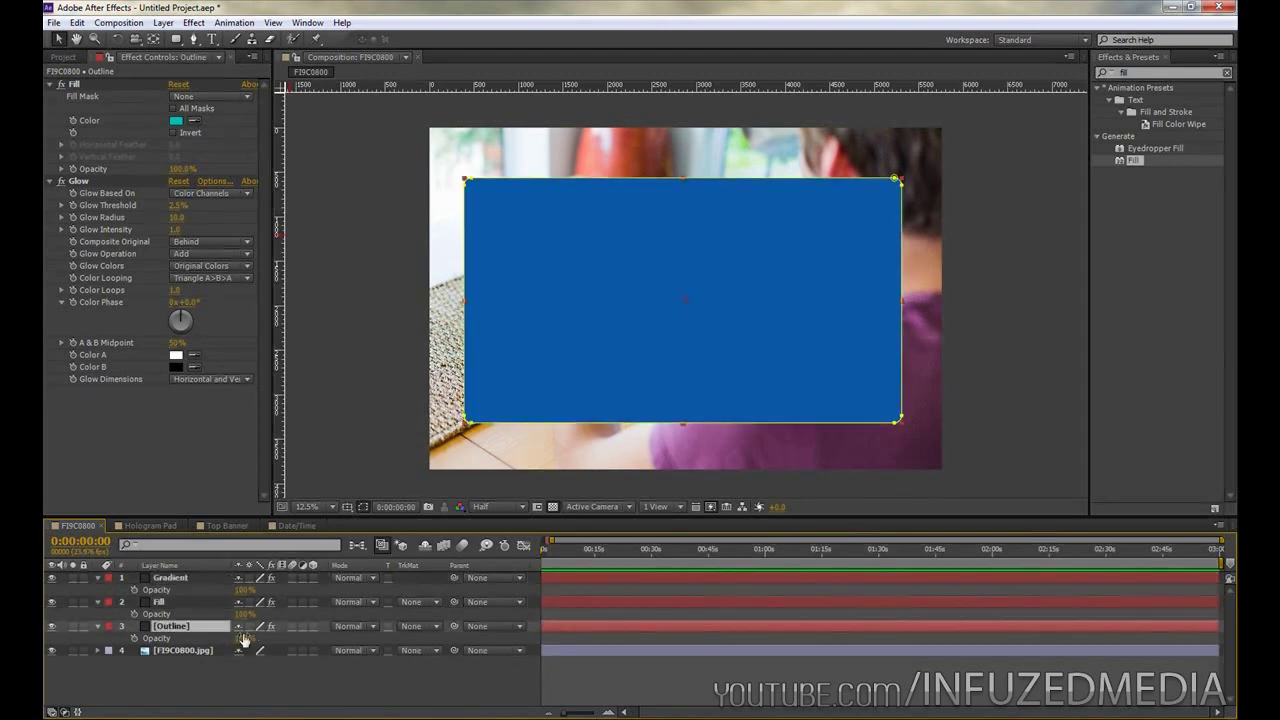
Step: Set the layer opacity to 70% for Outline, 25% for Fill and 35% for Gradient
{"action": "left_click", "coordinate": [243, 638]}
{"action": "type", "text": "70"}
{"action": "key", "text": "Return"}
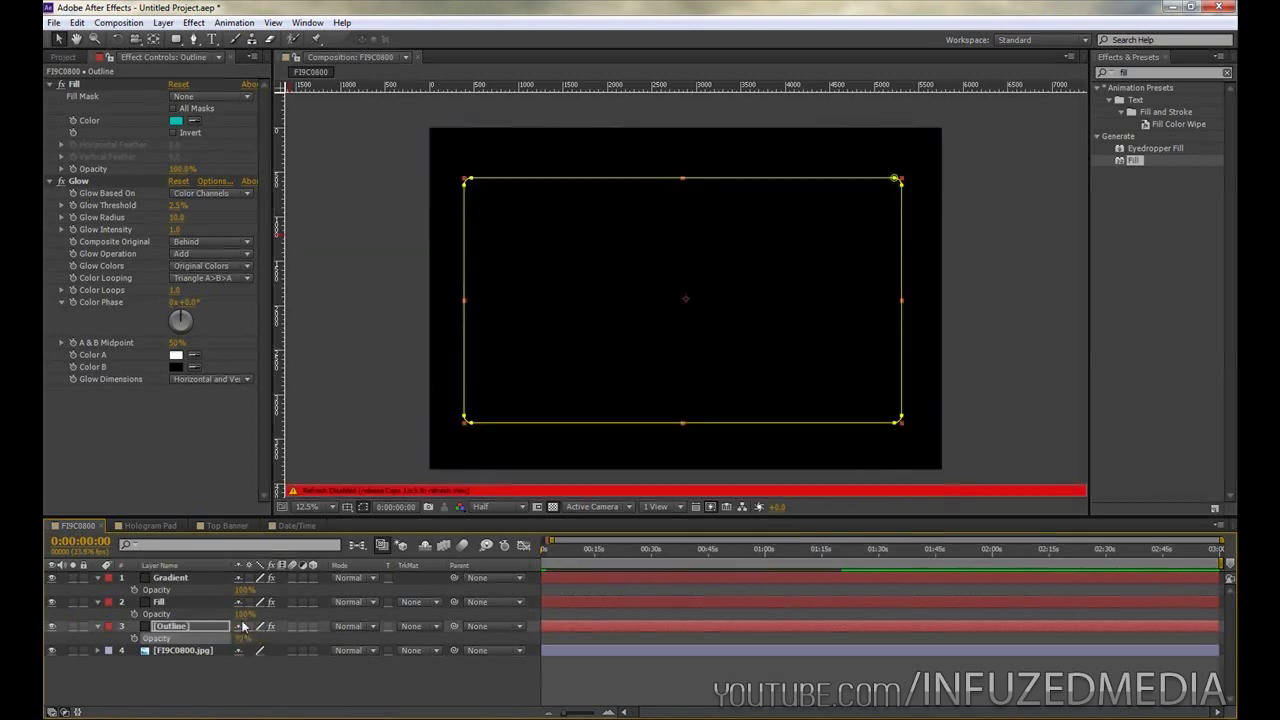
{"action": "left_click", "coordinate": [243, 614]}
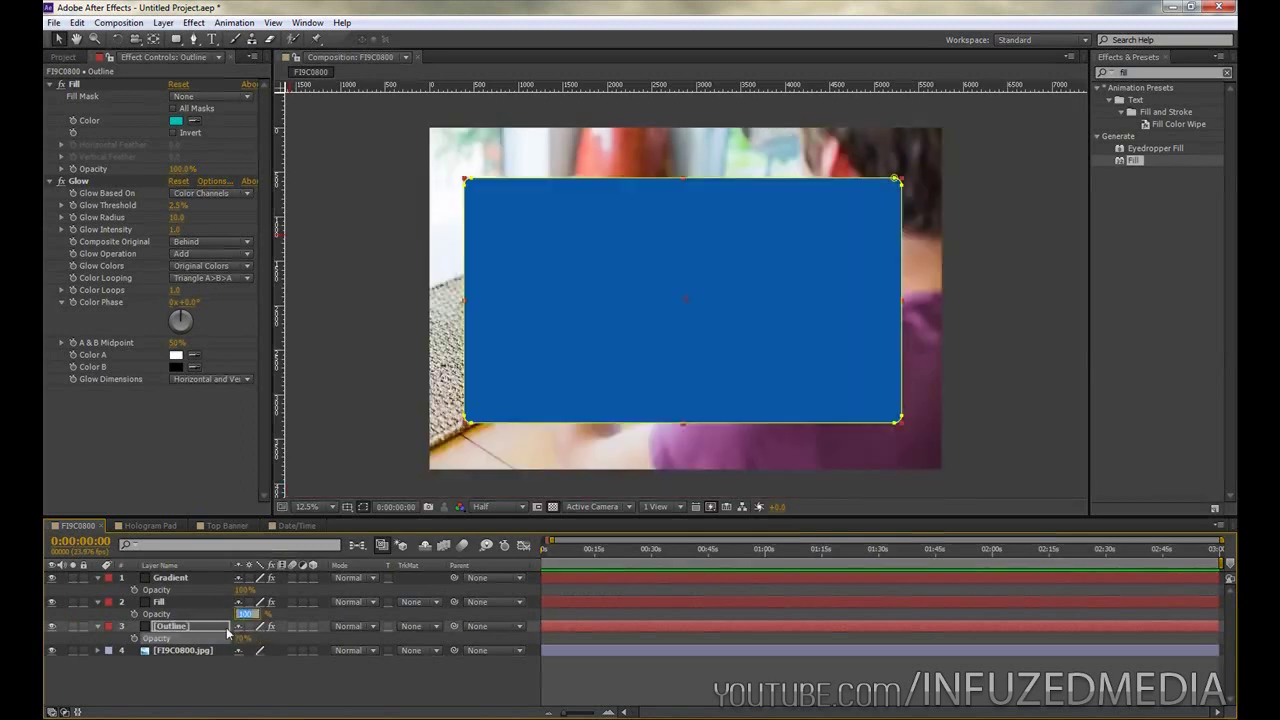
{"action": "type", "text": "25"}
{"action": "key", "text": "Return"}
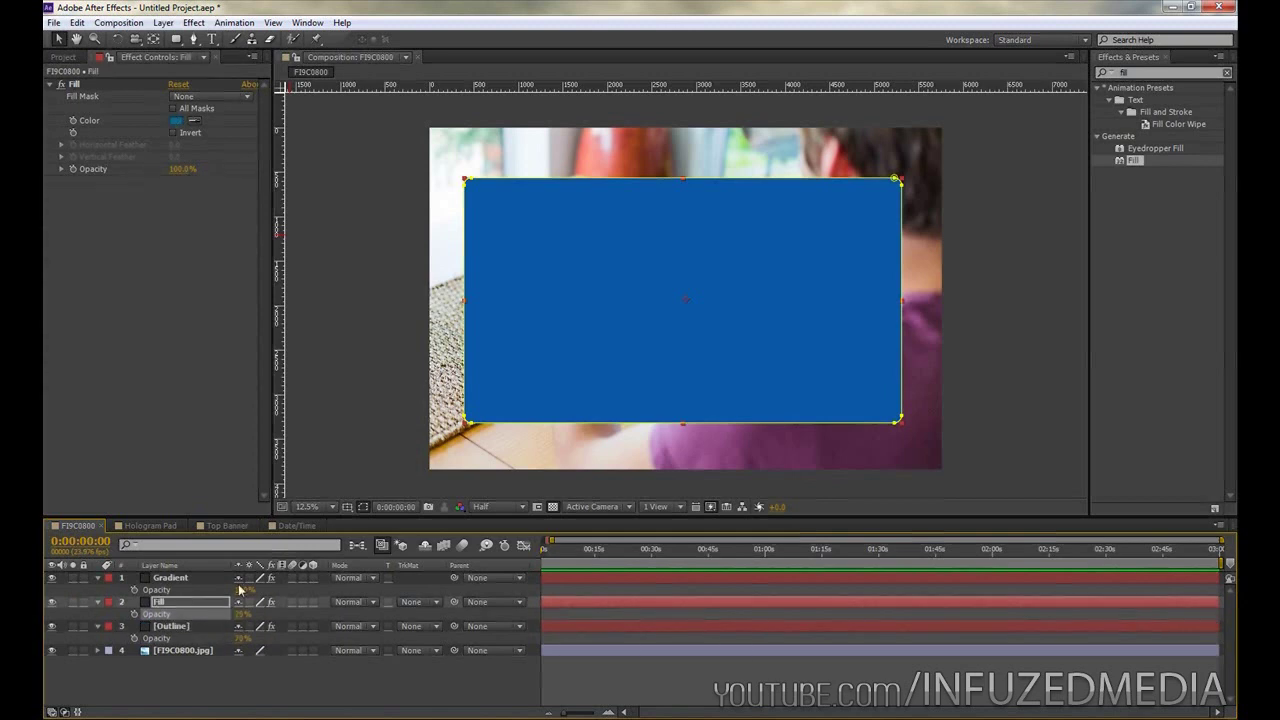
{"action": "left_click", "coordinate": [243, 590]}
{"action": "type", "text": "25"}
{"action": "key", "text": "Return"}
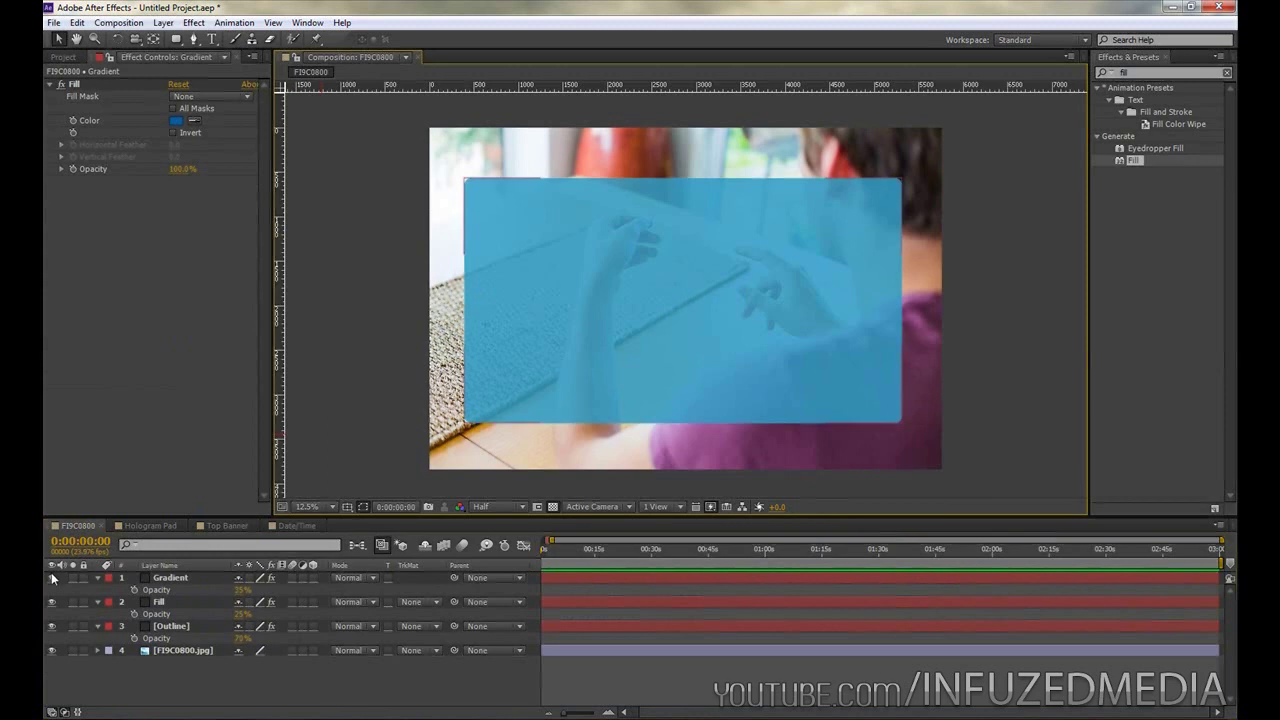
Step: Toggle the visibility of the Gradient and Fill layers to compare how they blend over the Outline
{"action": "left_click", "coordinate": [52, 603]}
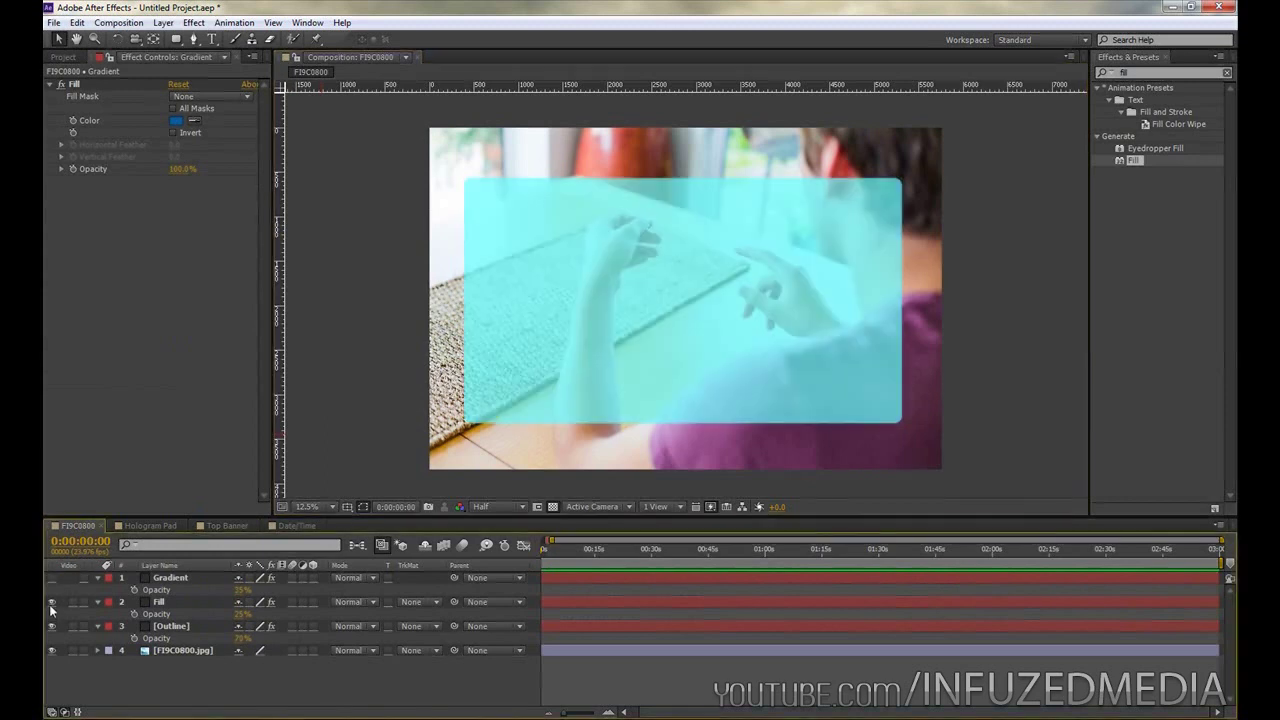
{"action": "left_click", "coordinate": [52, 602]}
{"action": "left_click", "coordinate": [992, 407]}
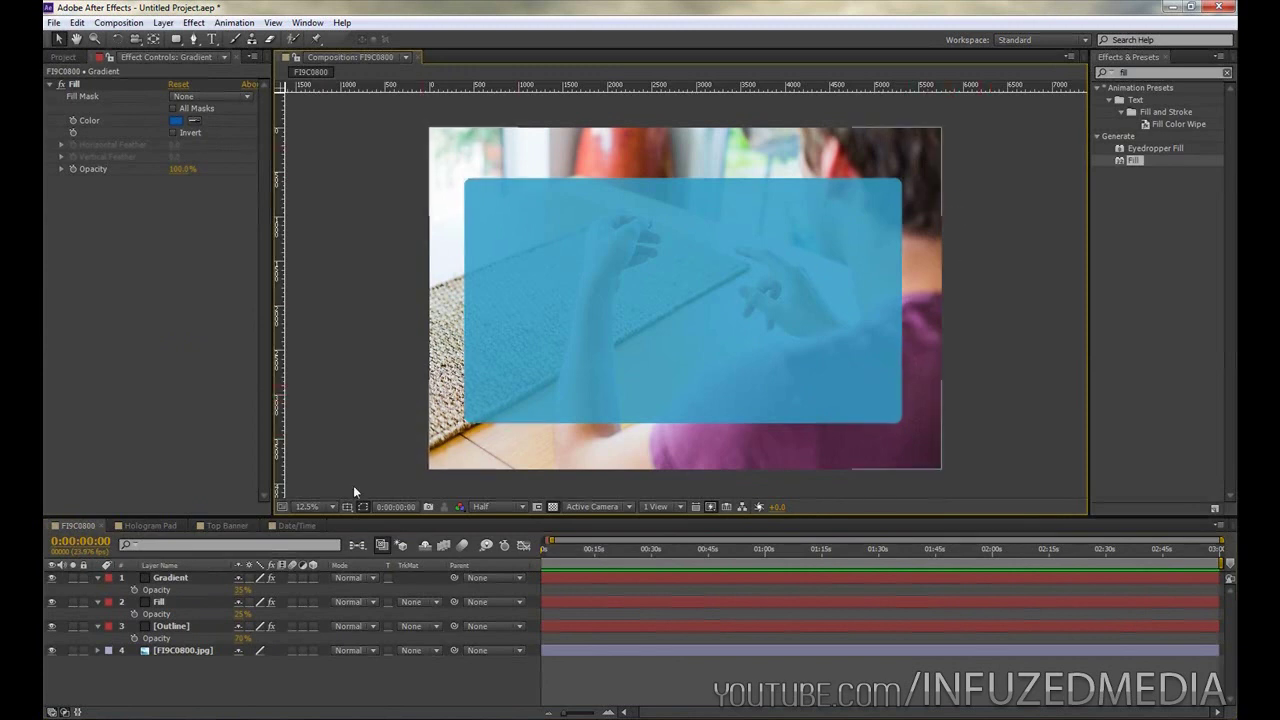
Step: Hide the Fill and Gradient layers and reveal all mask properties of the Outline layer
{"action": "left_click", "coordinate": [168, 627]}
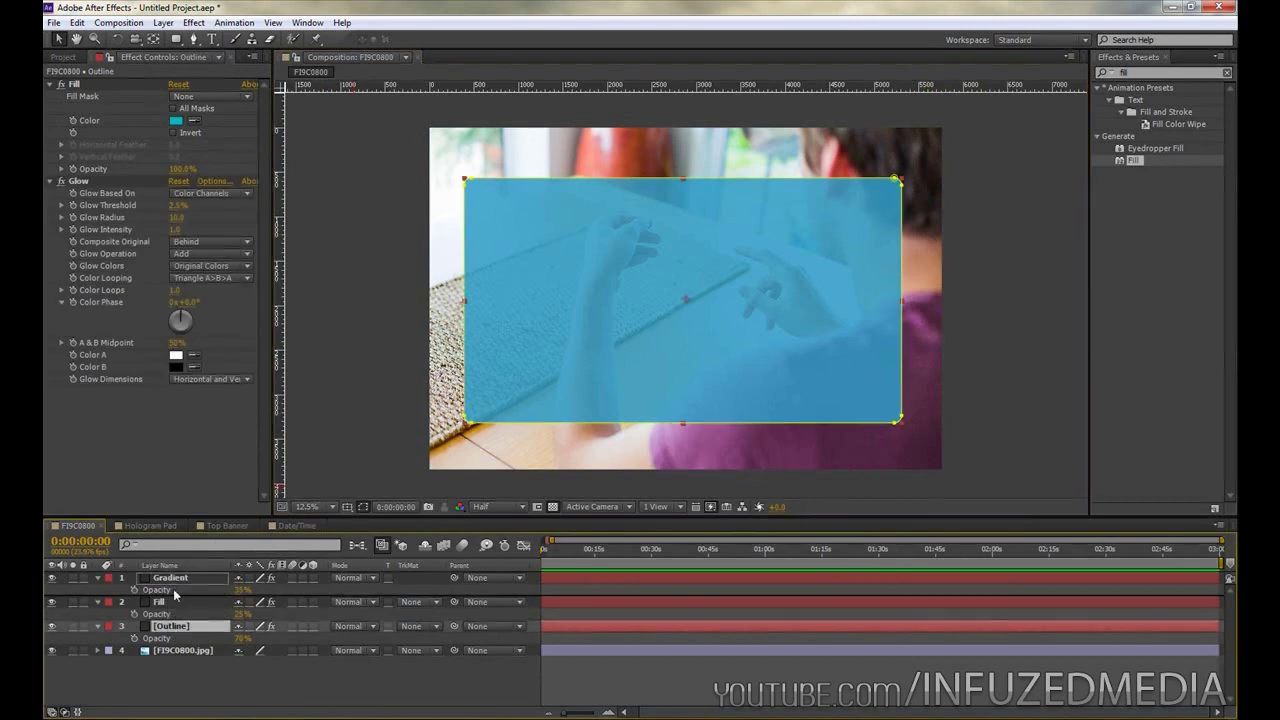
{"action": "left_click_drag", "start_coordinate": [53, 603], "coordinate": [54, 566]}
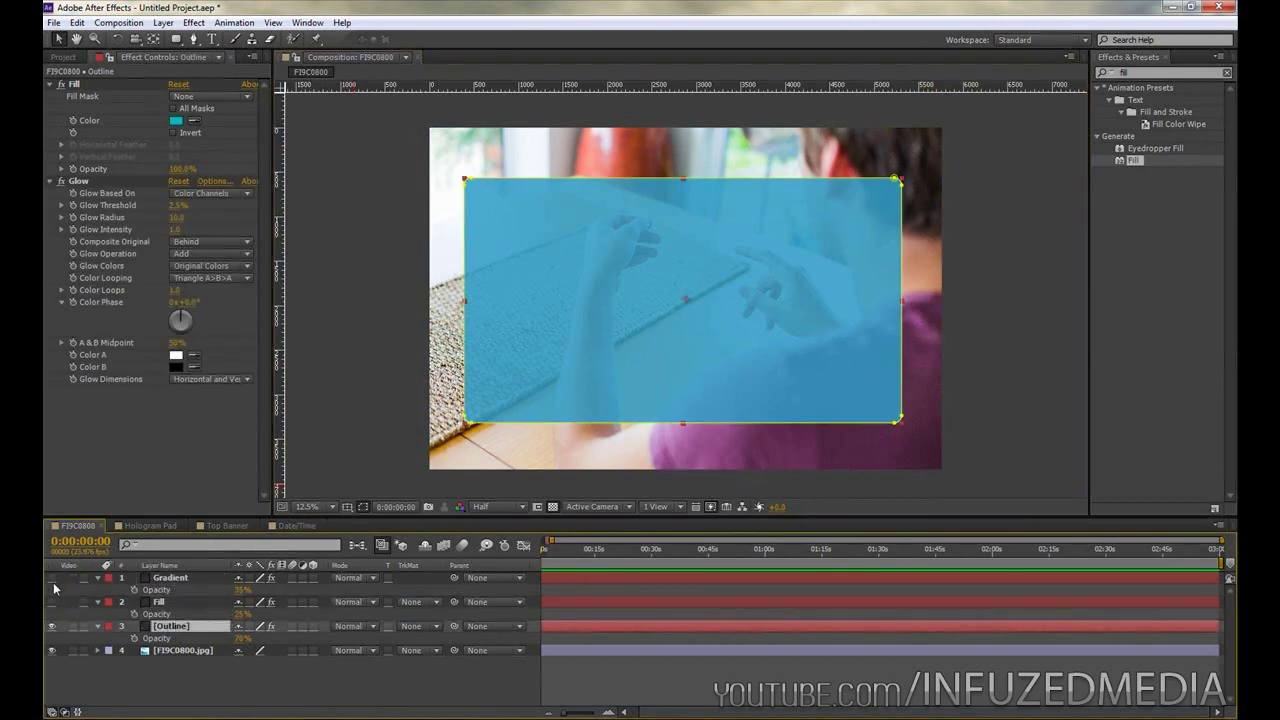
{"action": "key", "text": "m"}
{"action": "key", "text": "m"}
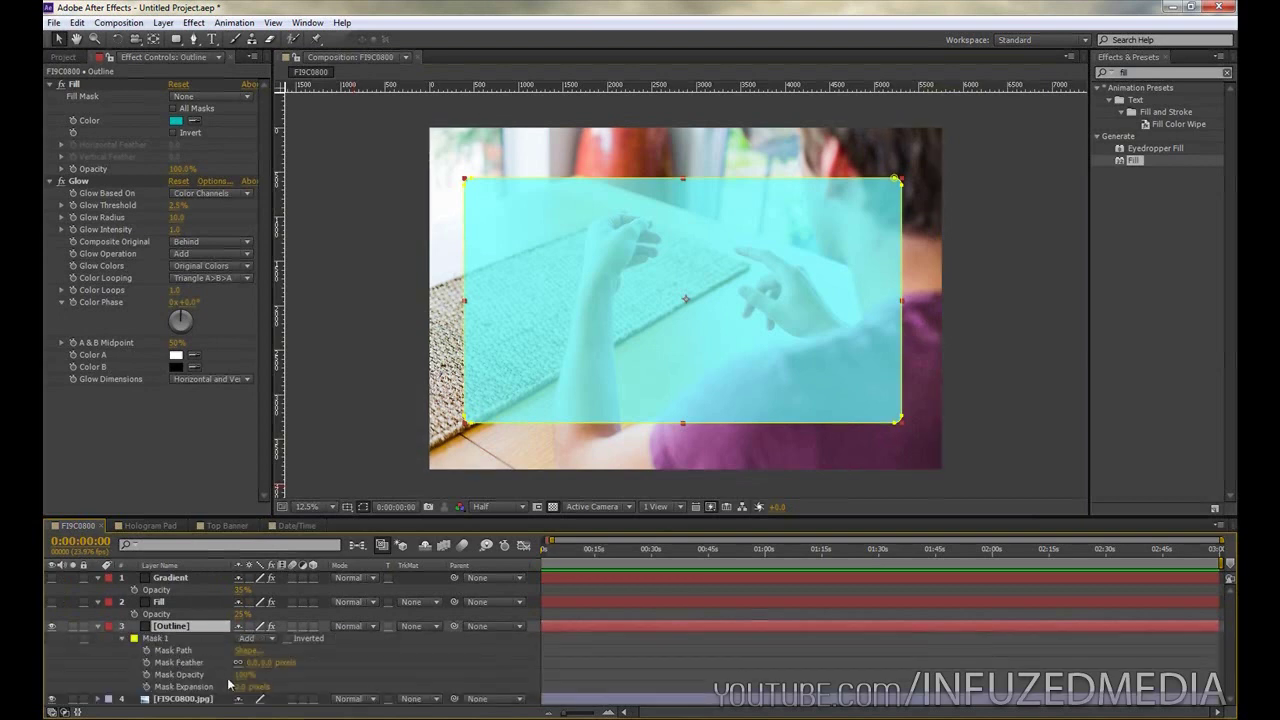
Step: Duplicate Mask 1 on the Outline layer and expand the properties of the copy
{"action": "left_click", "coordinate": [157, 642]}
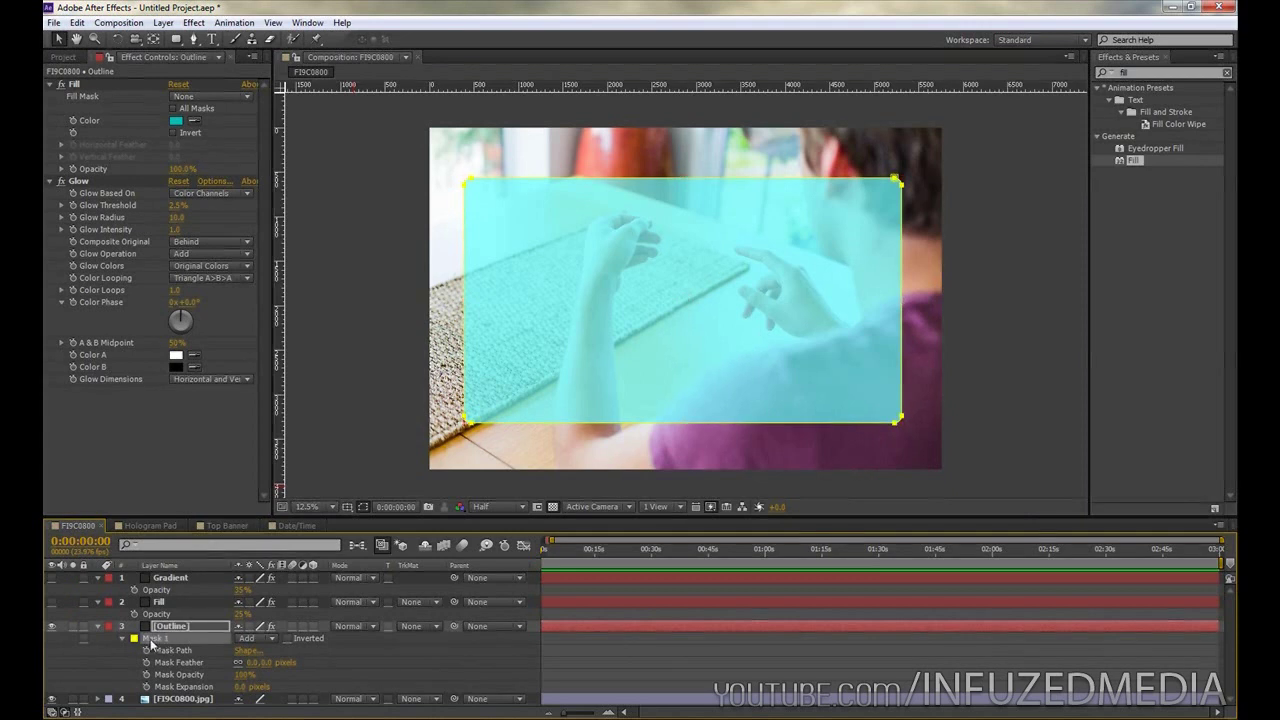
{"action": "key", "text": "ctrl+d"}
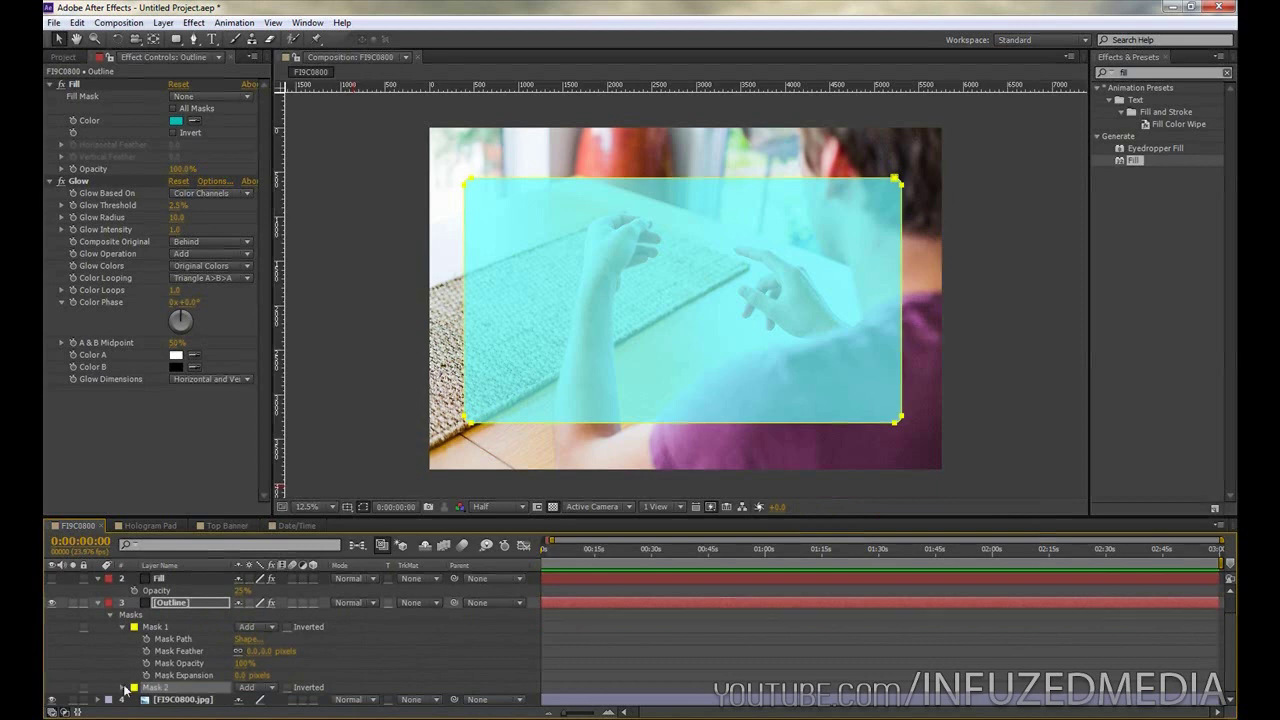
{"action": "left_click", "coordinate": [124, 688]}
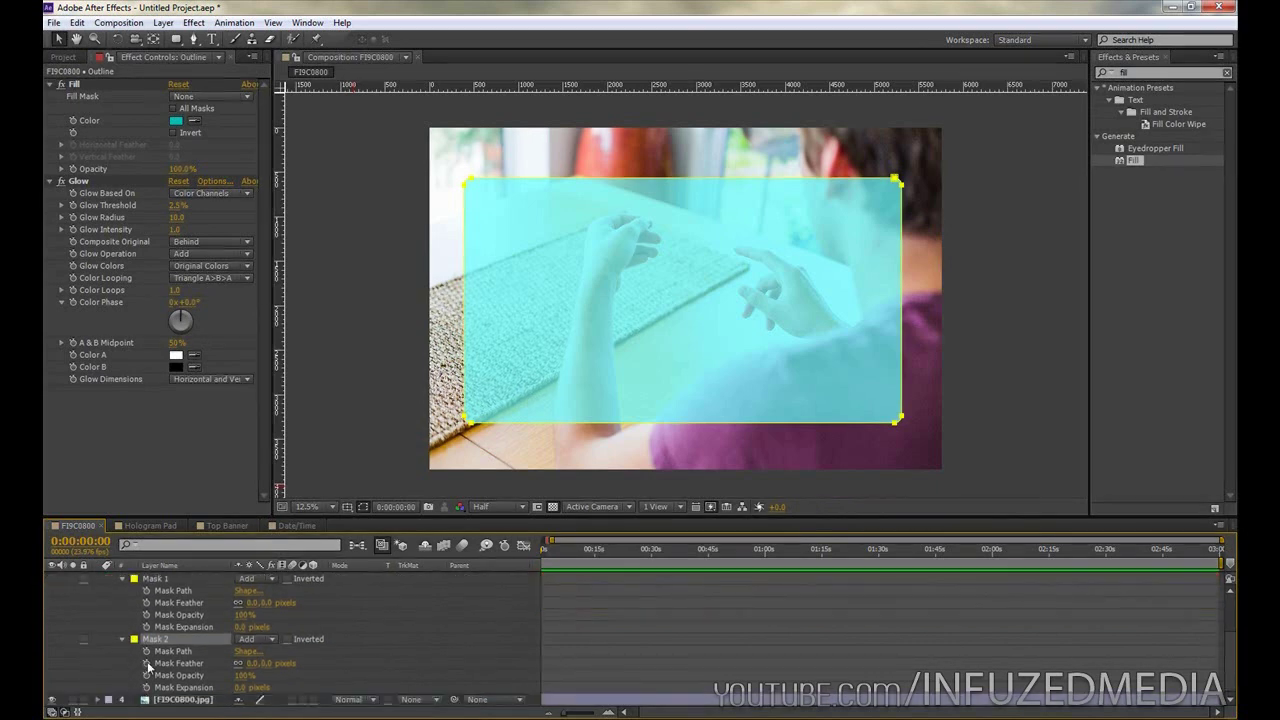
Step: Set Mask 2 of the Outline layer to Difference mode with a mask expansion of about 40 pixels
{"action": "left_click_drag", "start_coordinate": [318, 515], "coordinate": [327, 466]}
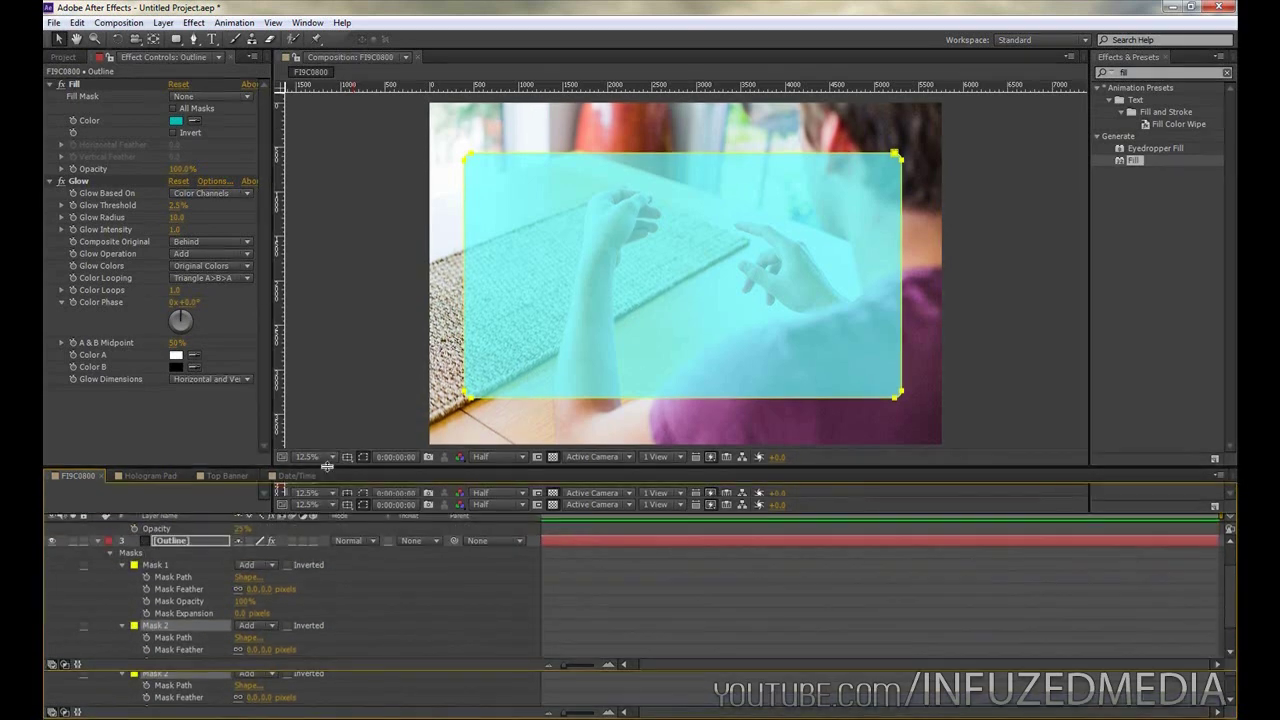
{"action": "left_click", "coordinate": [247, 639]}
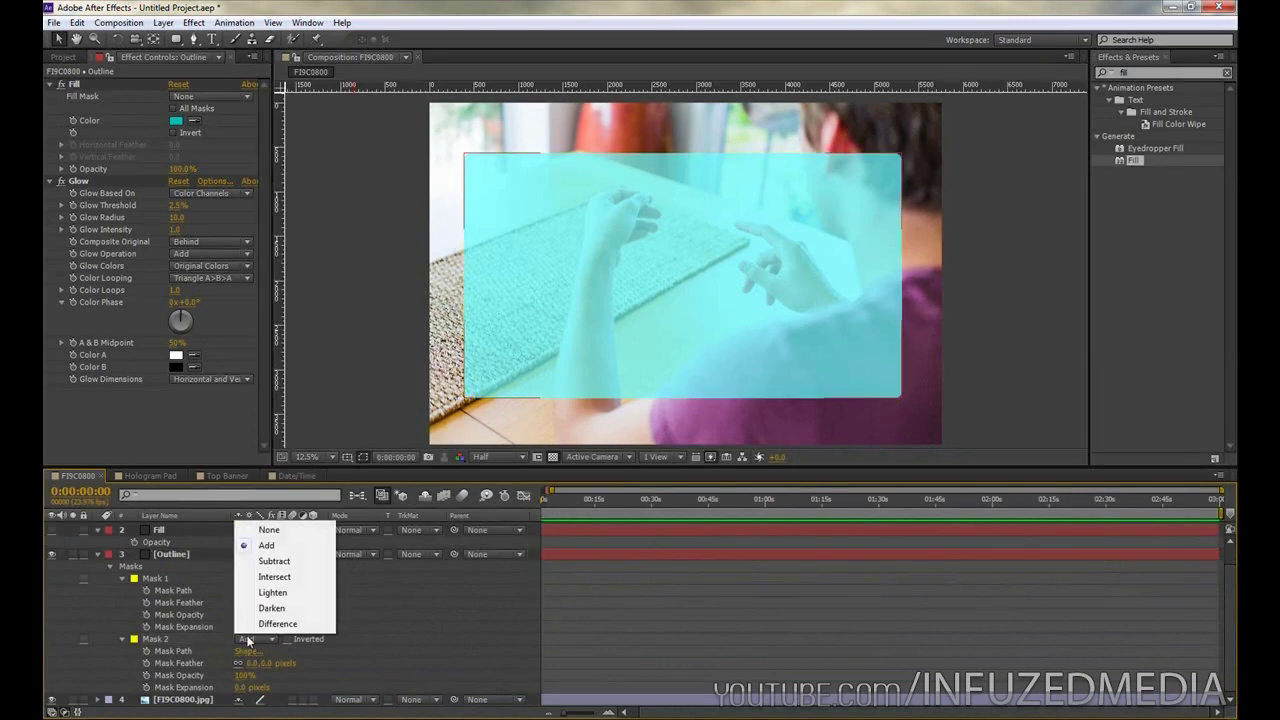
{"action": "left_click", "coordinate": [278, 623]}
{"action": "left_click_drag", "start_coordinate": [244, 688], "coordinate": [274, 688]}
{"action": "left_click", "coordinate": [1020, 374]}
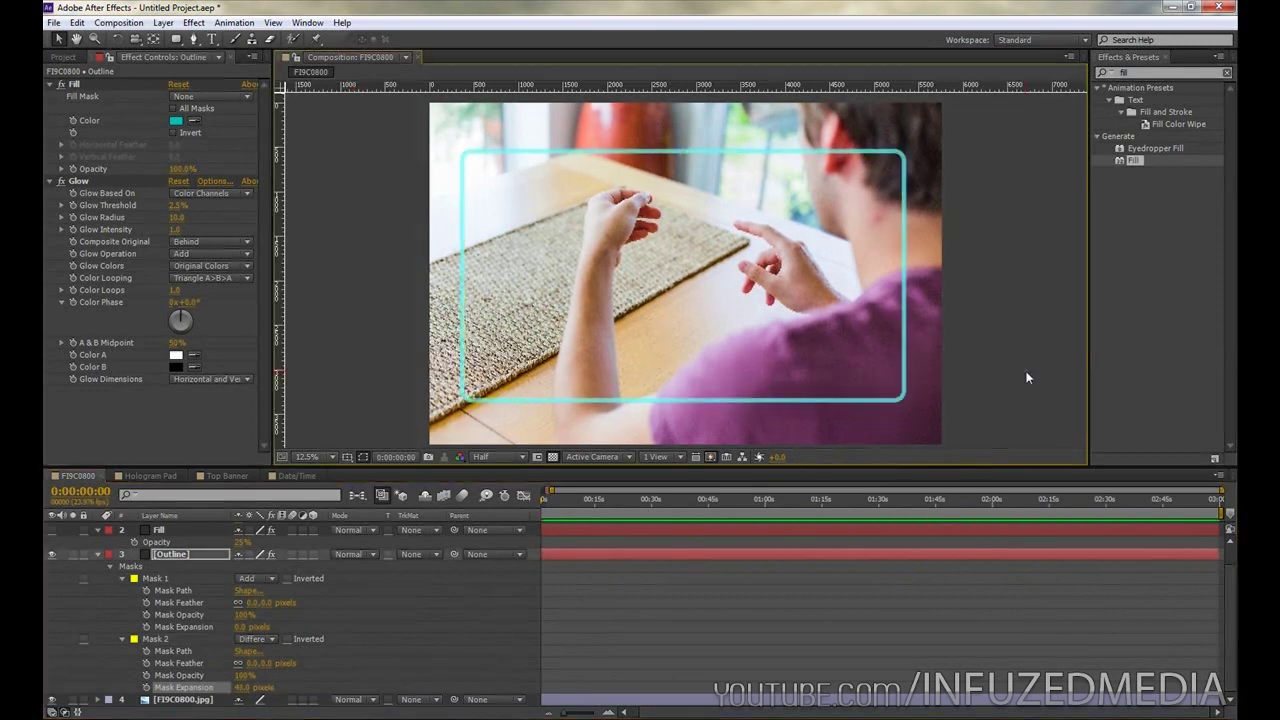
{"action": "left_click", "coordinate": [1027, 378]}
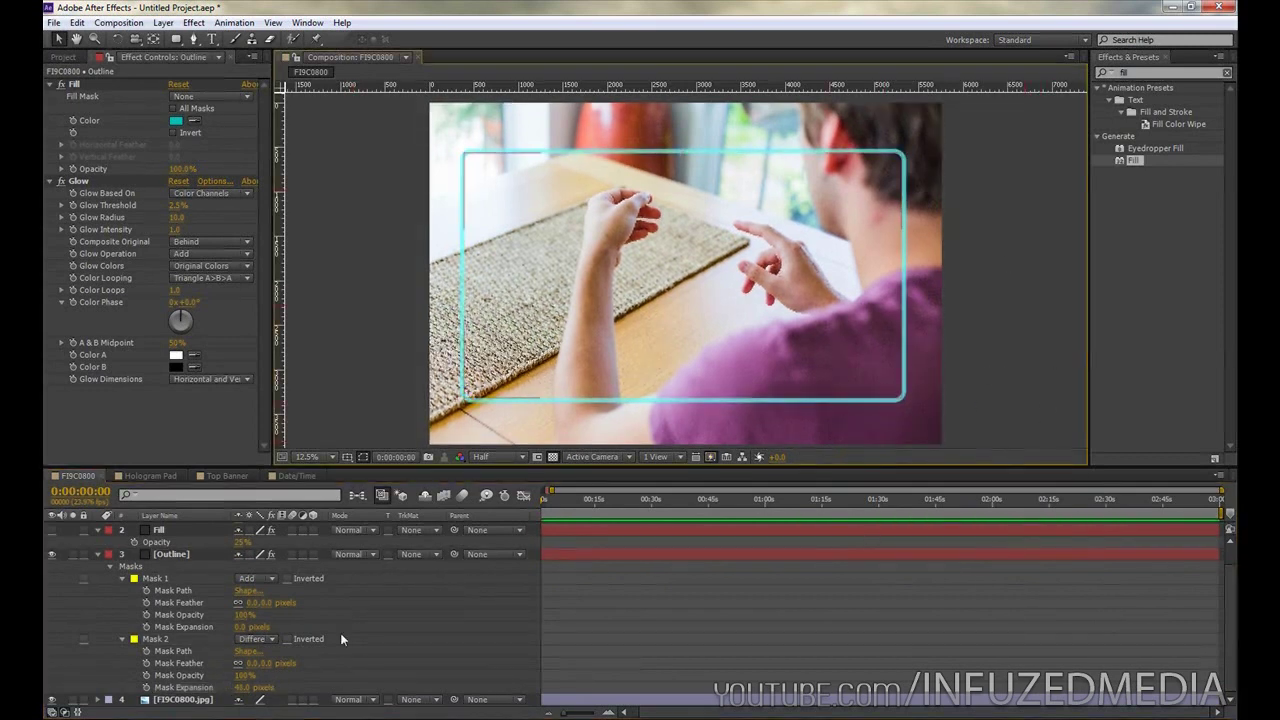
Step: Make the Gradient and Fill layers visible again and collapse the Outline layer's properties
{"action": "scroll", "coordinate": [55, 546], "scroll_direction": "up", "scroll_amount": 1}
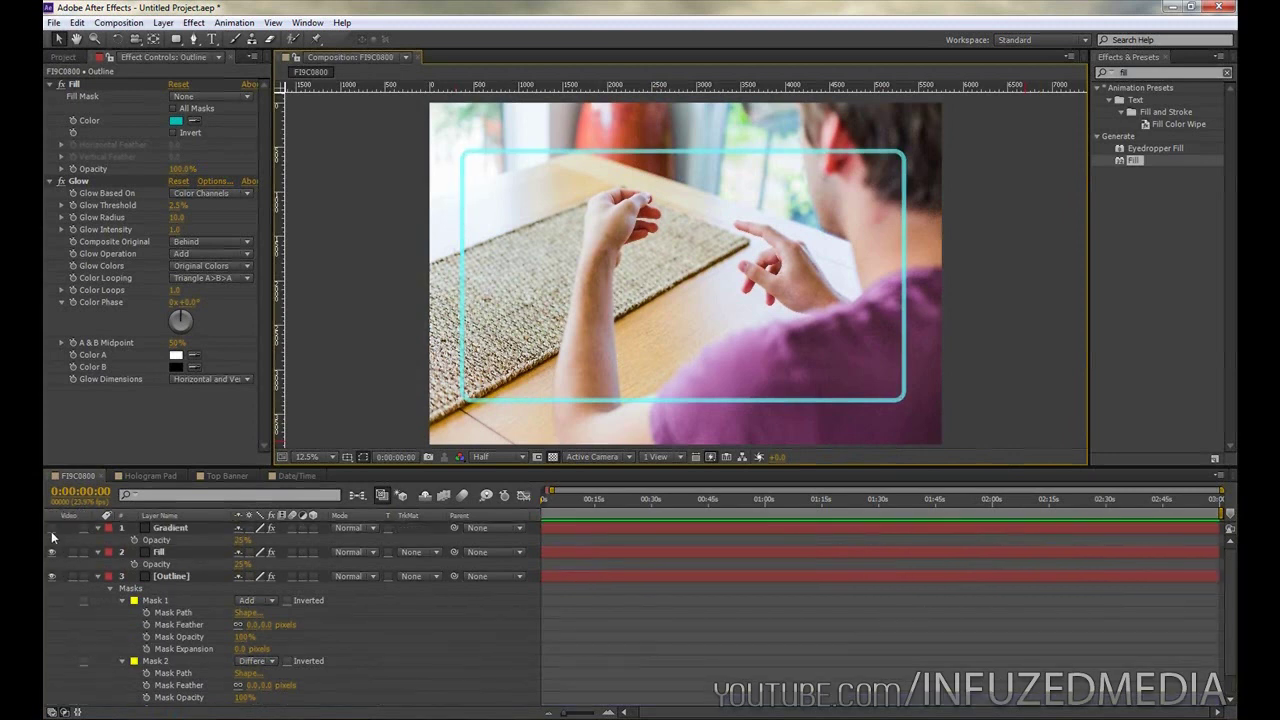
{"action": "left_click", "coordinate": [51, 528]}
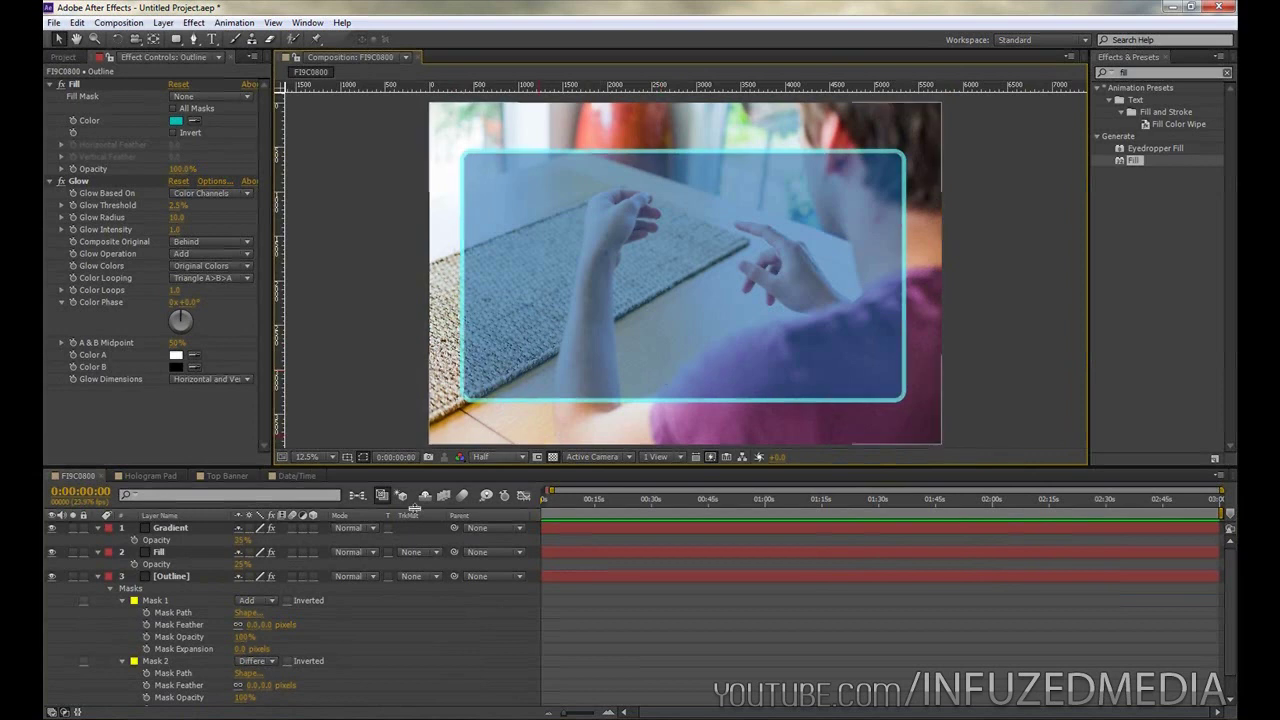
{"action": "left_click", "coordinate": [98, 577]}
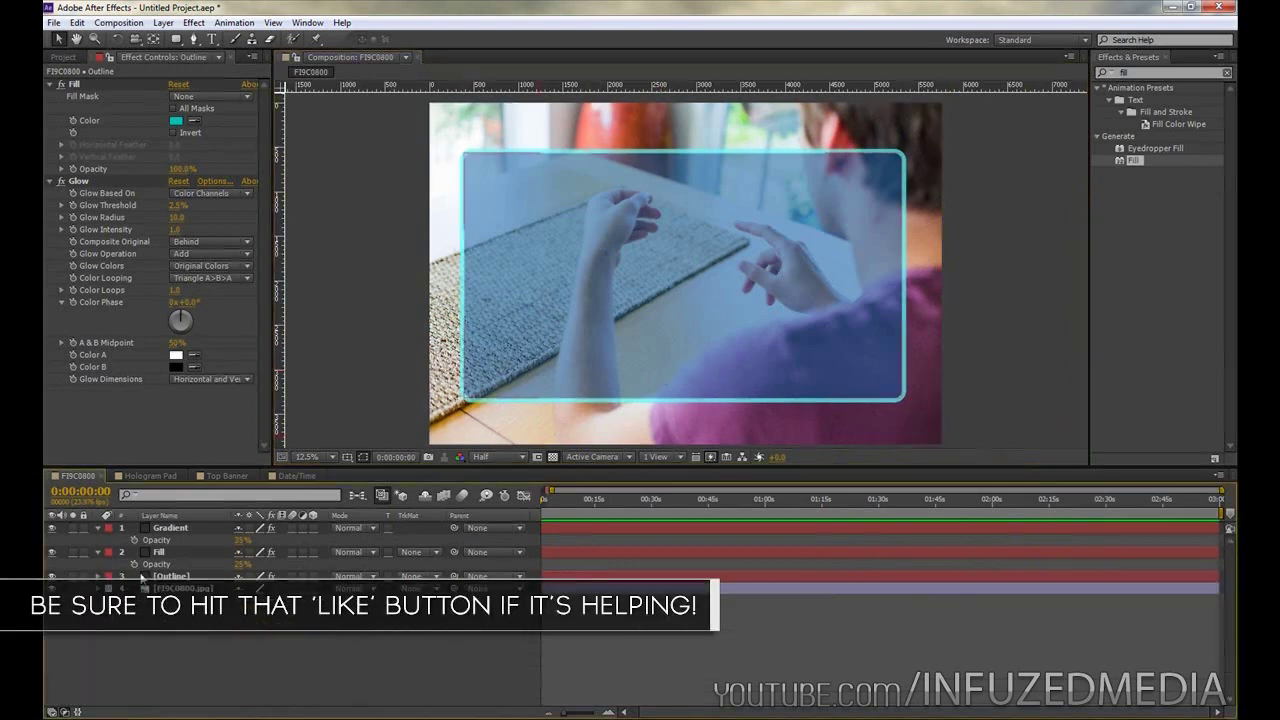
Step: Draw a rectangular mask on the Gradient layer that covers the lower half of the panel and extends past its sides
{"action": "left_click", "coordinate": [158, 552]}
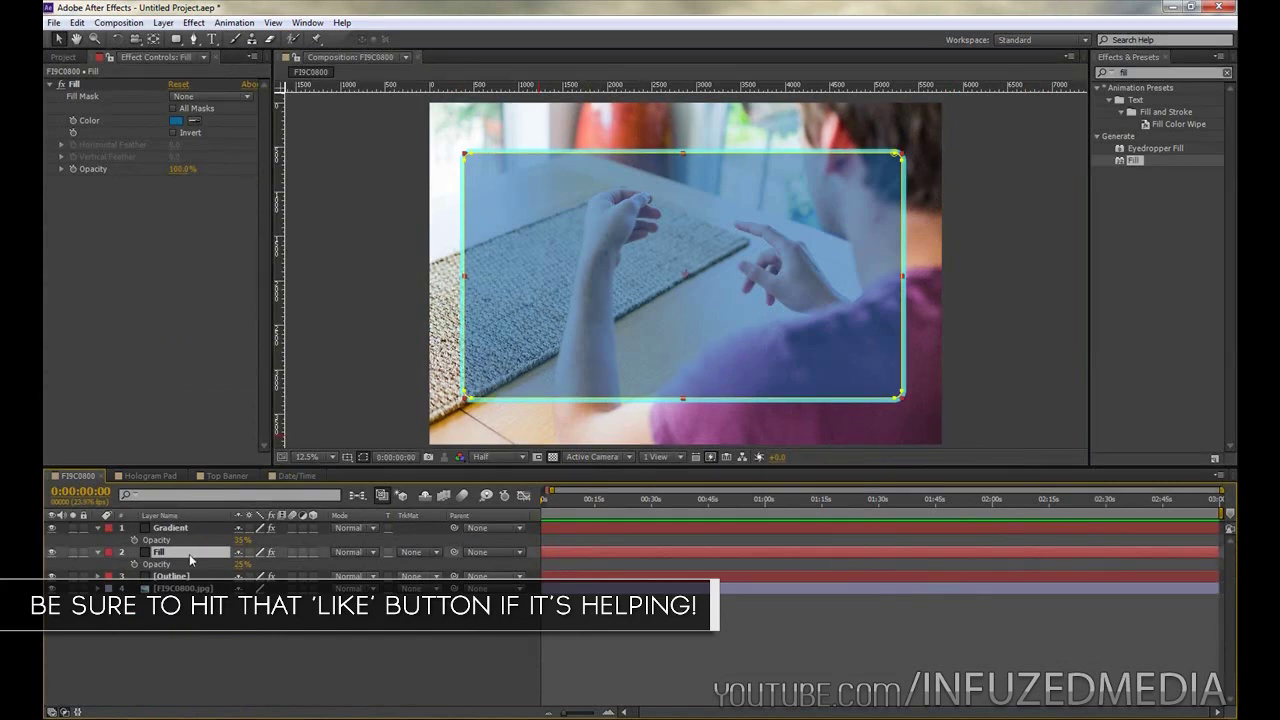
{"action": "left_click", "coordinate": [168, 530]}
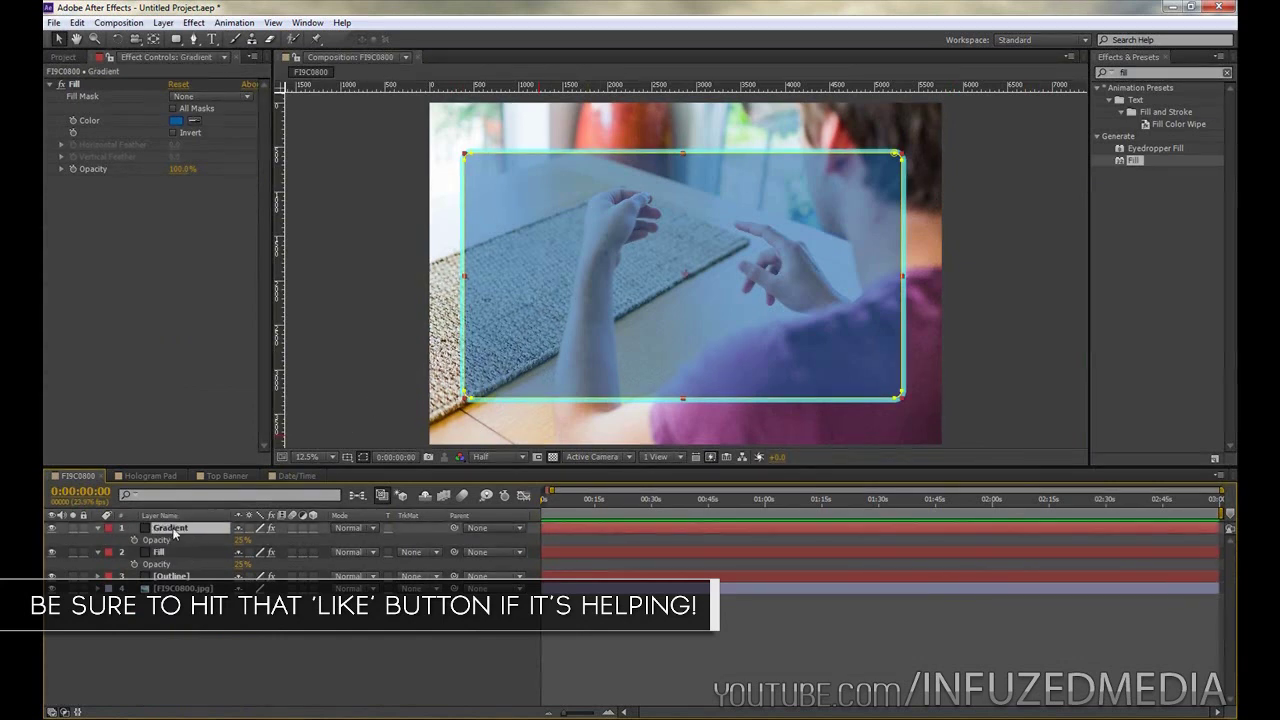
{"action": "left_click", "coordinate": [179, 42]}
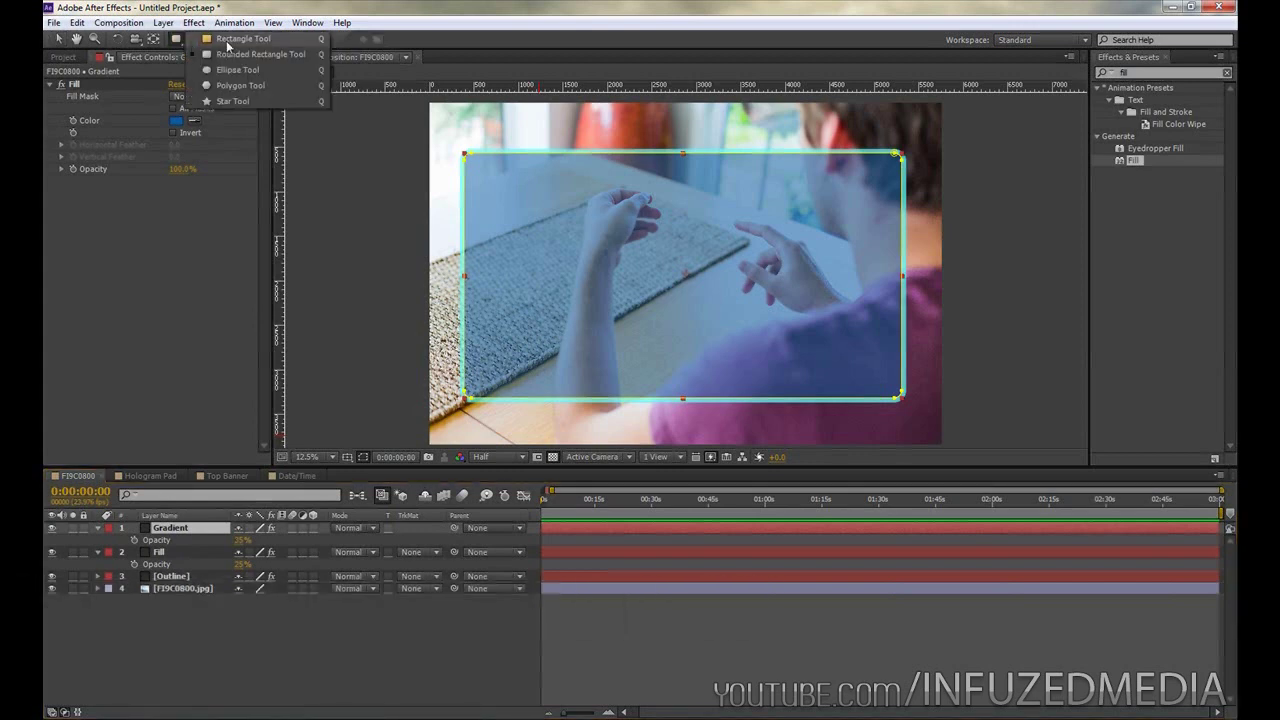
{"action": "left_click", "coordinate": [225, 40]}
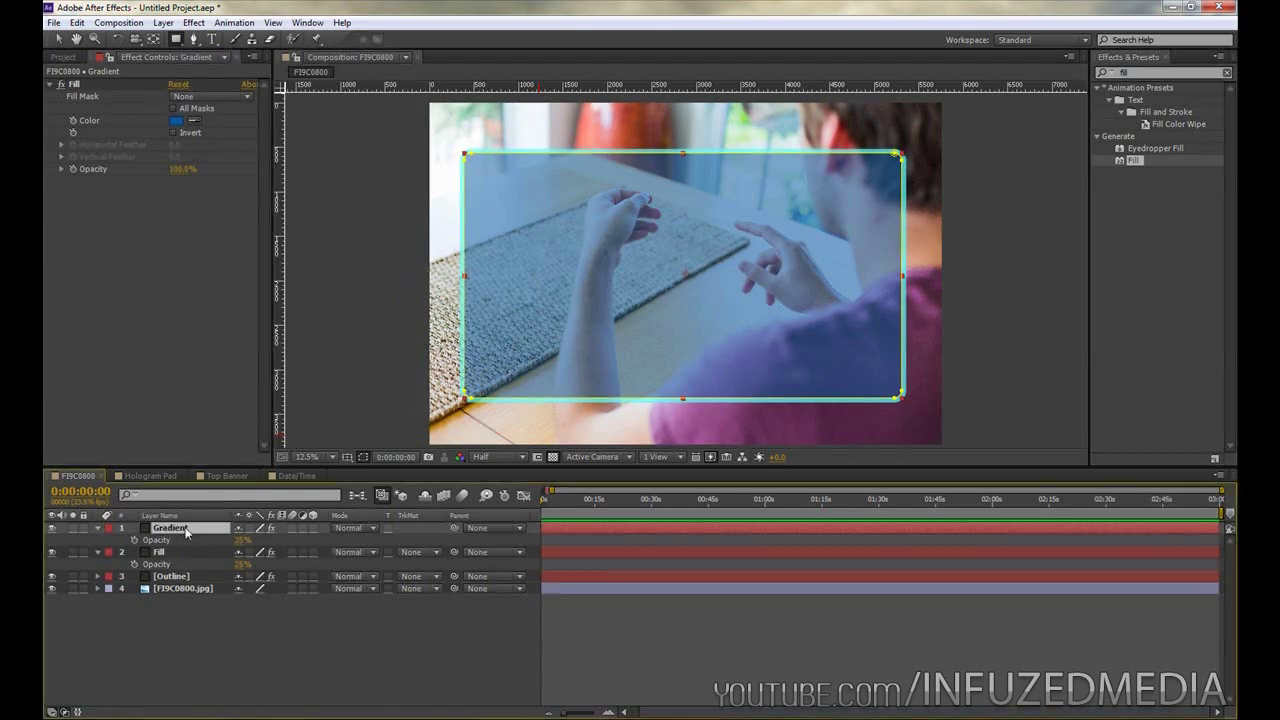
{"action": "key", "text": "ctrl+v"}
{"action": "left_click_drag", "start_coordinate": [437, 279], "coordinate": [1048, 457]}
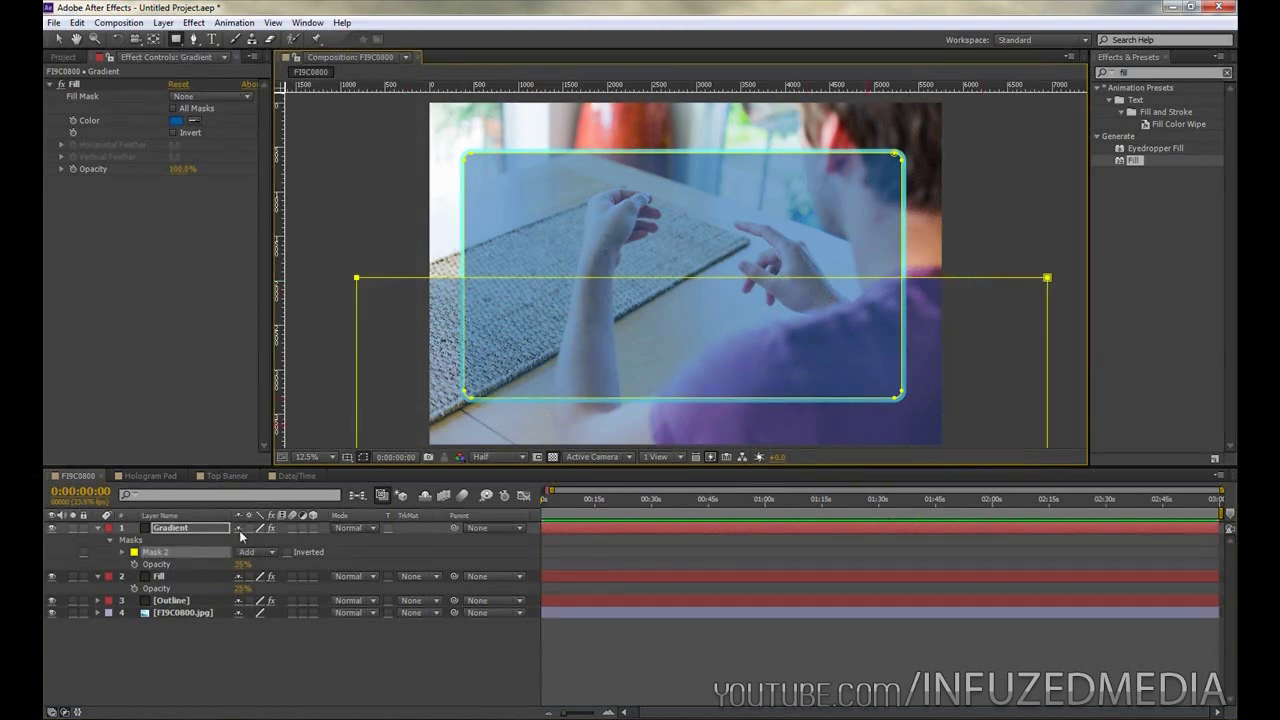
Step: Set the Gradient layer's Mask 2 to Subtract and feather it by about 859 pixels
{"action": "key", "text": "m"}
{"action": "key", "text": "m"}
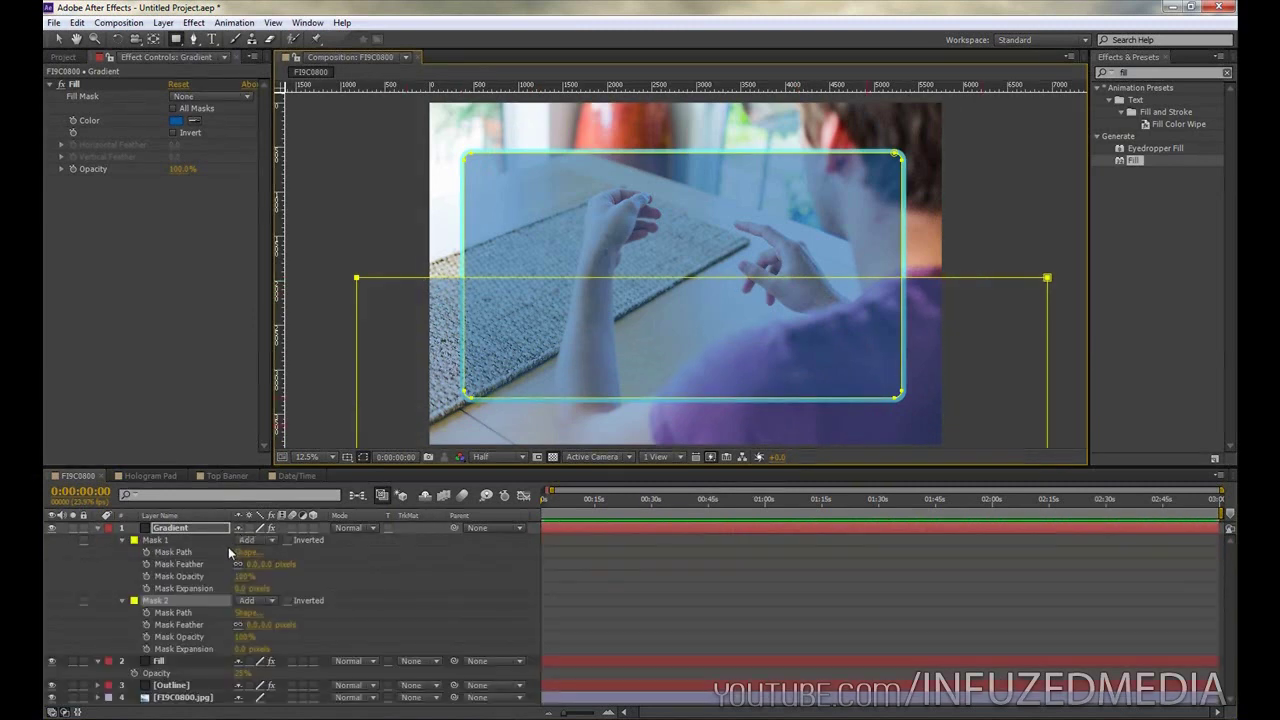
{"action": "left_click", "coordinate": [248, 599]}
{"action": "left_click", "coordinate": [273, 522]}
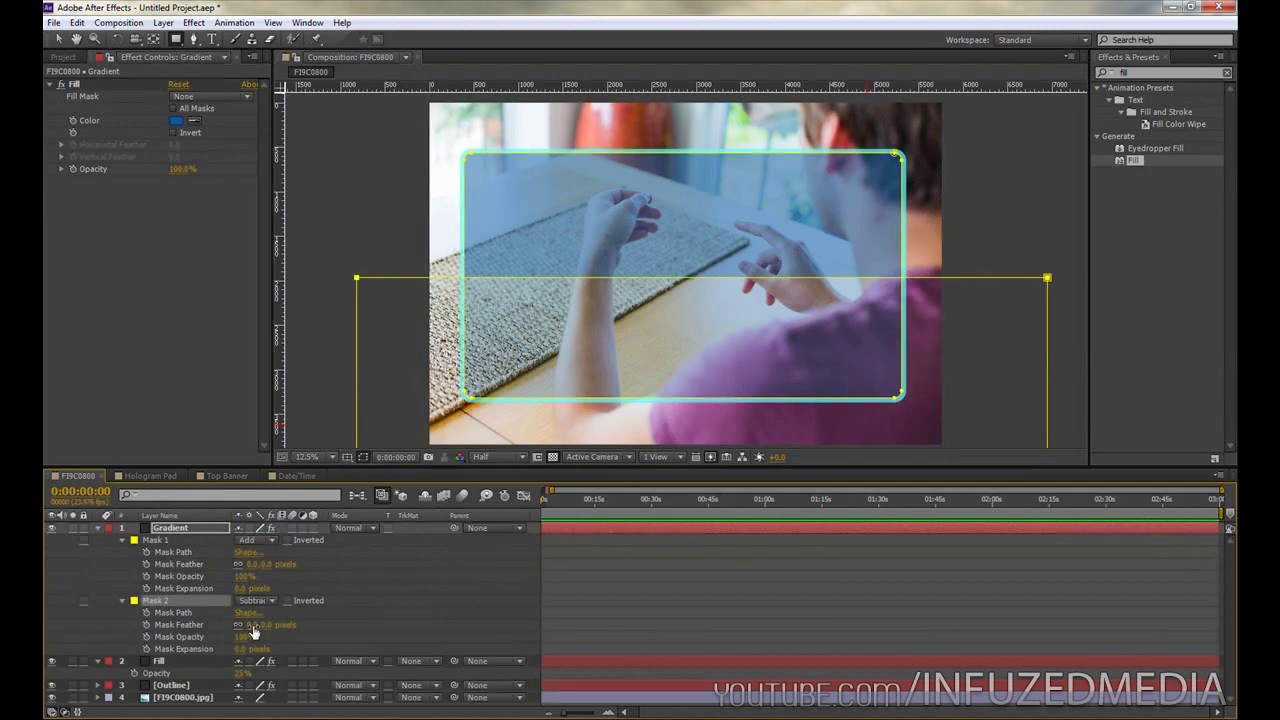
{"action": "left_click_drag", "start_coordinate": [252, 624], "coordinate": [571, 614]}
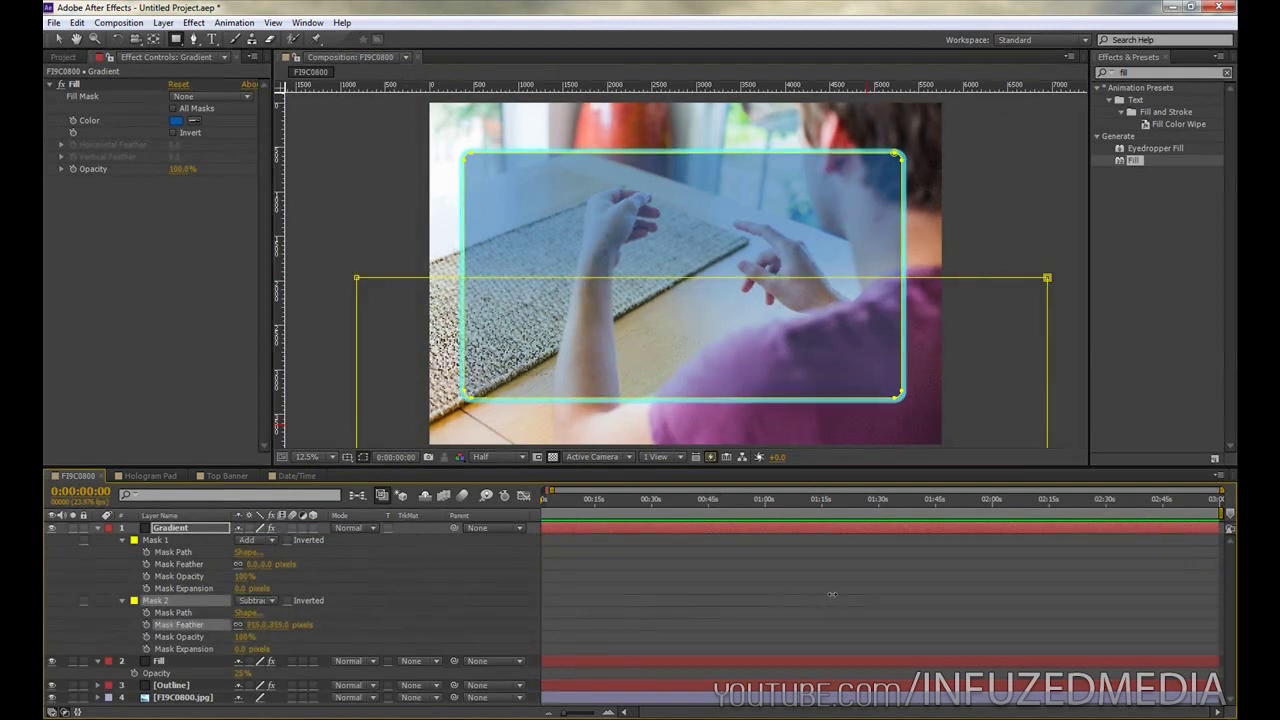
{"action": "left_click_drag", "start_coordinate": [832, 594], "coordinate": [840, 598]}
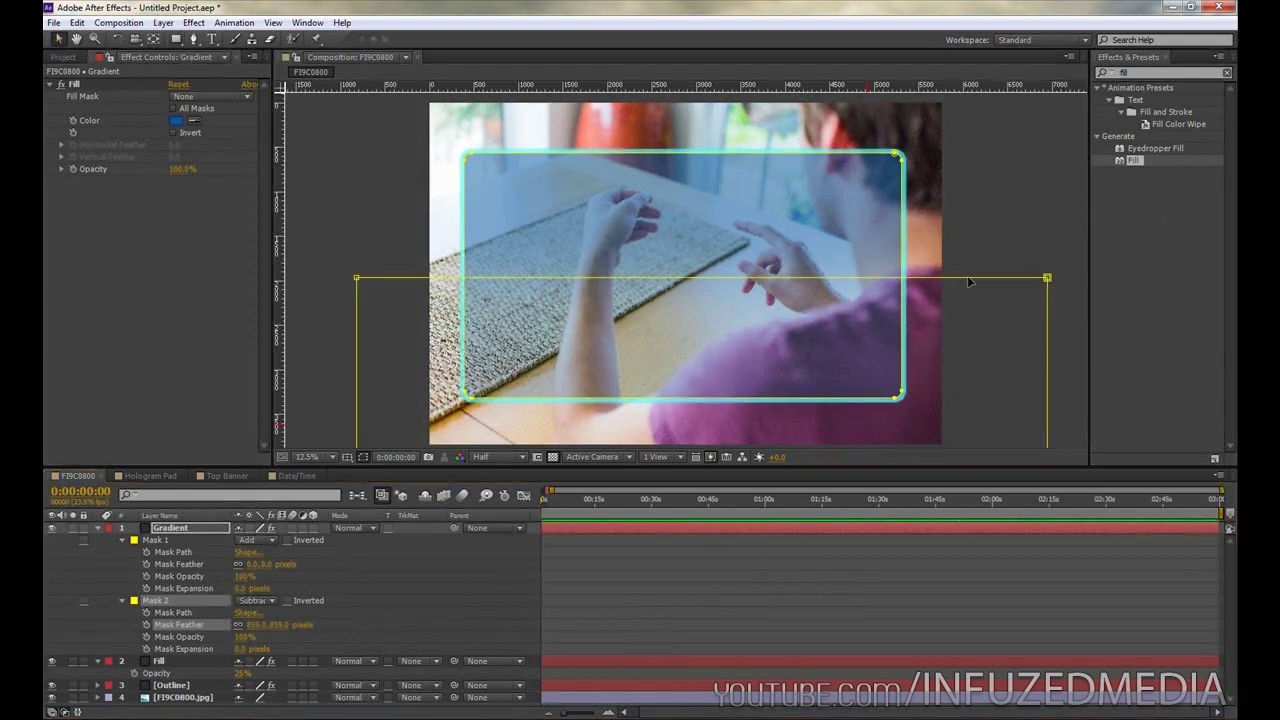
Step: Move the Gradient layer's subtracting mask slightly upward and collapse the properties of the Gradient and Fill layers
{"action": "left_click_drag", "start_coordinate": [968, 282], "coordinate": [980, 234]}
{"action": "left_click", "coordinate": [1063, 215]}
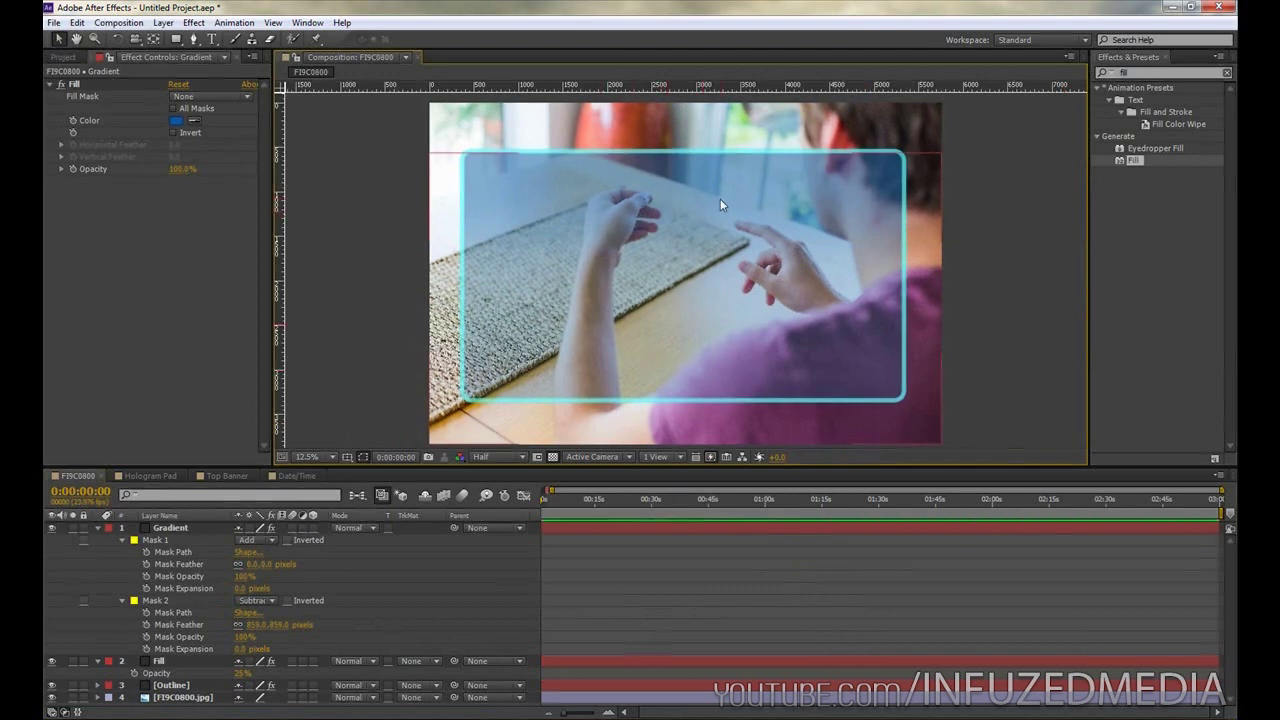
{"action": "left_click", "coordinate": [96, 529]}
{"action": "left_click", "coordinate": [97, 541]}
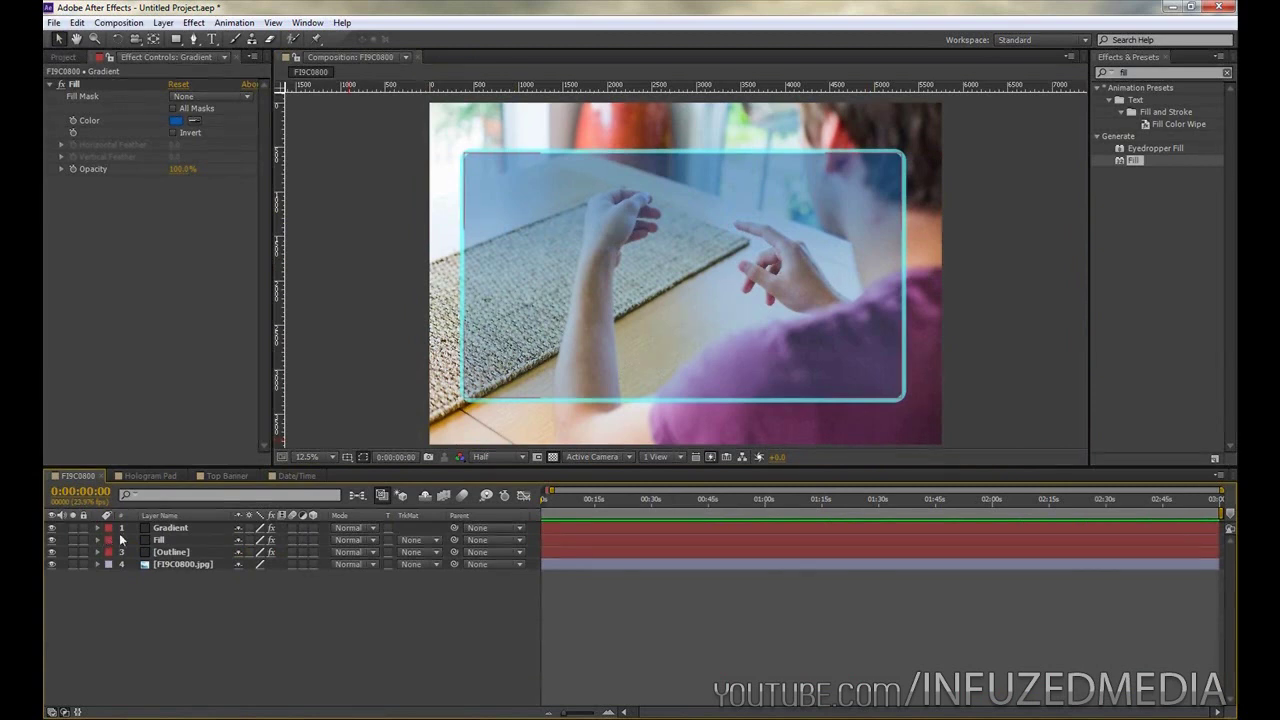
Step: Pre-compose the Gradient, Fill and Outline layers with all attributes into a new composition named Hologram Board
{"action": "left_click", "coordinate": [178, 556]}
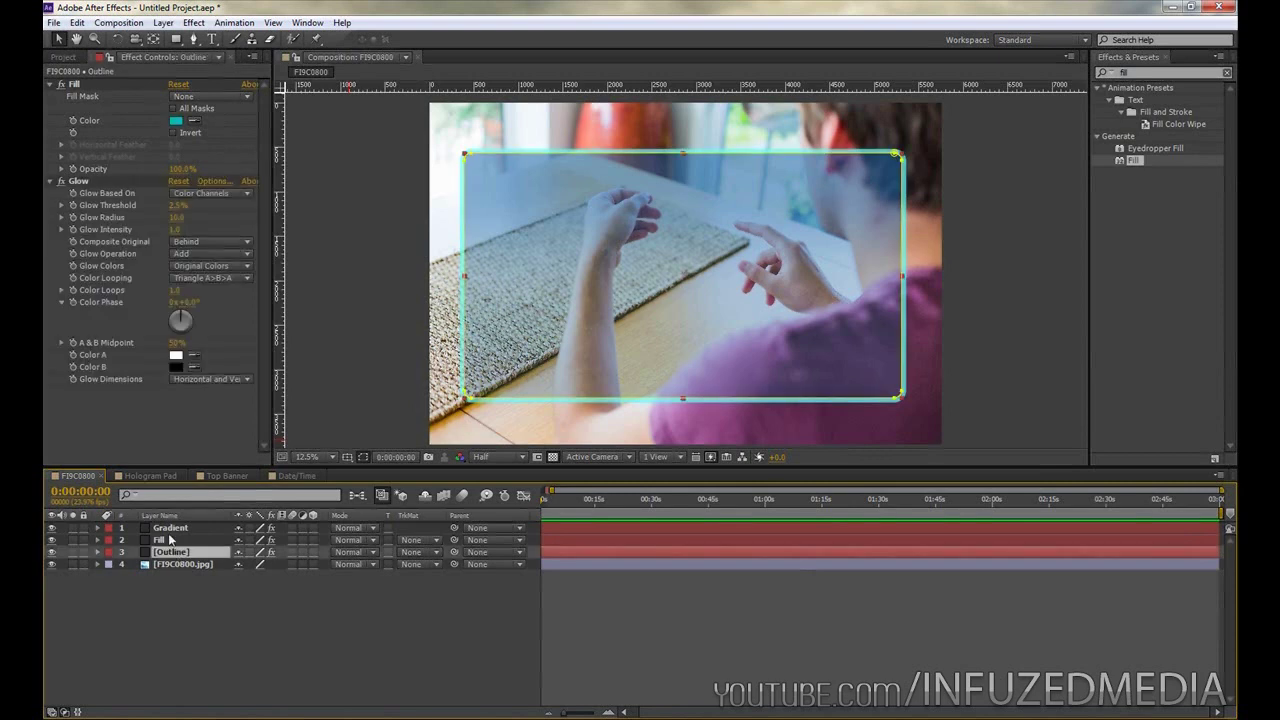
{"action": "left_click", "coordinate": [171, 529], "text": "shift"}
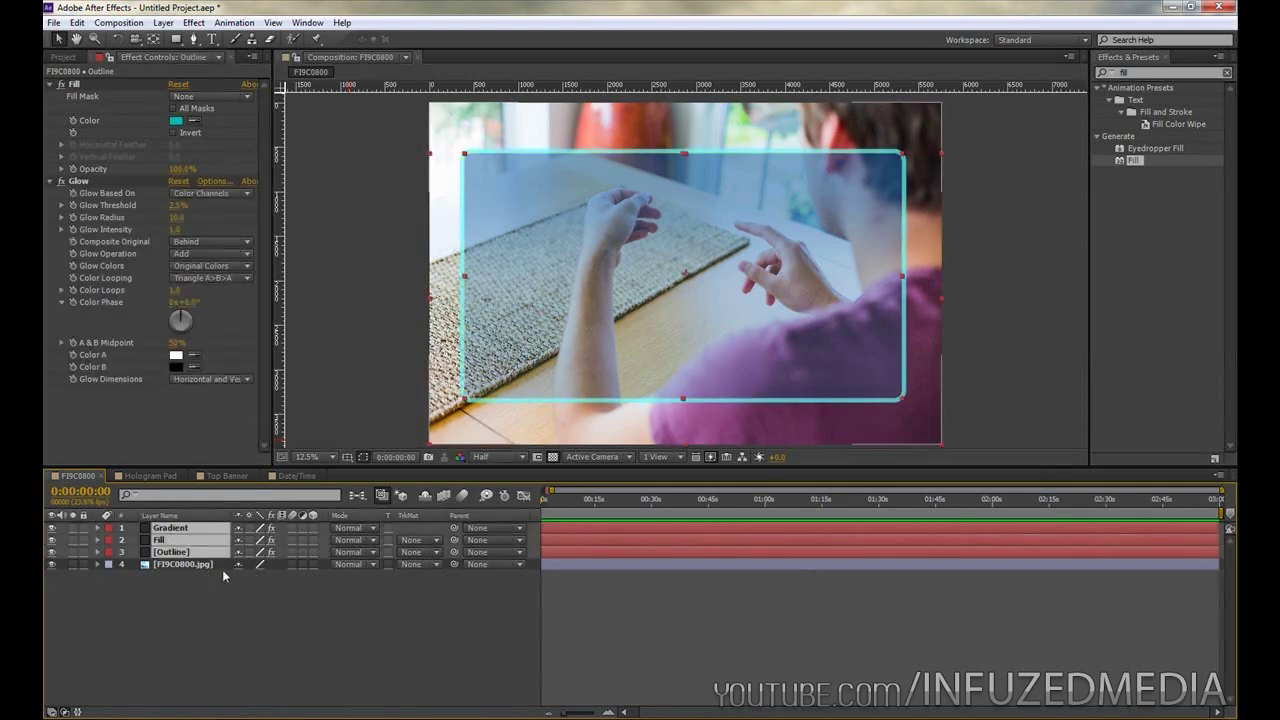
{"action": "left_click", "coordinate": [168, 24]}
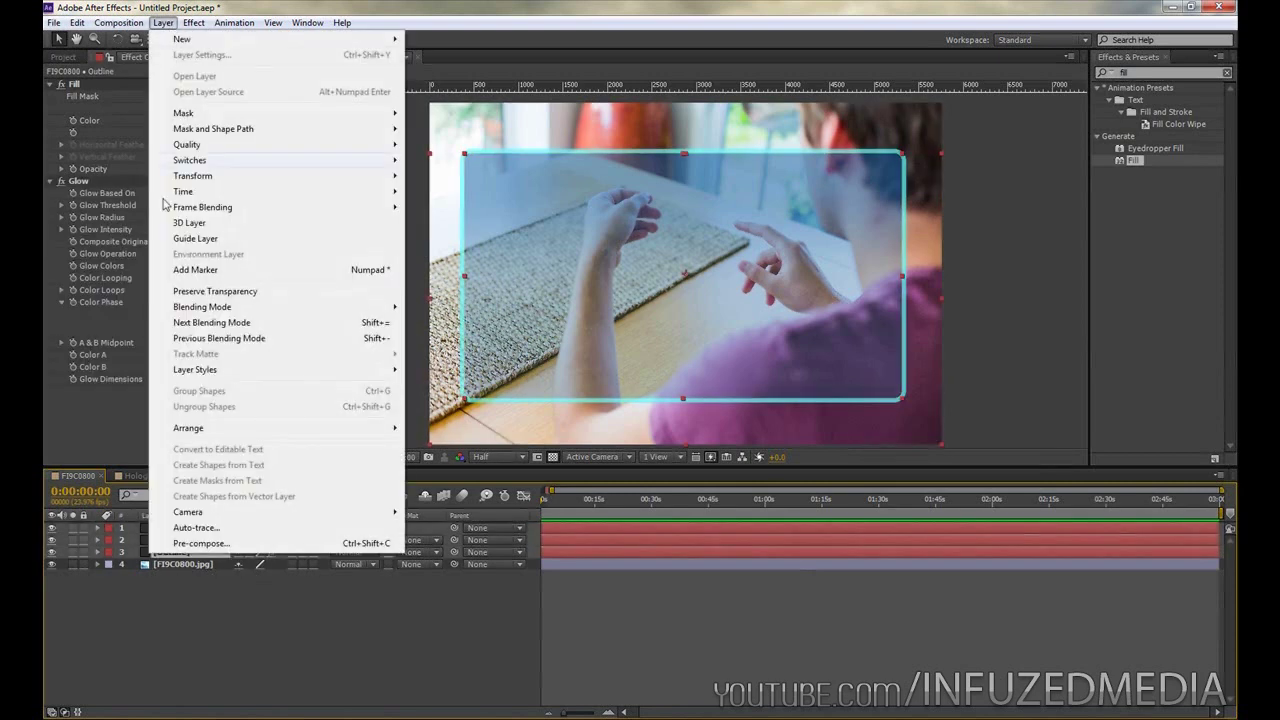
{"action": "left_click", "coordinate": [180, 544]}
{"action": "type", "text": "Hologram Boar"}
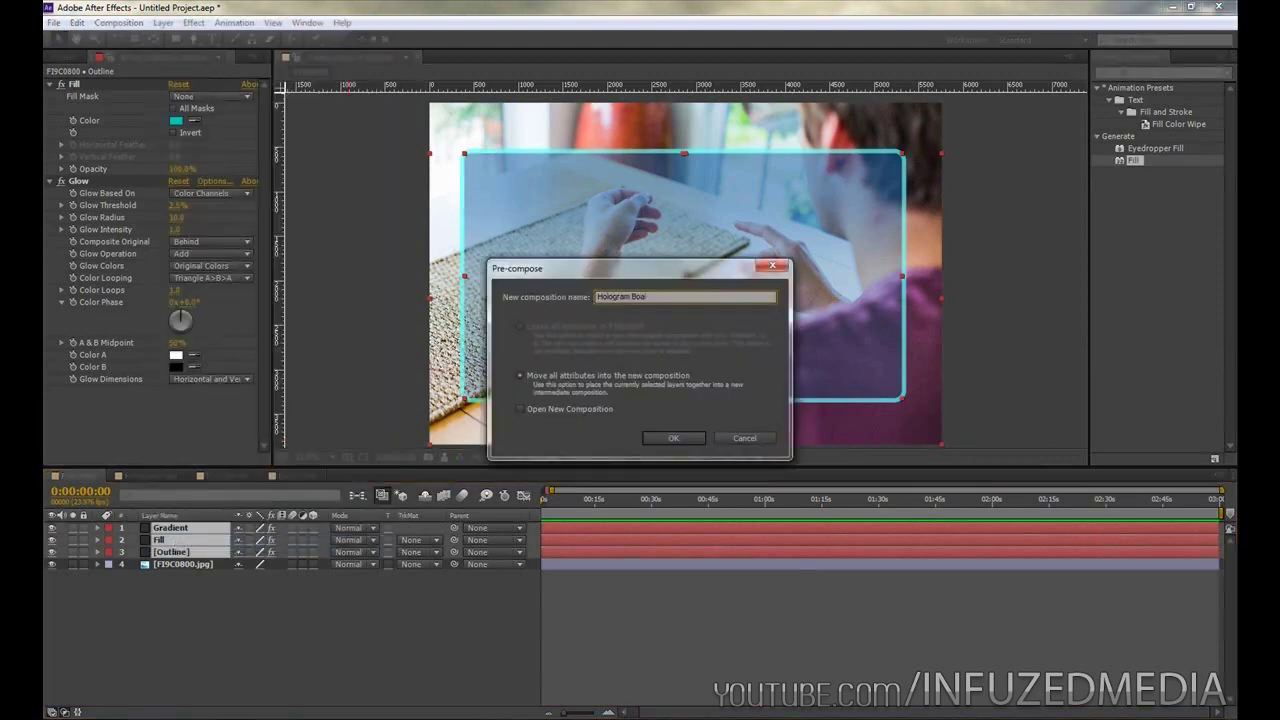
{"action": "type", "text": "d"}
{"action": "key", "text": "Return"}
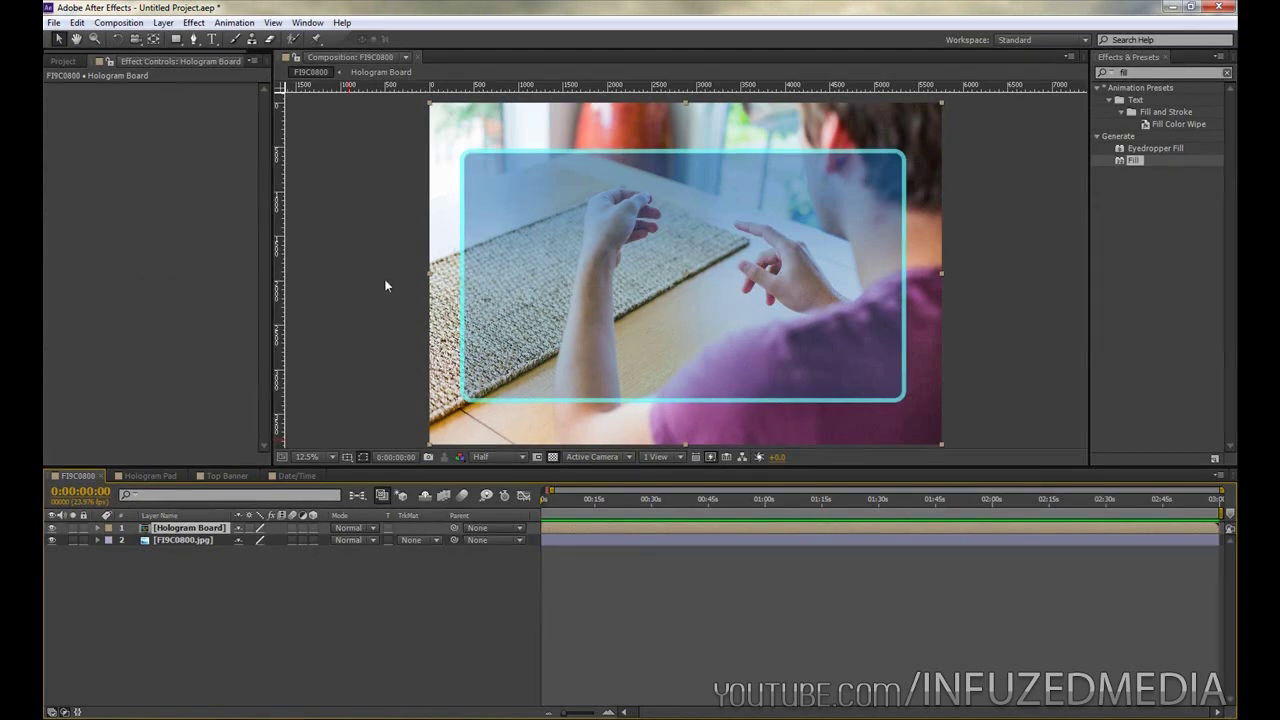
{"action": "left_click_drag", "start_coordinate": [680, 334], "coordinate": [730, 327]}
{"action": "key", "text": "ctrl+z"}
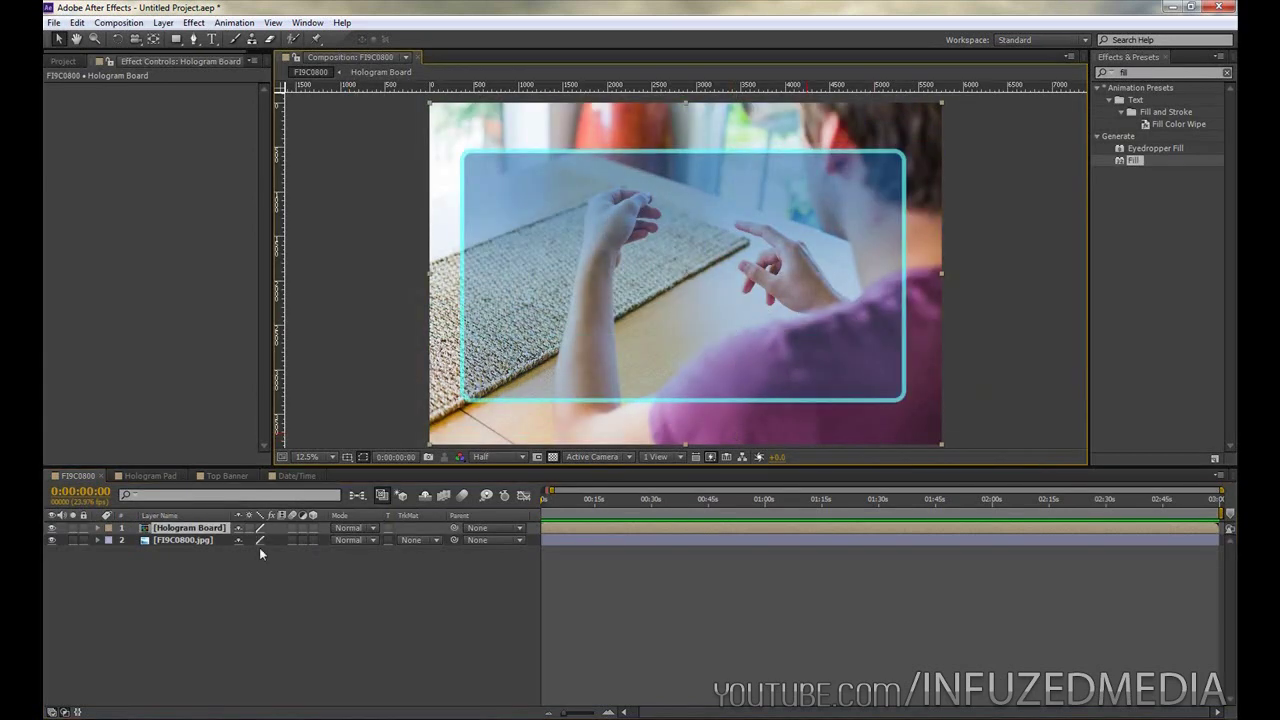
Step: Open the Hologram Board composition and turn off its transparency grid to show a black background
{"action": "double_click", "coordinate": [188, 527]}
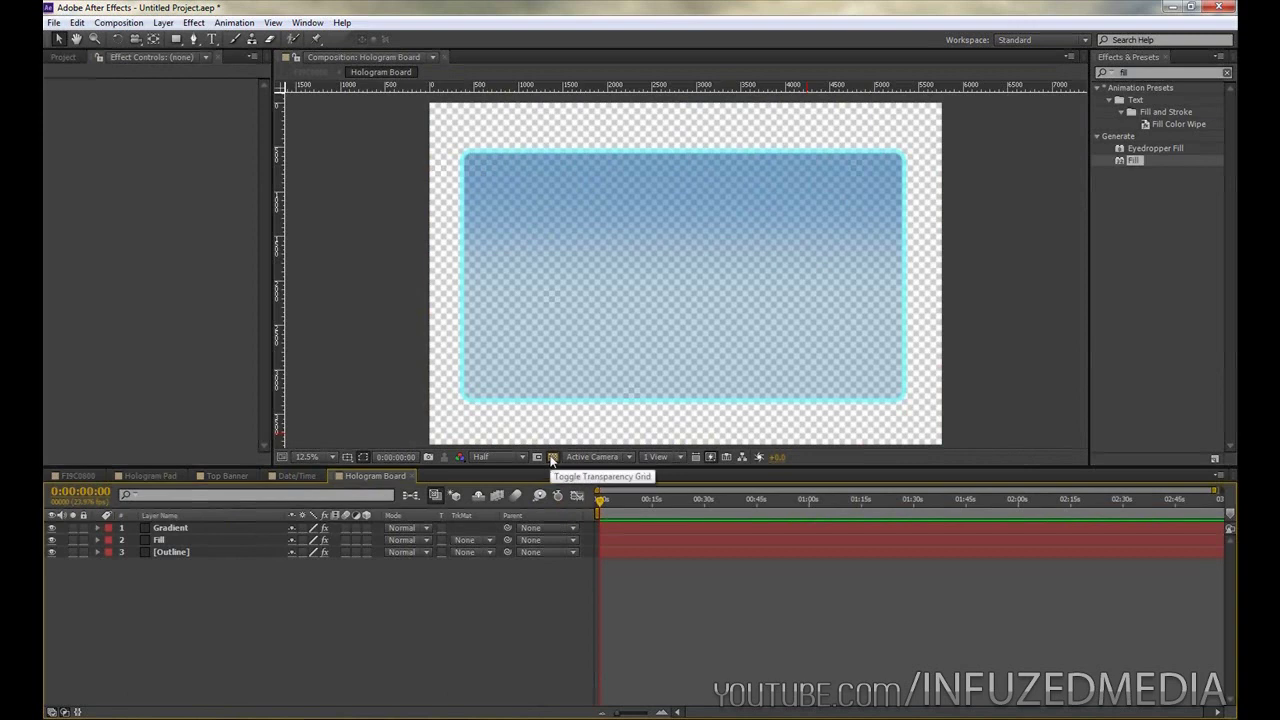
{"action": "left_click", "coordinate": [551, 457]}
{"action": "left_click", "coordinate": [551, 457]}
{"action": "left_click", "coordinate": [551, 457]}
{"action": "left_click", "coordinate": [551, 457]}
{"action": "left_click", "coordinate": [551, 457]}
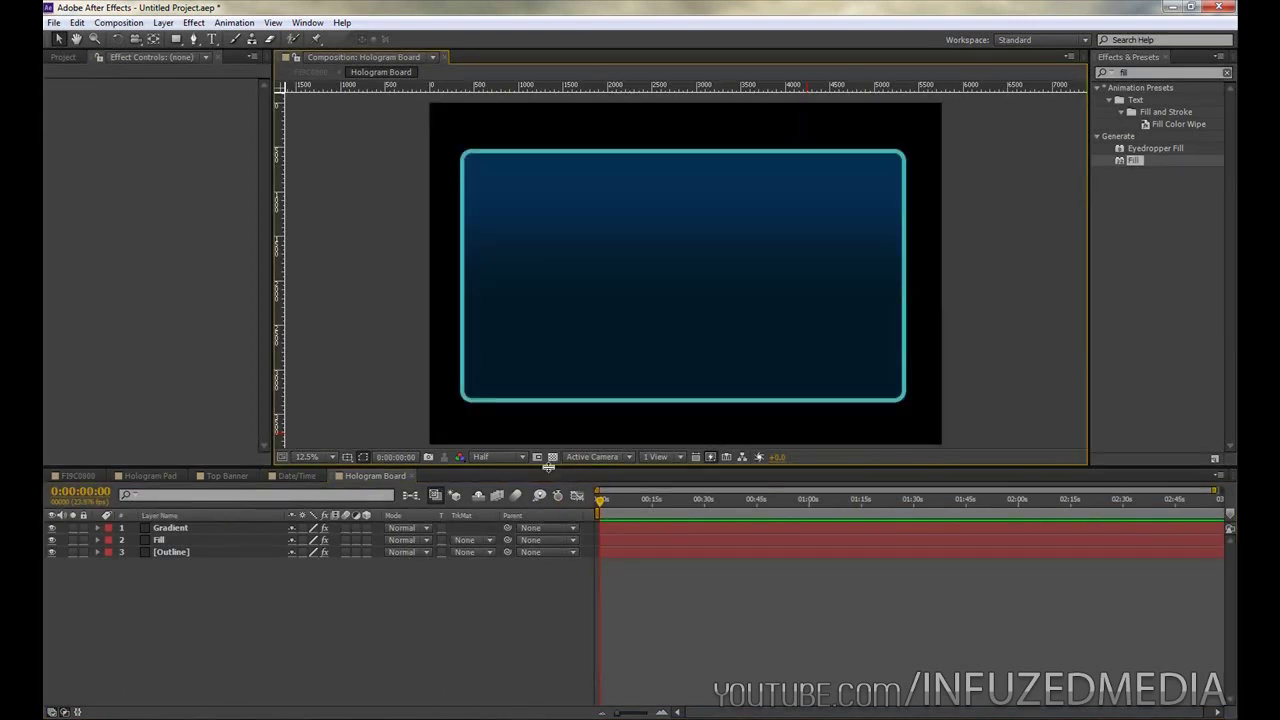
{"action": "left_click", "coordinate": [552, 457]}
{"action": "left_click", "coordinate": [552, 457]}
Step: Draw a thin dark rectangle shape about 3000 px wide just inside the panel's upper edge, starting near its left corner
{"action": "left_click", "coordinate": [174, 42]}
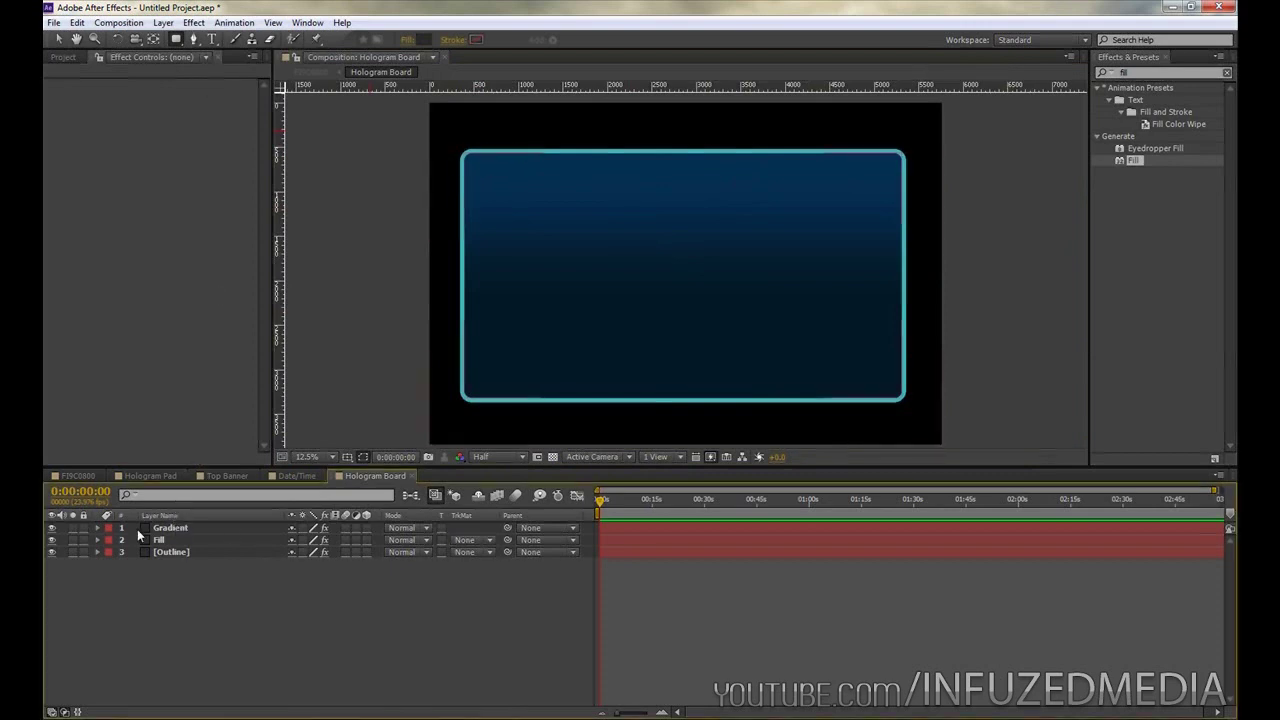
{"action": "left_click_drag", "start_coordinate": [486, 154], "coordinate": [760, 172]}
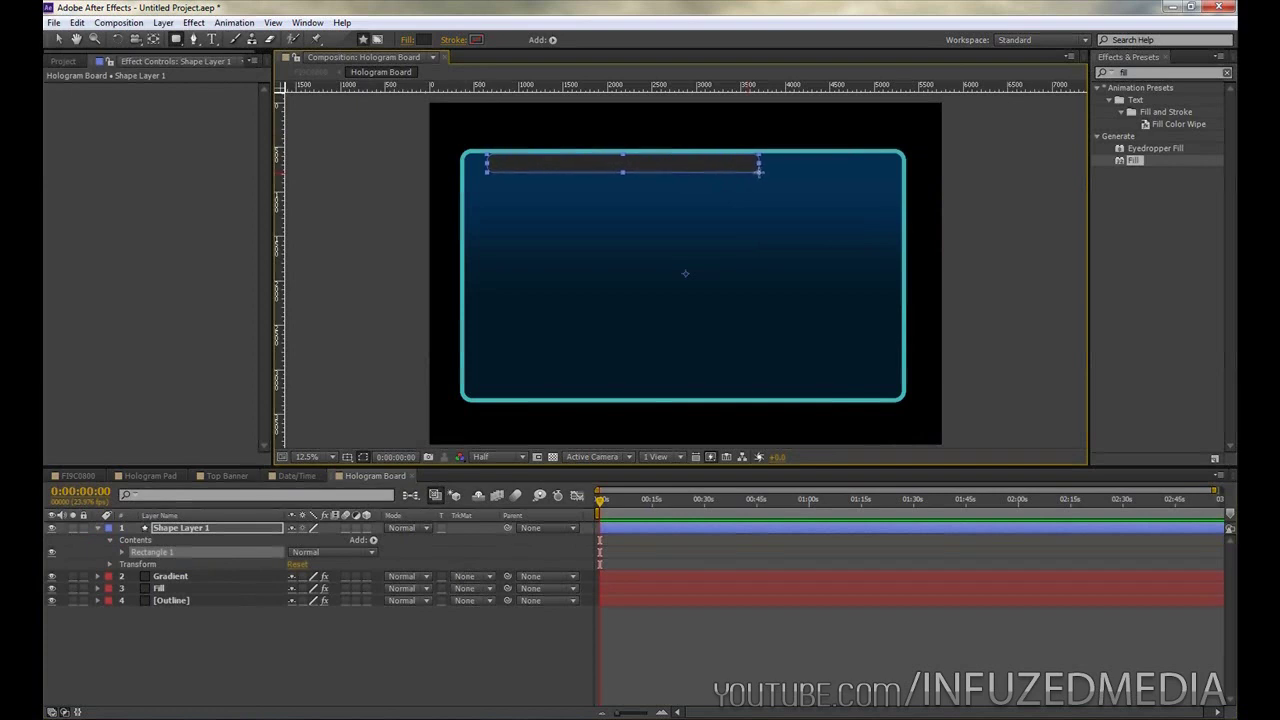
{"action": "left_click_drag", "start_coordinate": [760, 172], "coordinate": [760, 172]}
Step: Nudge the dark bar slightly upward until it sits flush against the cyan outline's upper edge
{"action": "left_click", "coordinate": [58, 40]}
{"action": "scroll", "coordinate": [389, 160], "scroll_direction": "up", "scroll_amount": 1}
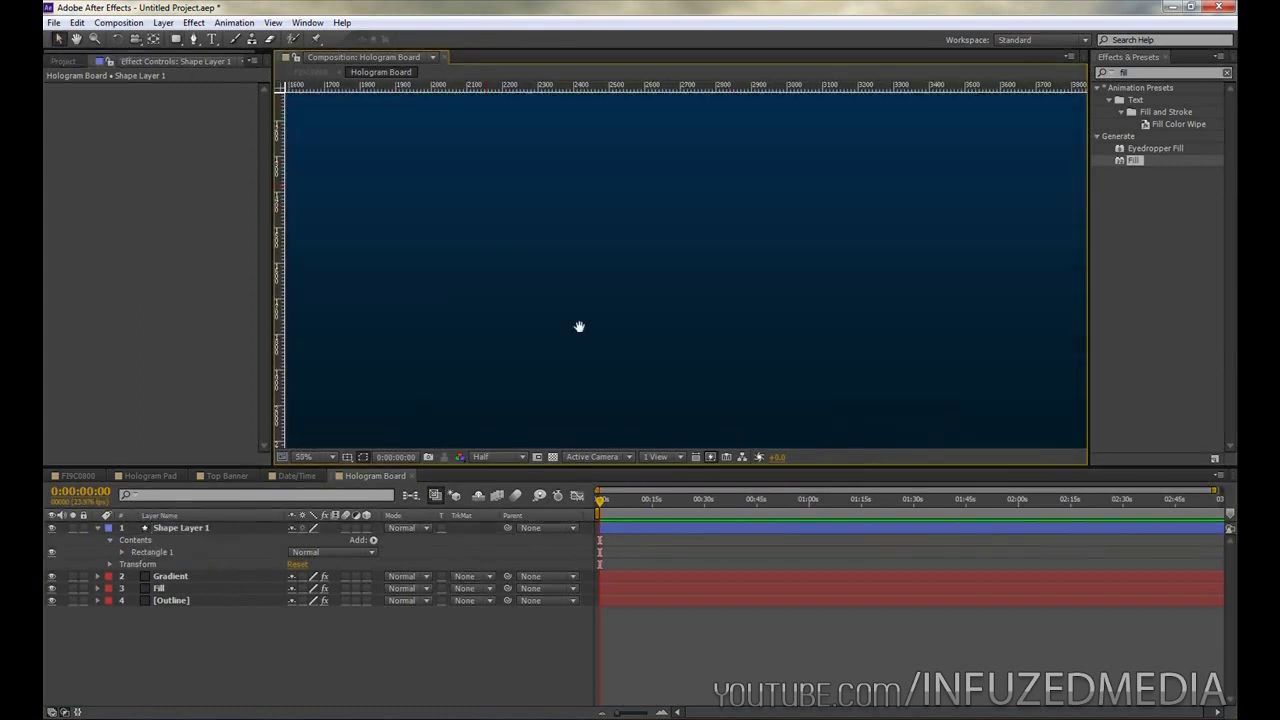
{"action": "left_click_drag", "start_coordinate": [573, 224], "coordinate": [651, 266]}
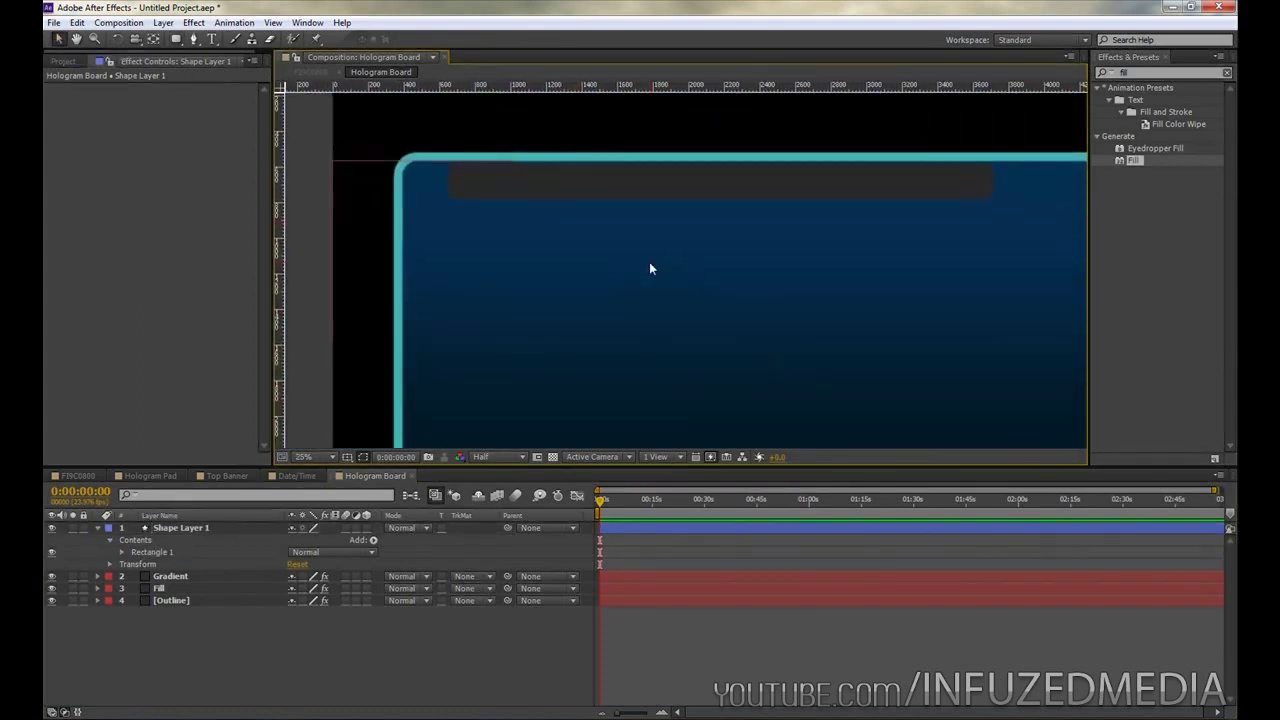
{"action": "left_click", "coordinate": [526, 183]}
{"action": "scroll", "coordinate": [528, 161], "scroll_direction": "up", "scroll_amount": 1}
{"action": "left_click_drag", "start_coordinate": [527, 161], "coordinate": [708, 246]}
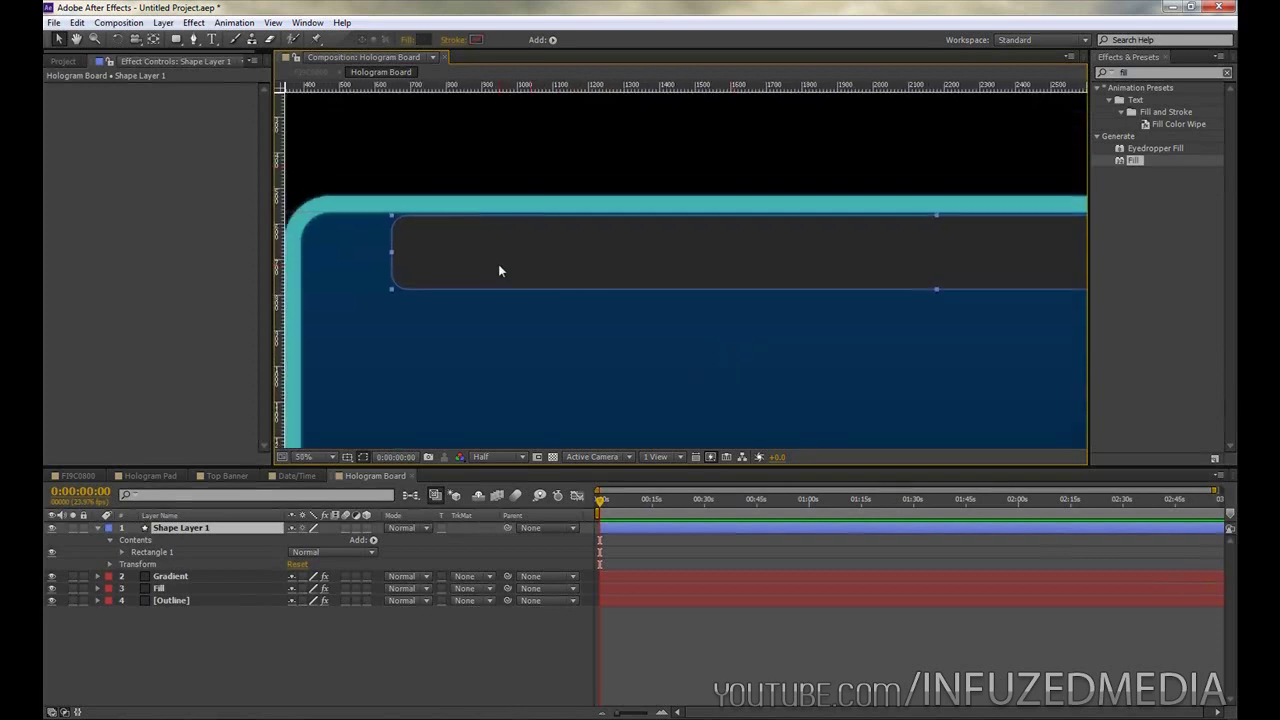
{"action": "key", "text": "Up"}
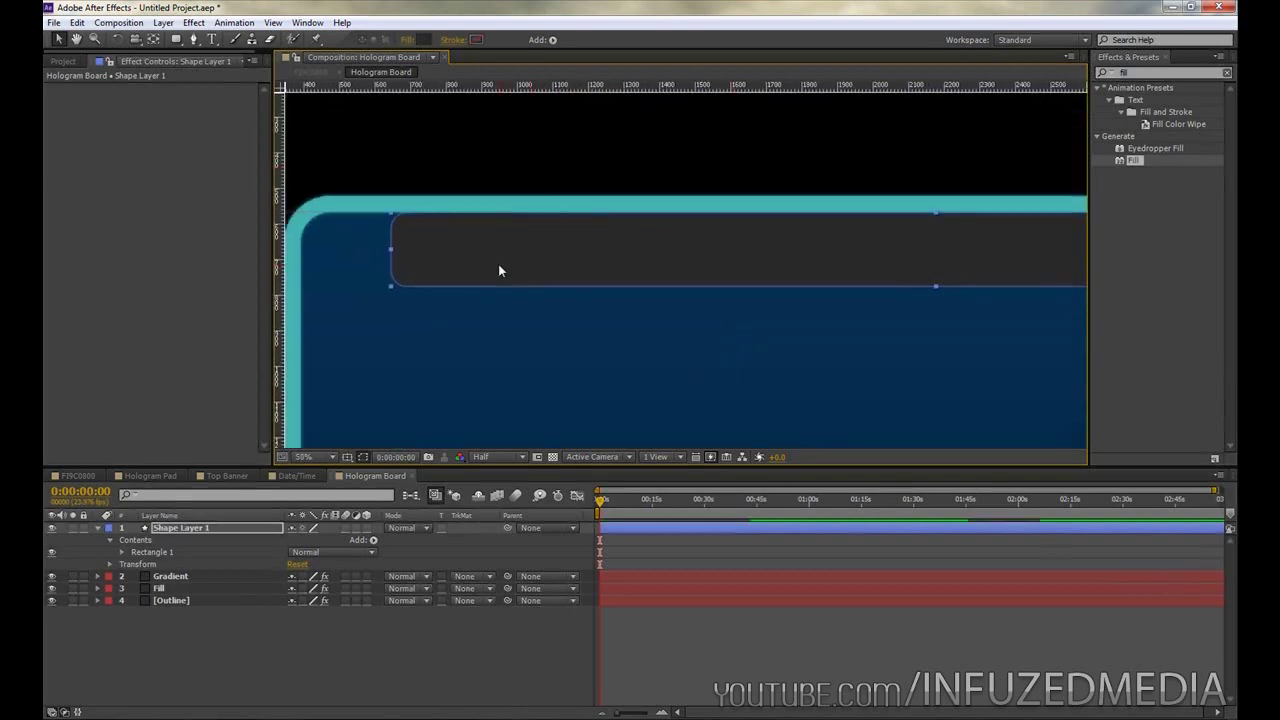
Step: Set the opacity of the dark bar's shape layer to 65%
{"action": "scroll", "coordinate": [497, 262], "scroll_direction": "down", "scroll_amount": 5}
{"action": "left_click", "coordinate": [506, 271]}
{"action": "scroll", "coordinate": [646, 289], "scroll_direction": "up", "scroll_amount": 2}
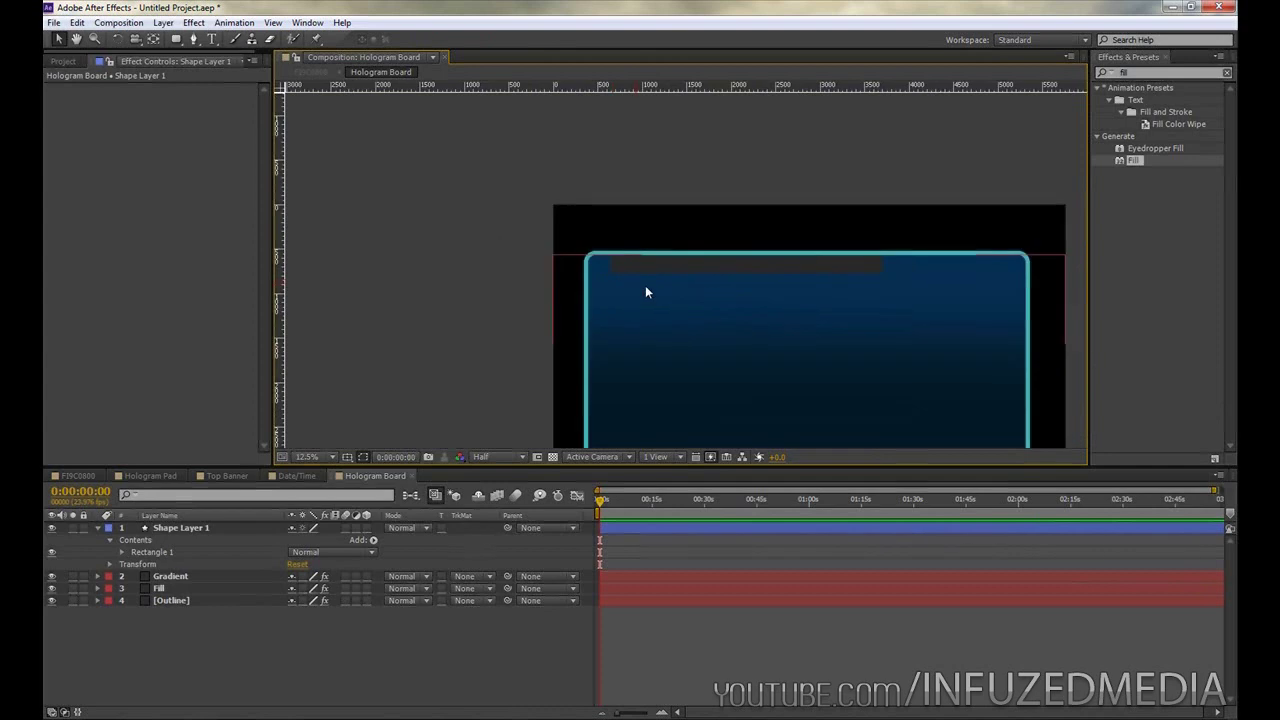
{"action": "scroll", "coordinate": [754, 303], "scroll_direction": "up", "scroll_amount": 1}
{"action": "left_click_drag", "start_coordinate": [695, 278], "coordinate": [531, 238]}
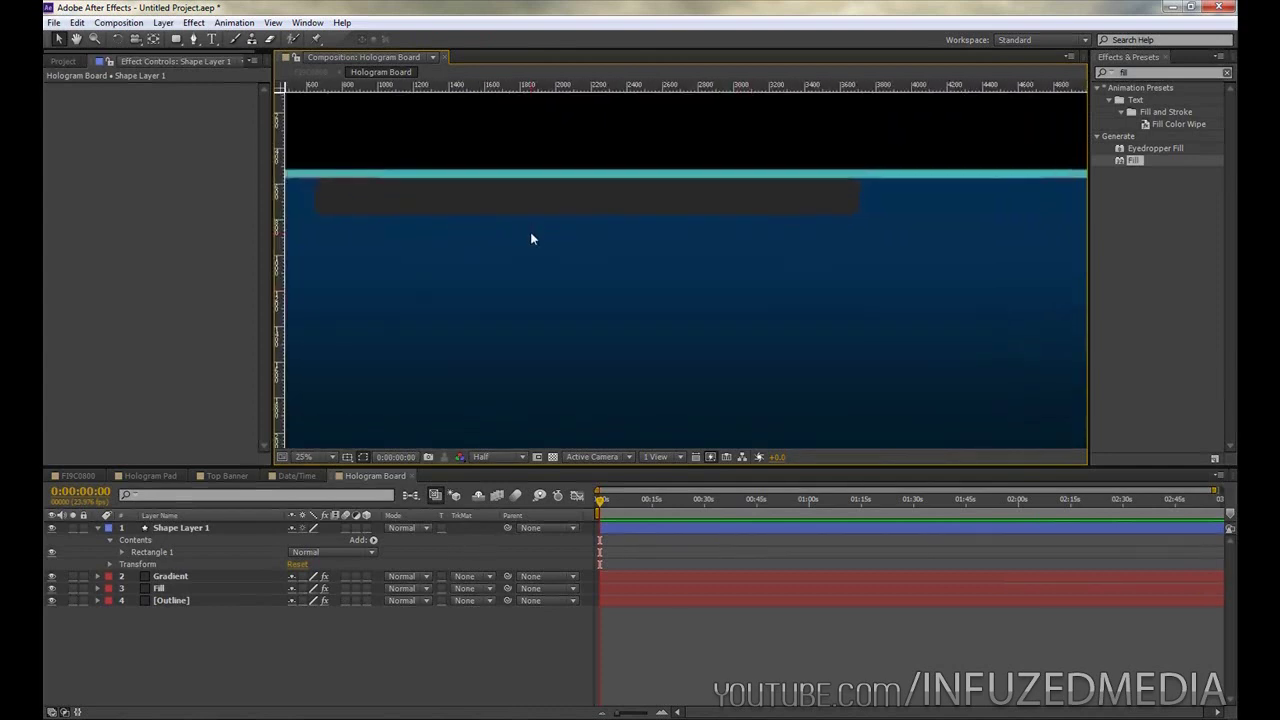
{"action": "left_click", "coordinate": [180, 527]}
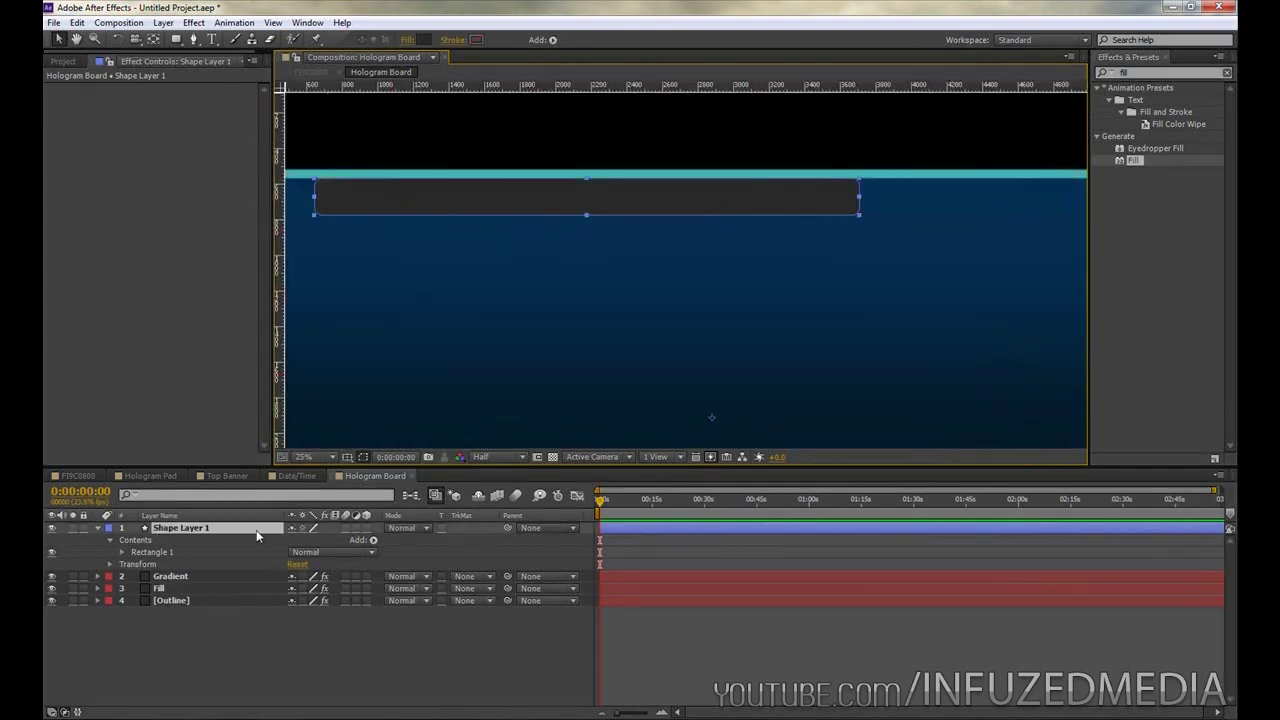
{"action": "left_click", "coordinate": [97, 528]}
{"action": "scroll", "coordinate": [497, 320], "scroll_direction": "down", "scroll_amount": 4}
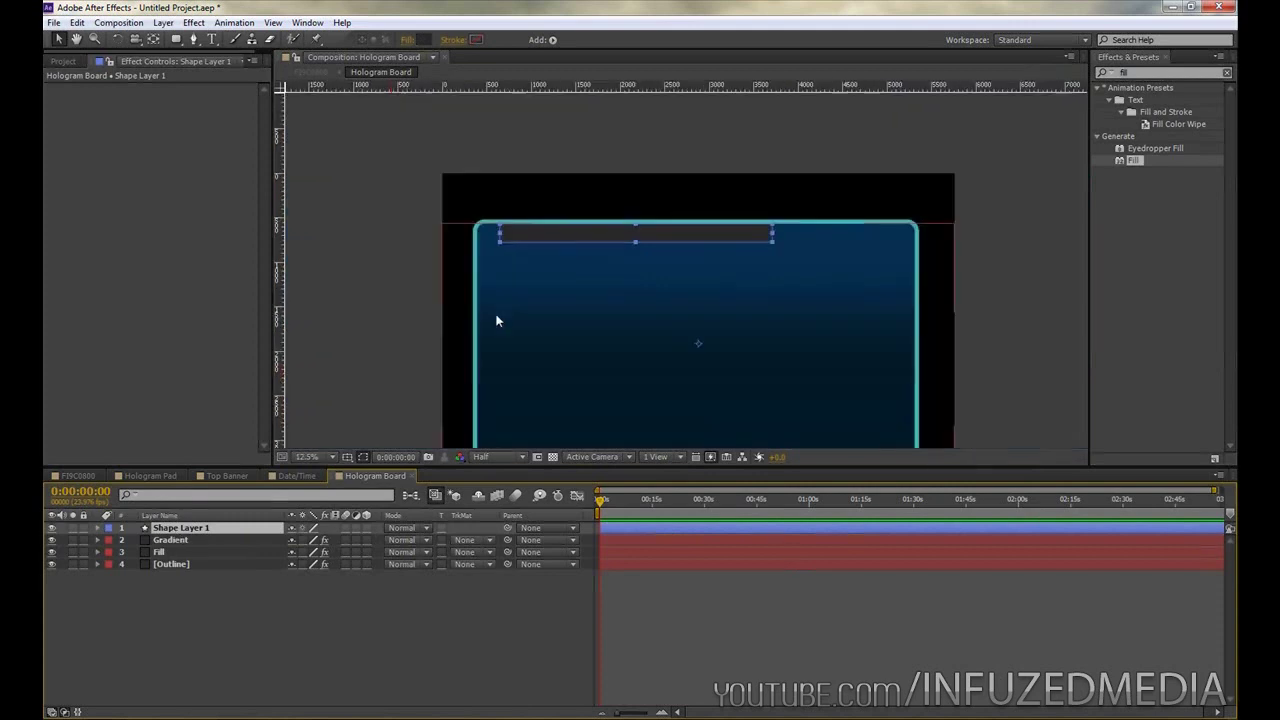
{"action": "key", "text": "t"}
{"action": "scroll", "coordinate": [448, 322], "scroll_direction": "up", "scroll_amount": 2}
{"action": "left_click", "coordinate": [297, 540]}
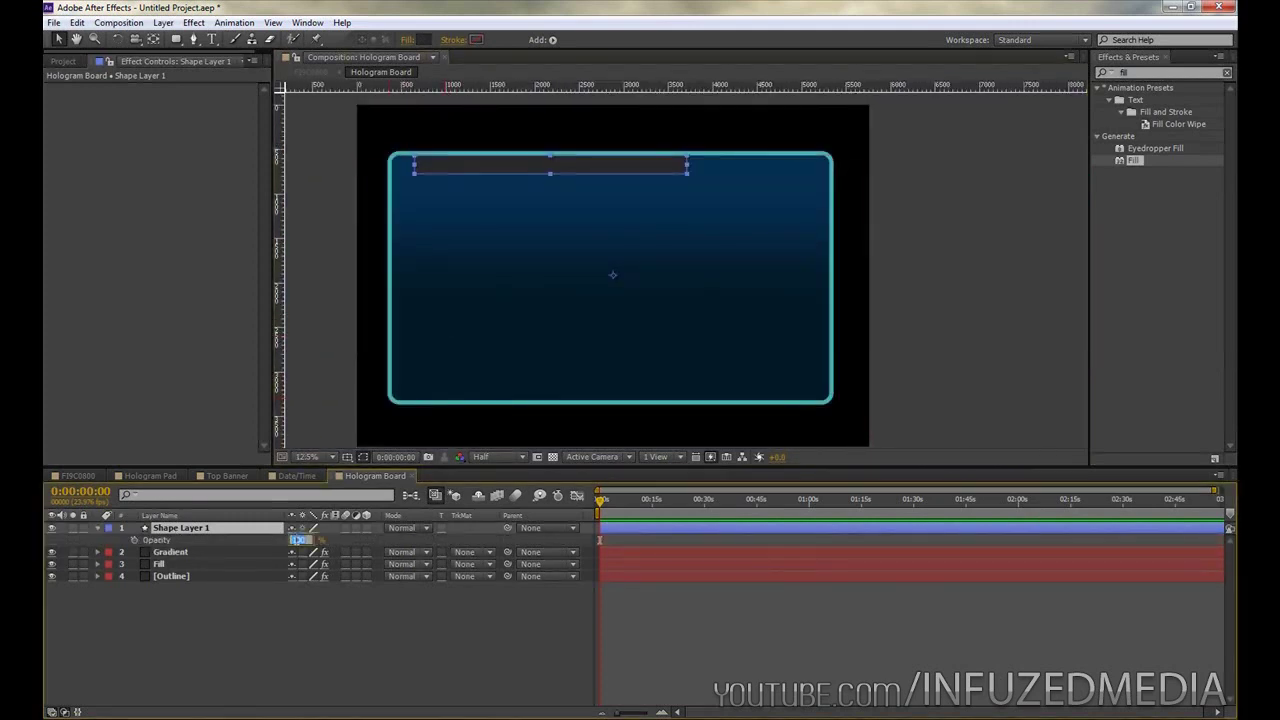
{"action": "type", "text": "65"}
{"action": "key", "text": "Return"}
{"action": "left_click", "coordinate": [1057, 260]}
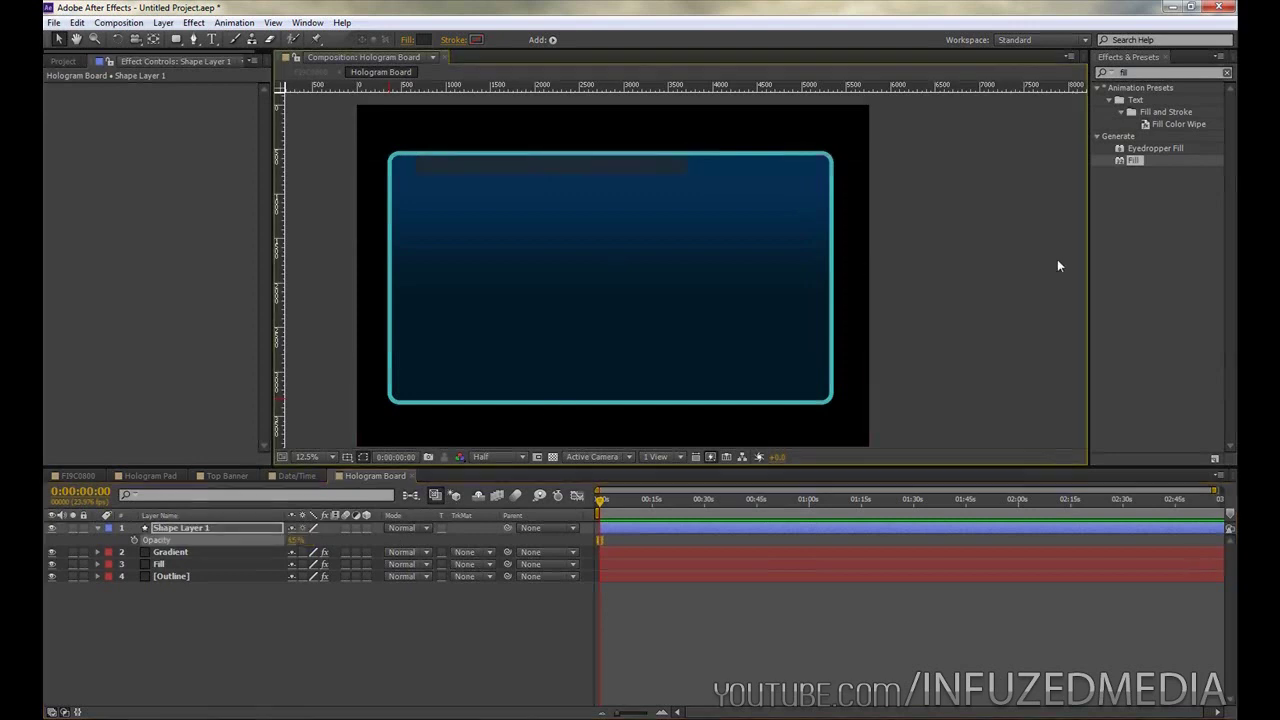
{"action": "left_click", "coordinate": [683, 268]}
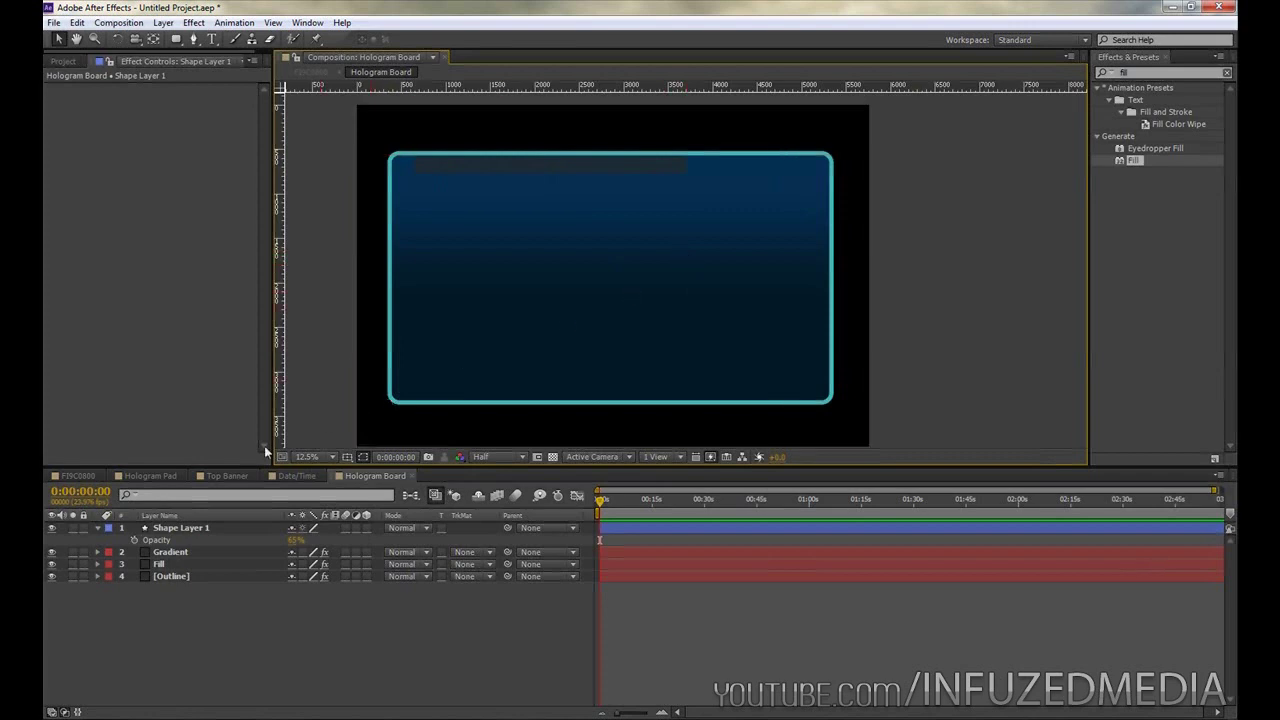
Step: Add the white Century Gothic text "home | contact | gallery" at 125 px on the dark bar, starting near its left end
{"action": "scroll", "coordinate": [649, 337], "scroll_direction": "up", "scroll_amount": 3}
{"action": "scroll", "coordinate": [571, 323], "scroll_direction": "down", "scroll_amount": 1}
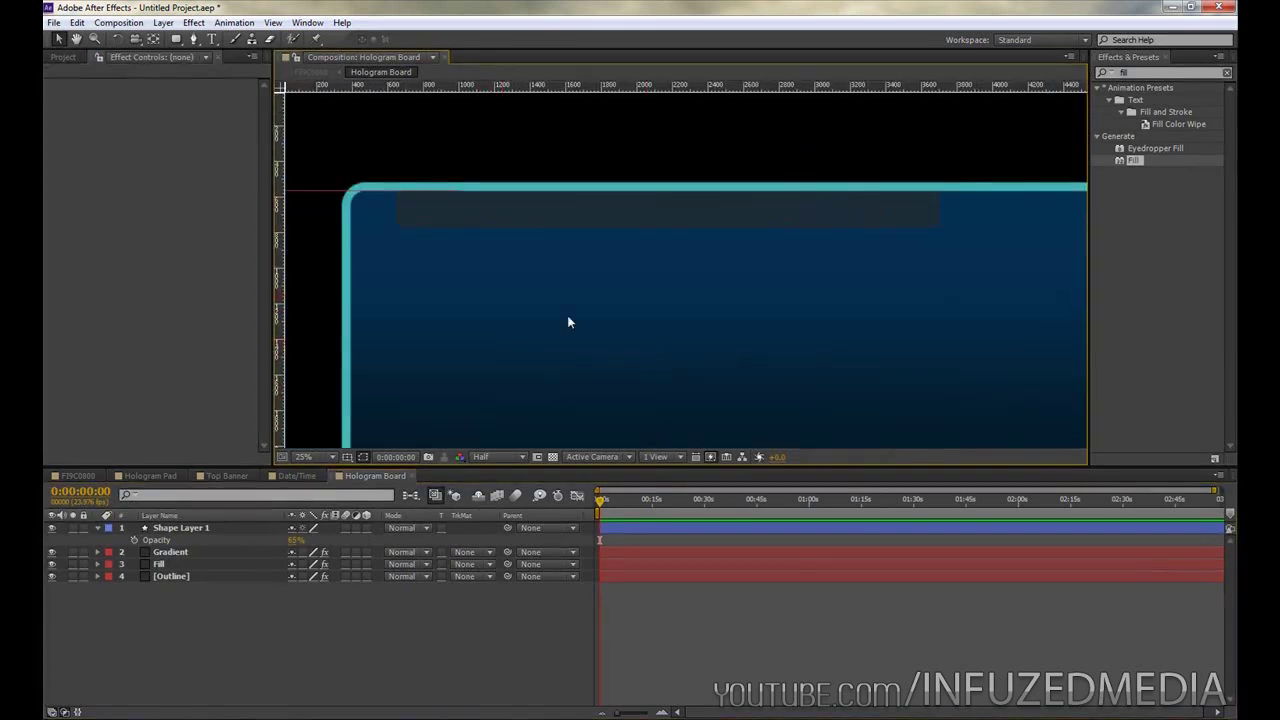
{"action": "left_click", "coordinate": [212, 38]}
{"action": "scroll", "coordinate": [457, 234], "scroll_direction": "up", "scroll_amount": 1}
{"action": "scroll", "coordinate": [443, 191], "scroll_direction": "down", "scroll_amount": 2}
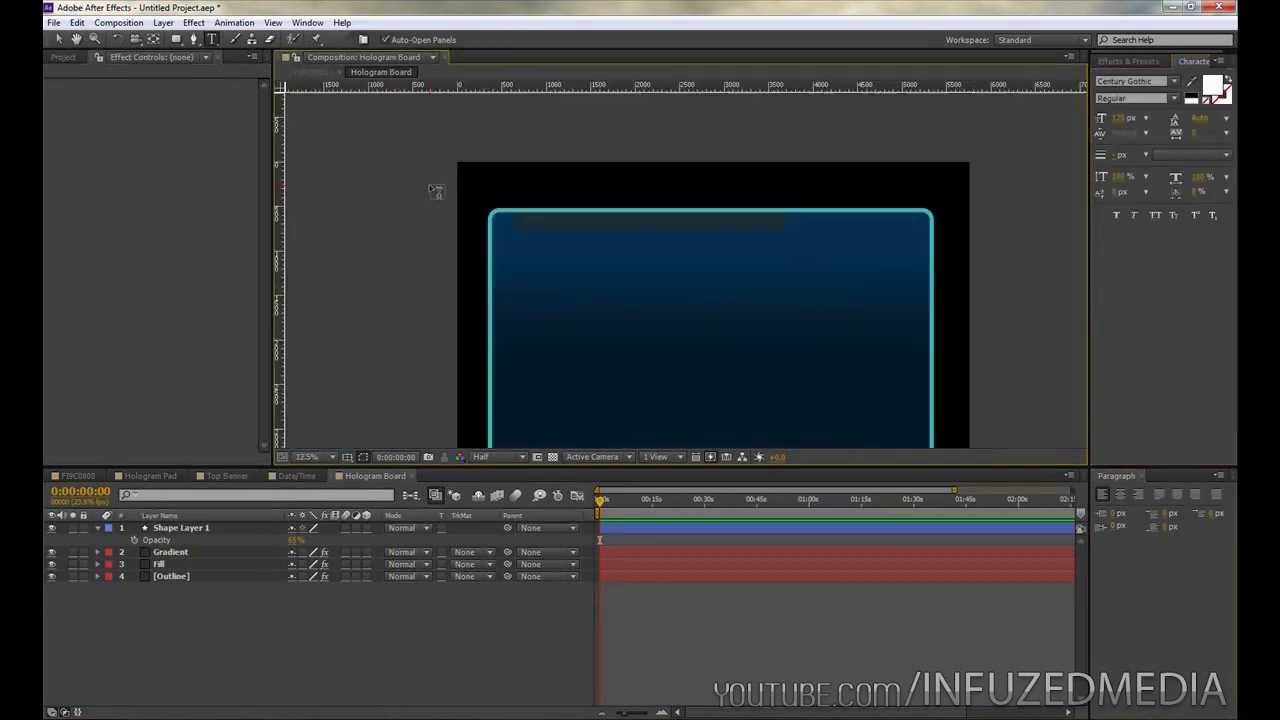
{"action": "scroll", "coordinate": [550, 250], "scroll_direction": "up", "scroll_amount": 1}
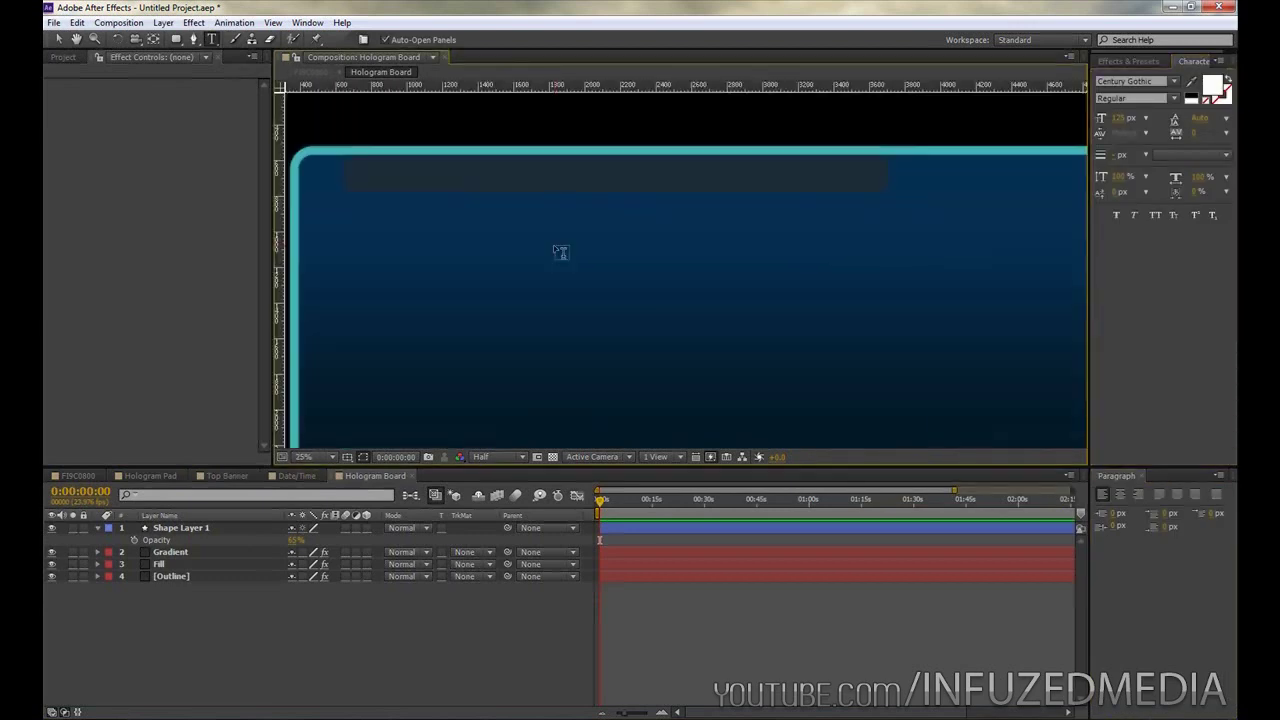
{"action": "left_click", "coordinate": [371, 182]}
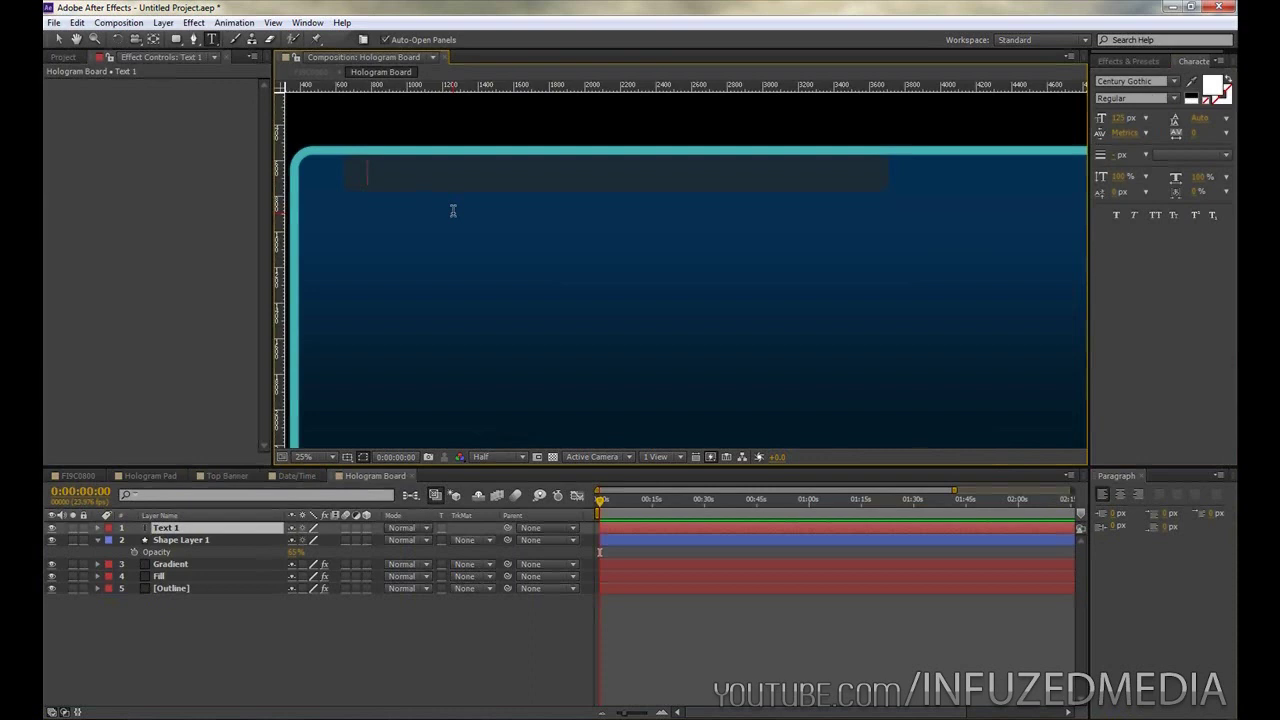
{"action": "type", "text": "gl"}
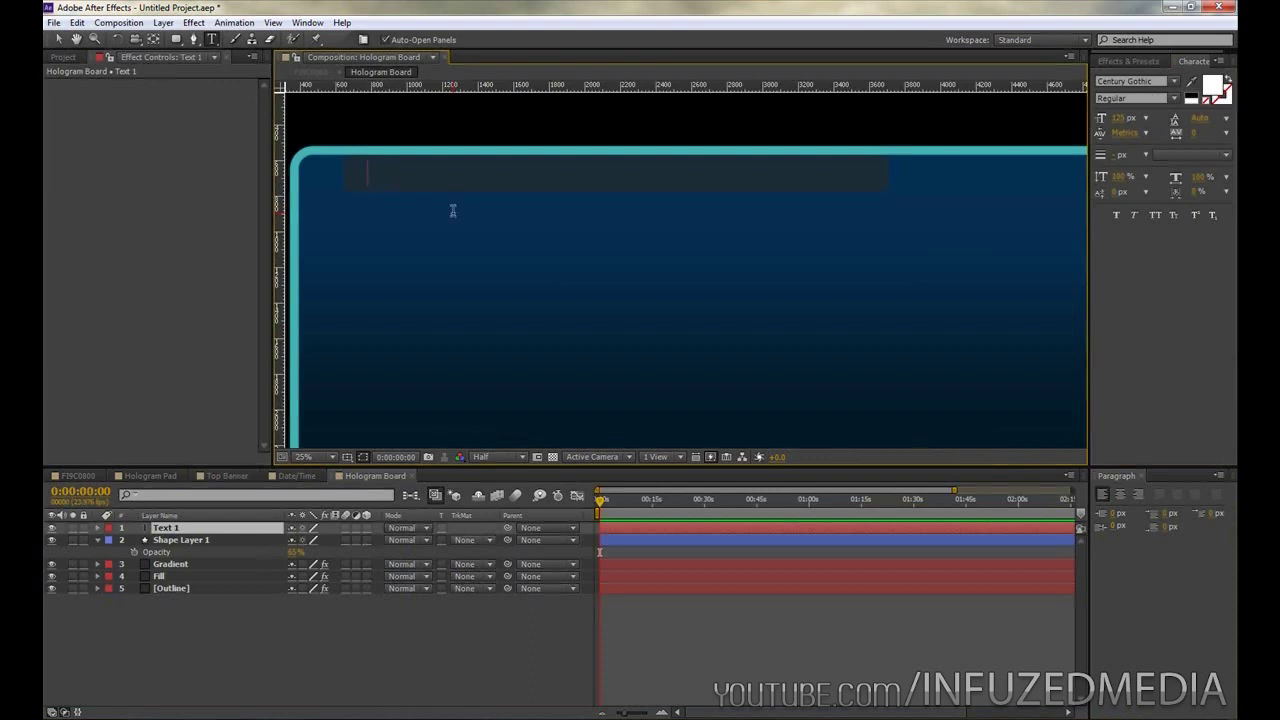
{"action": "type", "text": "home"}
{"action": "type", "text": "|  "}
{"action": "type", "text": "  conta"}
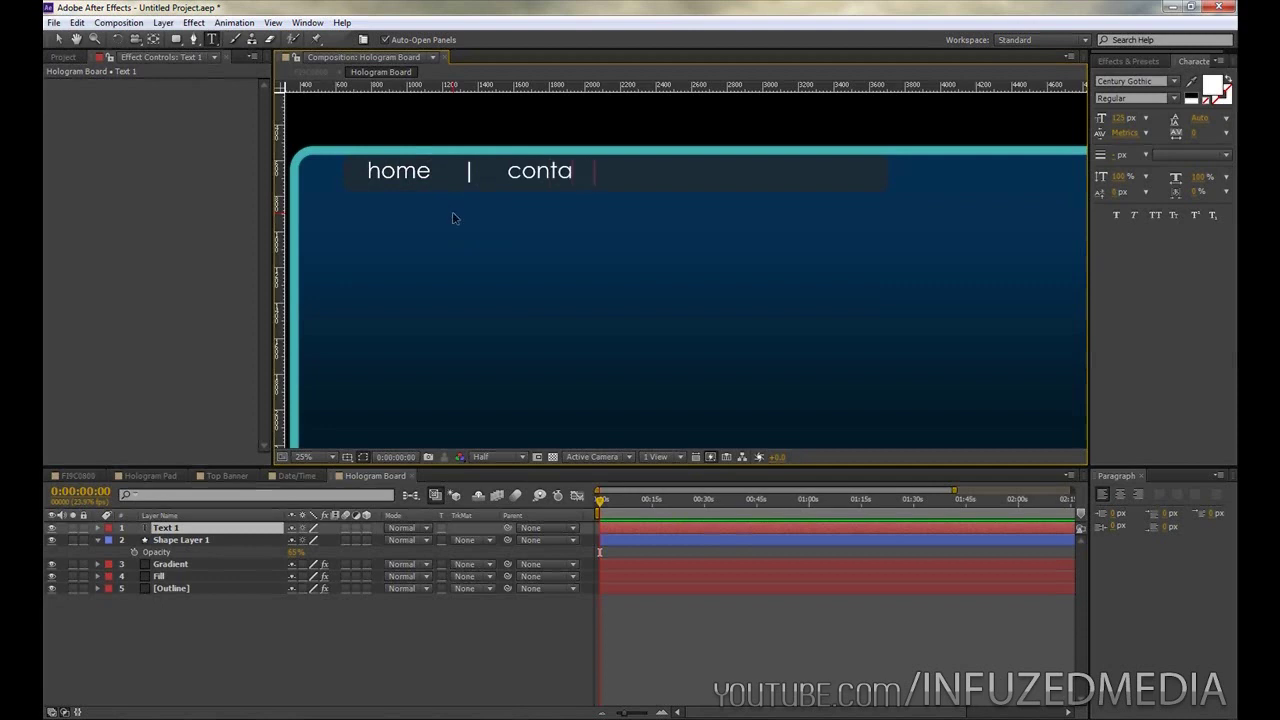
{"action": "type", "text": "ct    |    gallery"}
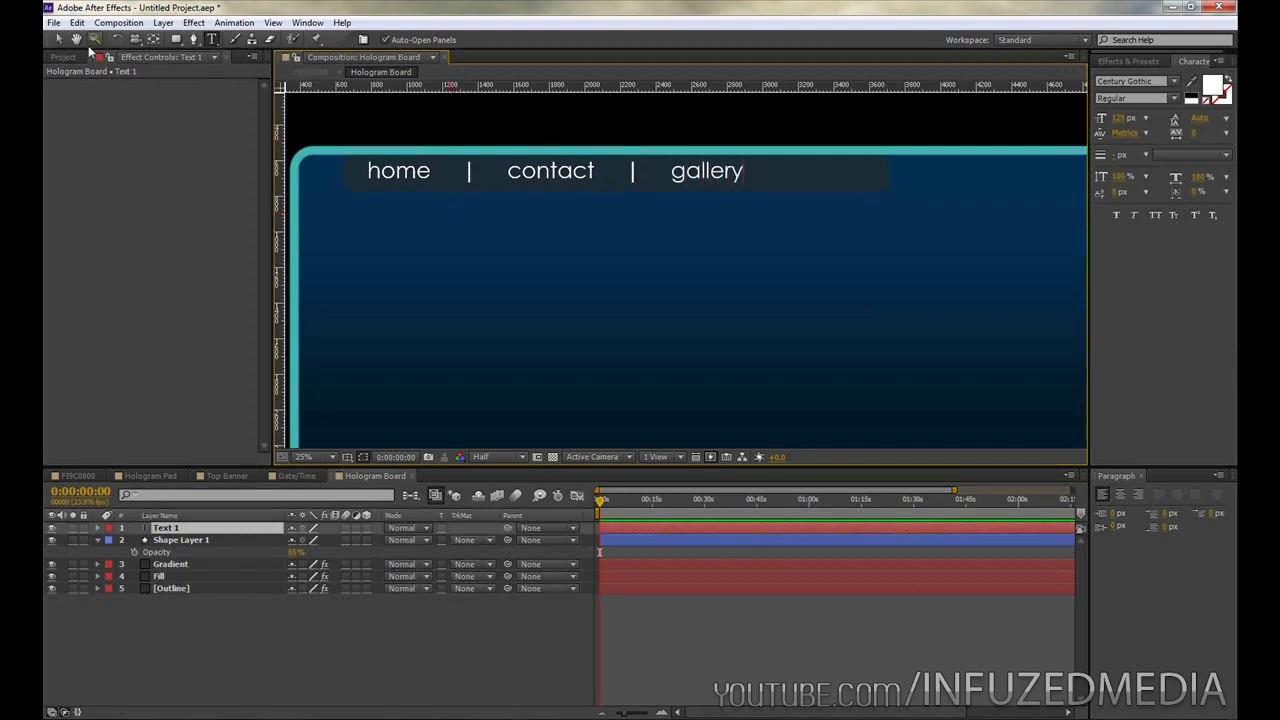
{"action": "left_click", "coordinate": [59, 42]}
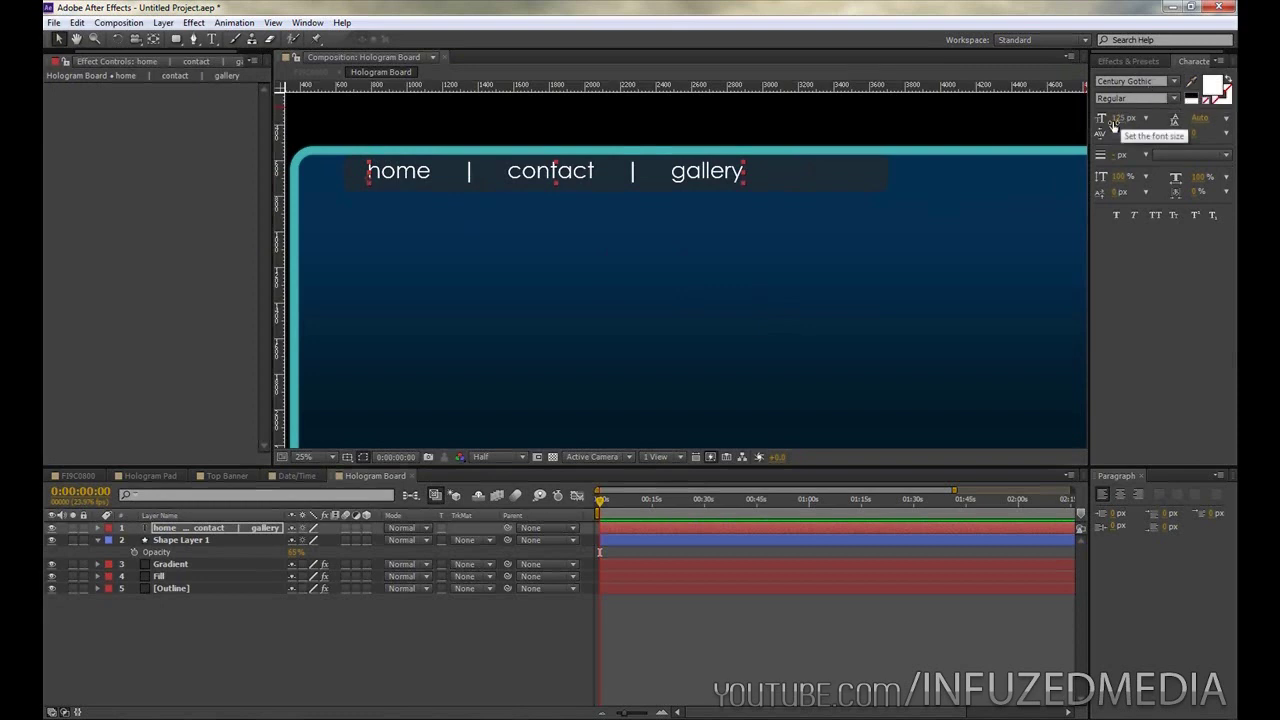
{"action": "left_click", "coordinate": [879, 126]}
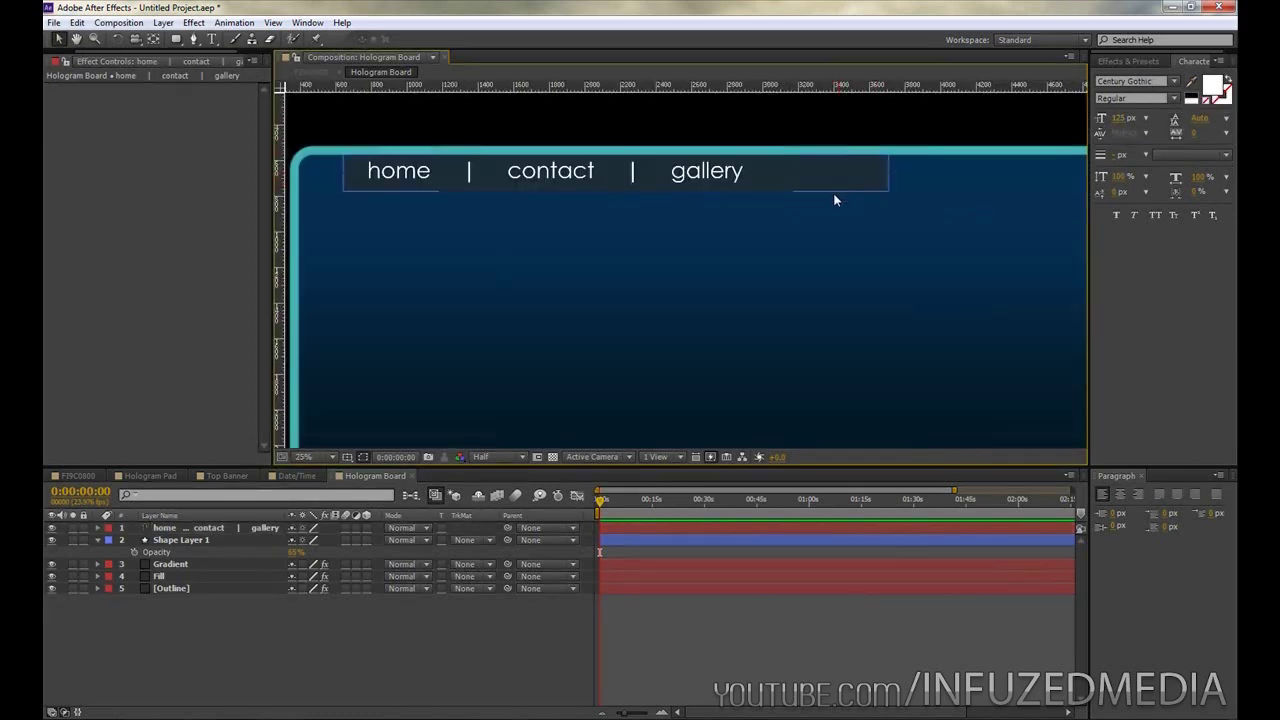
Step: Pre-compose the menu text and Shape Layer 1 with all attributes into a new composition named Menu Bar
{"action": "left_click", "coordinate": [157, 539]}
{"action": "left_click", "coordinate": [97, 539]}
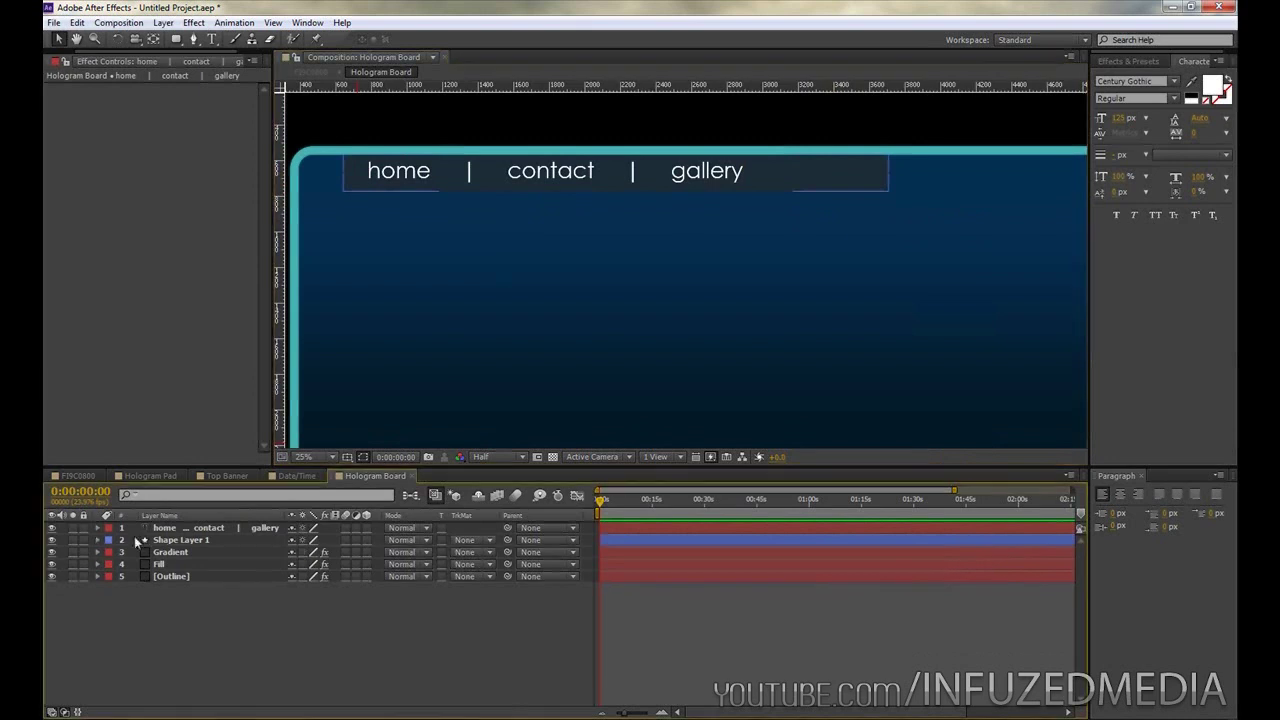
{"action": "left_click", "coordinate": [190, 527], "text": "shift"}
{"action": "left_click", "coordinate": [163, 22]}
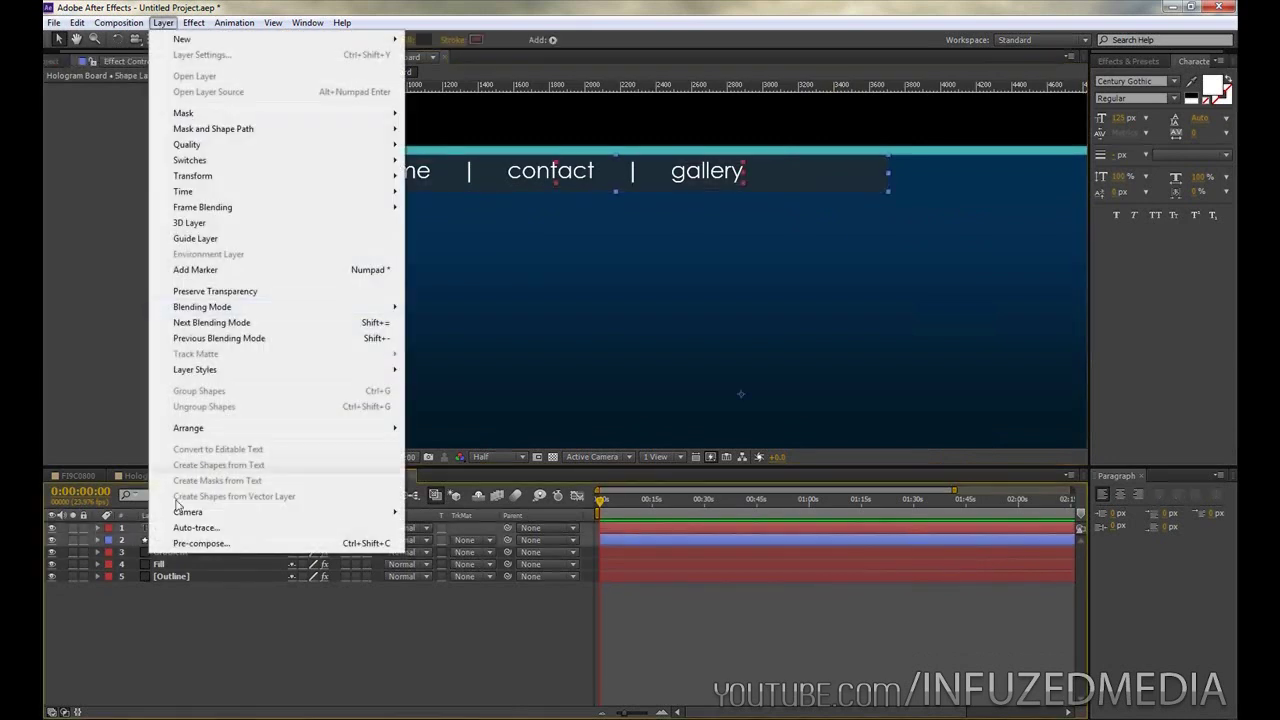
{"action": "left_click", "coordinate": [183, 543]}
{"action": "type", "text": "M"}
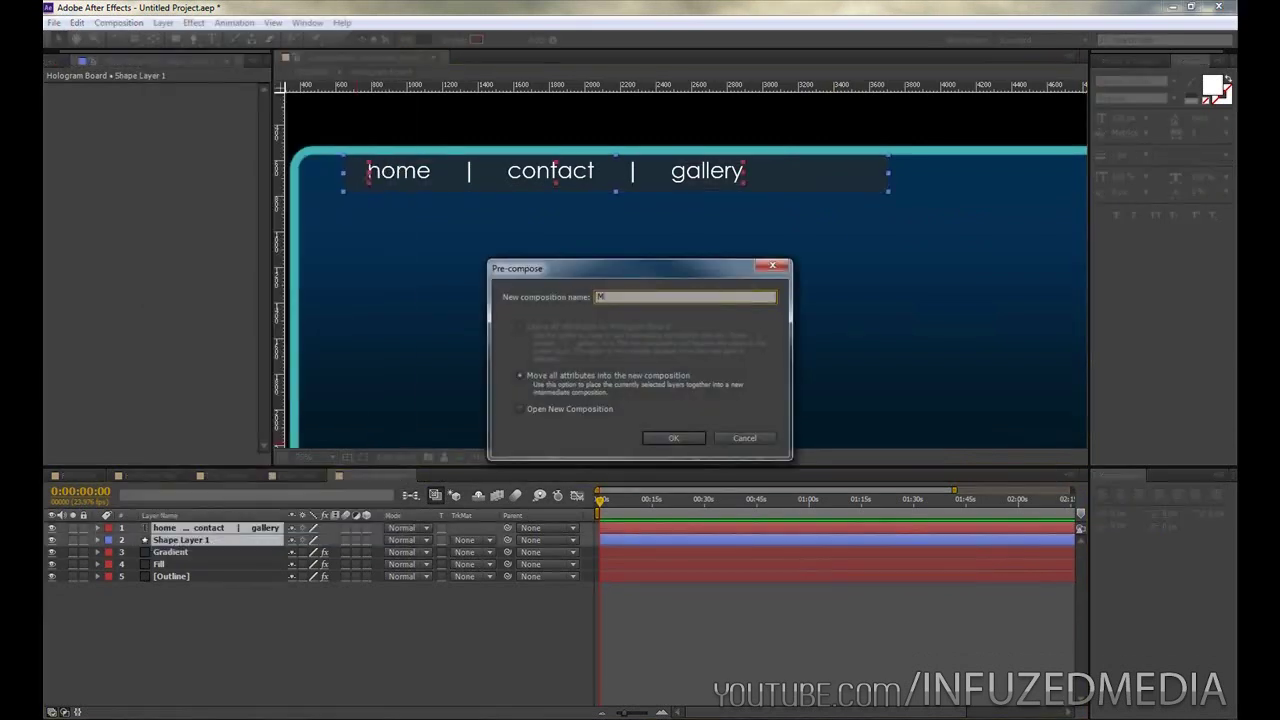
{"action": "type", "text": "enu Bar"}
{"action": "key", "text": "Return"}
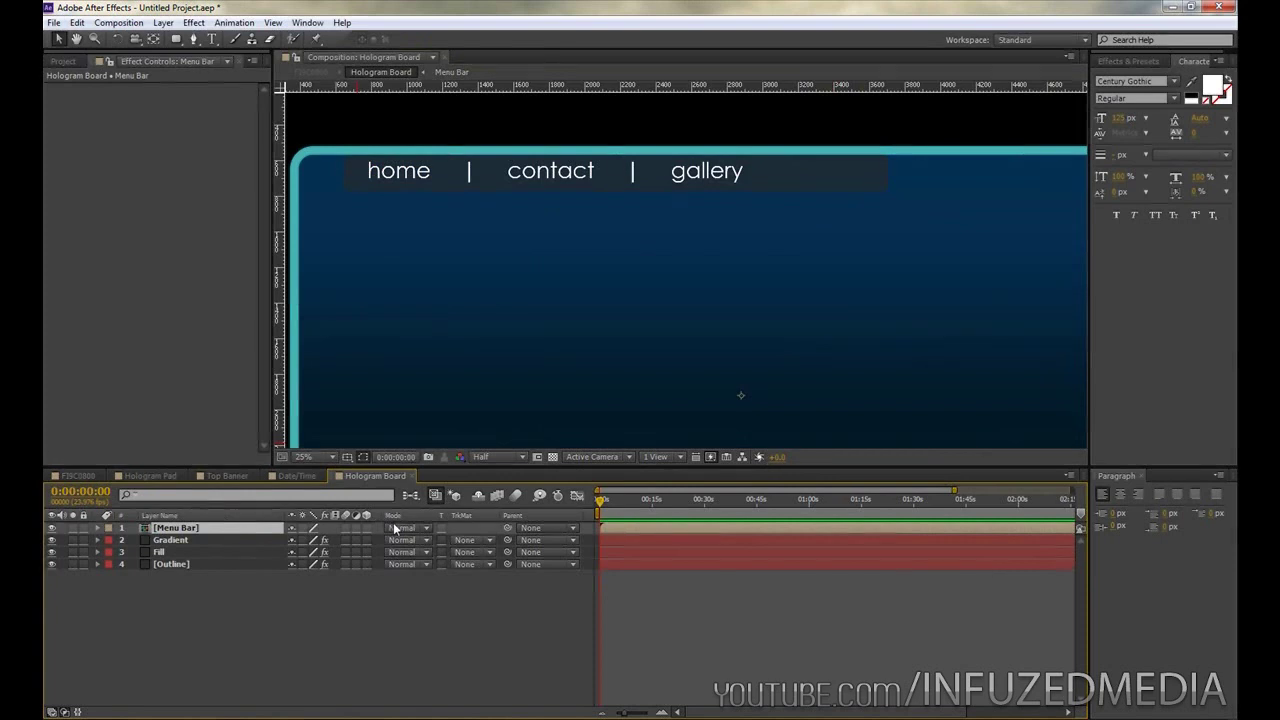
Step: Set the Menu Bar layer's blending mode to Overlay and check the look over the photo in the FI9C0800 composition
{"action": "key", "text": "F4"}
{"action": "key", "text": "F4"}
{"action": "left_click", "coordinate": [401, 527]}
{"action": "left_click", "coordinate": [436, 353]}
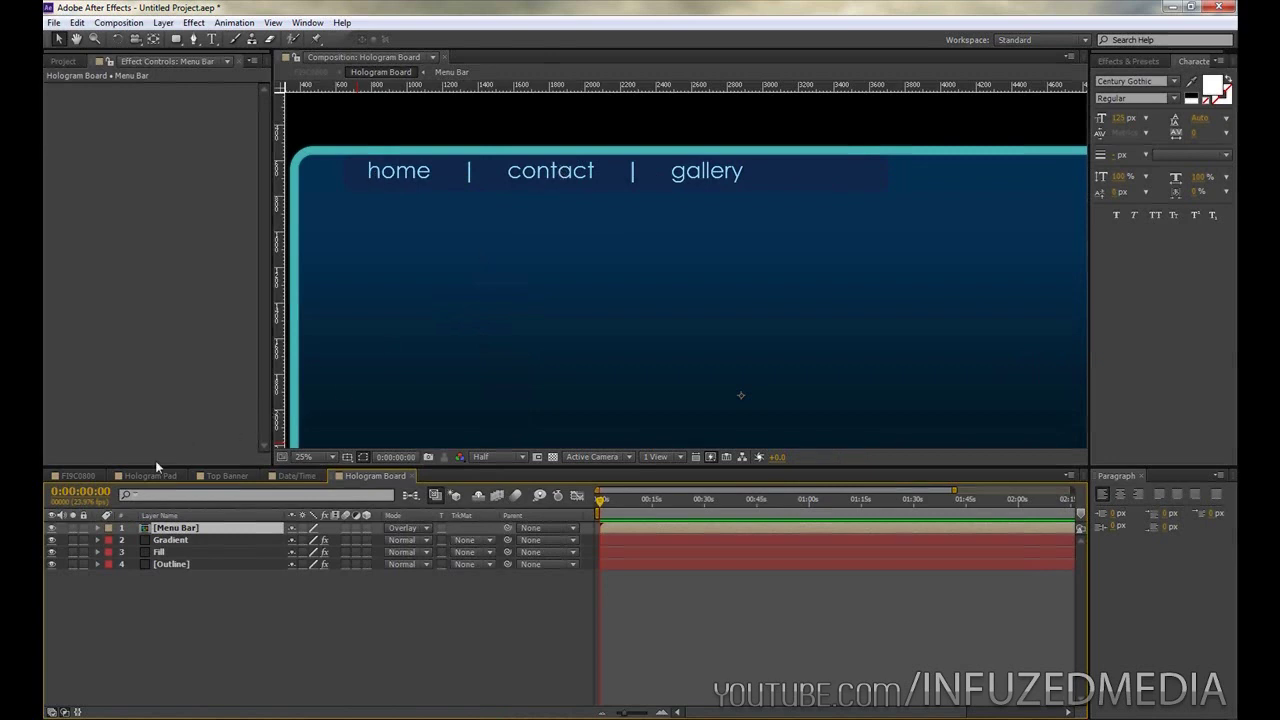
{"action": "left_click", "coordinate": [80, 477]}
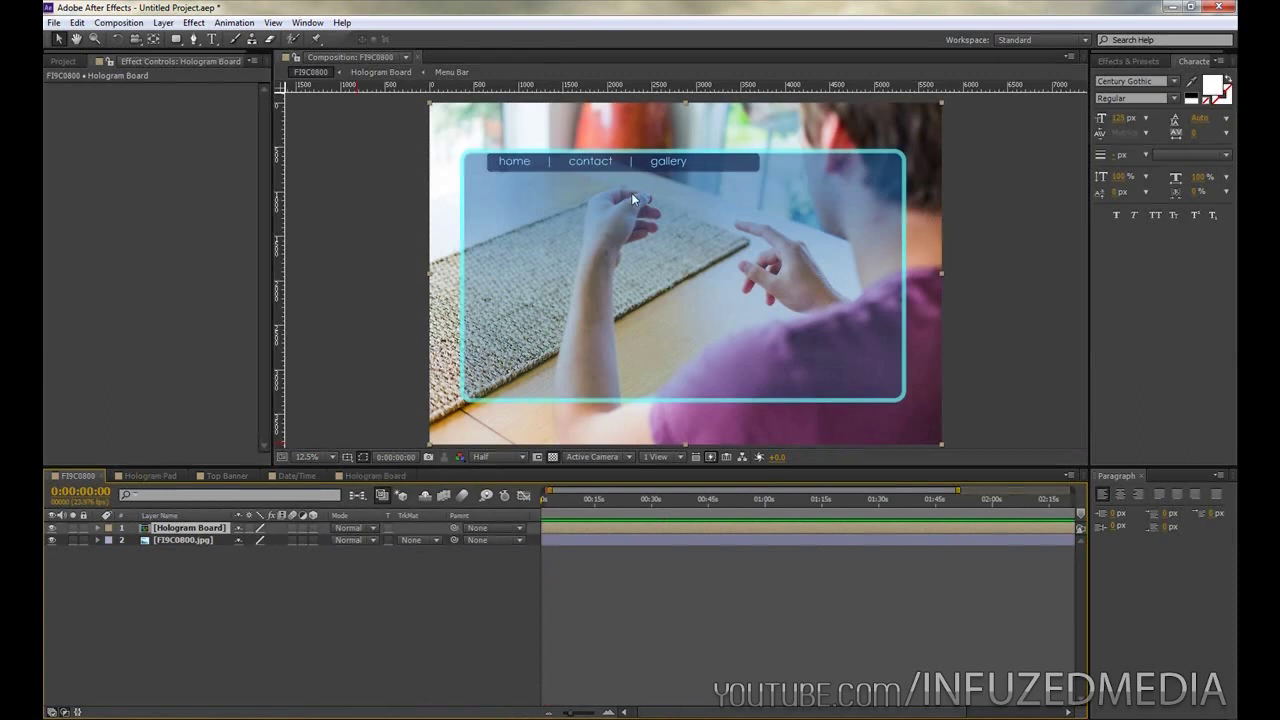
{"action": "left_click_drag", "start_coordinate": [634, 191], "coordinate": [672, 242]}
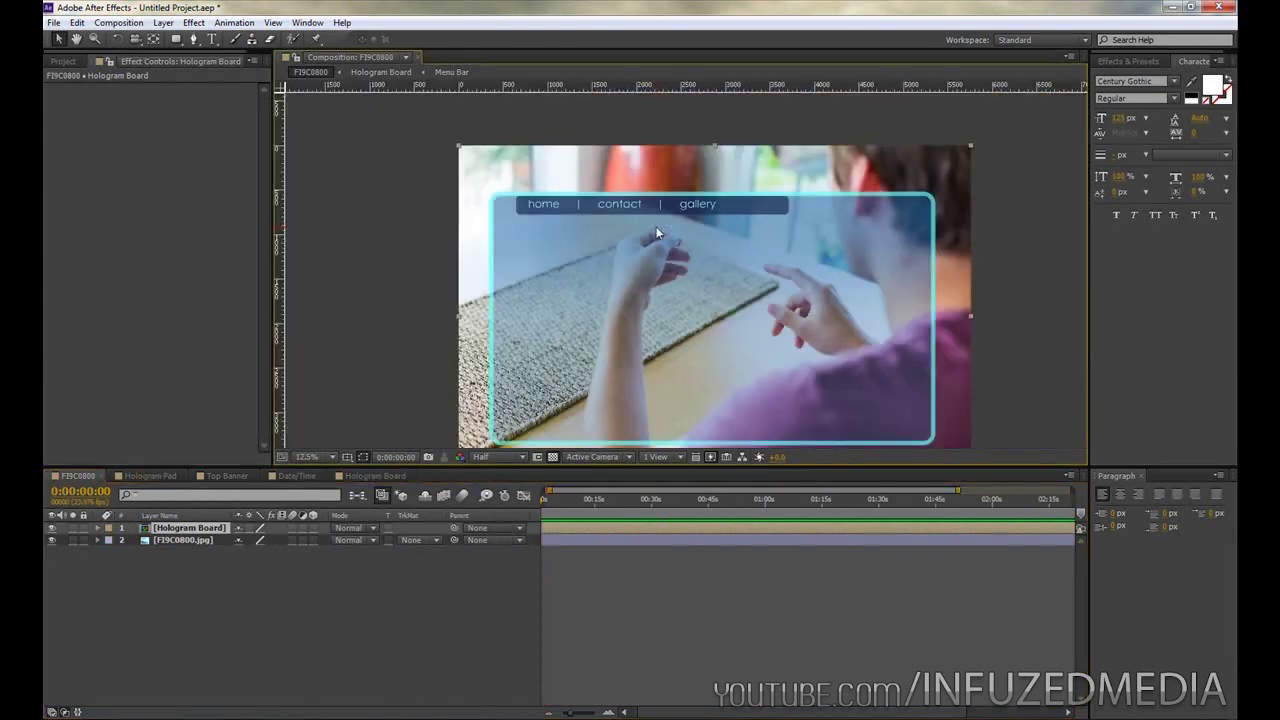
Step: Close the Date/Time and Top Banner compositions in the timeline, leaving Hologram Board open
{"action": "left_click", "coordinate": [296, 477]}
{"action": "left_click", "coordinate": [271, 476]}
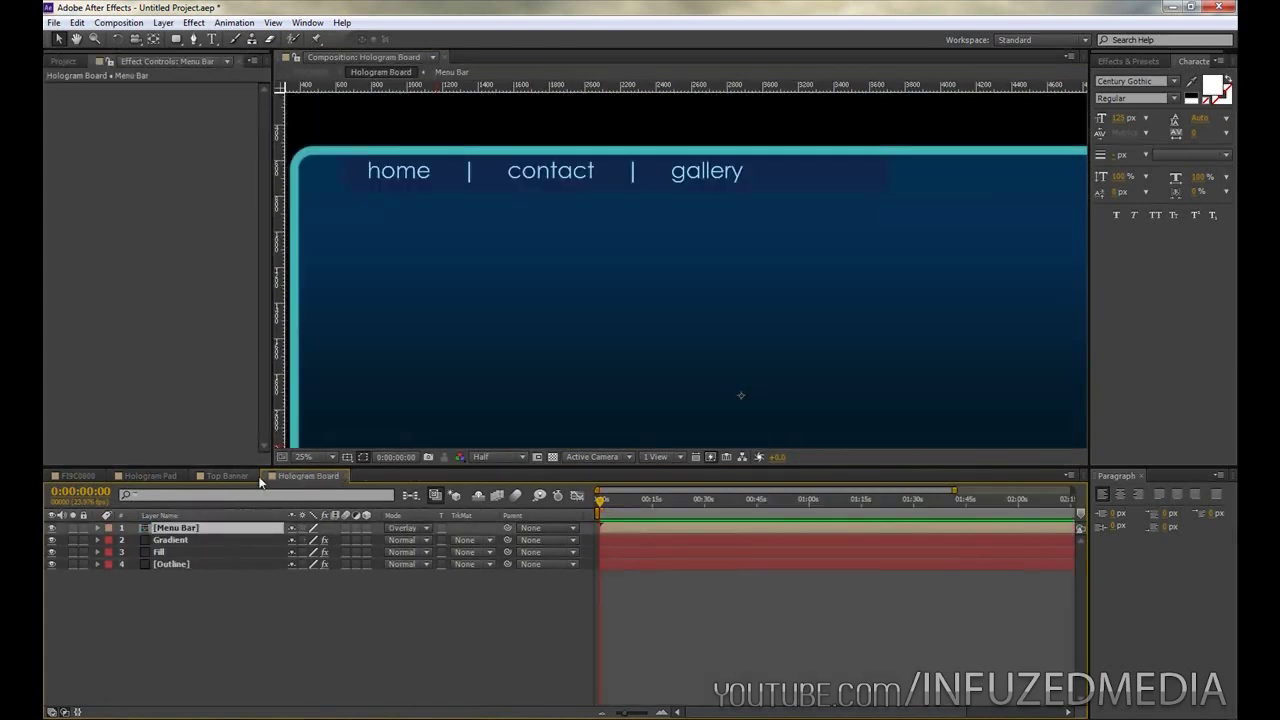
{"action": "left_click", "coordinate": [243, 476]}
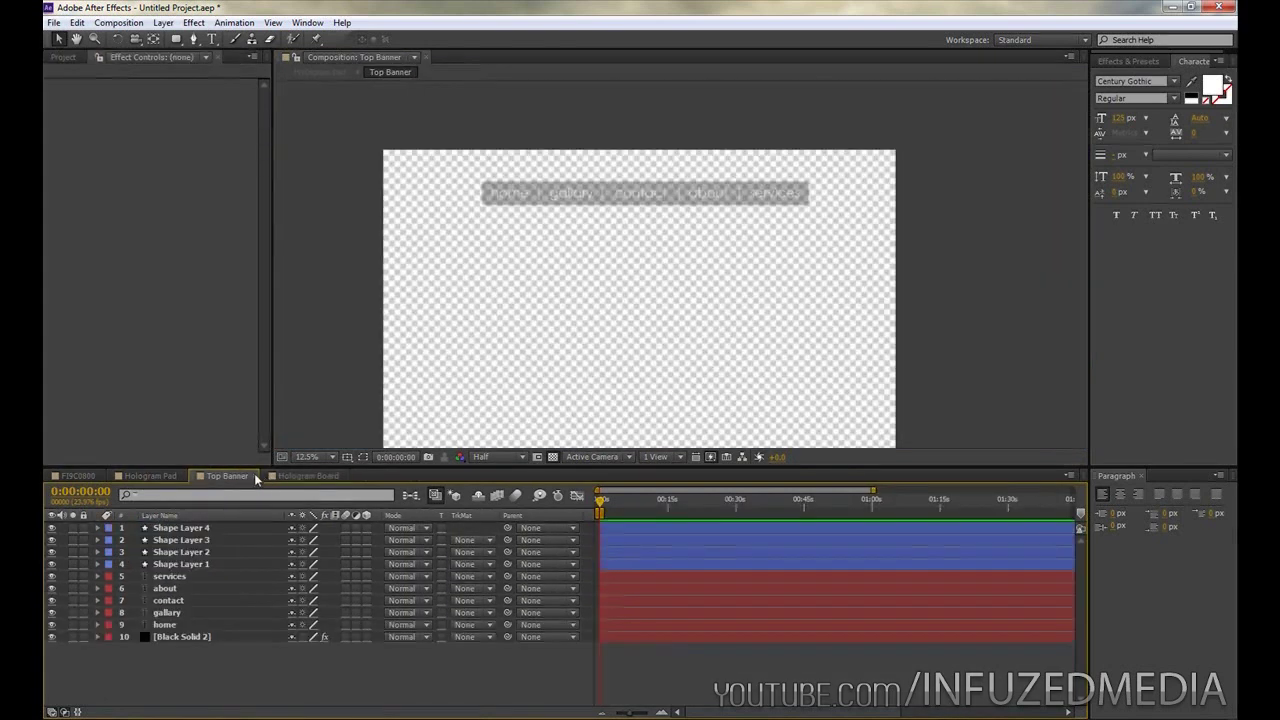
{"action": "left_click", "coordinate": [269, 476]}
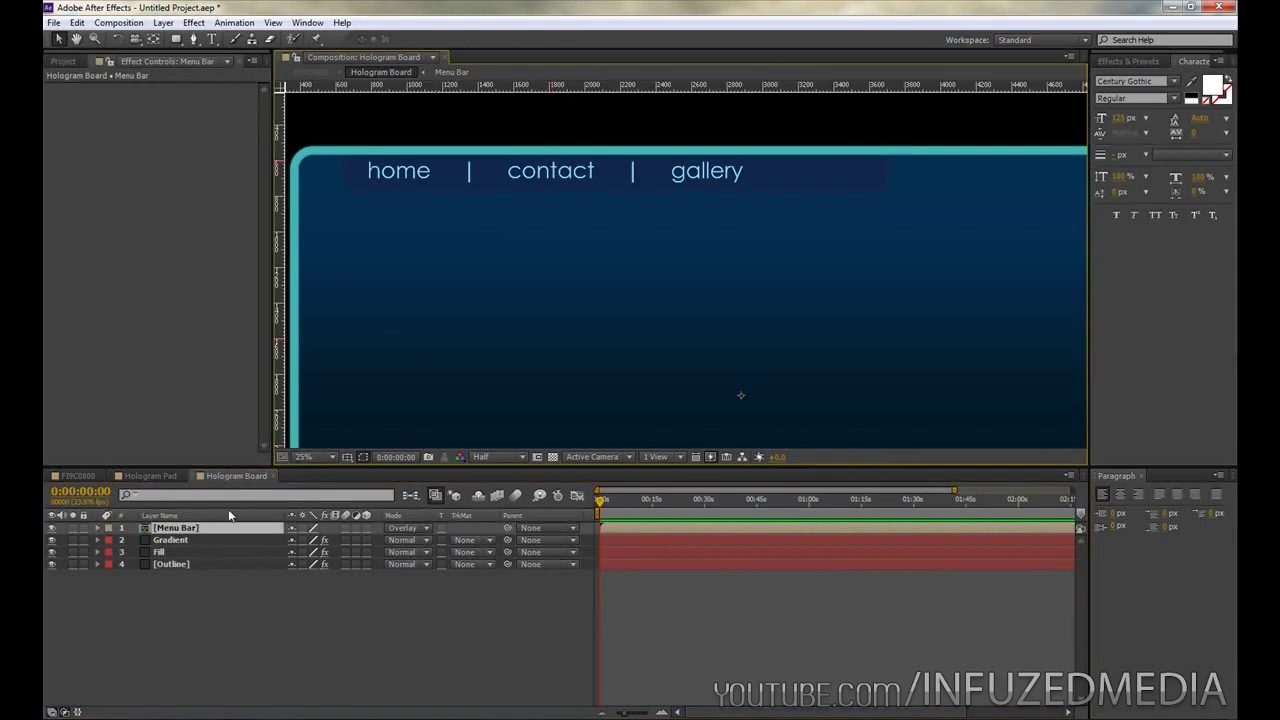
Step: Enlarge the menu text inside the Menu Bar composition, shift it slightly left within the bar, and check it in FI9C0800
{"action": "double_click", "coordinate": [184, 527]}
{"action": "left_click", "coordinate": [182, 527]}
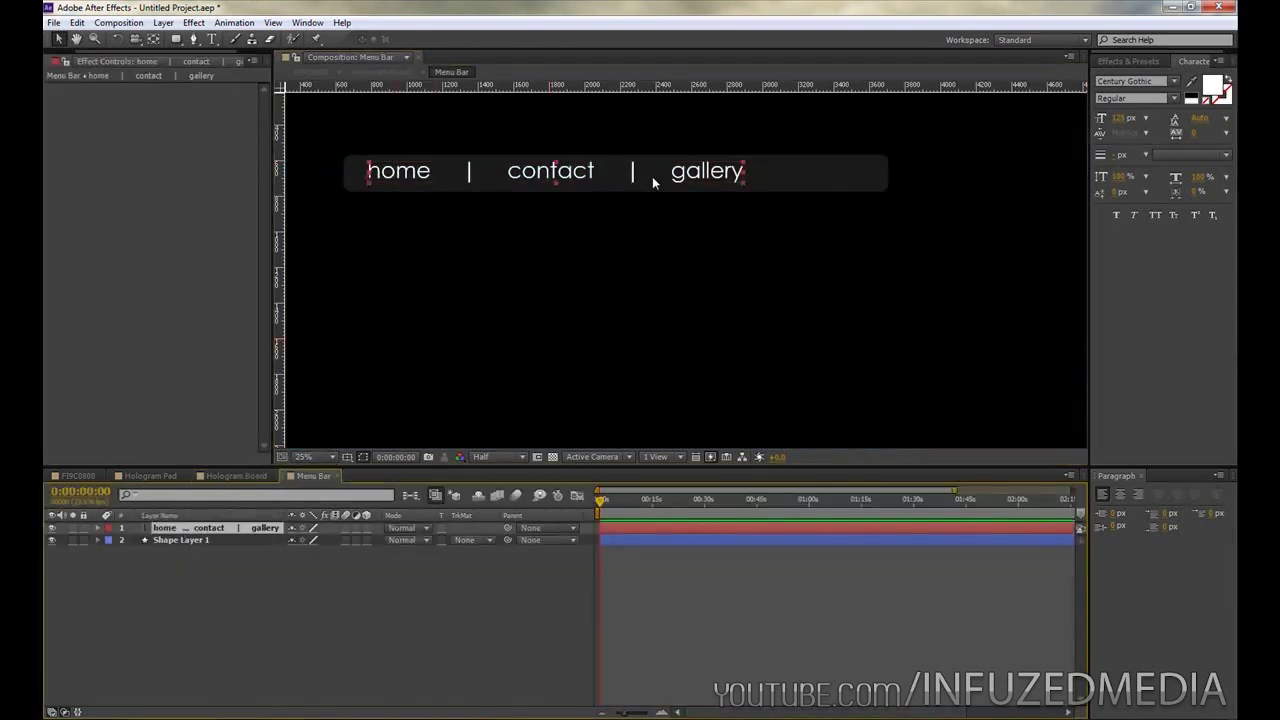
{"action": "left_click_drag", "start_coordinate": [740, 181], "coordinate": [810, 194]}
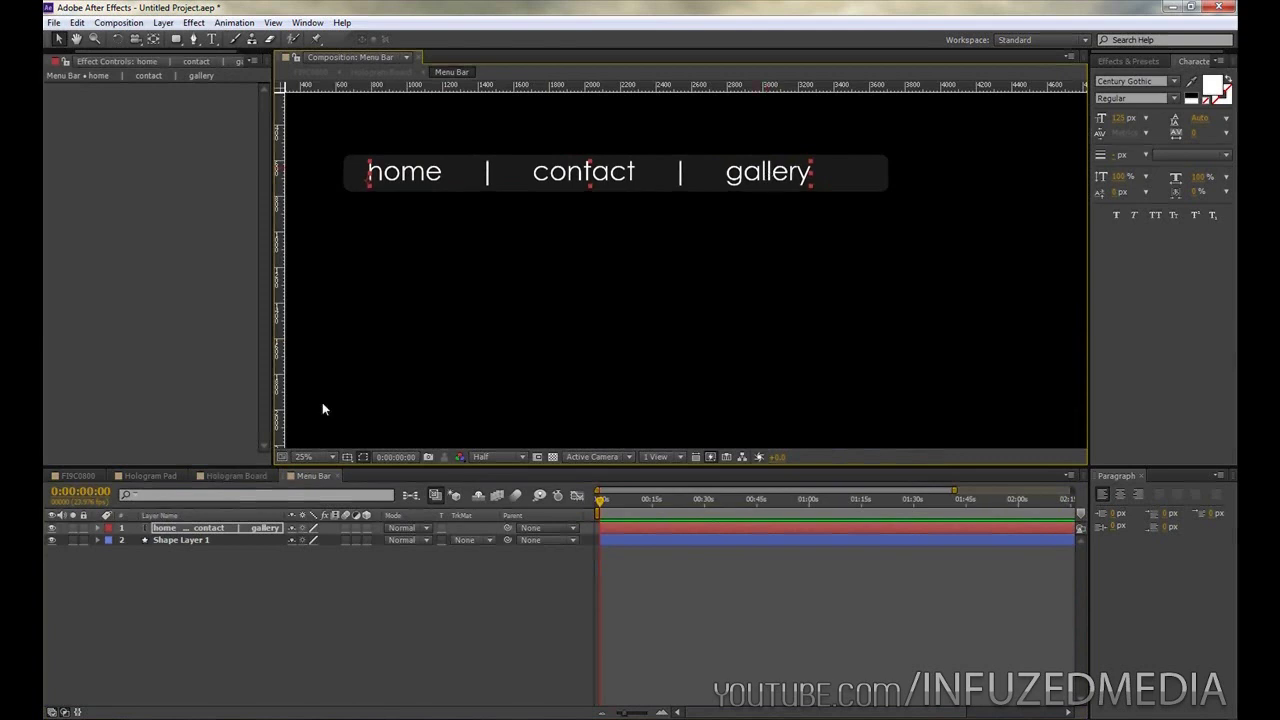
{"action": "left_click_drag", "start_coordinate": [388, 178], "coordinate": [379, 178]}
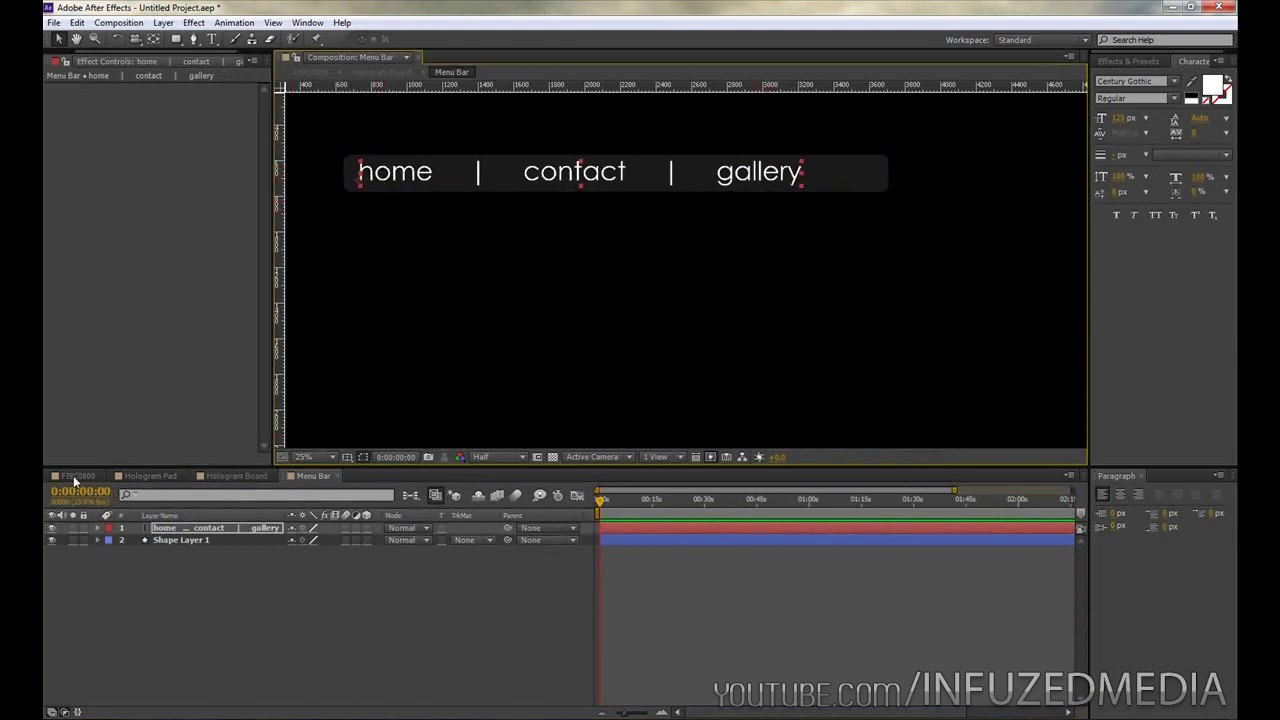
{"action": "left_click", "coordinate": [74, 476]}
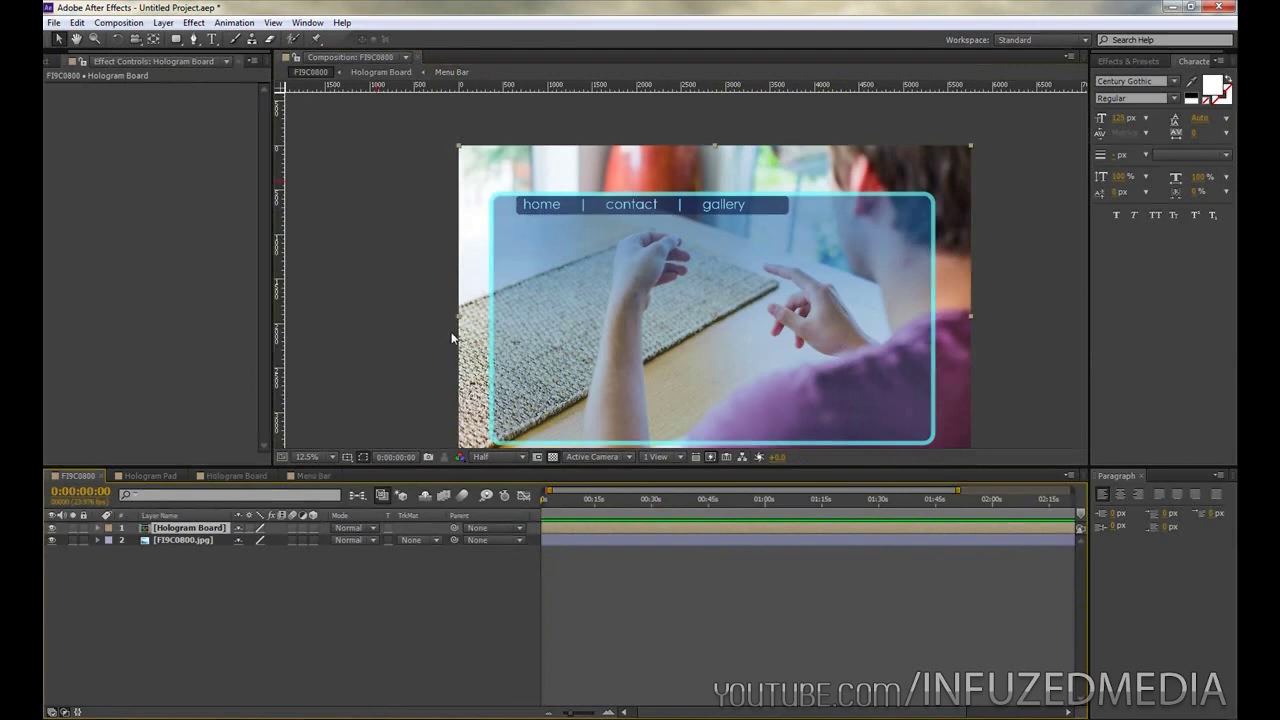
Step: Add Clear Vision.jpg from the Pictures folder to the Hologram Board composition, centred above the Menu Bar layer
{"action": "left_click", "coordinate": [316, 476]}
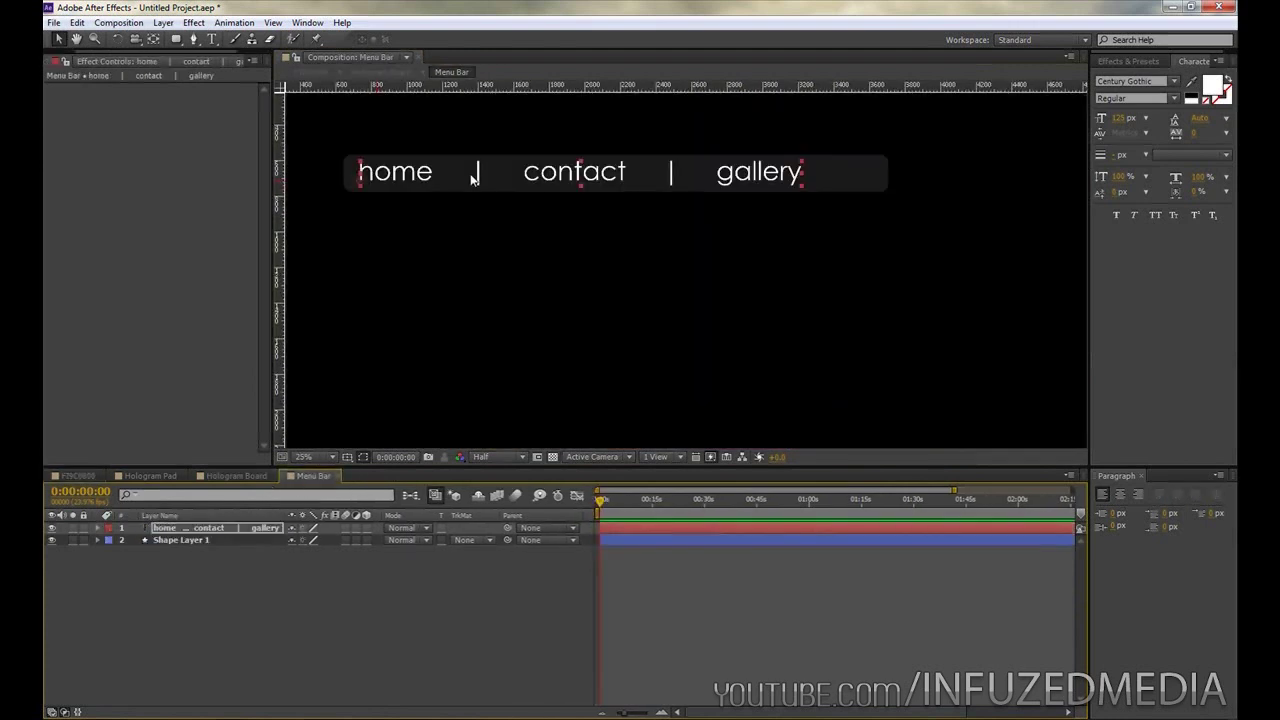
{"action": "left_click", "coordinate": [234, 476]}
{"action": "scroll", "coordinate": [460, 349], "scroll_direction": "down", "scroll_amount": 2}
{"action": "scroll", "coordinate": [553, 331], "scroll_direction": "up", "scroll_amount": 2}
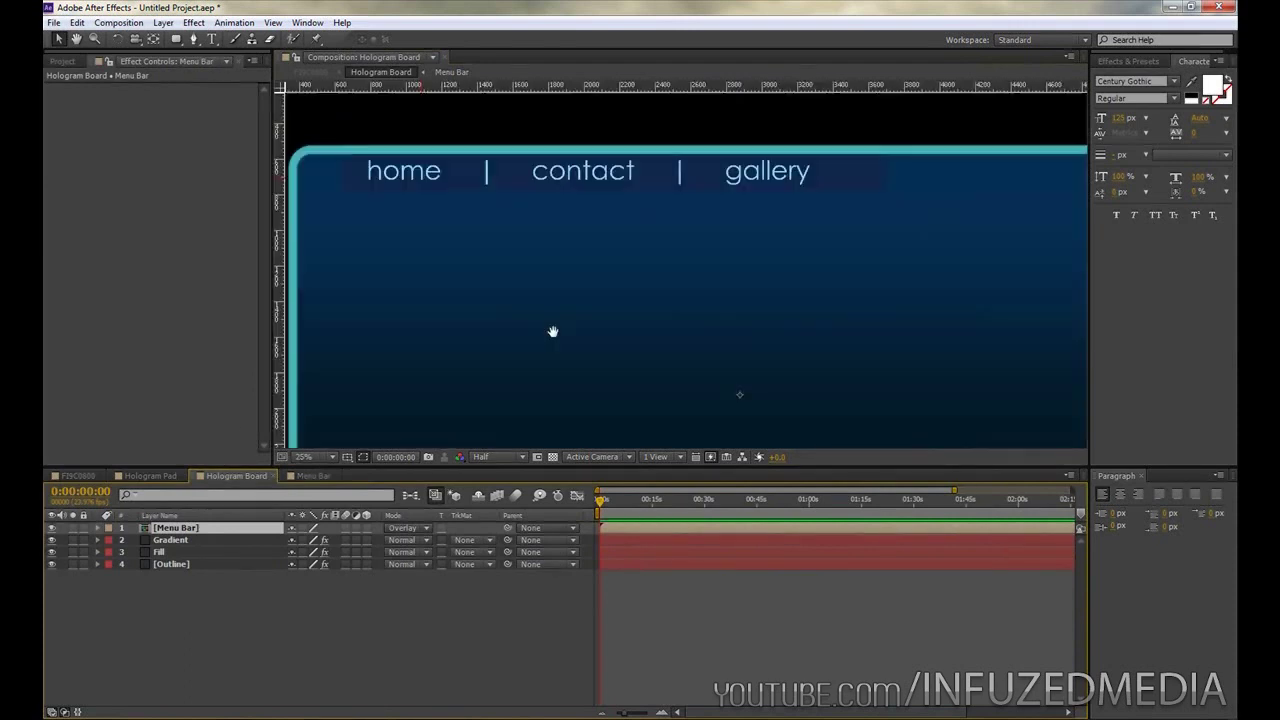
{"action": "scroll", "coordinate": [534, 297], "scroll_direction": "down", "scroll_amount": 2}
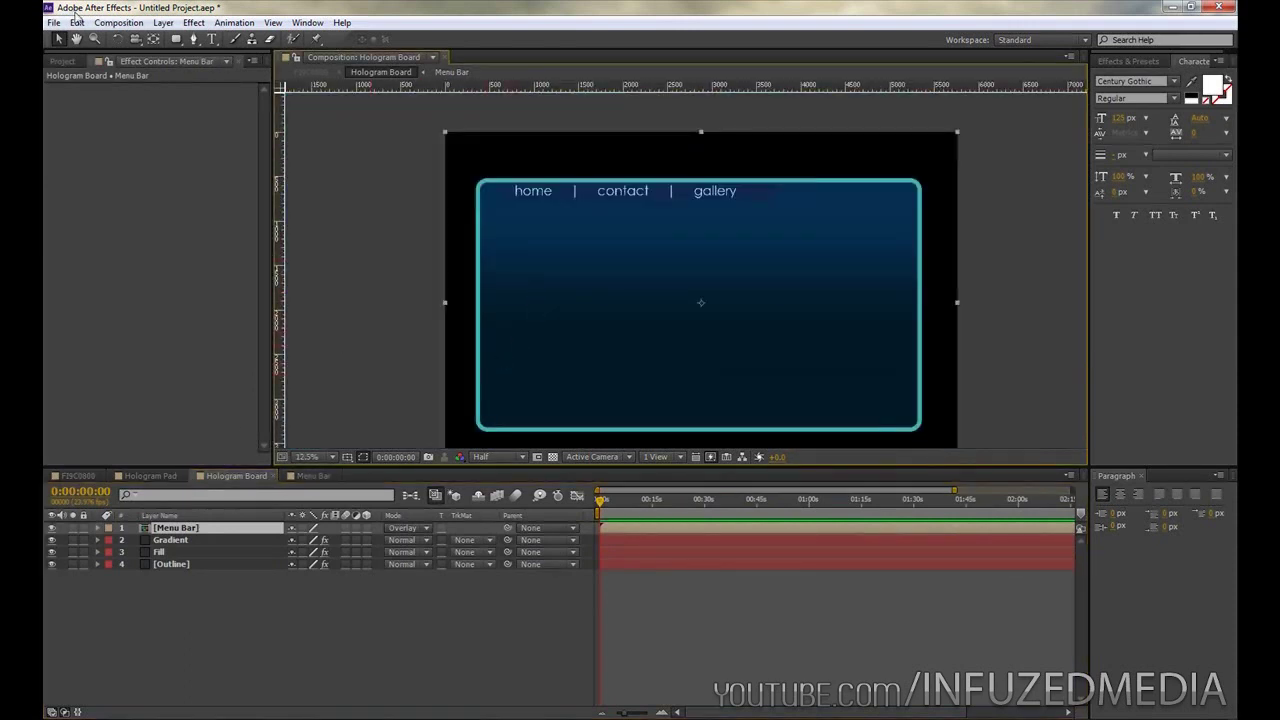
{"action": "left_click", "coordinate": [62, 61]}
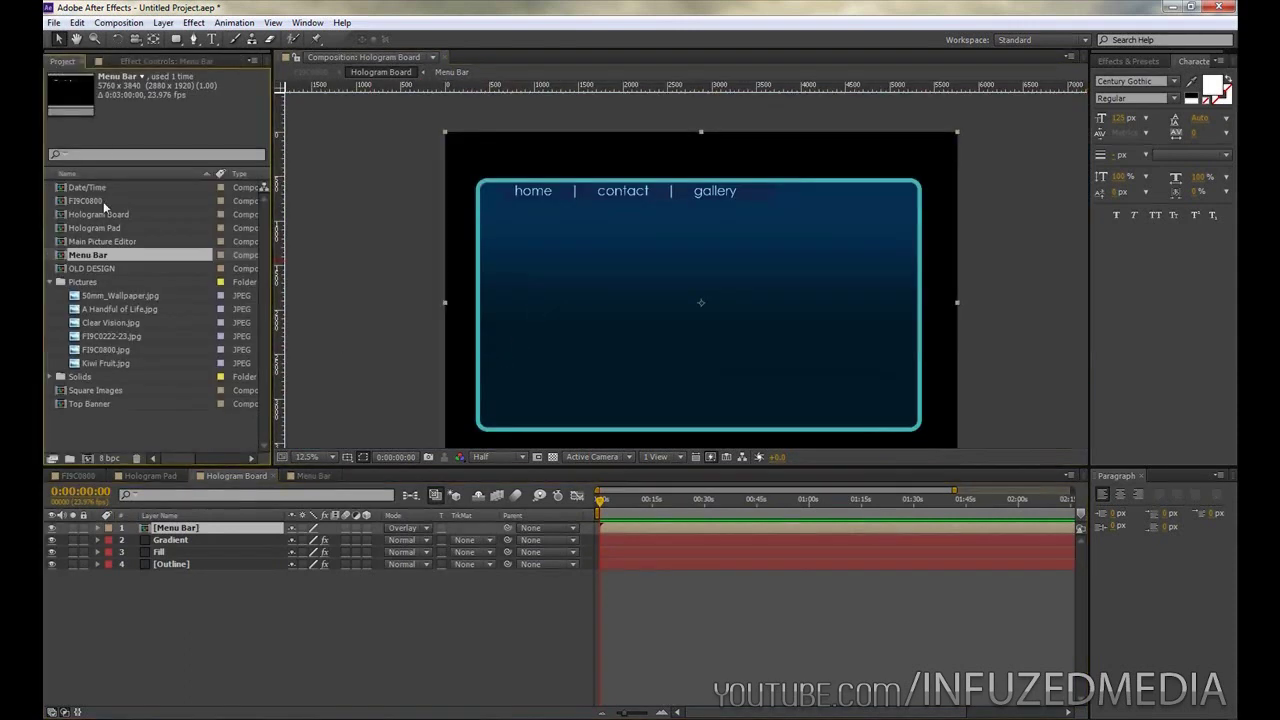
{"action": "left_click", "coordinate": [112, 324]}
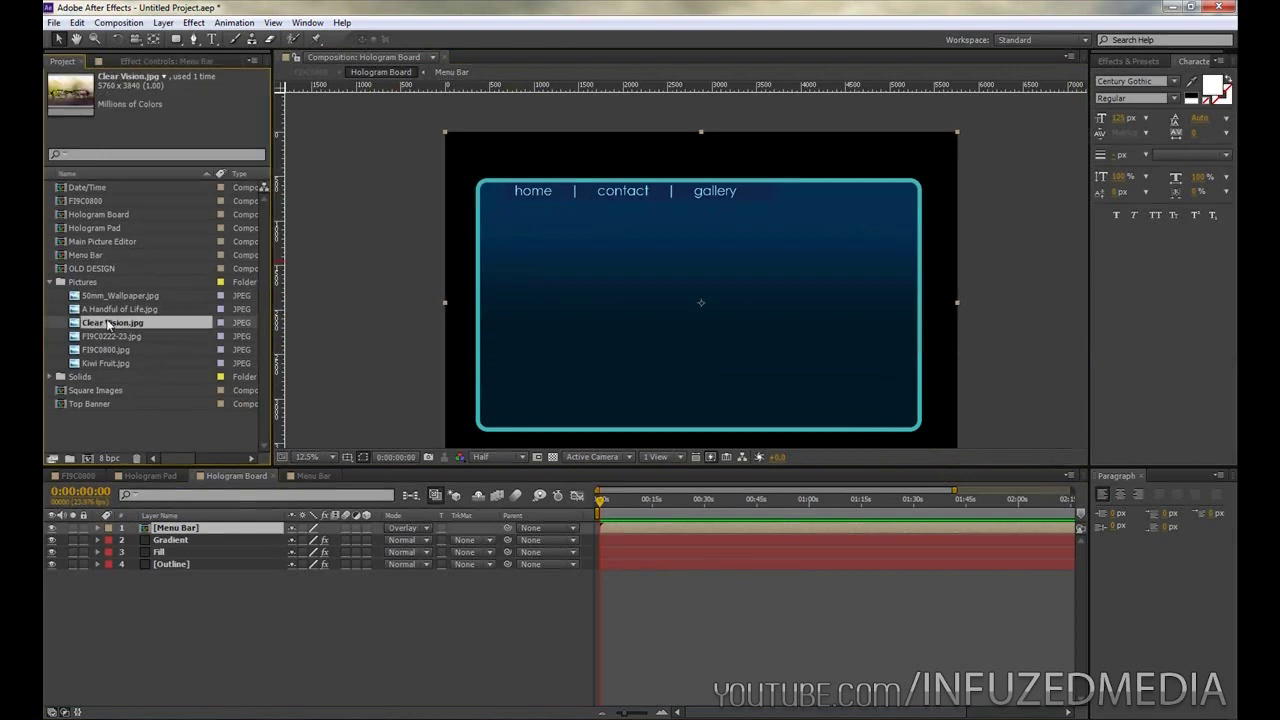
{"action": "left_click_drag", "start_coordinate": [109, 325], "coordinate": [697, 300]}
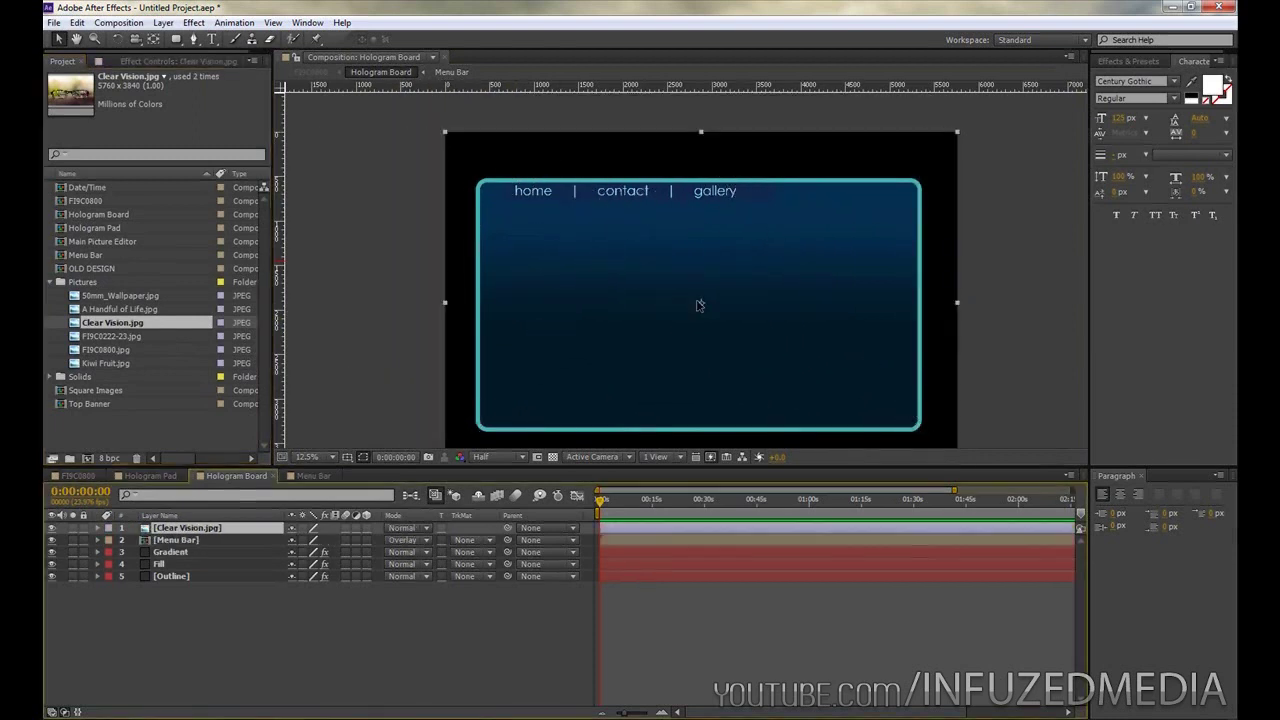
{"action": "scroll", "coordinate": [678, 326], "scroll_direction": "down", "scroll_amount": 1}
{"action": "scroll", "coordinate": [684, 334], "scroll_direction": "up", "scroll_amount": 1}
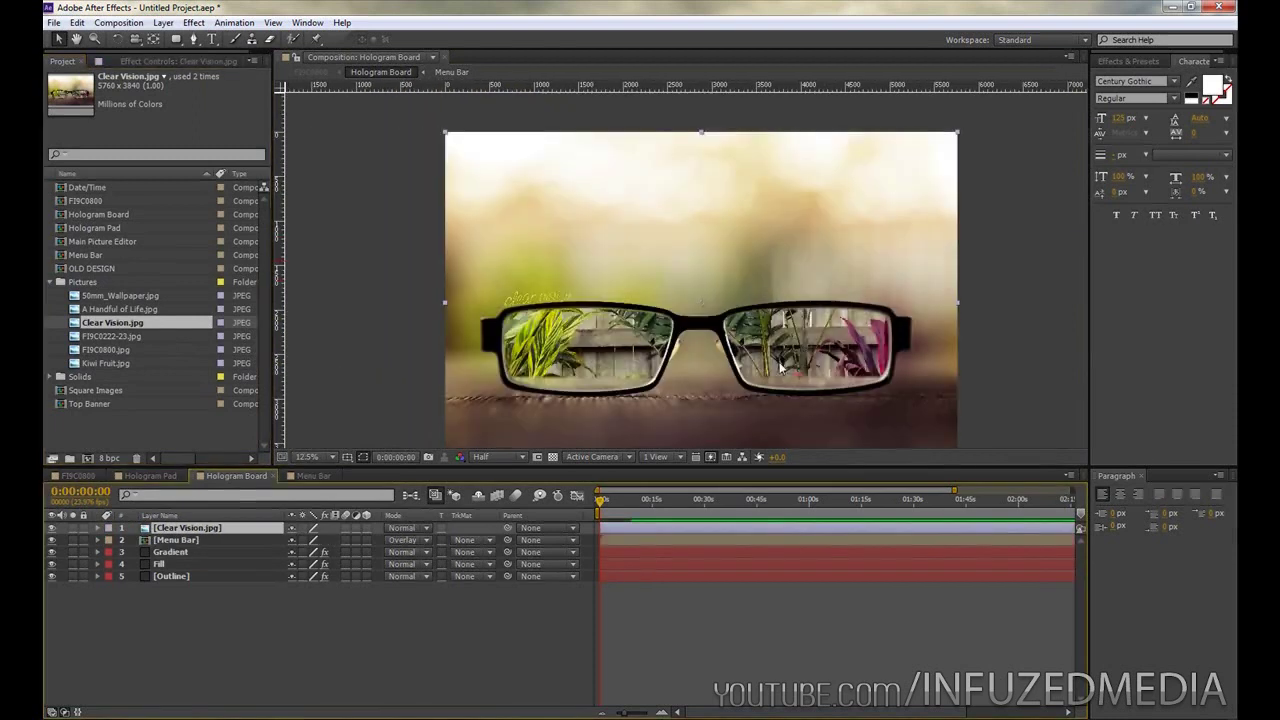
Step: Scale the Clear Vision.jpg picture down proportionally to less than half the width of the hologram panel
{"action": "scroll", "coordinate": [813, 388], "scroll_direction": "down", "scroll_amount": 1}
{"action": "left_click_drag", "start_coordinate": [821, 373], "coordinate": [761, 329]}
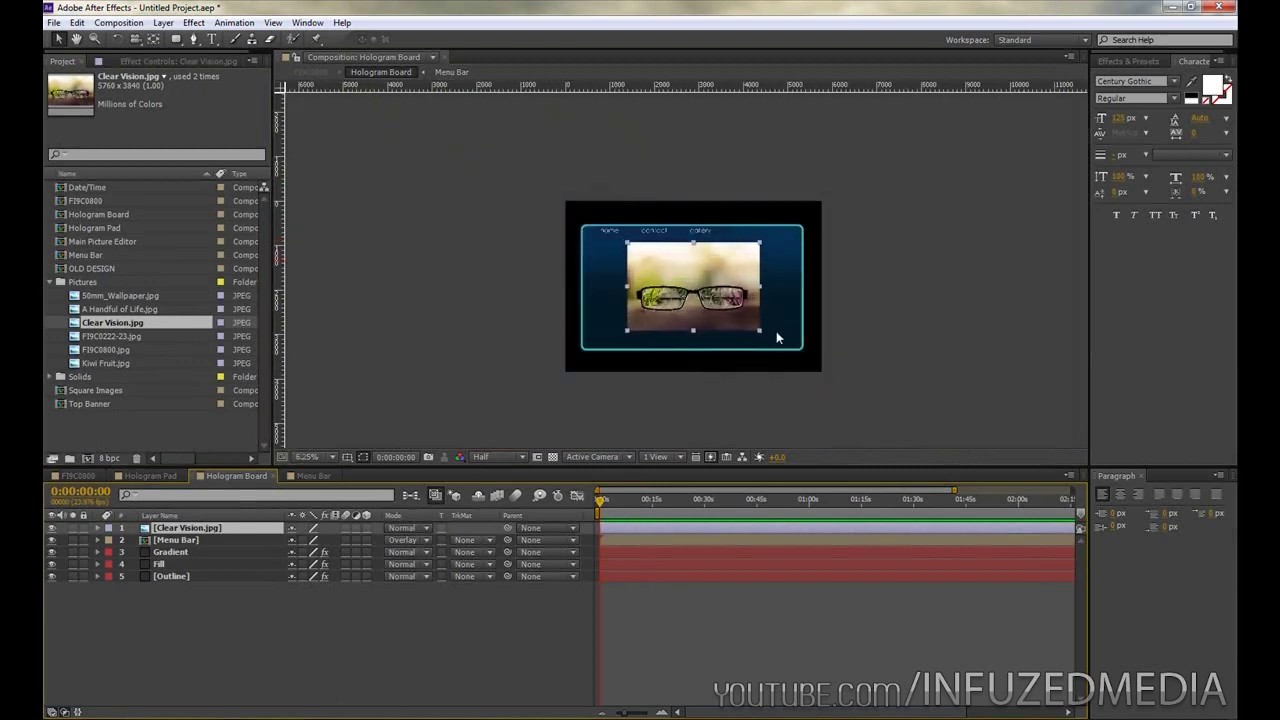
{"action": "right_click", "coordinate": [761, 329]}
{"action": "left_click", "coordinate": [748, 170]}
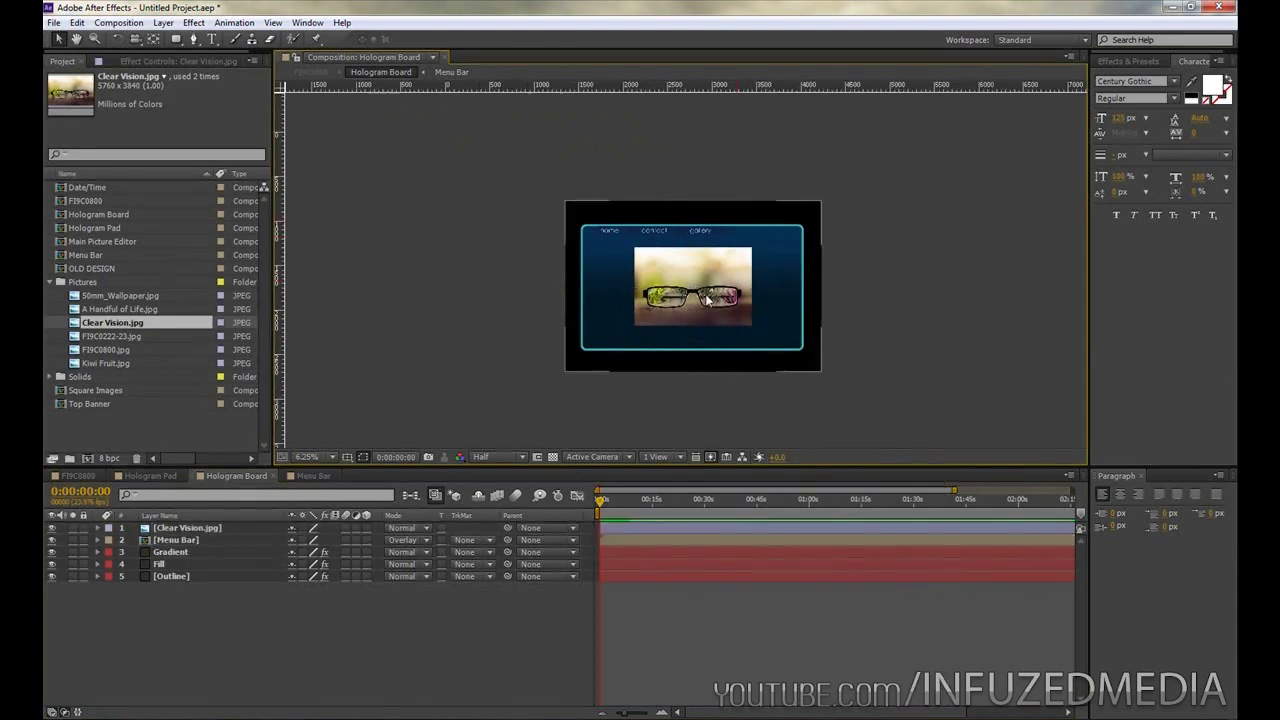
{"action": "scroll", "coordinate": [786, 242], "scroll_direction": "up", "scroll_amount": 1}
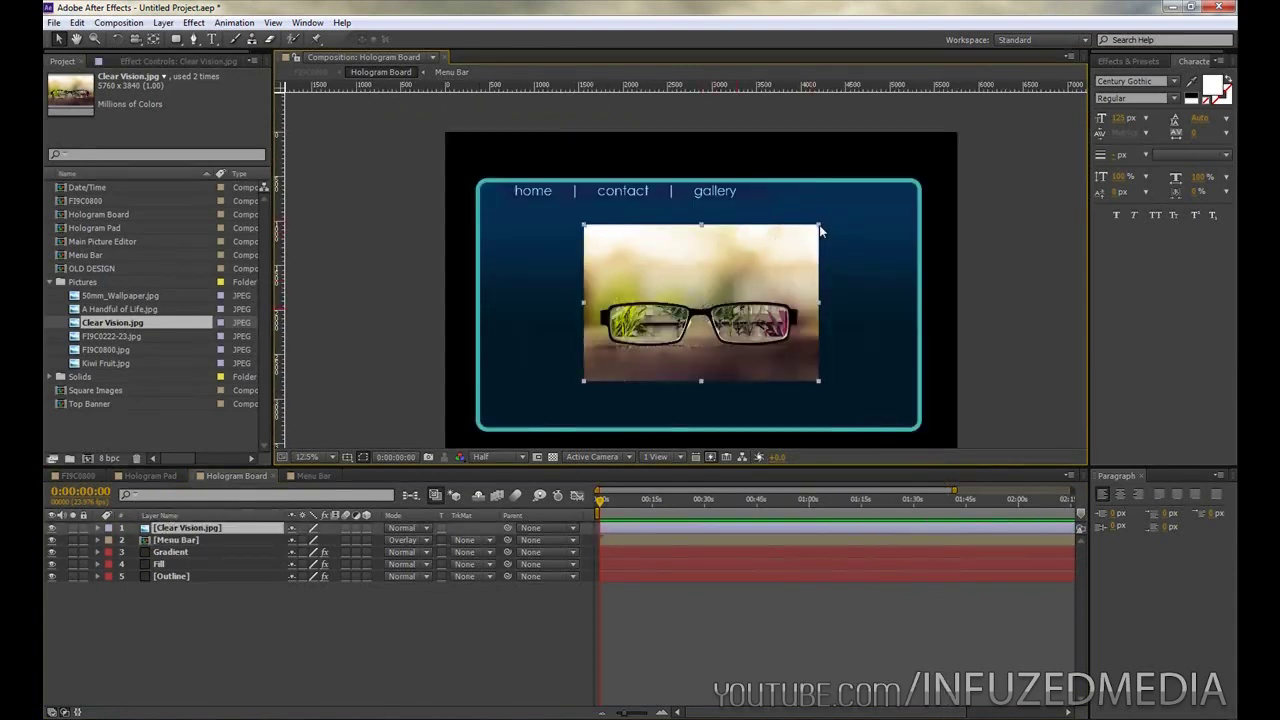
{"action": "key", "text": "alt+KP_Subtract"}
{"action": "key", "text": "alt+KP_Subtract"}
{"action": "key", "text": "alt+KP_Subtract"}
{"action": "key", "text": "alt+KP_Subtract"}
{"action": "key", "text": "alt+KP_Subtract"}
{"action": "key", "text": "alt+KP_Subtract"}
{"action": "key", "text": "alt+KP_Subtract"}
{"action": "key", "text": "alt+KP_Subtract"}
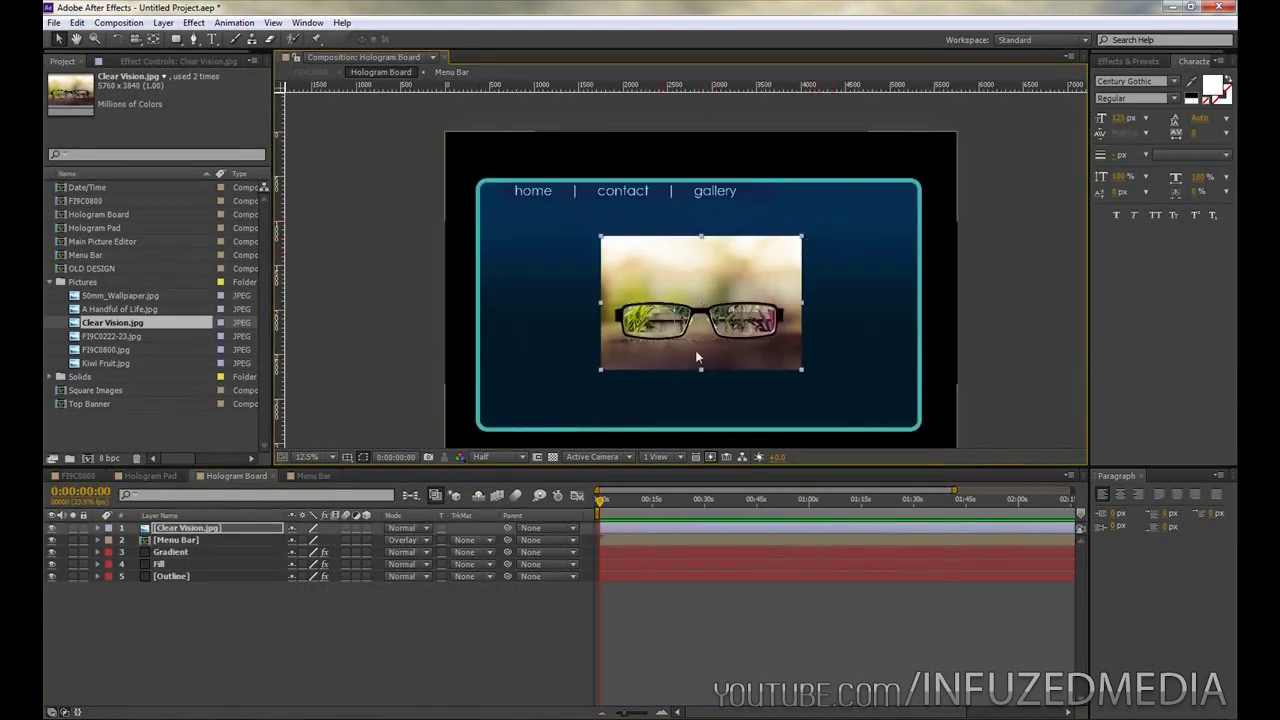
Step: Move the Clear Vision.jpg picture into the panel's lower-left corner, enlarge it slightly and even out its margins
{"action": "left_click_drag", "start_coordinate": [724, 303], "coordinate": [624, 348]}
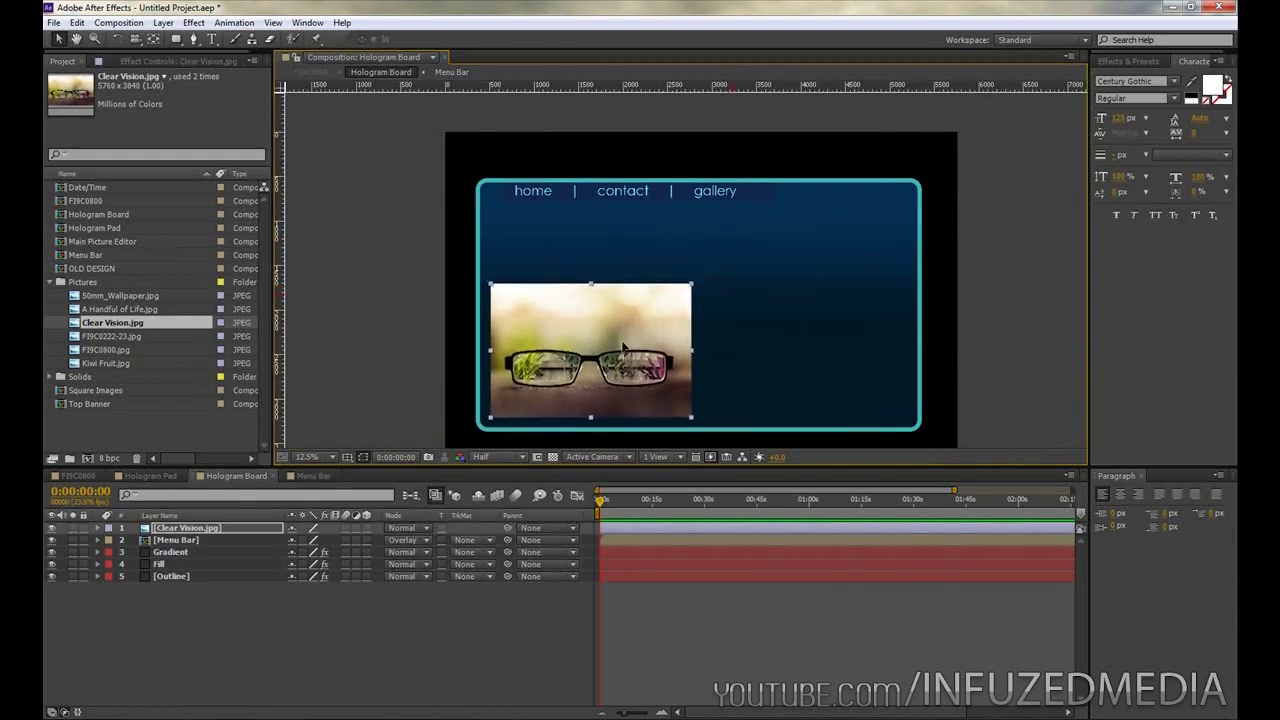
{"action": "left_click_drag", "start_coordinate": [691, 284], "coordinate": [698, 282]}
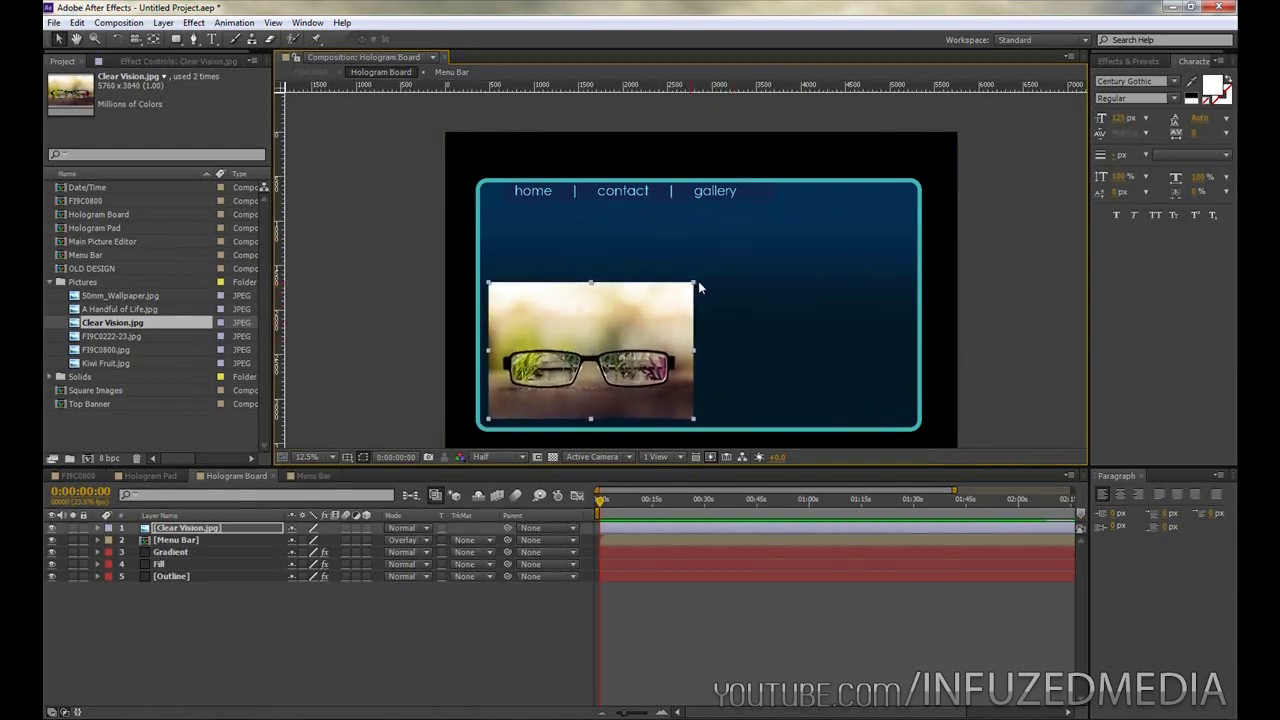
{"action": "left_click_drag", "start_coordinate": [636, 343], "coordinate": [639, 341]}
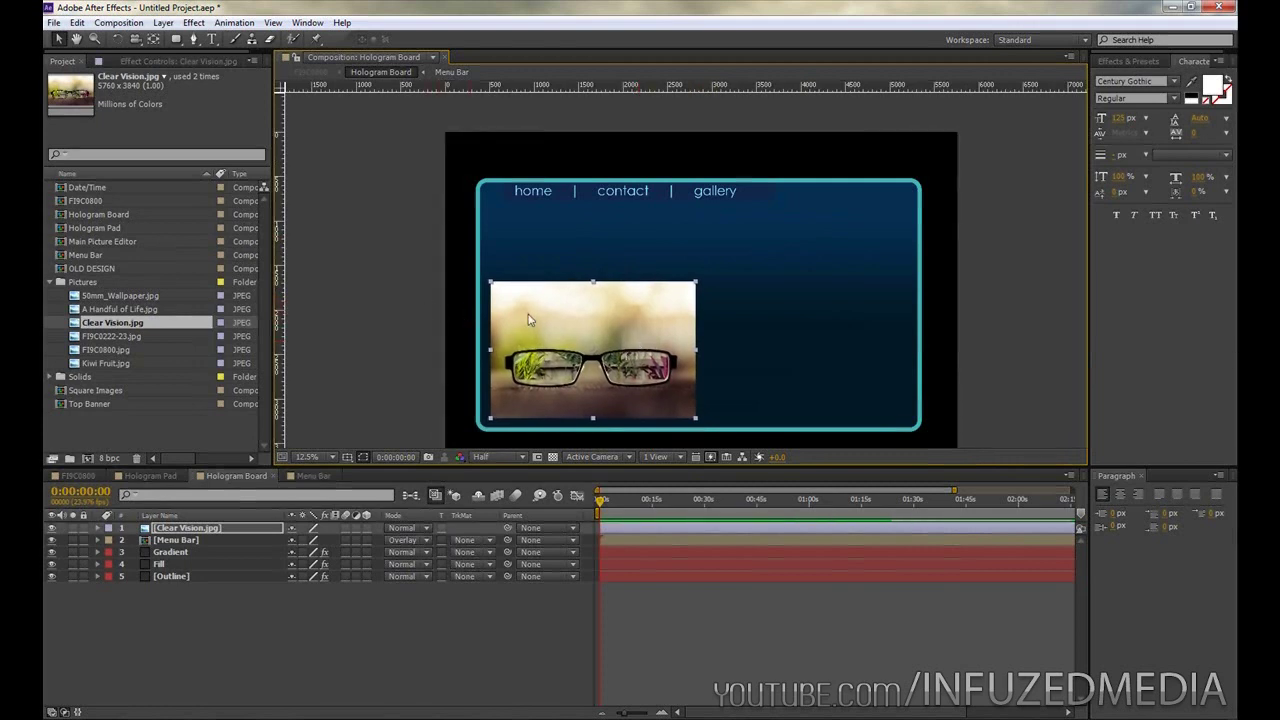
{"action": "key", "text": "period"}
{"action": "key", "text": "comma"}
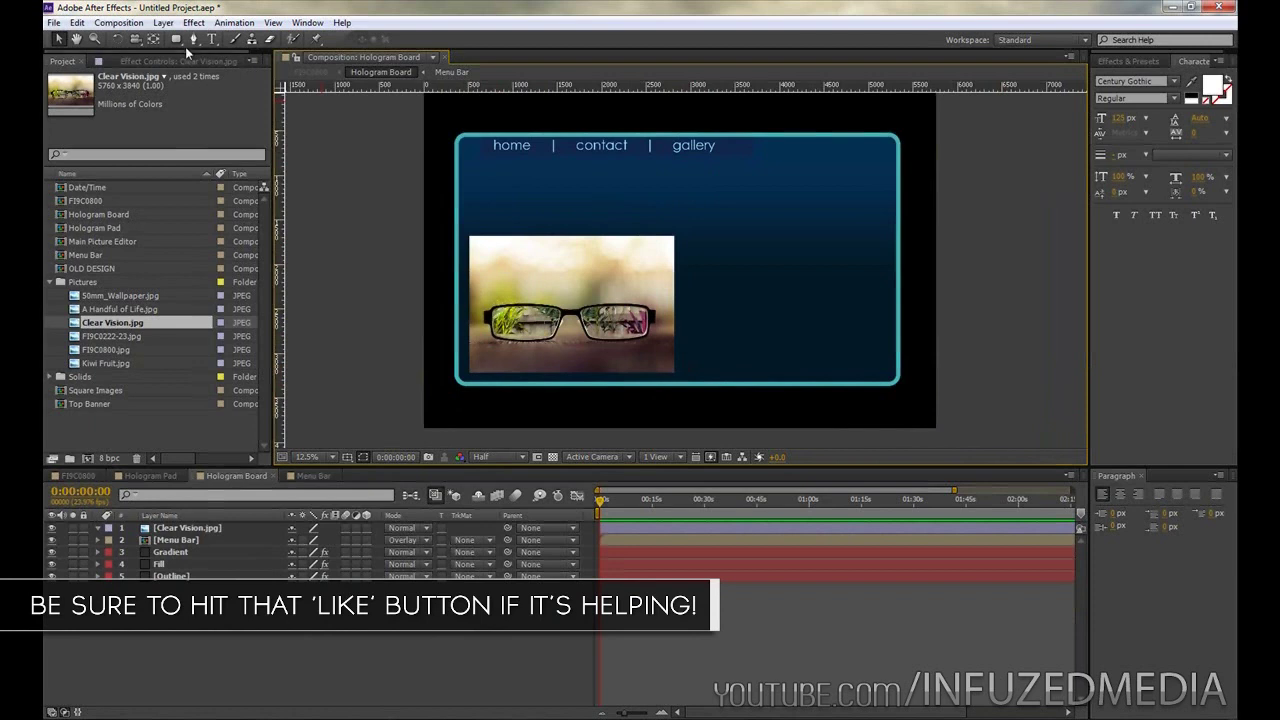
Step: Draw a rounded rectangle mask on the Clear Vision.jpg layer, covering the whole picture from corner to corner
{"action": "left_click", "coordinate": [193, 526]}
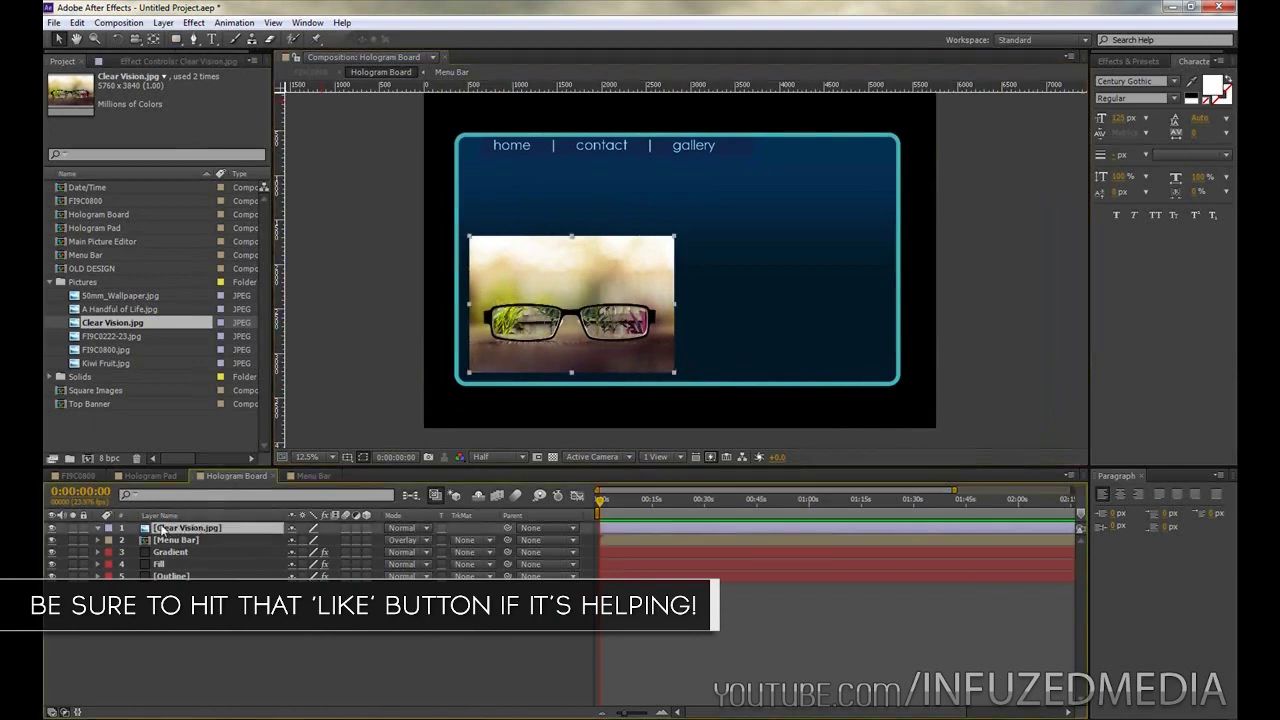
{"action": "left_click", "coordinate": [176, 39]}
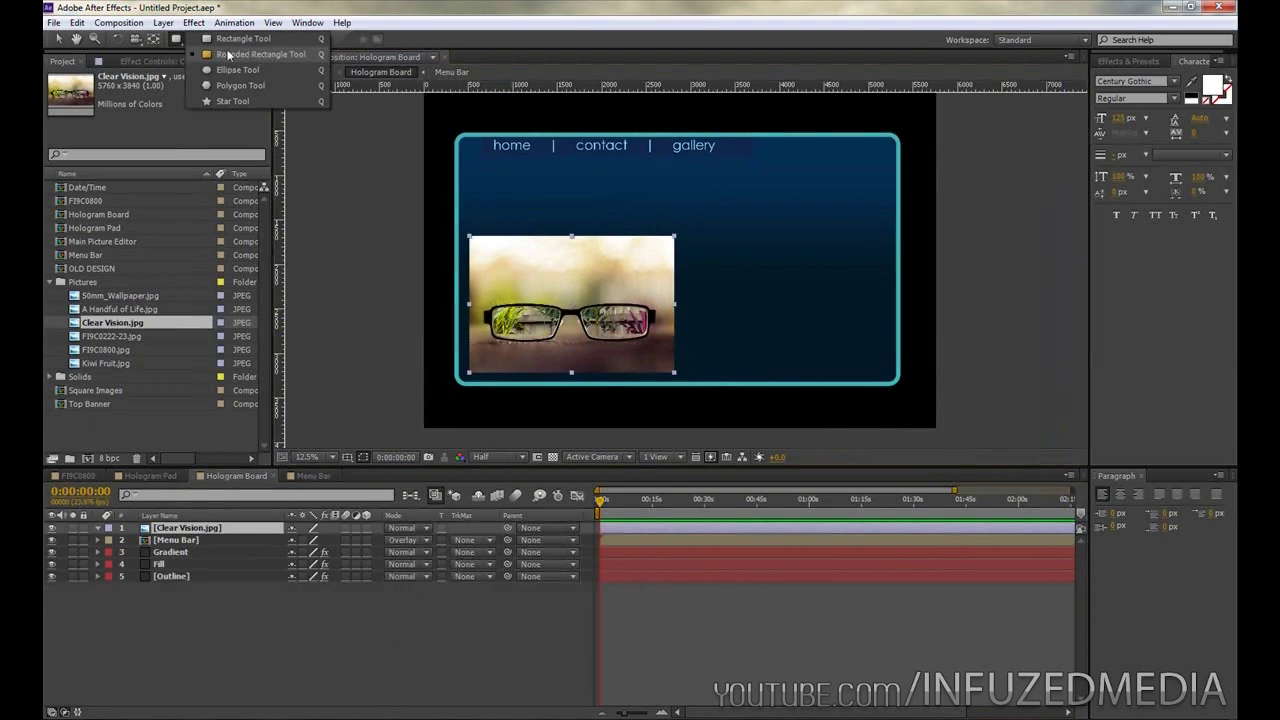
{"action": "left_click", "coordinate": [220, 54]}
{"action": "scroll", "coordinate": [654, 272], "scroll_direction": "up", "scroll_amount": 1}
{"action": "left_click_drag", "start_coordinate": [568, 230], "coordinate": [844, 229]}
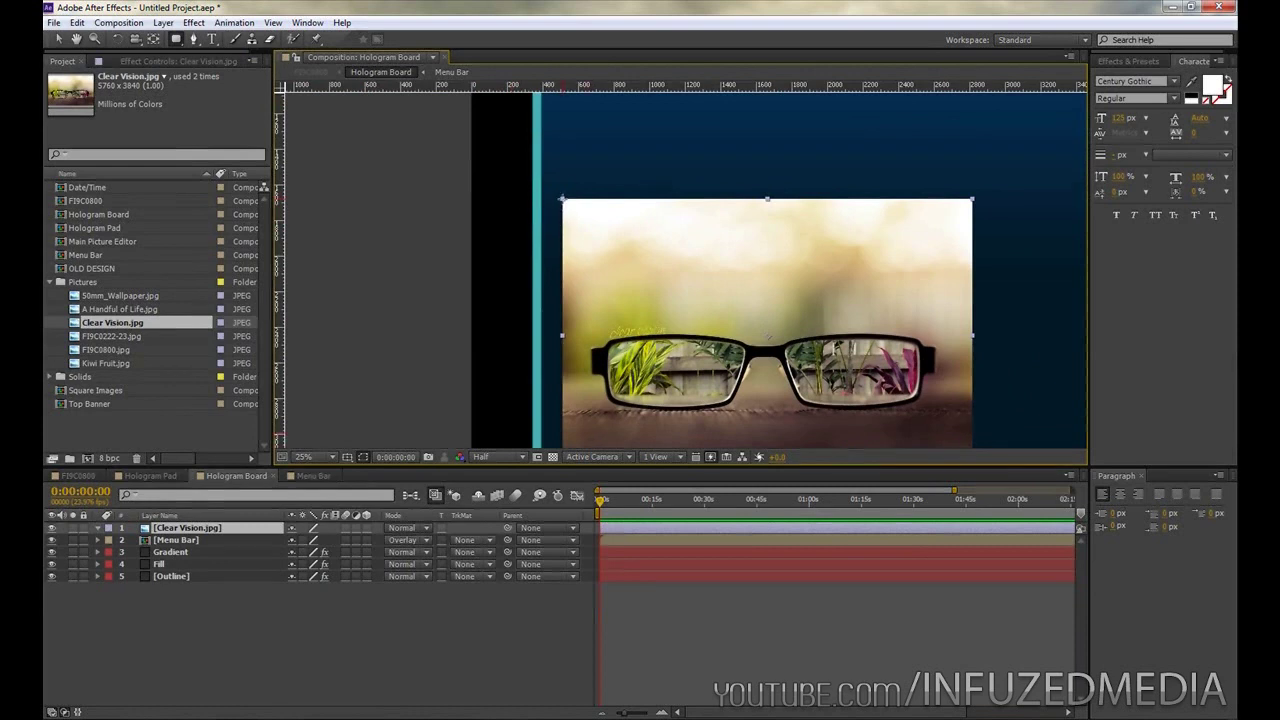
{"action": "left_click_drag", "start_coordinate": [562, 198], "coordinate": [973, 519]}
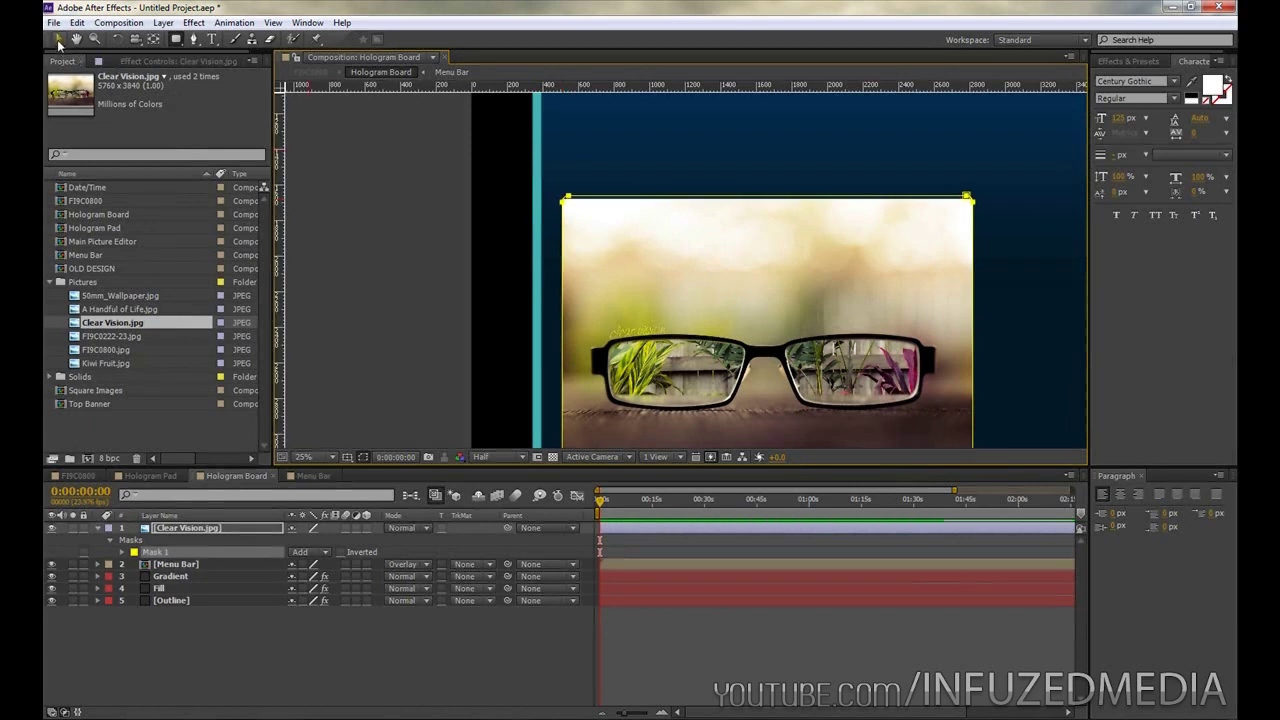
Step: Adjust the rounded mask's top, bottom and side edges so they line up with the borders of the glasses picture
{"action": "key", "text": "period"}
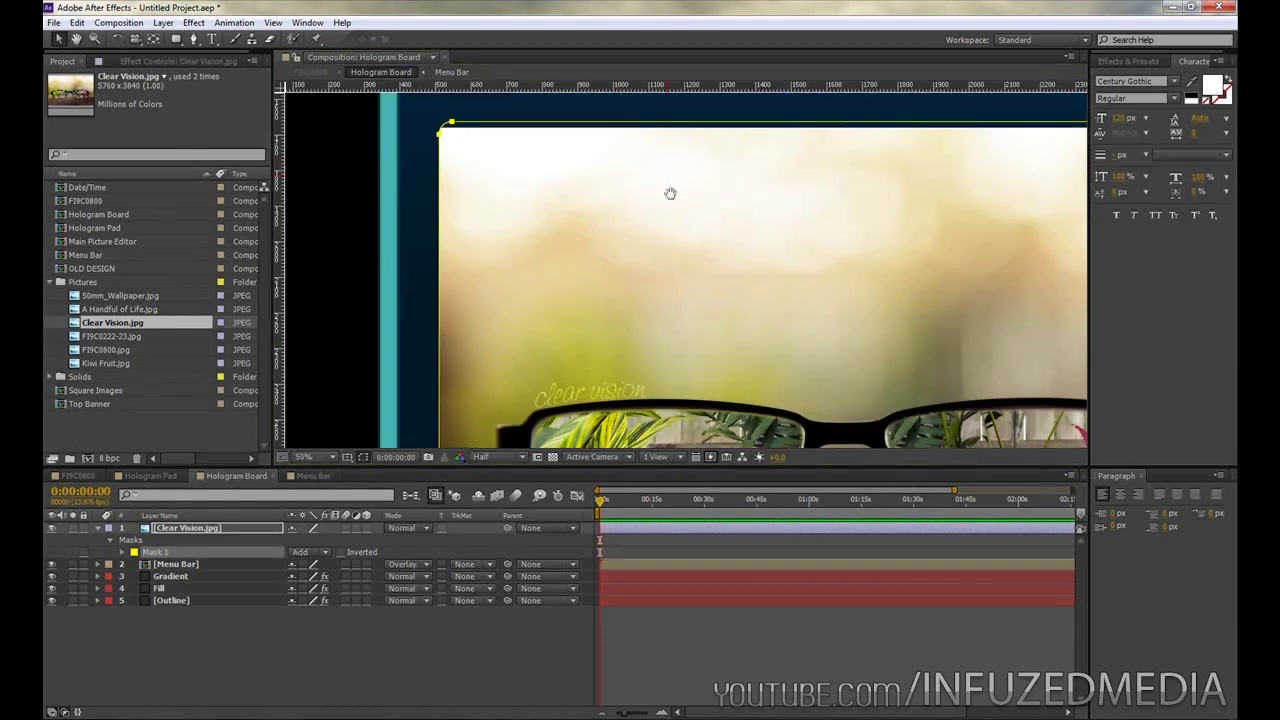
{"action": "scroll", "coordinate": [670, 193], "scroll_direction": "up", "scroll_amount": 3}
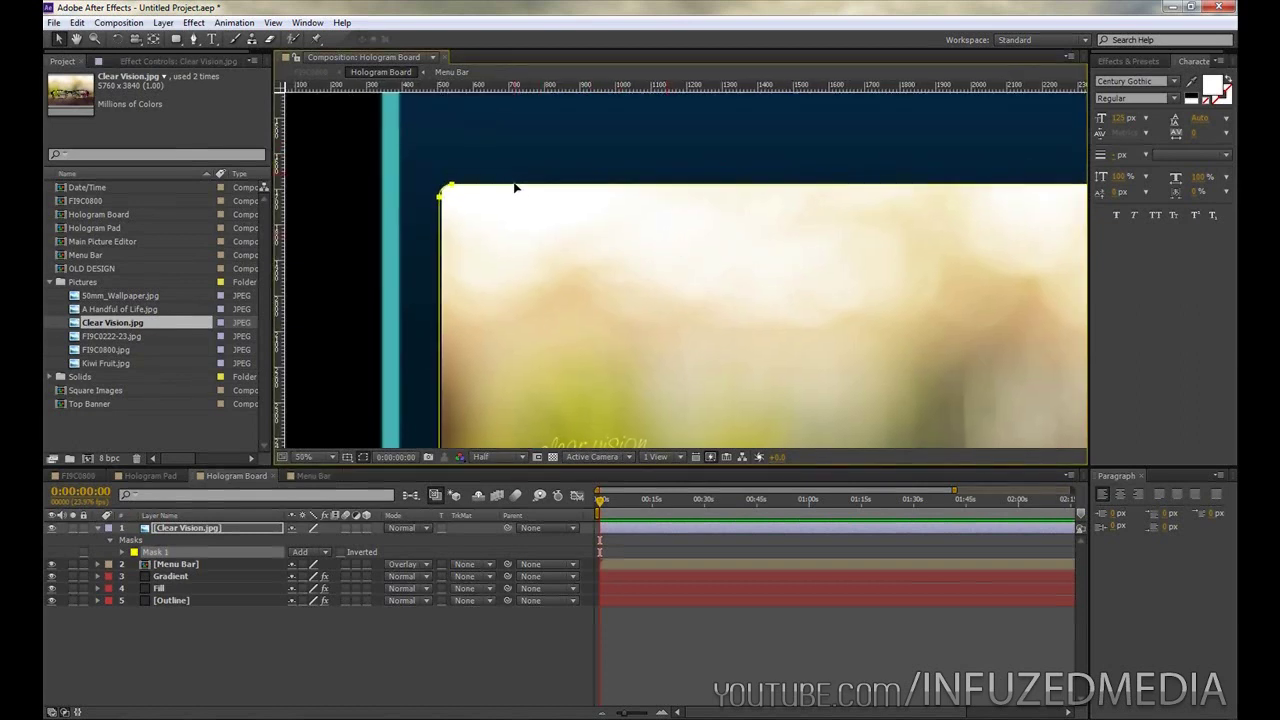
{"action": "scroll", "coordinate": [675, 275], "scroll_direction": "down", "scroll_amount": 9}
{"action": "scroll", "coordinate": [680, 265], "scroll_direction": "right", "scroll_amount": 10}
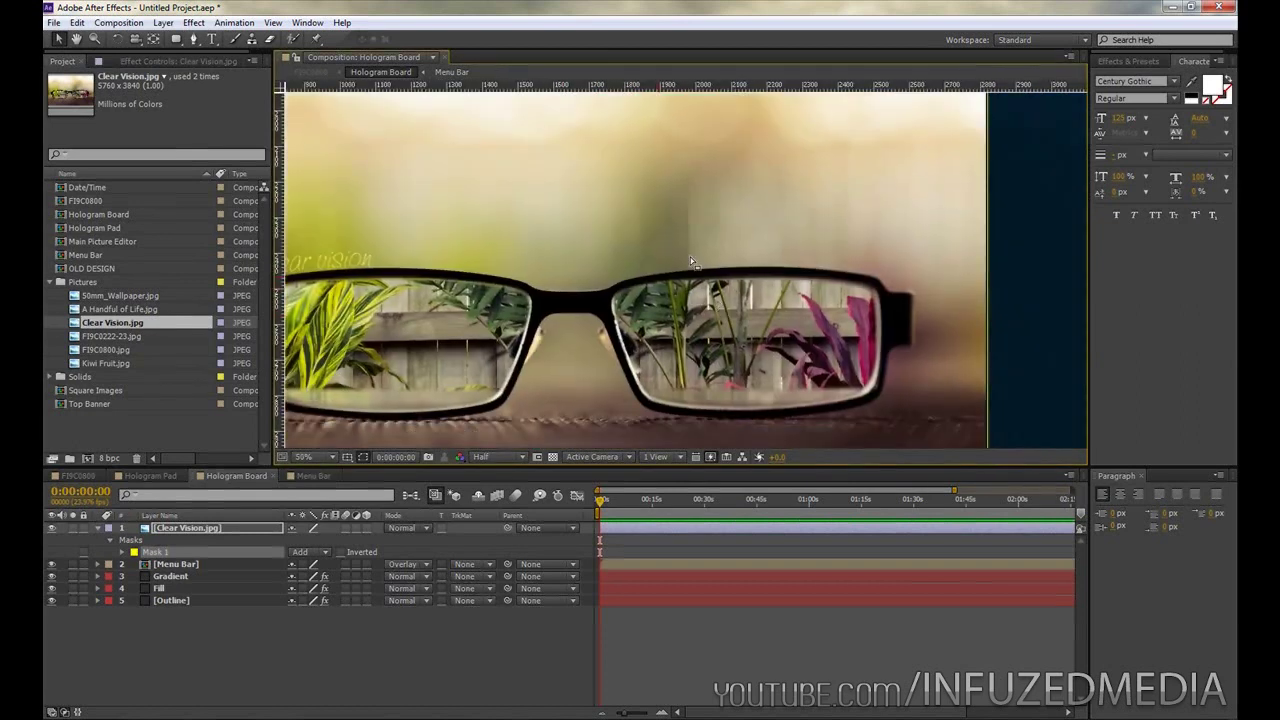
{"action": "scroll", "coordinate": [690, 257], "scroll_direction": "down", "scroll_amount": 10}
{"action": "scroll", "coordinate": [690, 257], "scroll_direction": "right", "scroll_amount": 7}
{"action": "left_click_drag", "start_coordinate": [415, 377], "coordinate": [427, 281]}
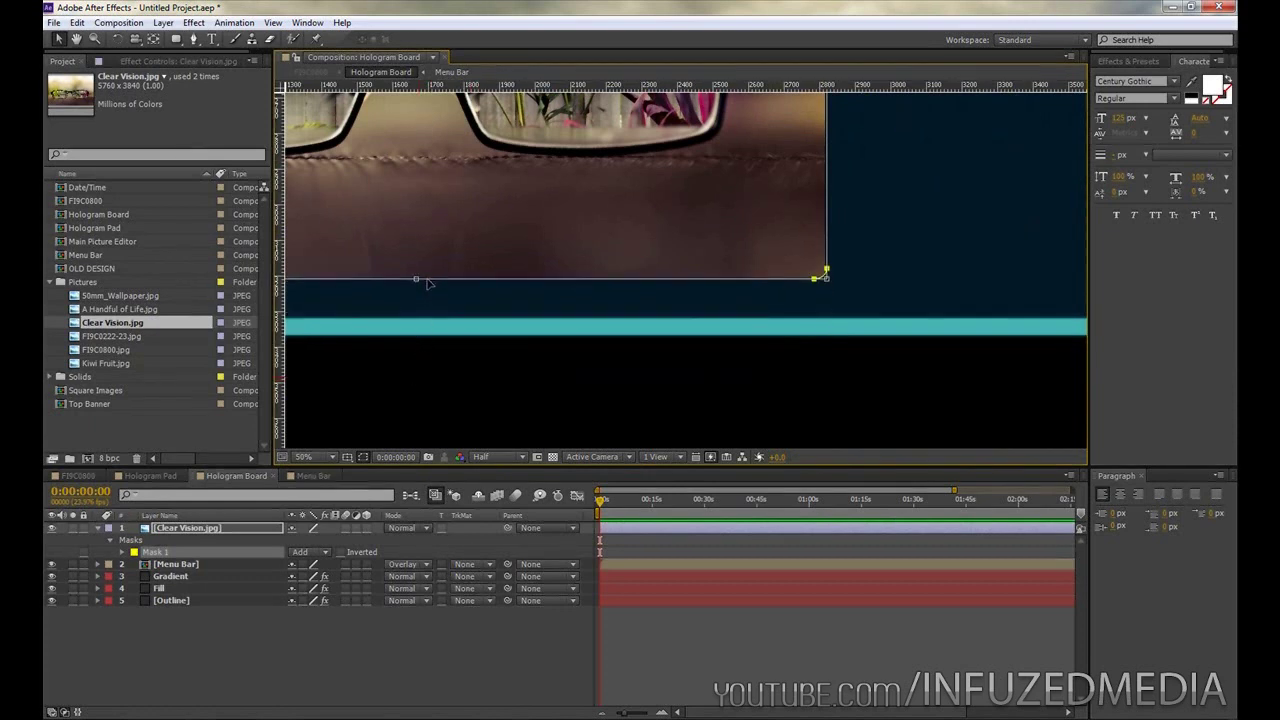
{"action": "scroll", "coordinate": [808, 260], "scroll_direction": "up", "scroll_amount": 7}
{"action": "scroll", "coordinate": [864, 242], "scroll_direction": "left", "scroll_amount": 2}
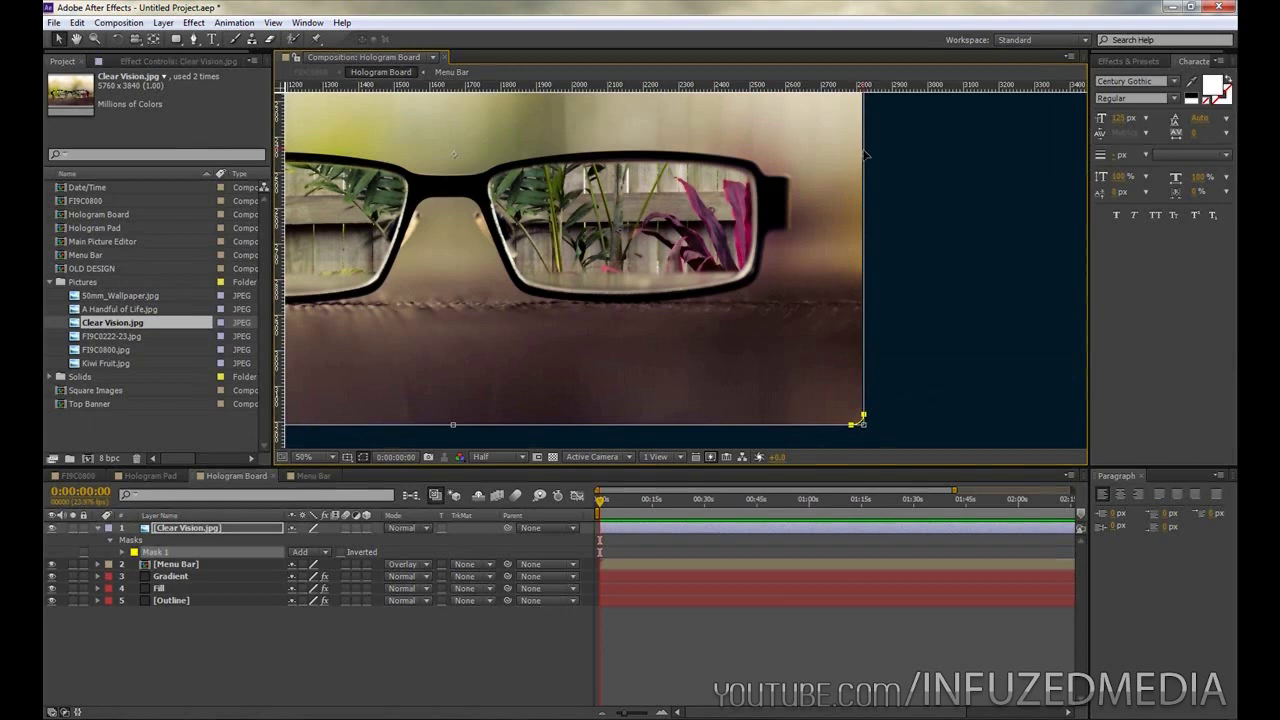
{"action": "left_click_drag", "start_coordinate": [453, 154], "coordinate": [792, 151]}
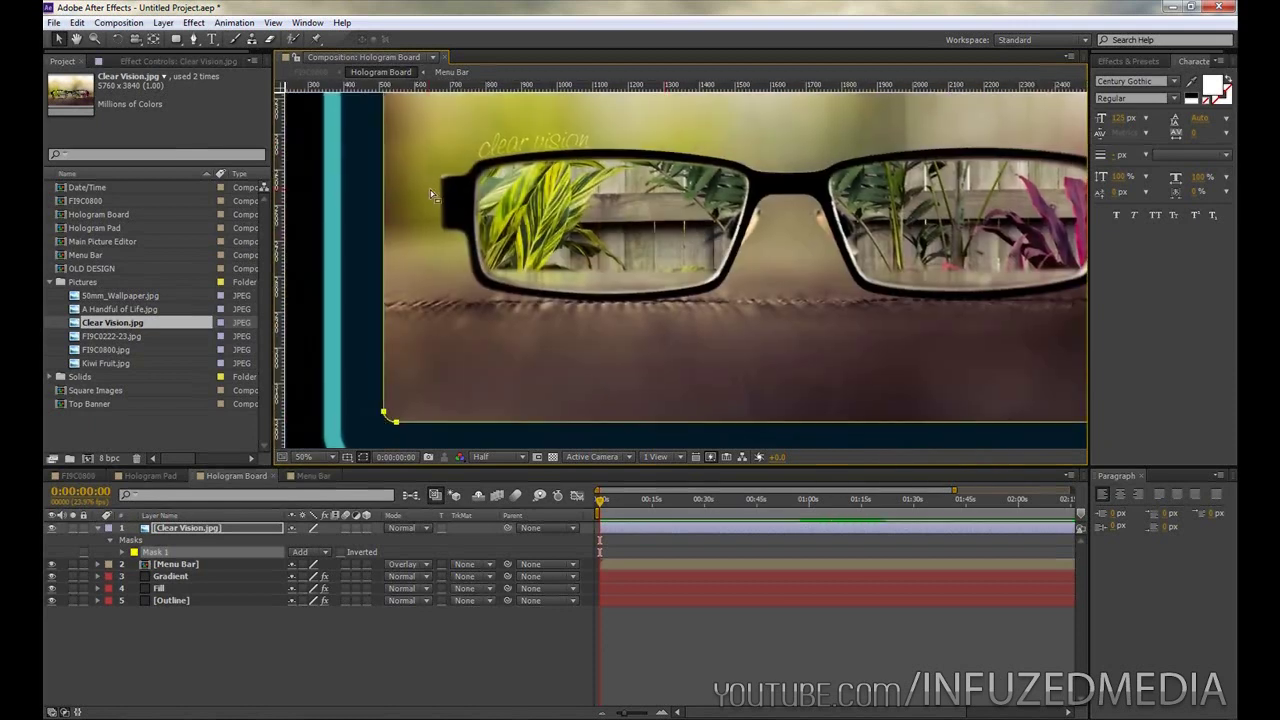
{"action": "key", "text": "comma"}
{"action": "key", "text": "comma"}
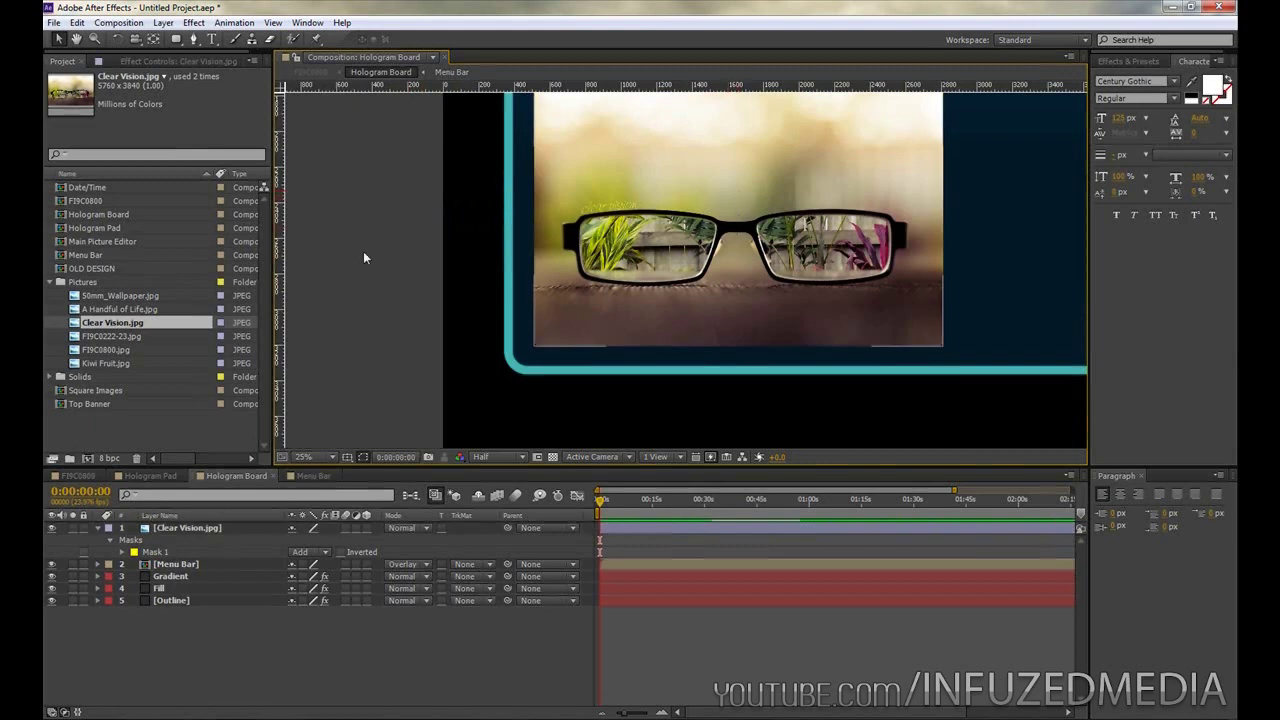
Step: Duplicate the Clear Vision.jpg layer and set the lower copy's scale to 41% so it forms a thin border
{"action": "left_click_drag", "start_coordinate": [959, 330], "coordinate": [883, 418]}
{"action": "key", "text": "comma"}
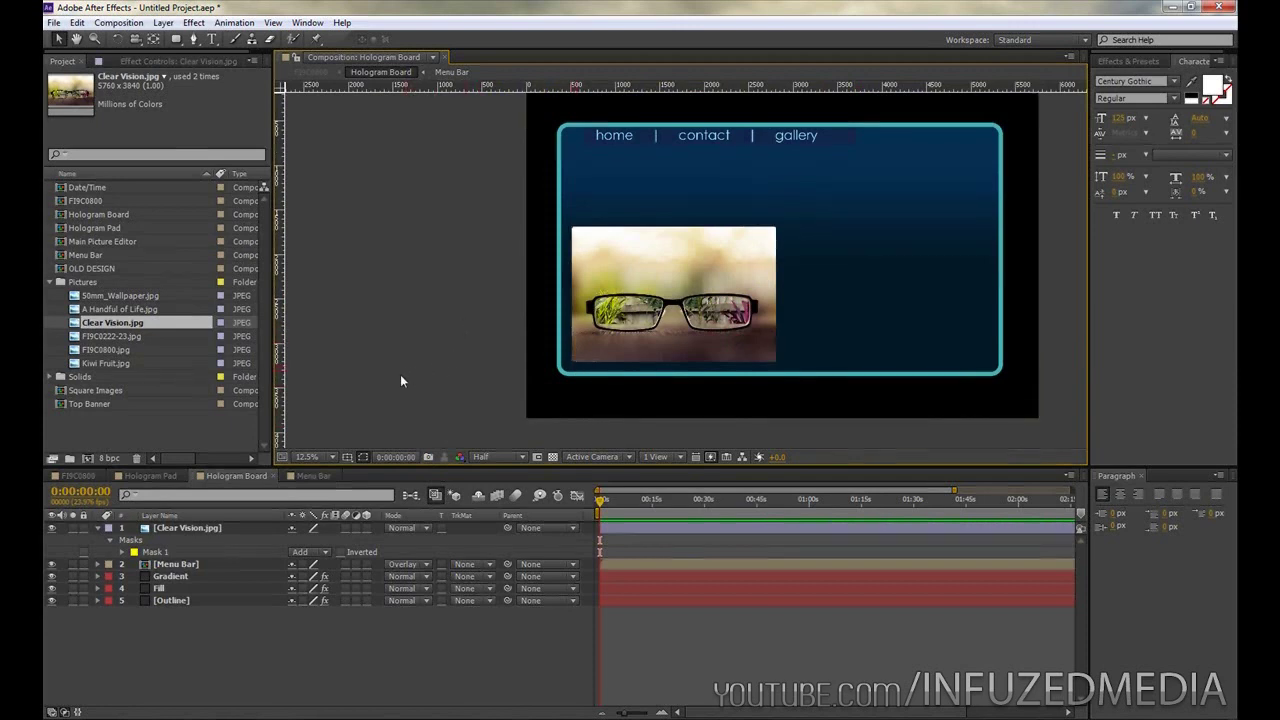
{"action": "key", "text": "period"}
{"action": "left_click", "coordinate": [201, 530]}
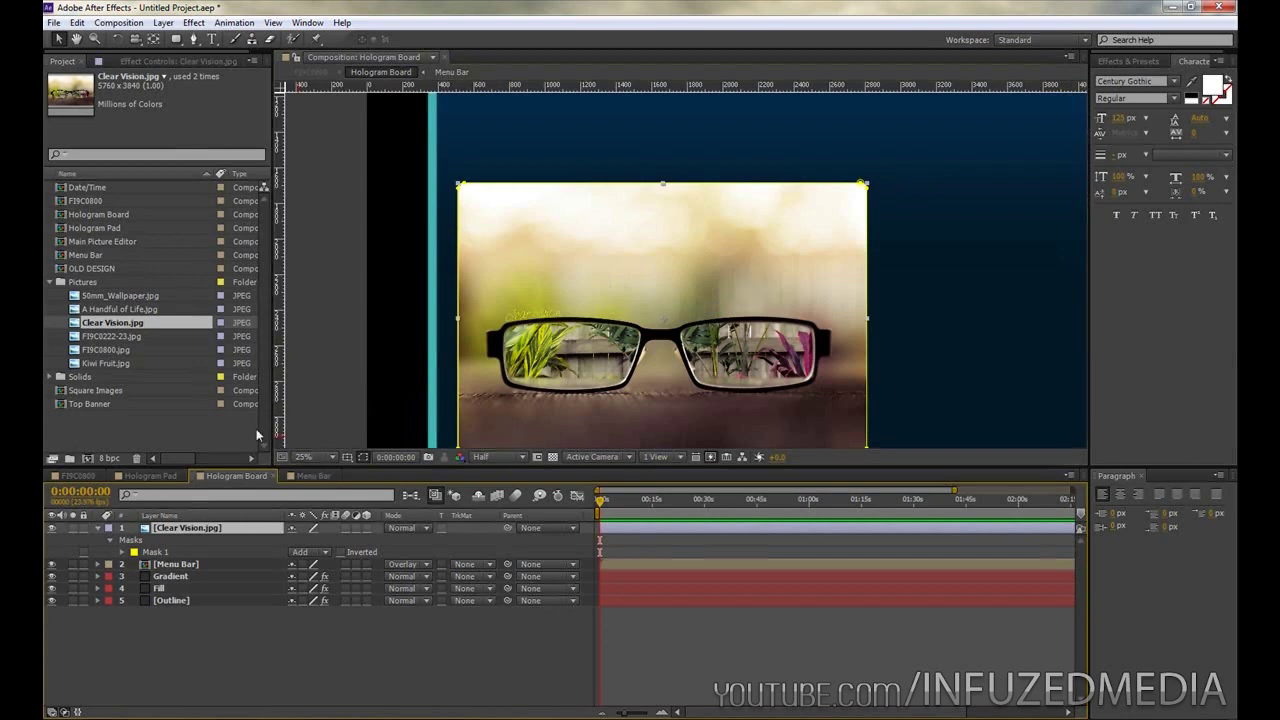
{"action": "key", "text": "ctrl+d"}
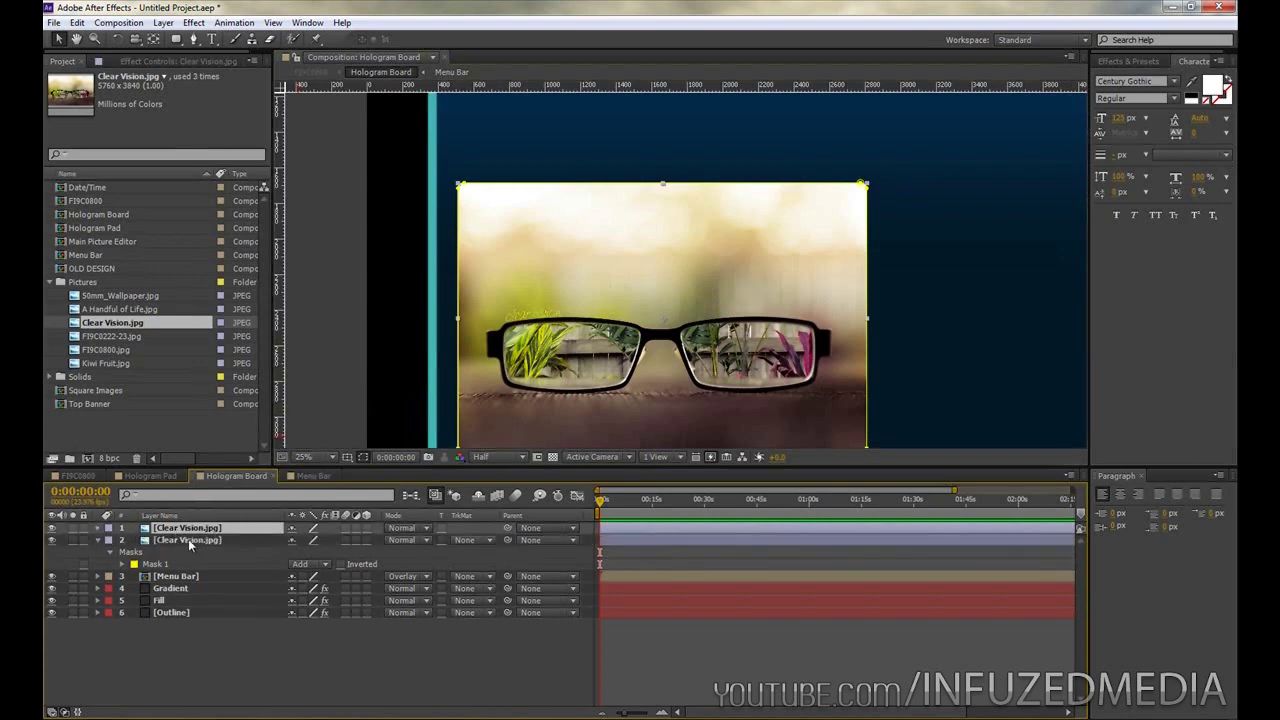
{"action": "left_click", "coordinate": [189, 541]}
{"action": "key", "text": "s"}
{"action": "mouse_move", "coordinate": [303, 551]}
{"action": "left_mouse_down"}
{"action": "mouse_move", "coordinate": [318, 551]}
{"action": "mouse_move", "coordinate": [306, 551]}
{"action": "left_mouse_up"}
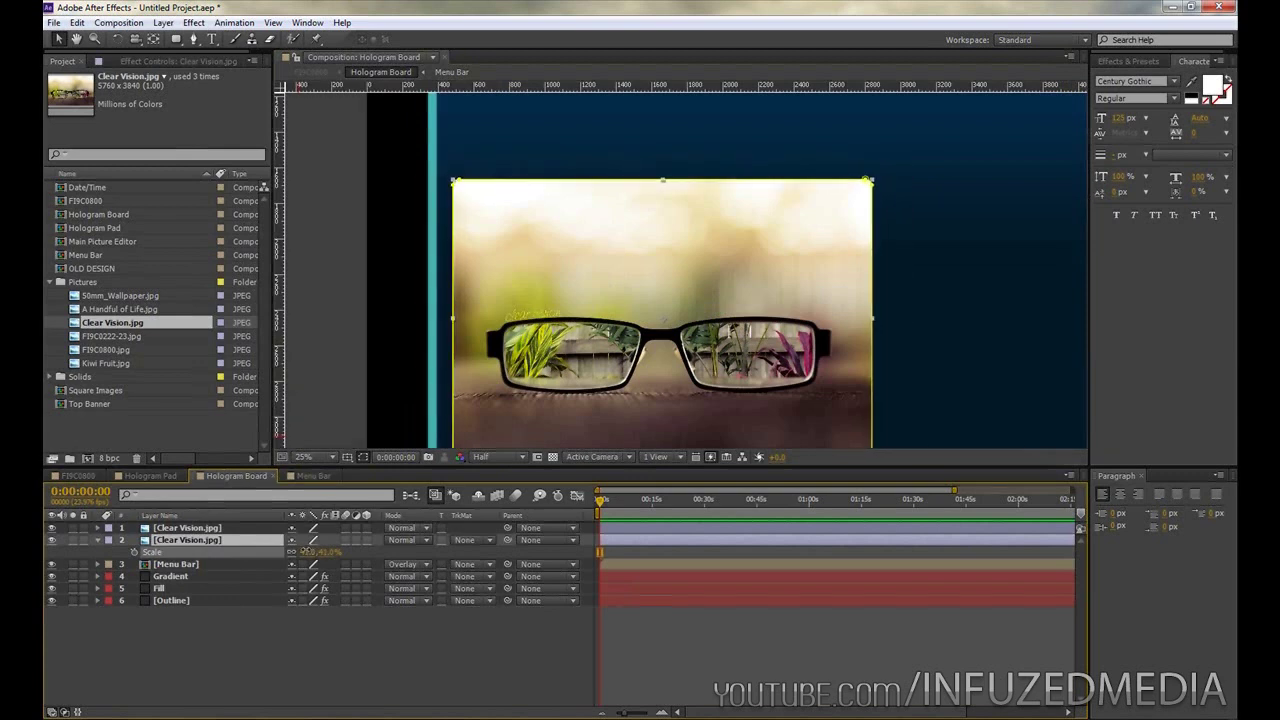
Step: Apply the Fill effect to the lower Clear Vision.jpg copy and set its color to a very dark grey
{"action": "left_click", "coordinate": [1128, 61]}
{"action": "left_click_drag", "start_coordinate": [1135, 165], "coordinate": [209, 540]}
{"action": "left_click", "coordinate": [176, 125]}
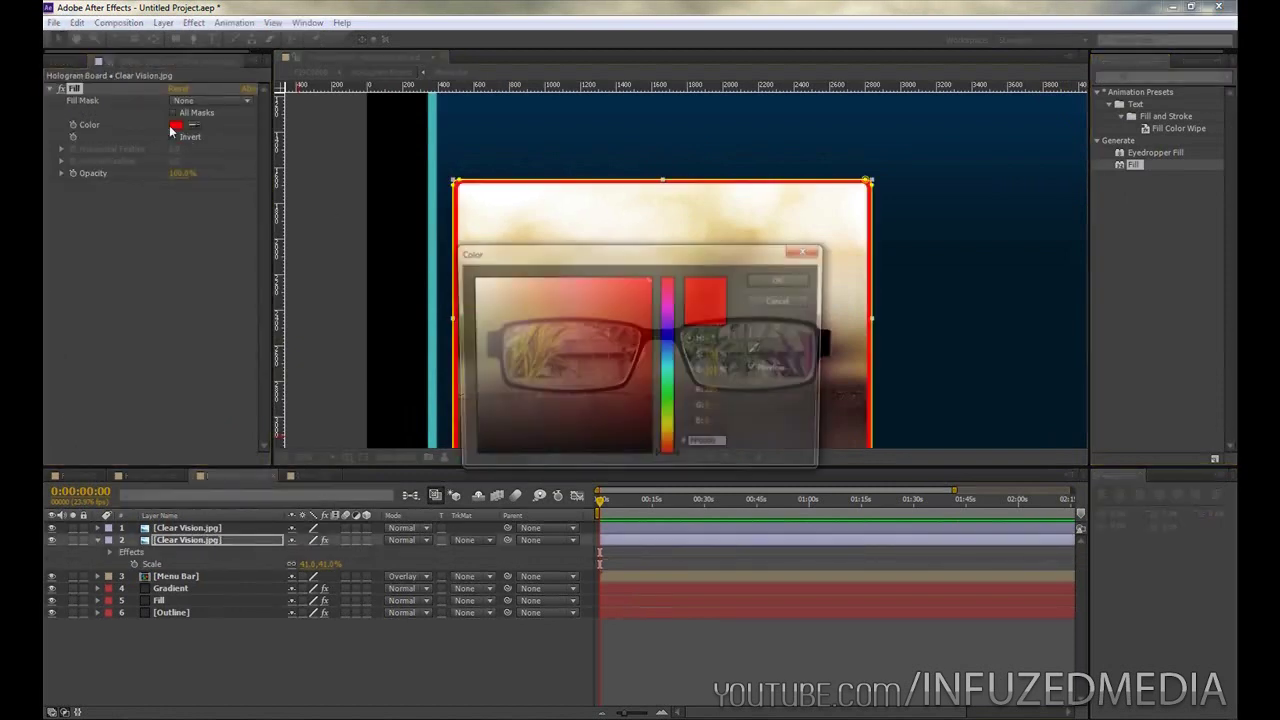
{"action": "left_click_drag", "start_coordinate": [520, 406], "coordinate": [471, 456]}
{"action": "left_click", "coordinate": [510, 423]}
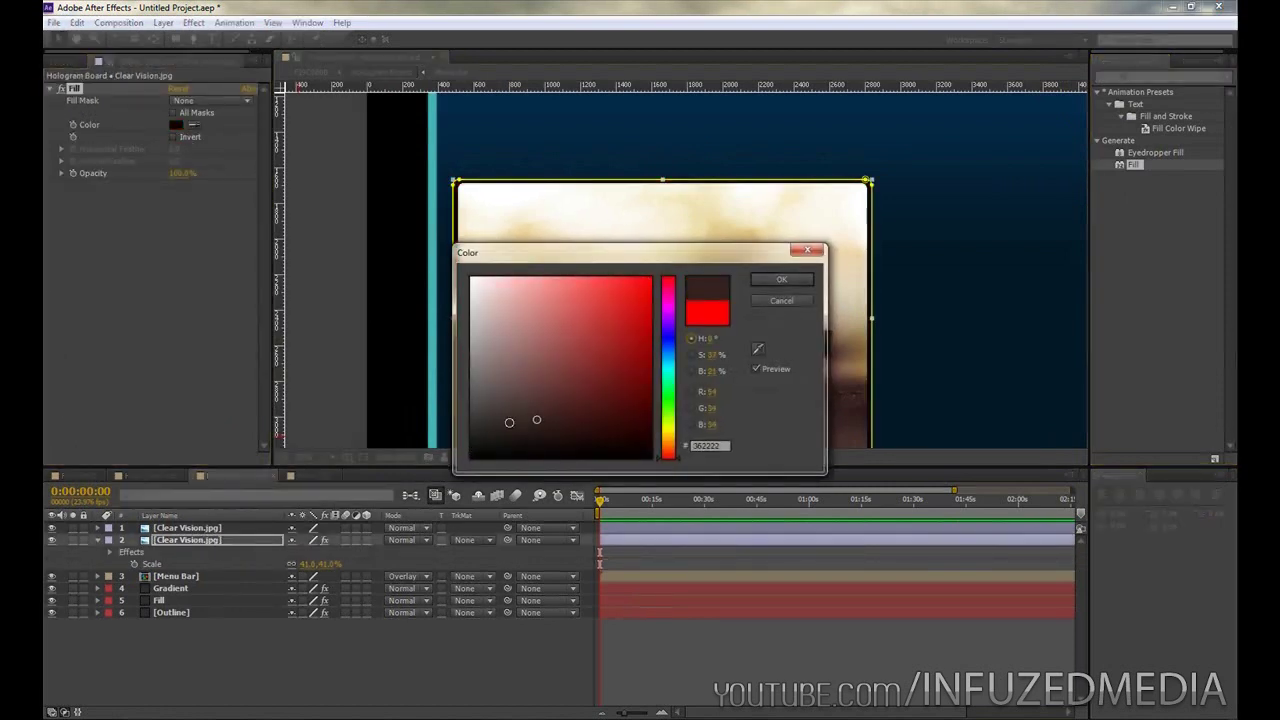
{"action": "left_click", "coordinate": [795, 280]}
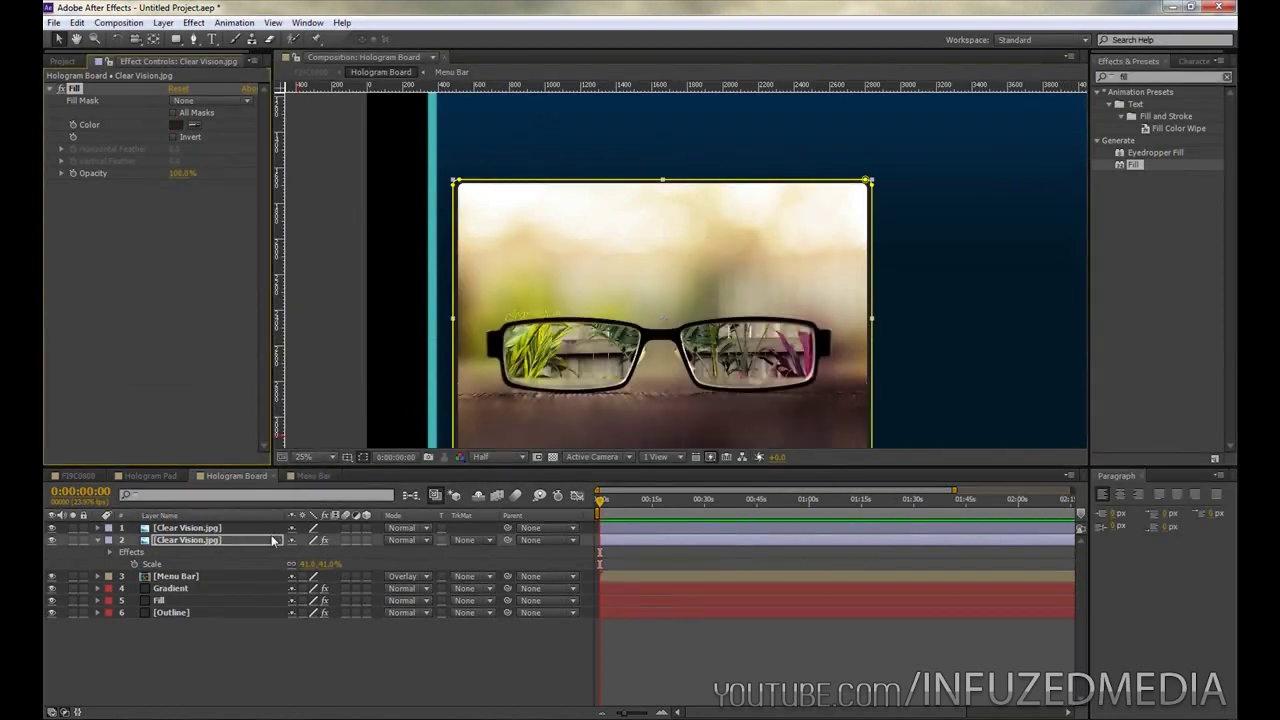
Step: Lower the opacity of the dark-filled Clear Vision.jpg copy to about 50% and deselect the layer
{"action": "key", "text": "t"}
{"action": "left_click", "coordinate": [256, 551]}
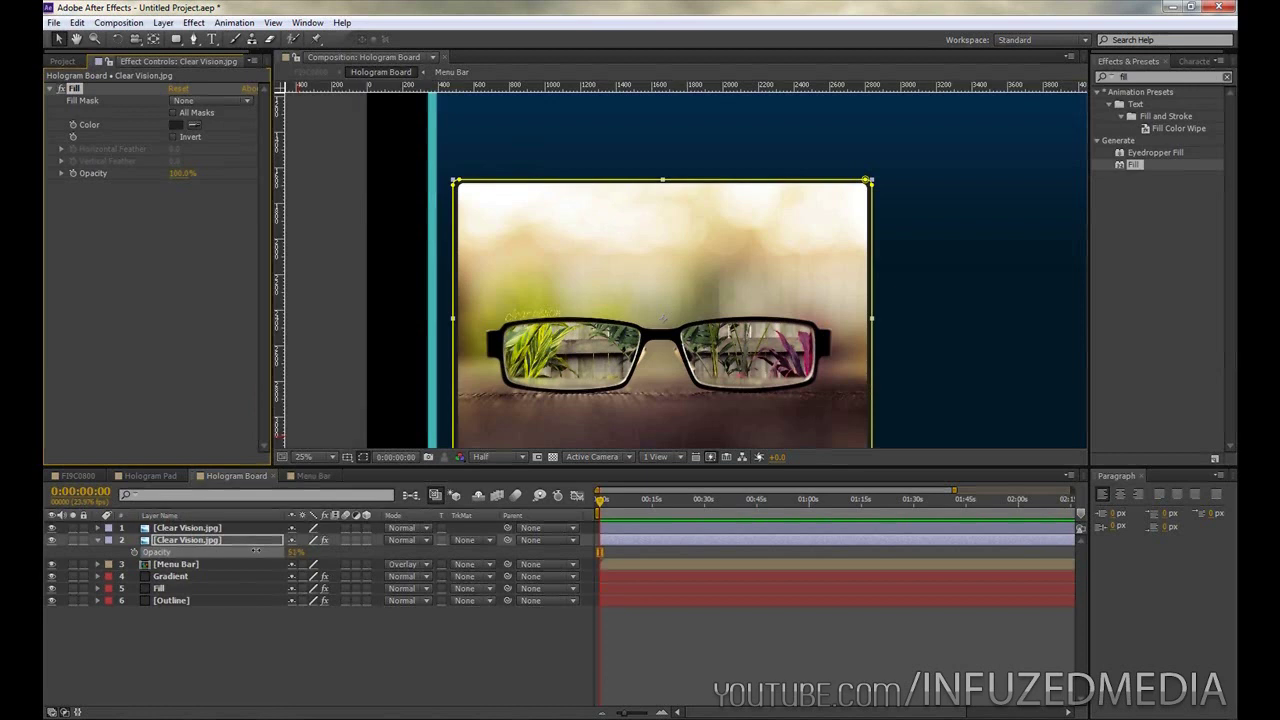
{"action": "left_click", "coordinate": [353, 244]}
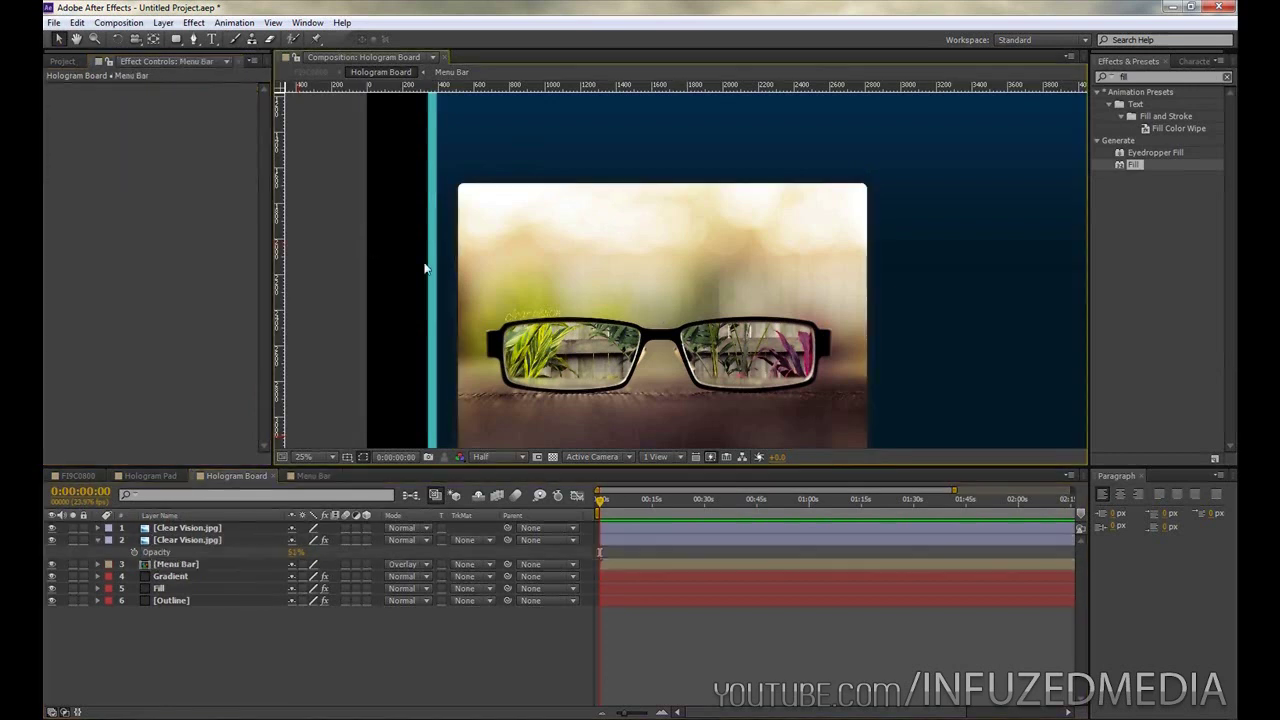
Step: Display the transparency grid and extend the top edge of the dark lower Clear Vision.jpg copy slightly upward to even out the border
{"action": "key", "text": "comma"}
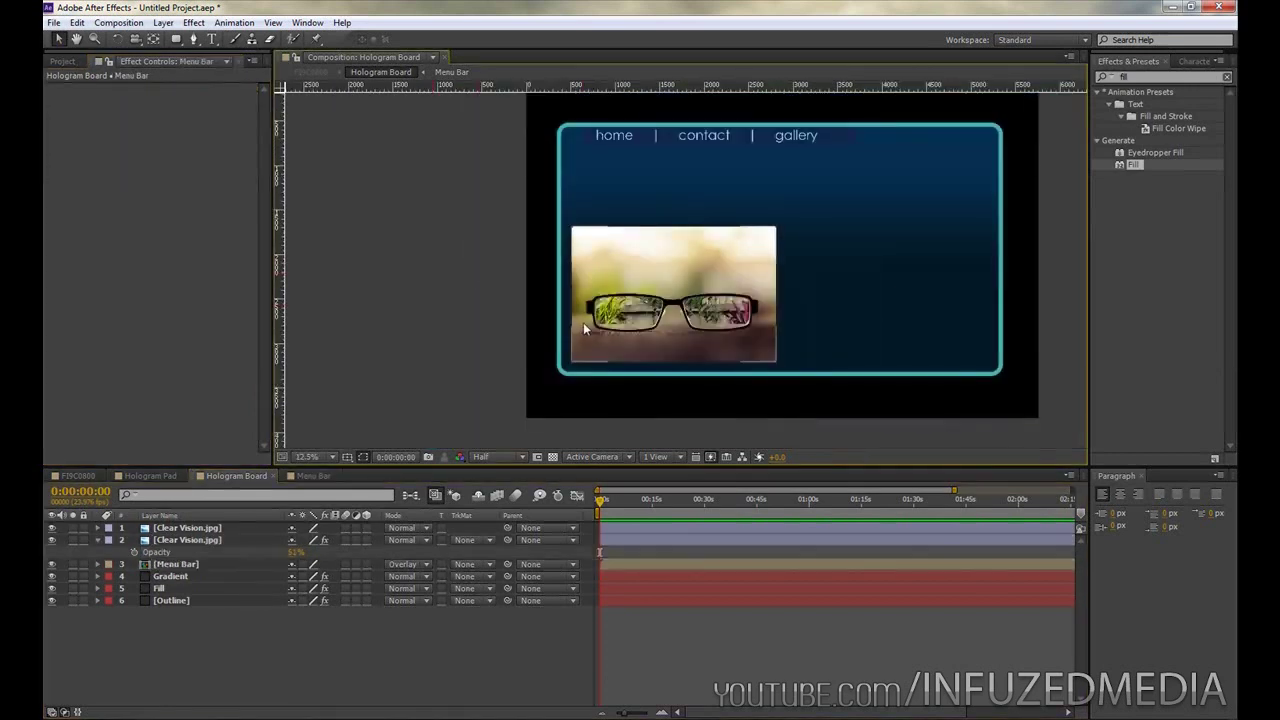
{"action": "left_click", "coordinate": [552, 457]}
{"action": "key", "text": "period"}
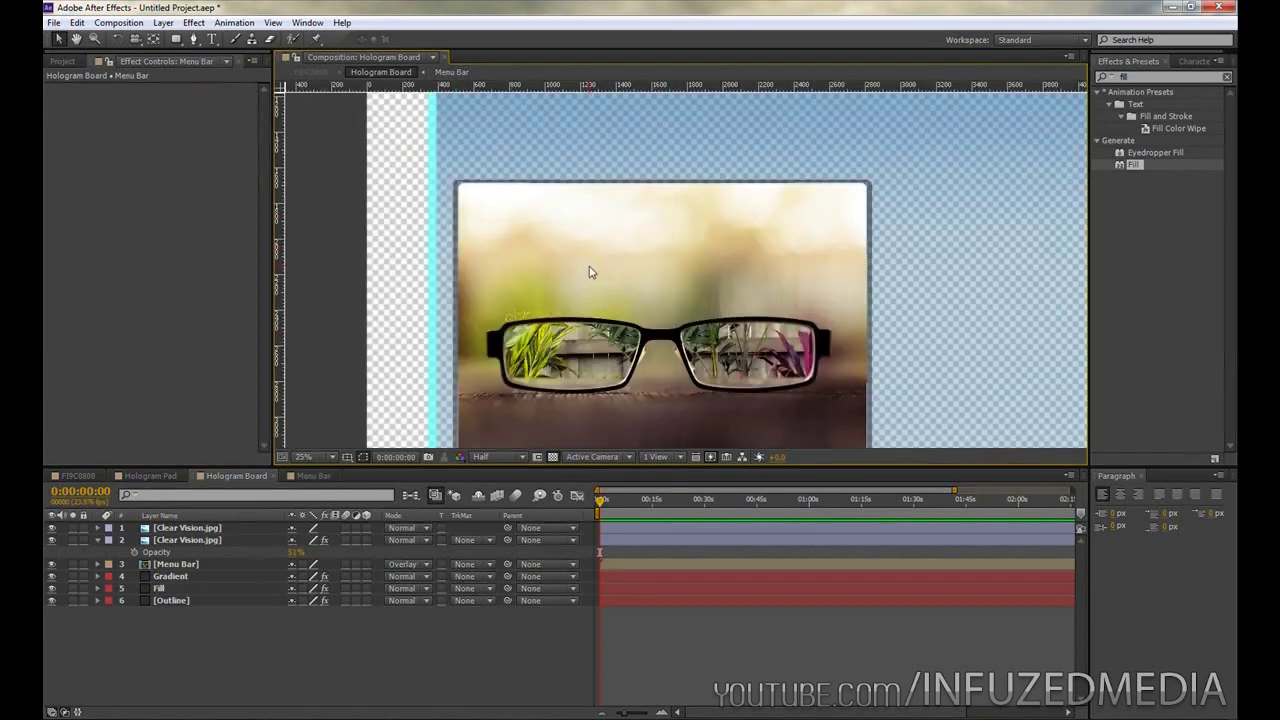
{"action": "scroll", "coordinate": [575, 255], "scroll_direction": "down", "scroll_amount": 2}
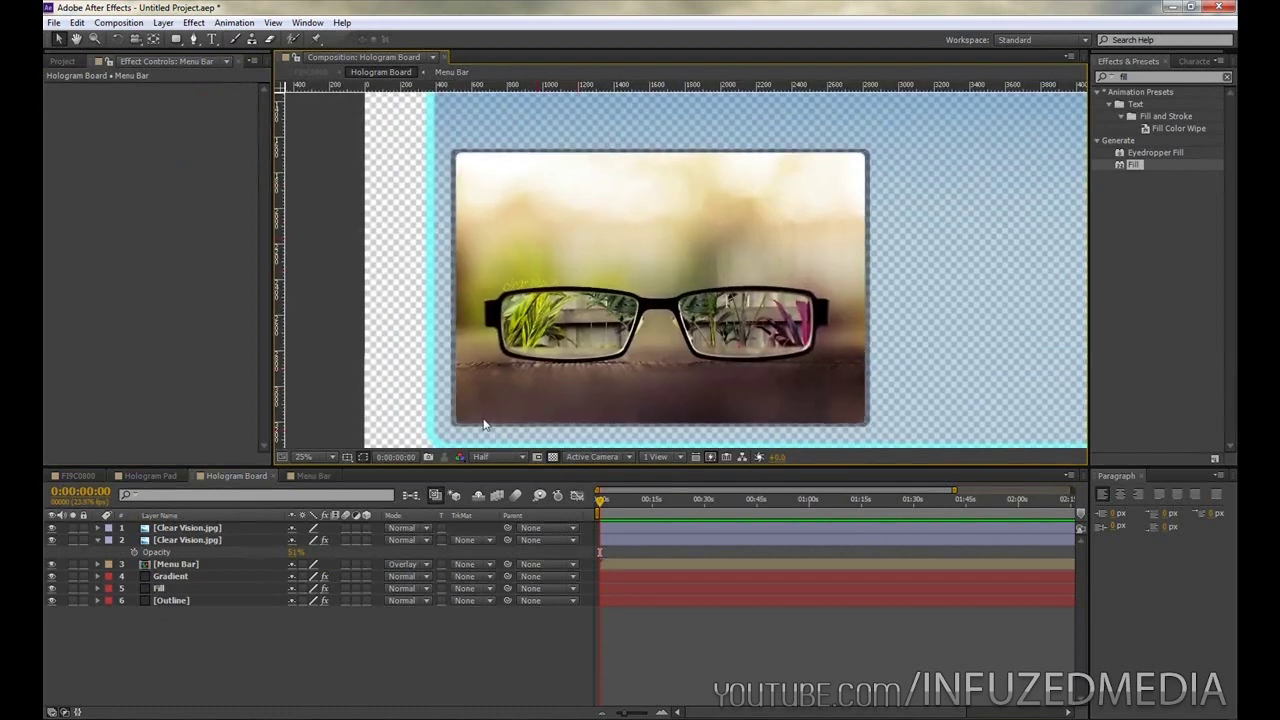
{"action": "left_click", "coordinate": [180, 544]}
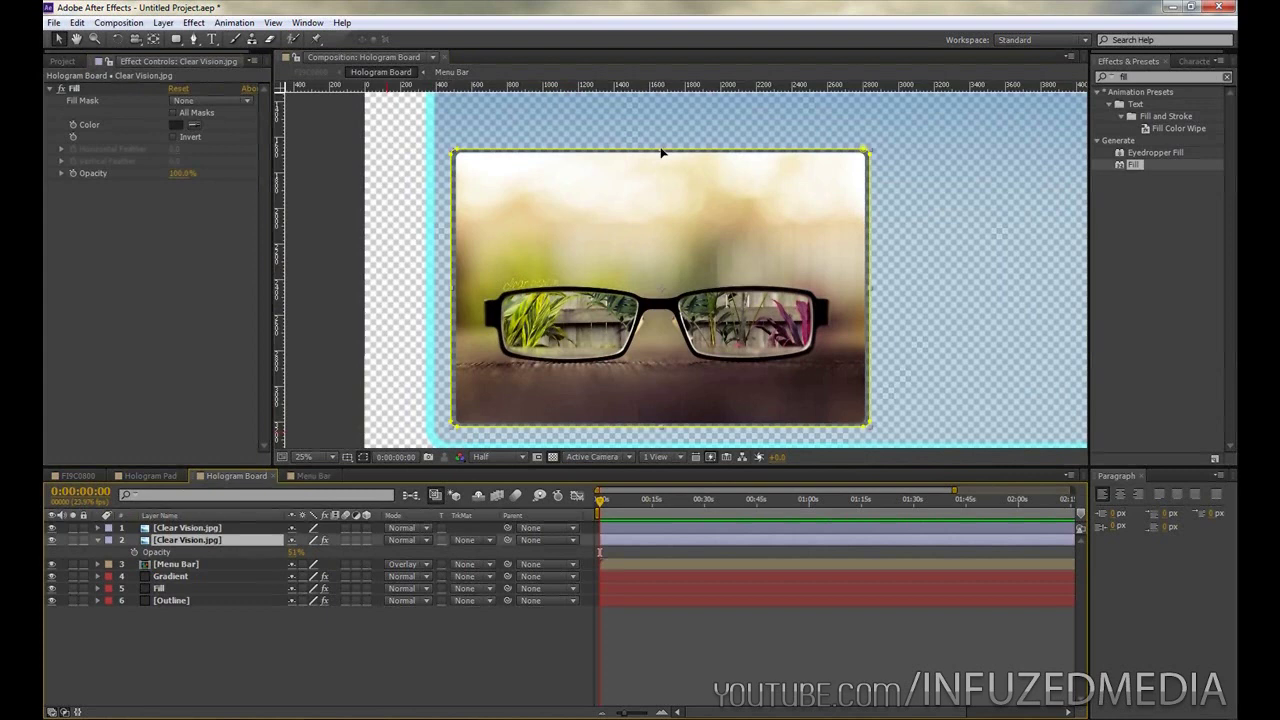
{"action": "left_click_drag", "start_coordinate": [660, 146], "coordinate": [660, 151]}
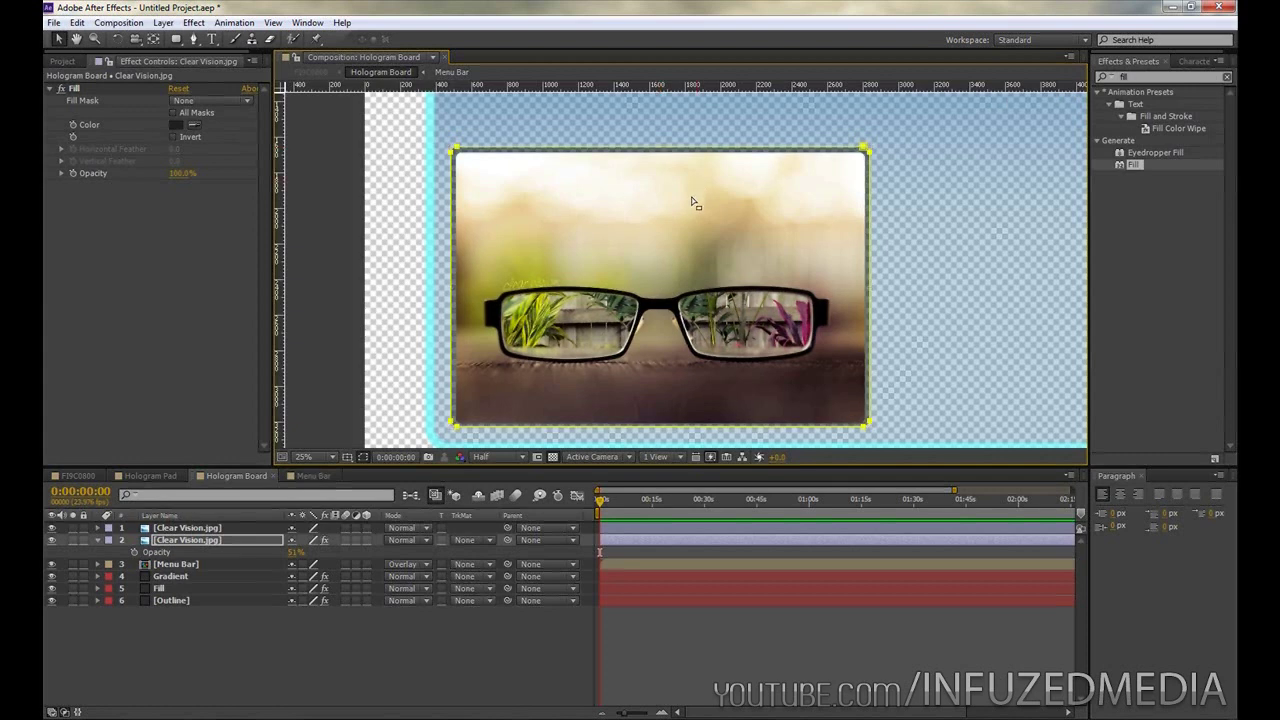
{"action": "left_click", "coordinate": [338, 240]}
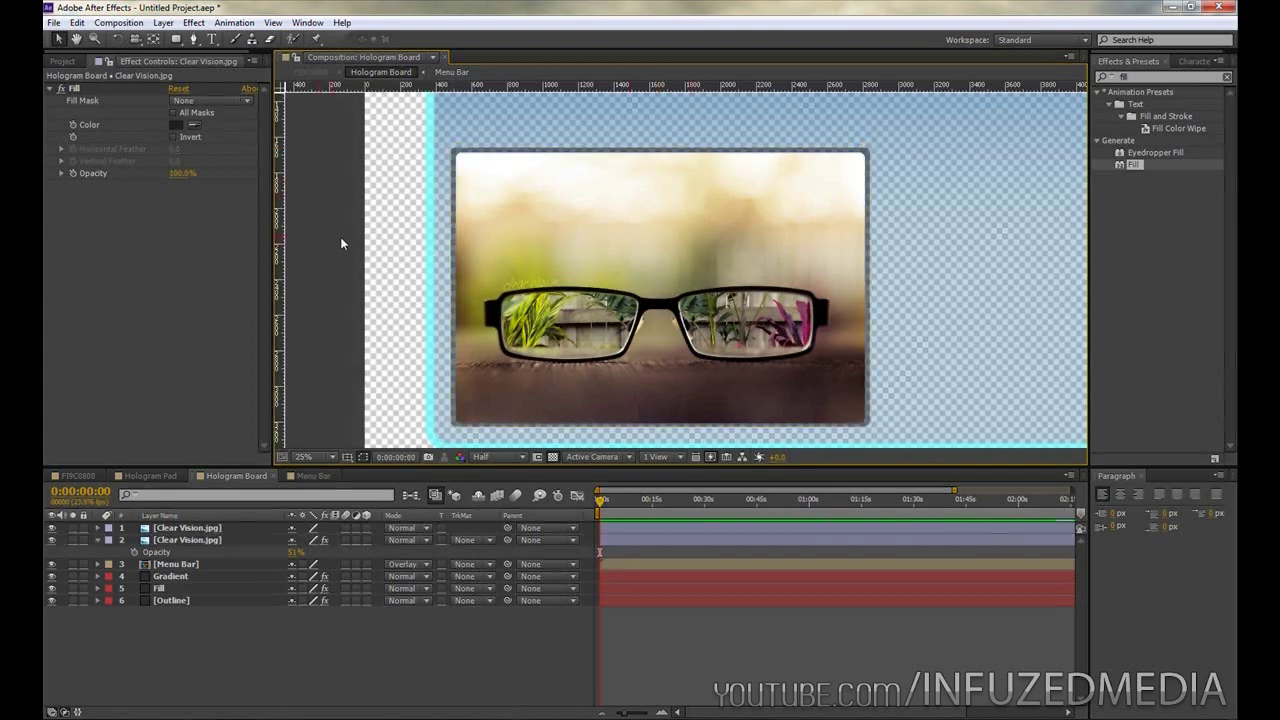
{"action": "key", "text": "comma"}
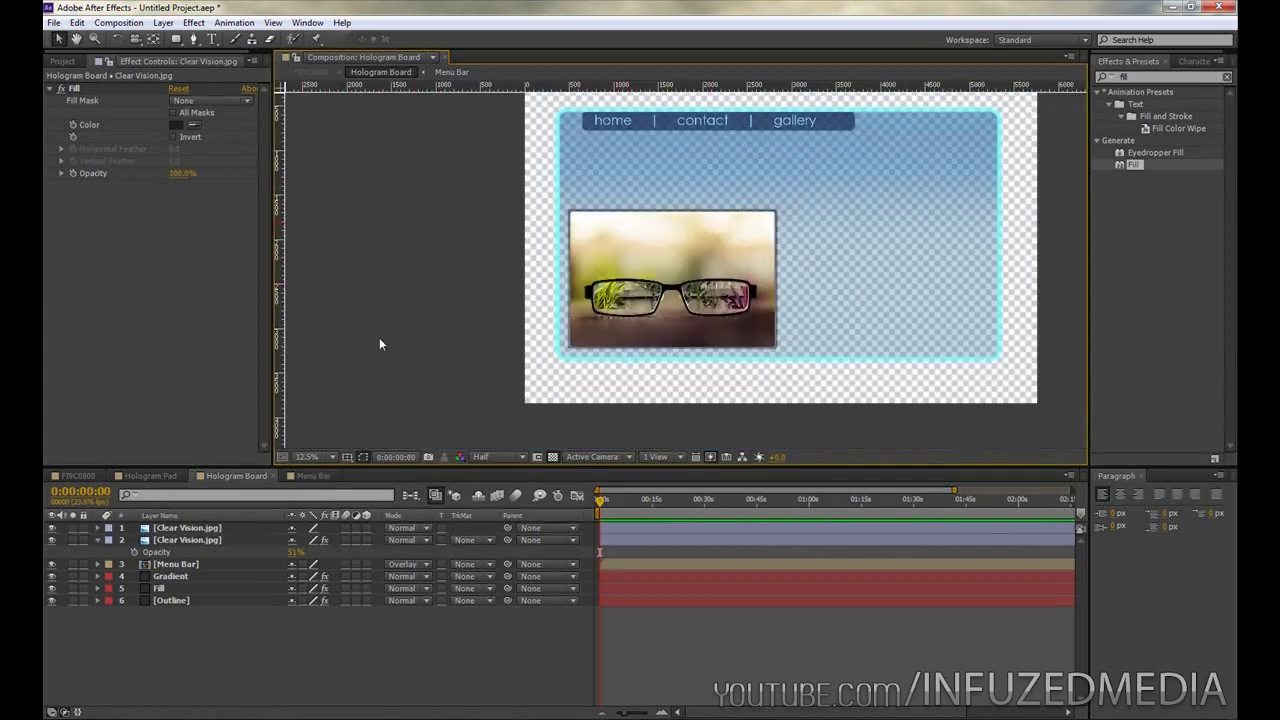
Step: Add the text "clear vision" and place it just above the upper-left corner of the glasses picture
{"action": "key", "text": "ctrl+grave"}
{"action": "key", "text": "ctrl+t"}
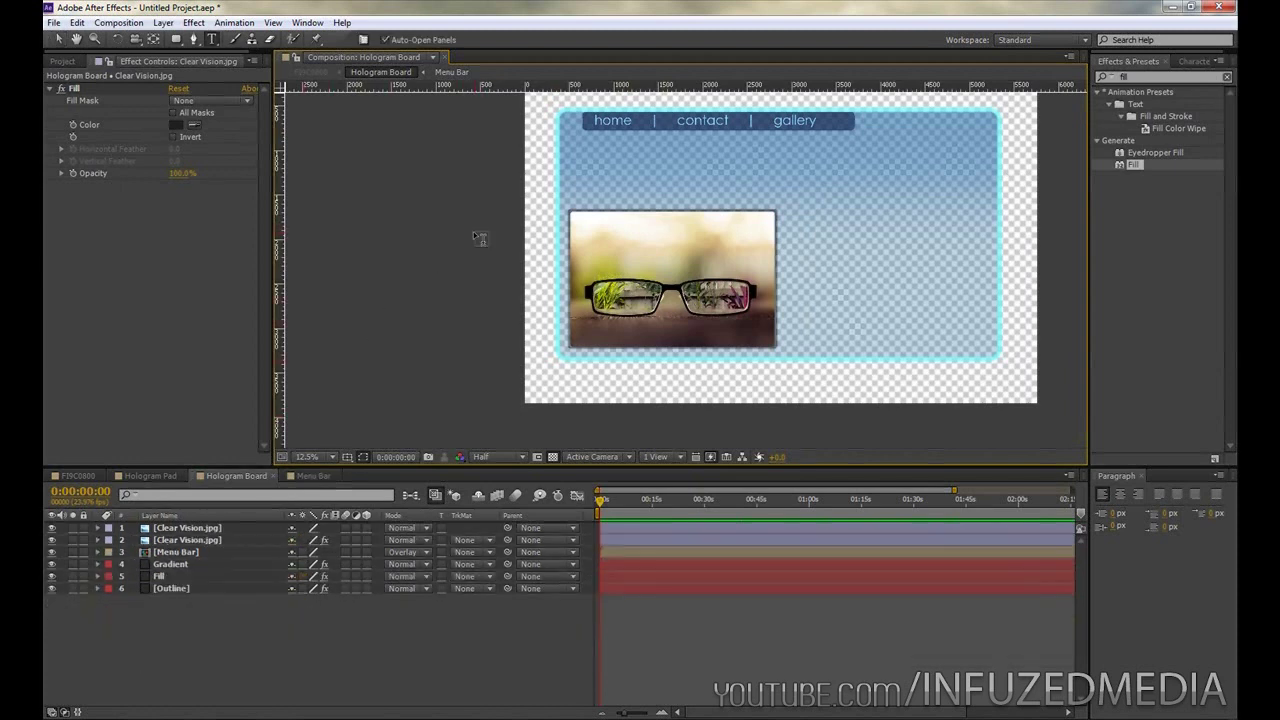
{"action": "left_click", "coordinate": [596, 207]}
{"action": "type", "text": "clea"}
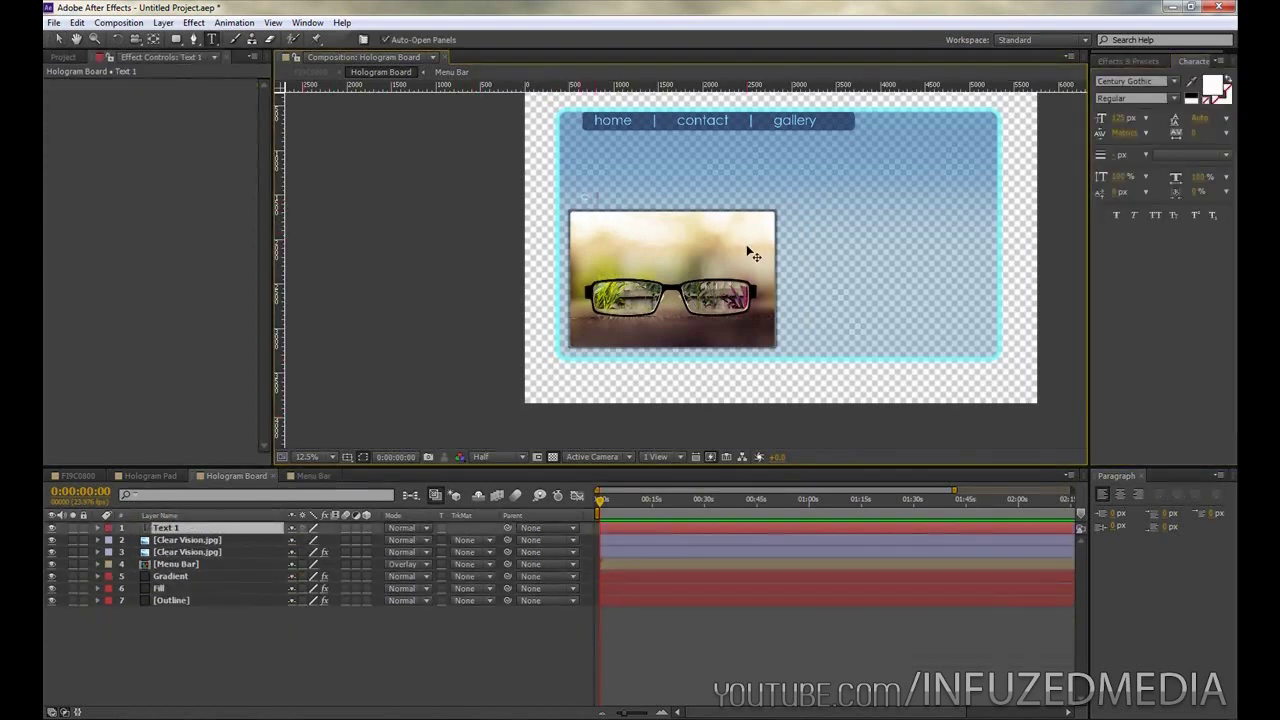
{"action": "type", "text": "r vision"}
{"action": "left_click", "coordinate": [58, 38]}
{"action": "scroll", "coordinate": [560, 200], "scroll_direction": "up", "scroll_amount": 2}
{"action": "left_click_drag", "start_coordinate": [553, 218], "coordinate": [536, 231]}
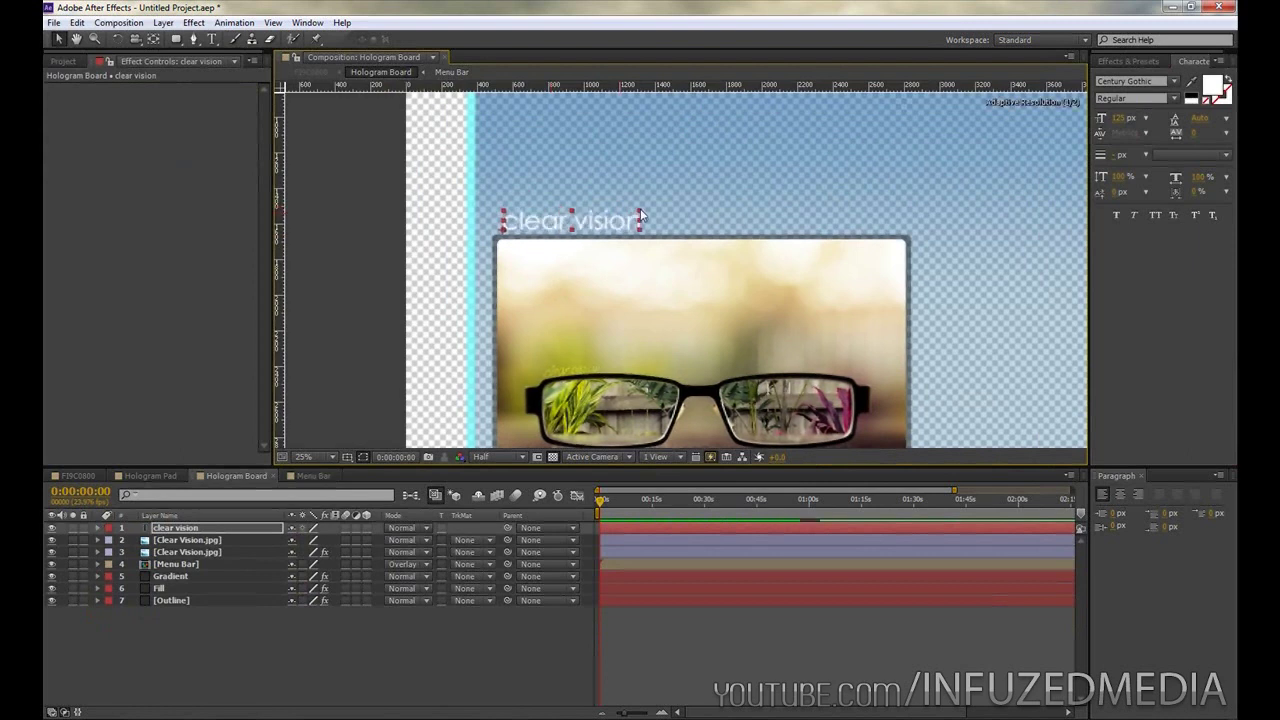
{"action": "left_click", "coordinate": [388, 201]}
{"action": "scroll", "coordinate": [483, 263], "scroll_direction": "down", "scroll_amount": 2}
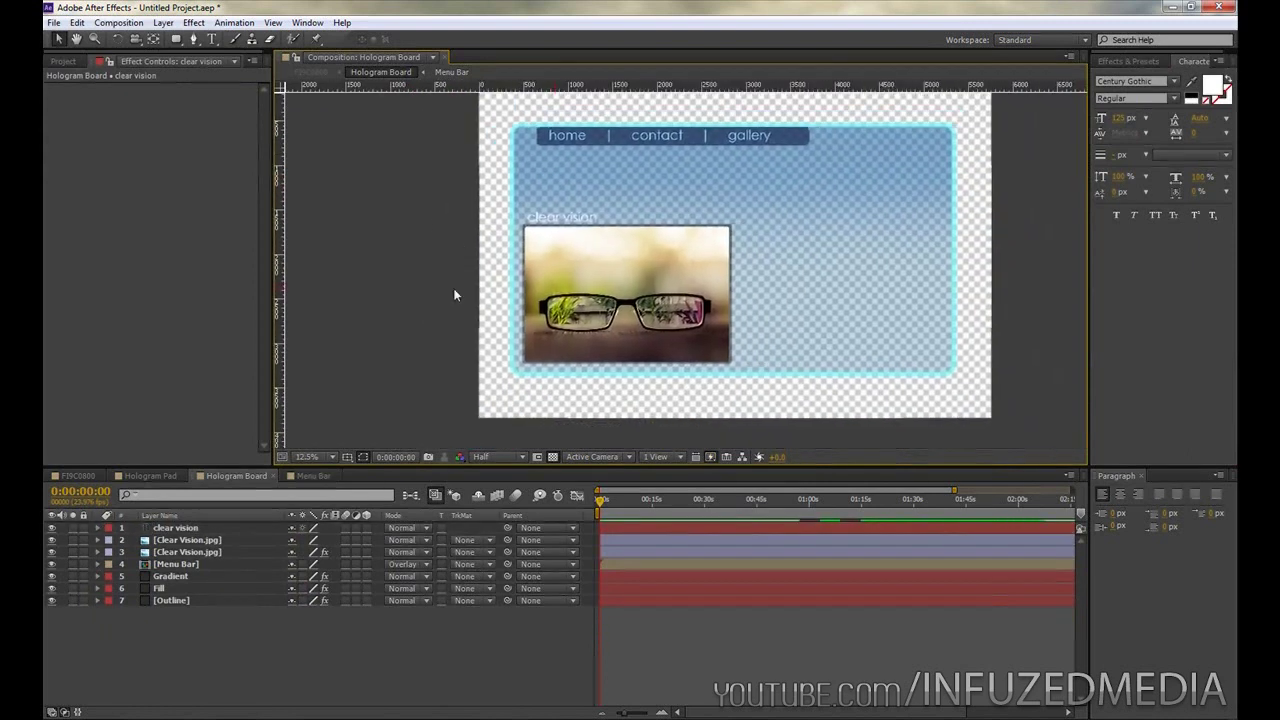
Step: Hide the transparency grid and compare the board with the finished Hologram Pad composition
{"action": "left_click", "coordinate": [553, 456]}
{"action": "left_click_drag", "start_coordinate": [686, 278], "coordinate": [670, 290]}
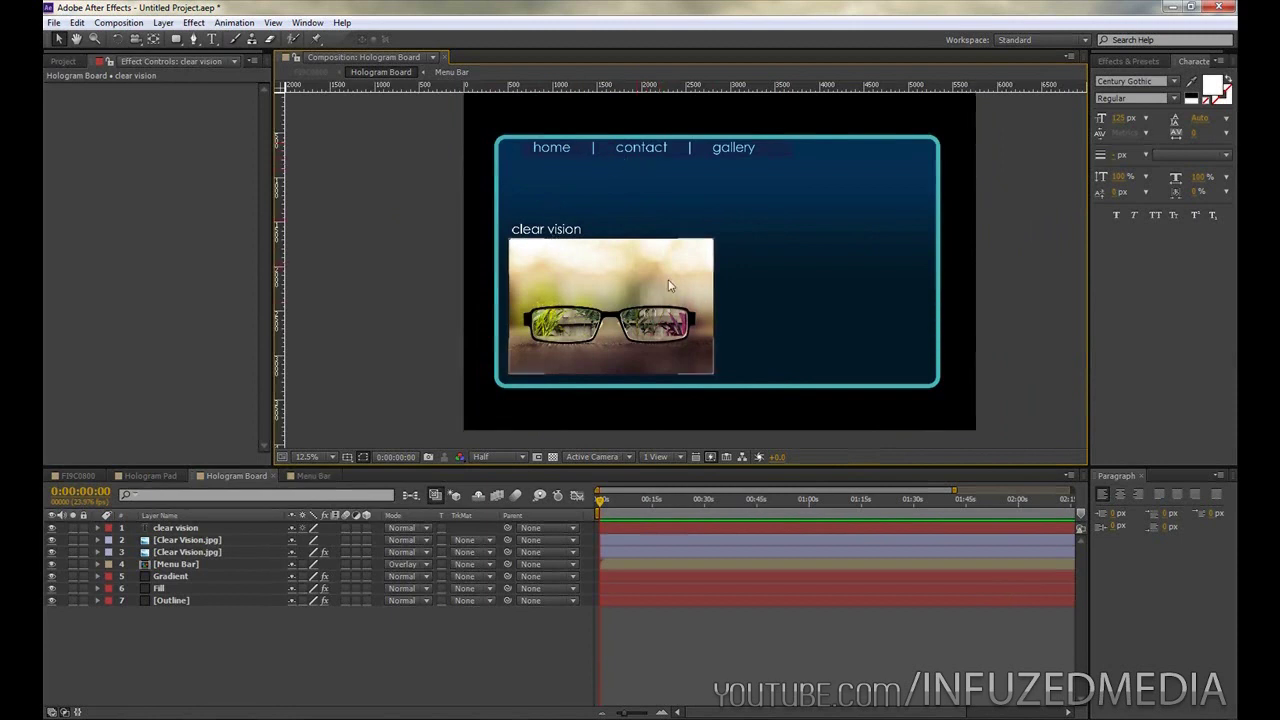
{"action": "key", "text": "period"}
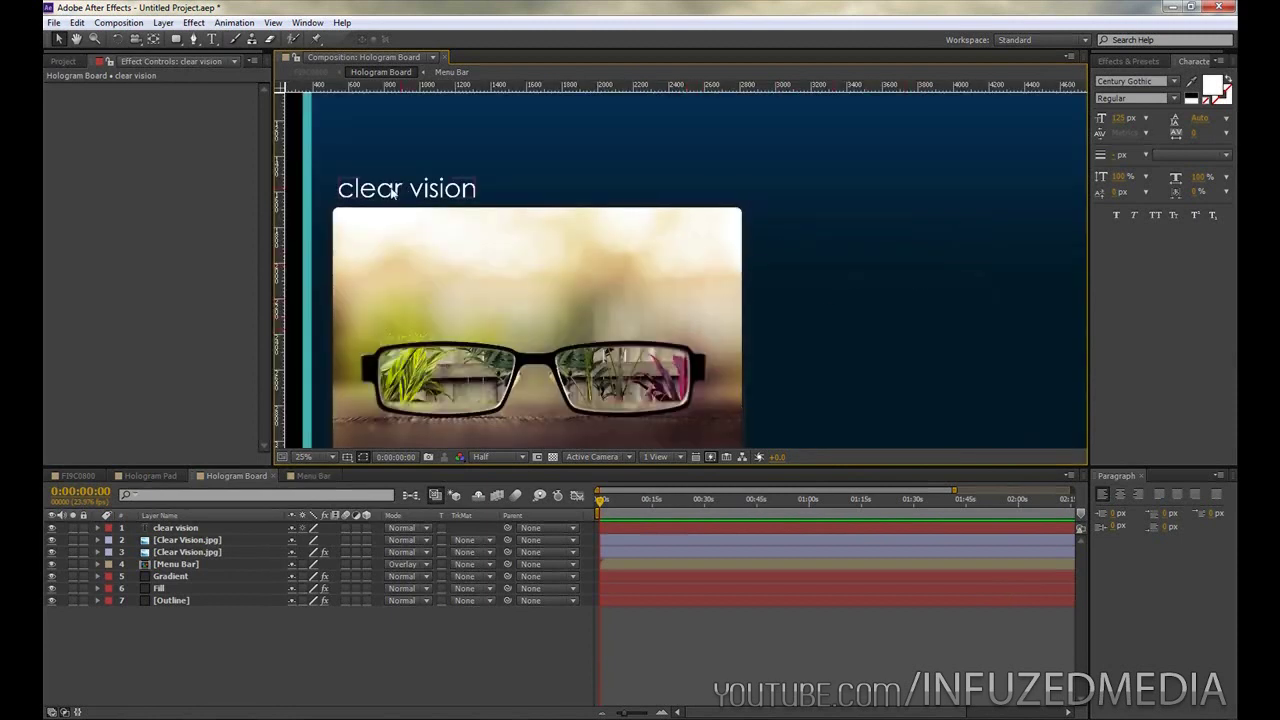
{"action": "key", "text": "comma"}
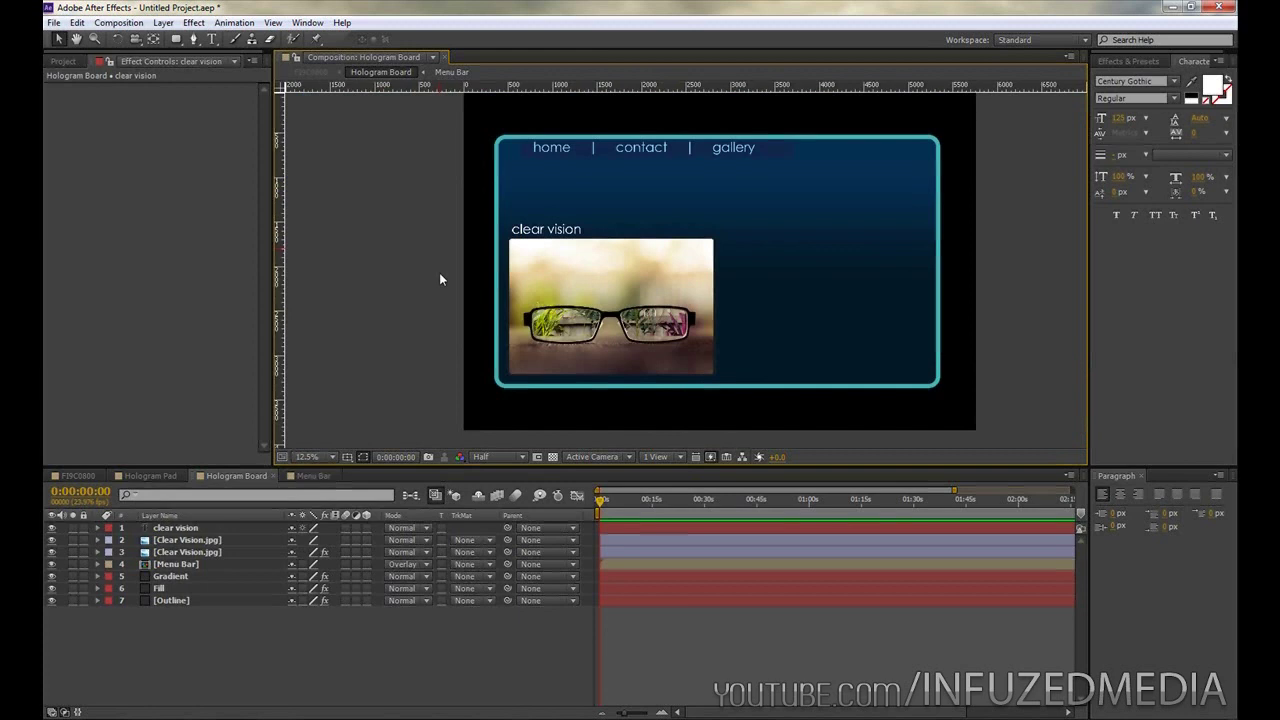
{"action": "left_click", "coordinate": [164, 470]}
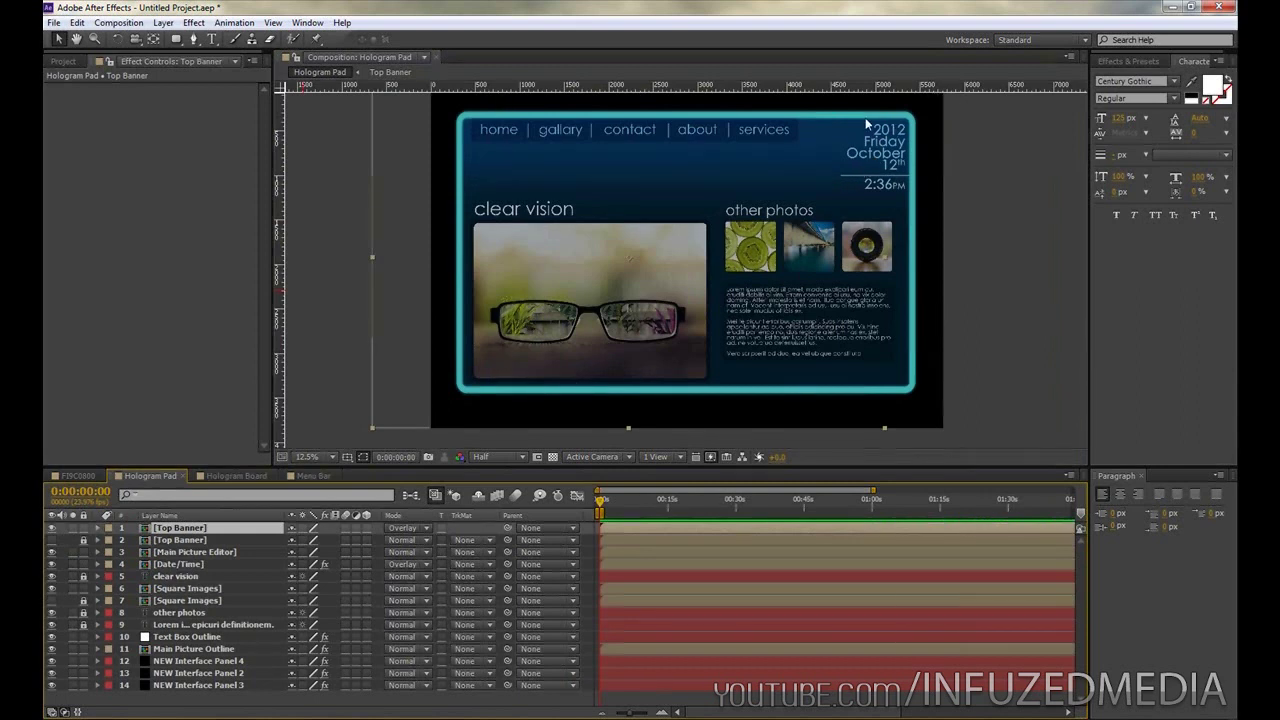
{"action": "left_click", "coordinate": [237, 476]}
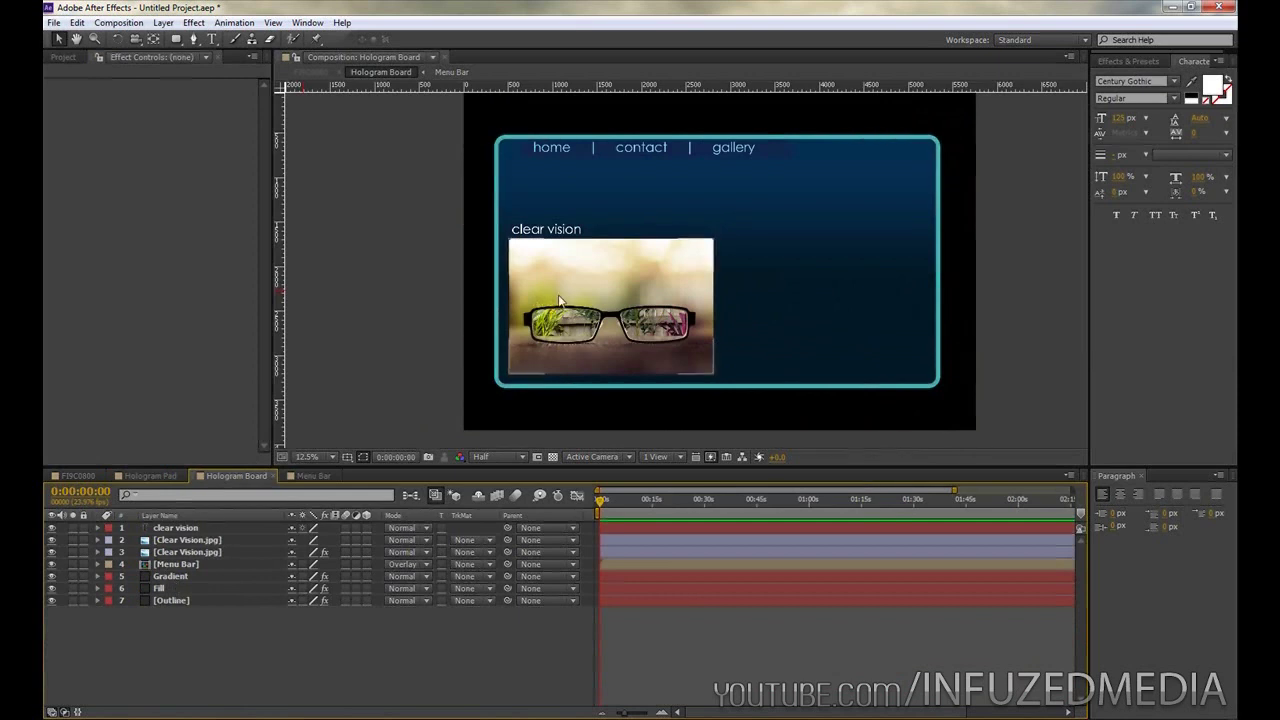
Step: Lower the opacity of the upper Clear Vision.jpg layer to 58%
{"action": "left_click", "coordinate": [577, 335]}
{"action": "key", "text": "t"}
{"action": "left_click_drag", "start_coordinate": [296, 552], "coordinate": [281, 552]}
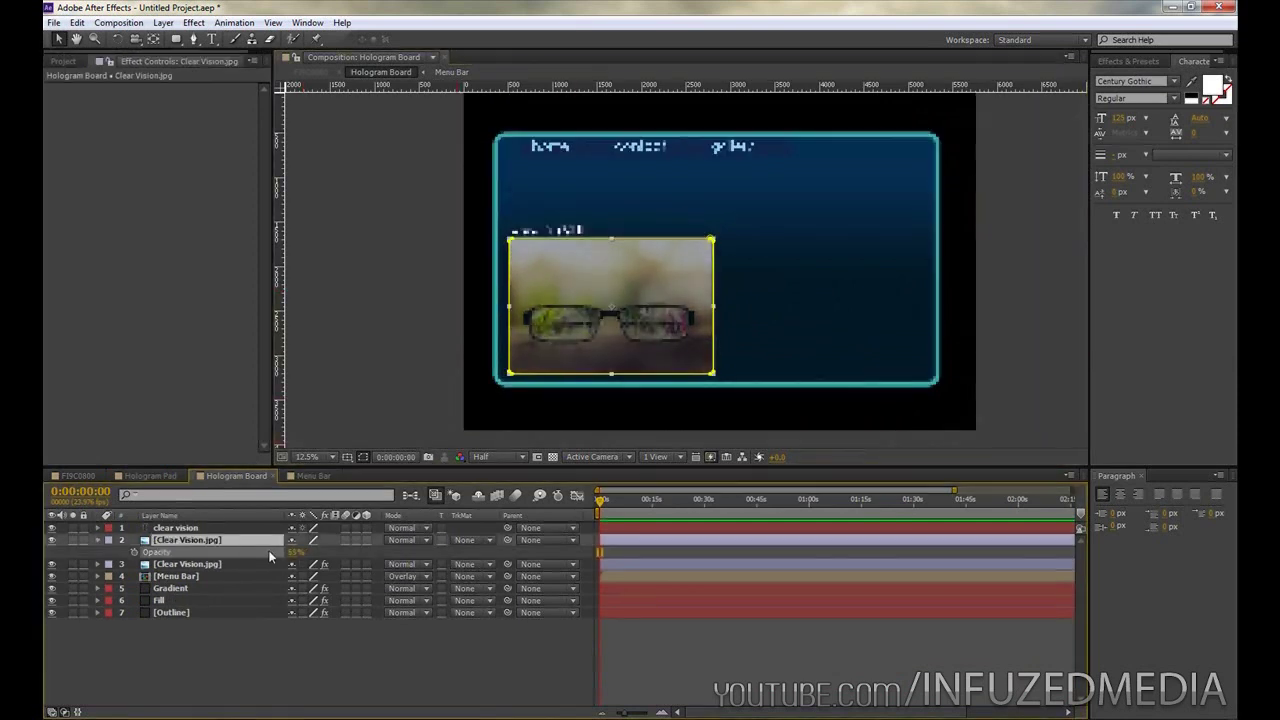
Step: Lower the opacity of the "clear vision" text layer to 60% and deselect it
{"action": "left_click", "coordinate": [528, 229]}
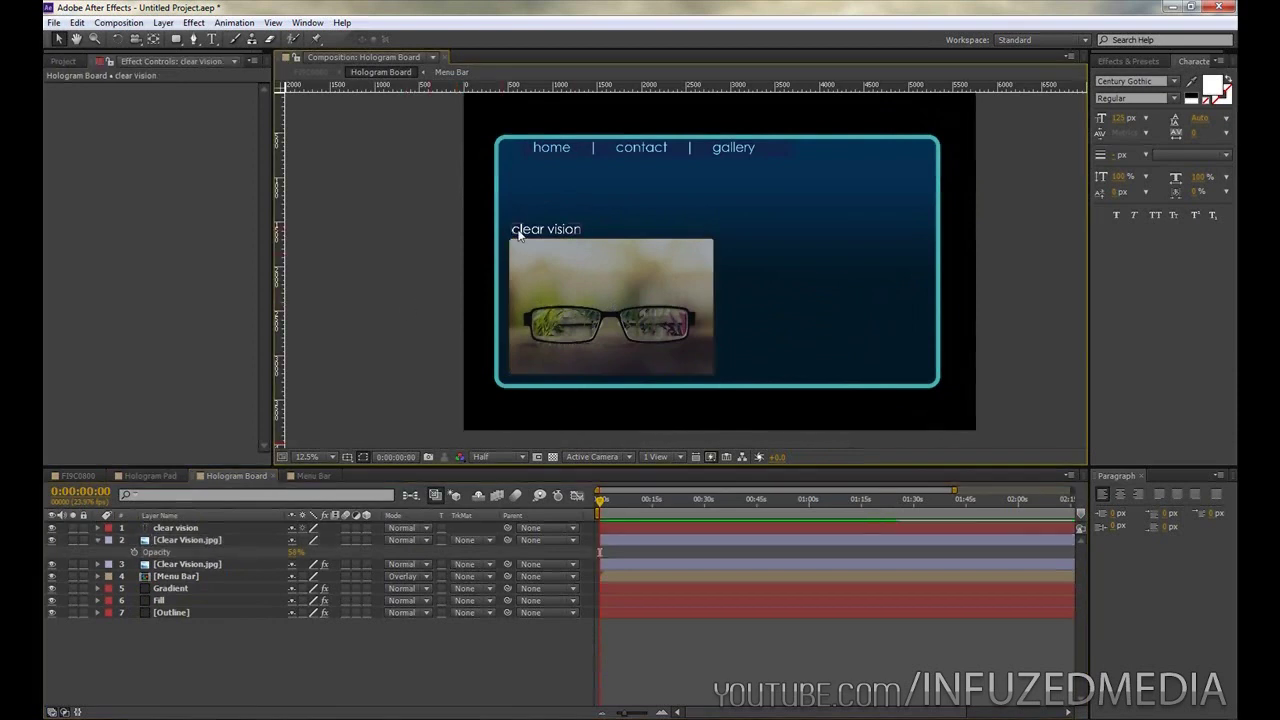
{"action": "key", "text": "t"}
{"action": "left_click_drag", "start_coordinate": [296, 540], "coordinate": [504, 248]}
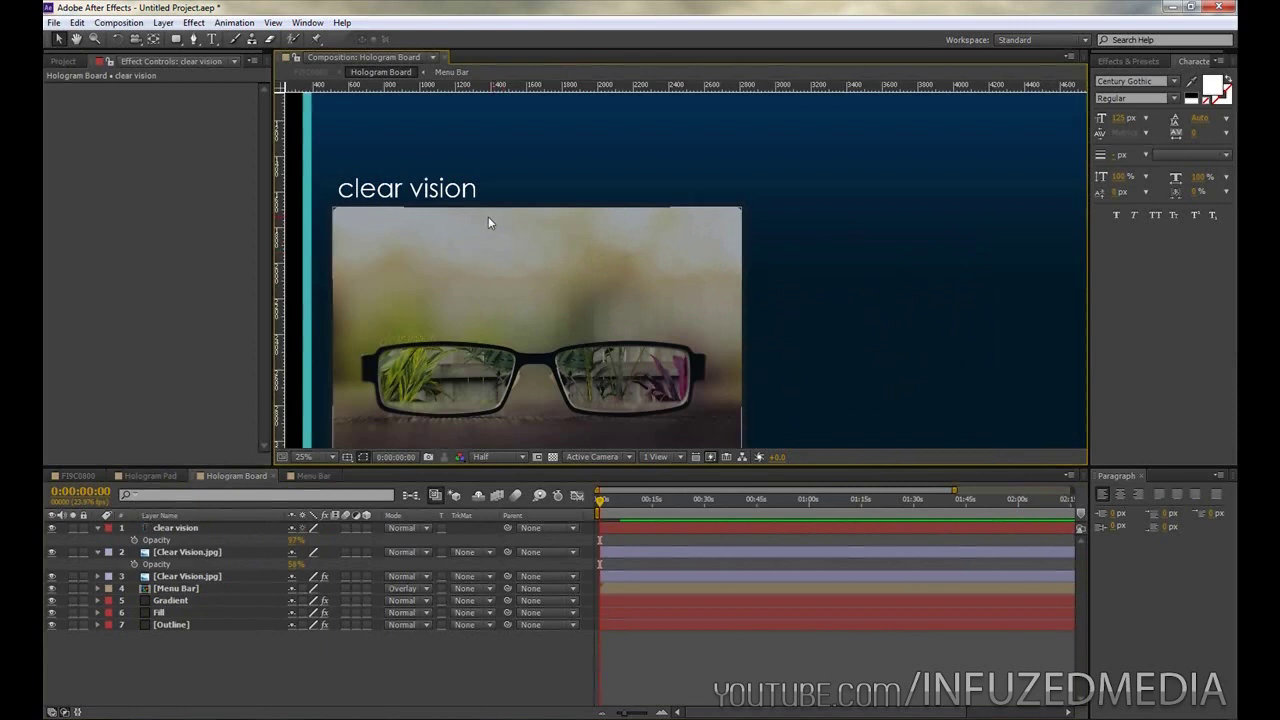
{"action": "left_click", "coordinate": [530, 232]}
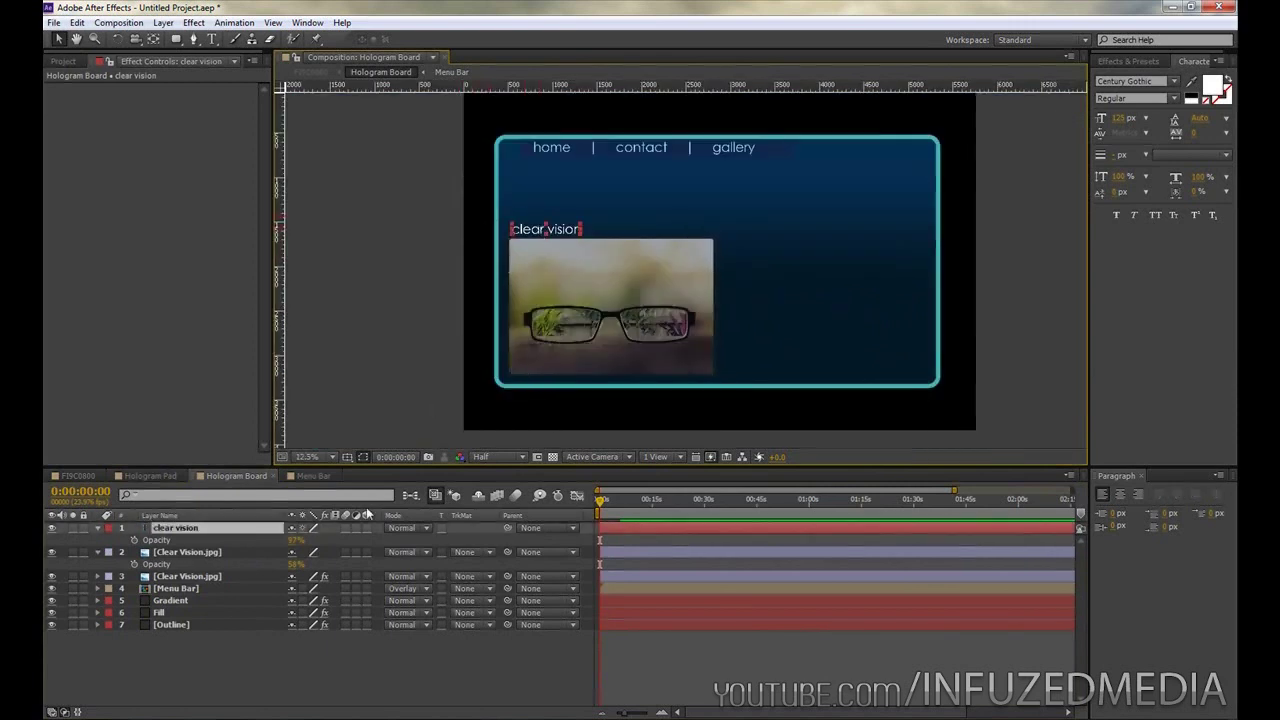
{"action": "left_click_drag", "start_coordinate": [296, 545], "coordinate": [275, 543]}
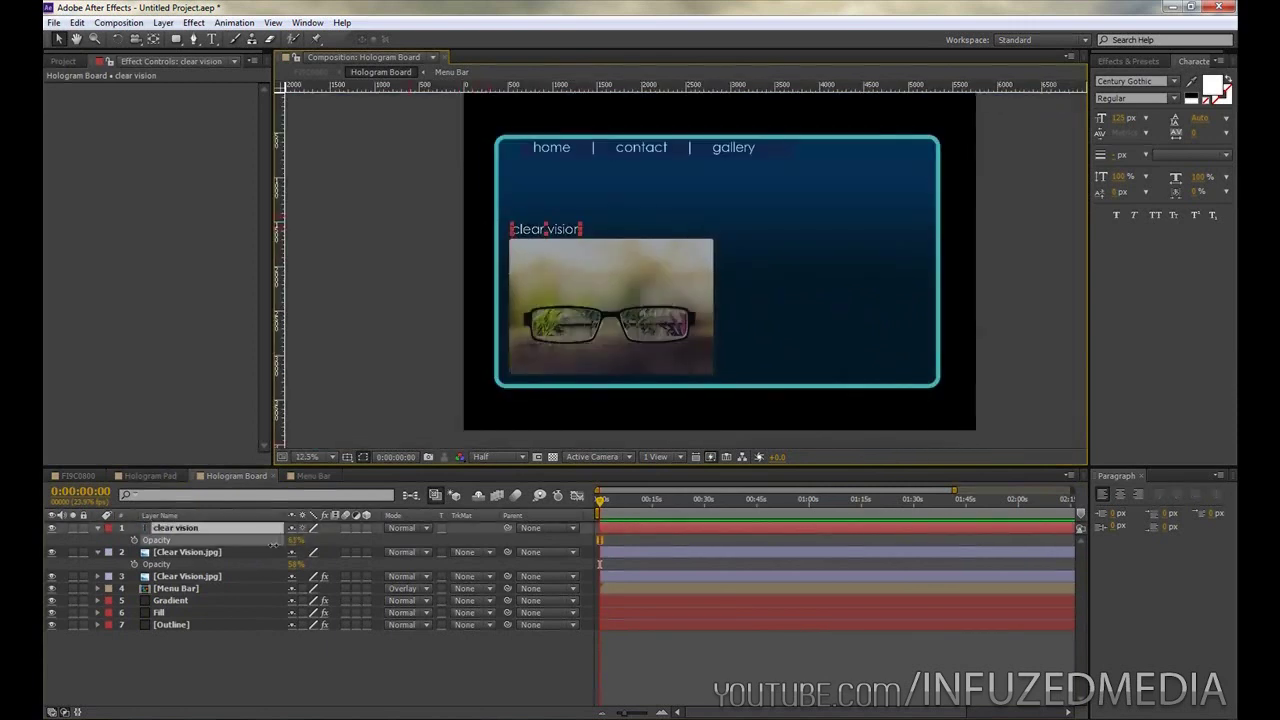
{"action": "left_click", "coordinate": [358, 346]}
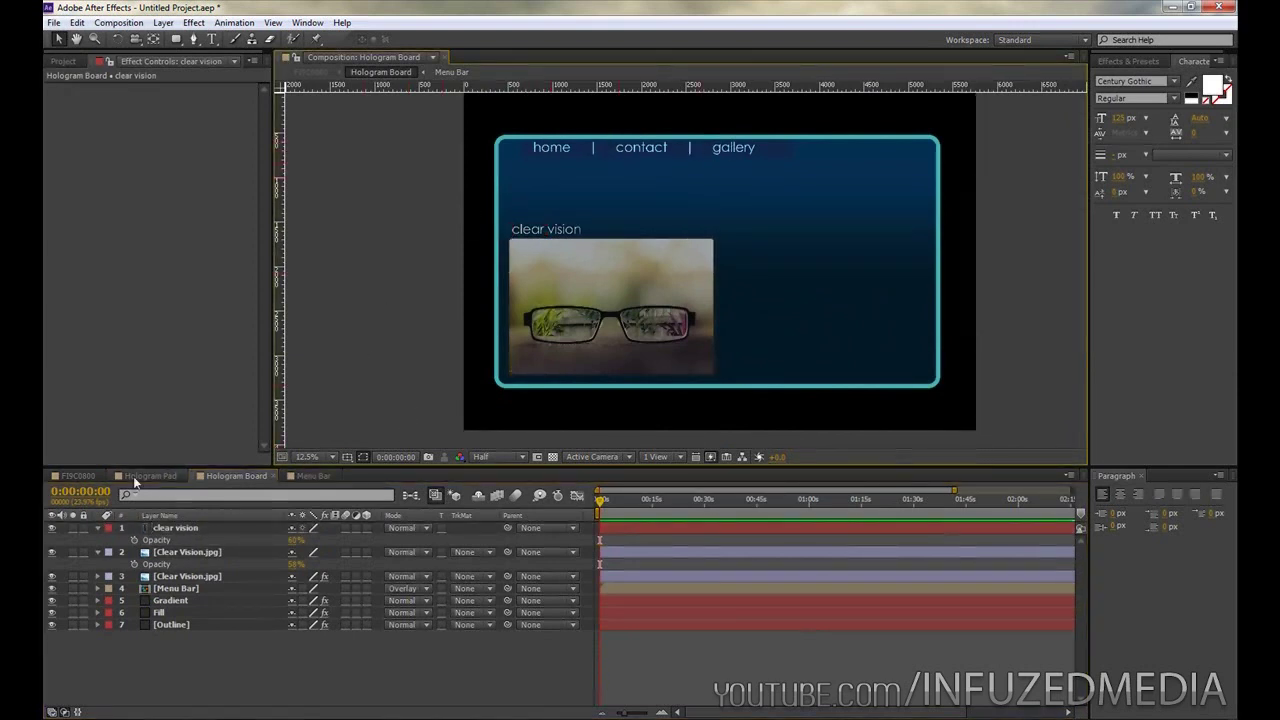
Step: In the FI9C0800 composition, make the Hologram Board layer 3D and set its scale to 45%
{"action": "left_click", "coordinate": [79, 477]}
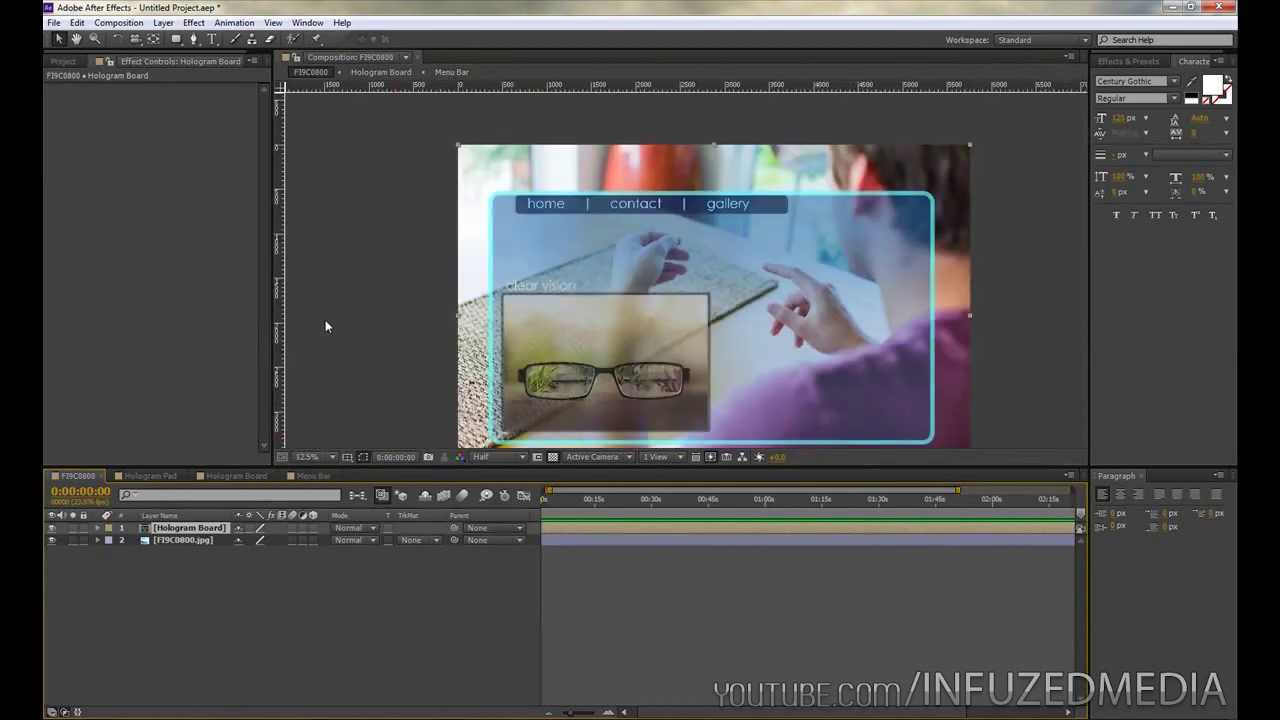
{"action": "key", "text": "comma"}
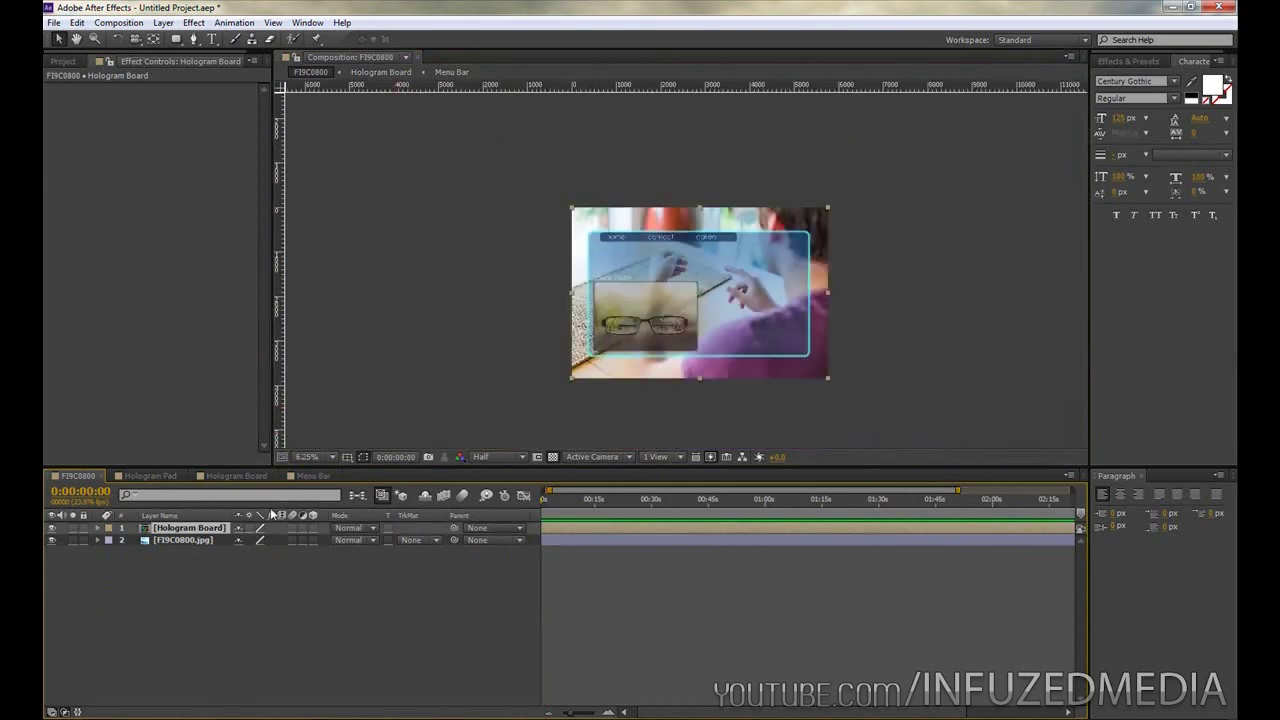
{"action": "left_click", "coordinate": [313, 528]}
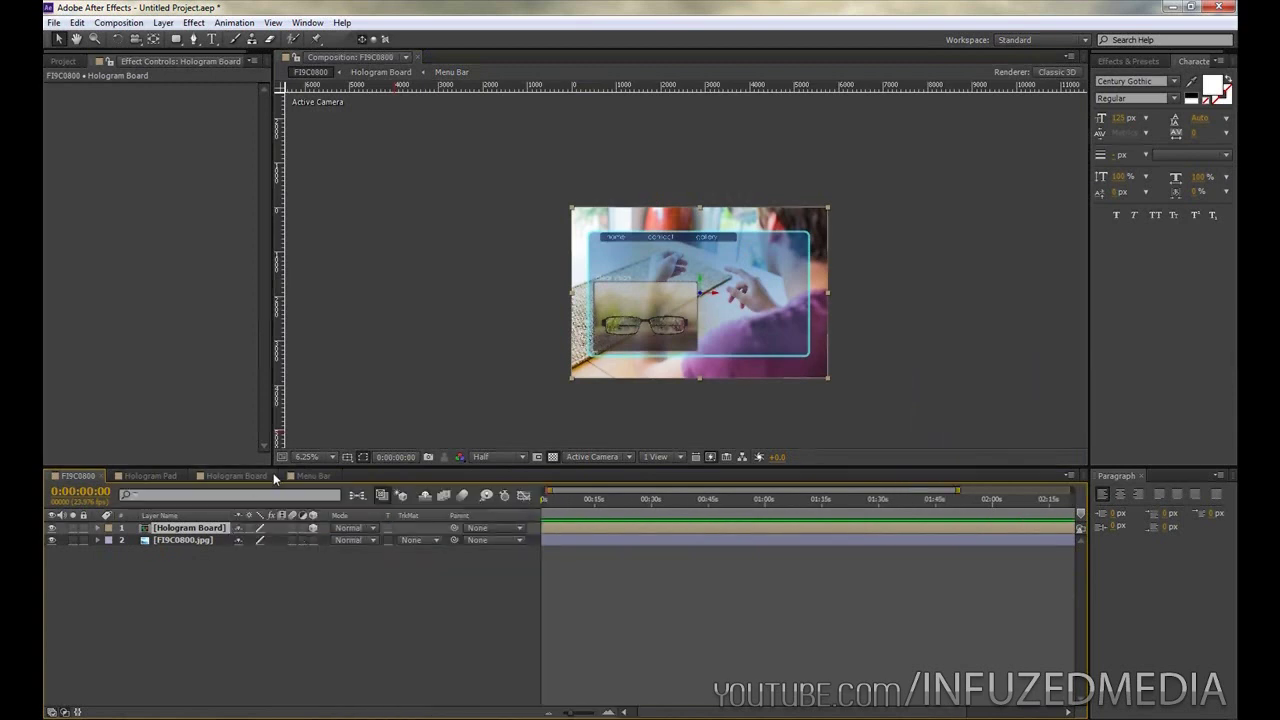
{"action": "key", "text": "r"}
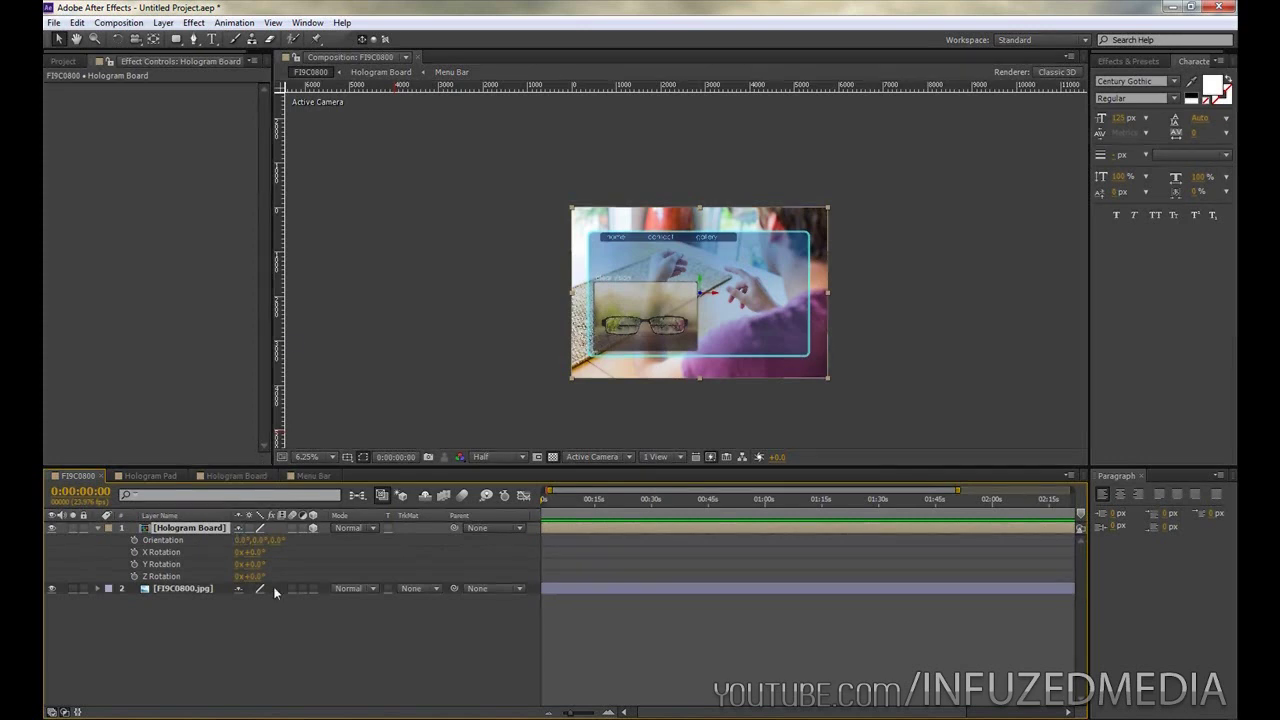
{"action": "key", "text": "shift+s"}
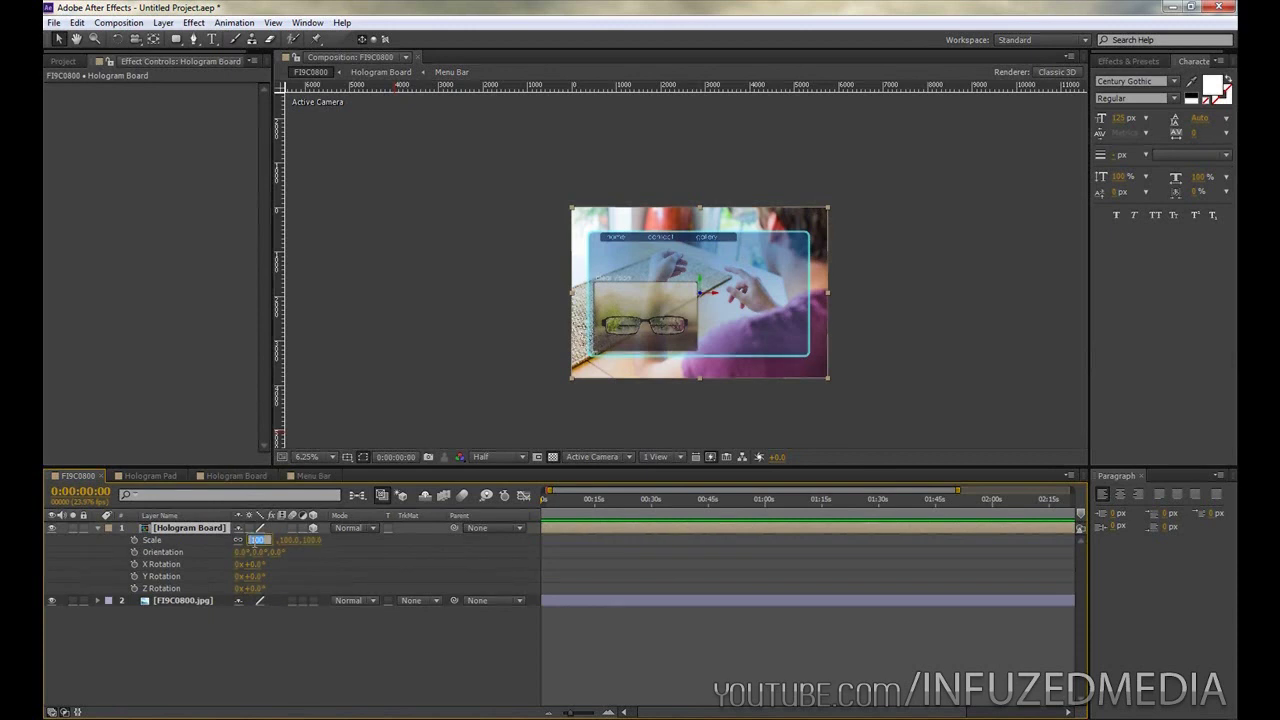
{"action": "type", "text": "45"}
{"action": "key", "text": "Return"}
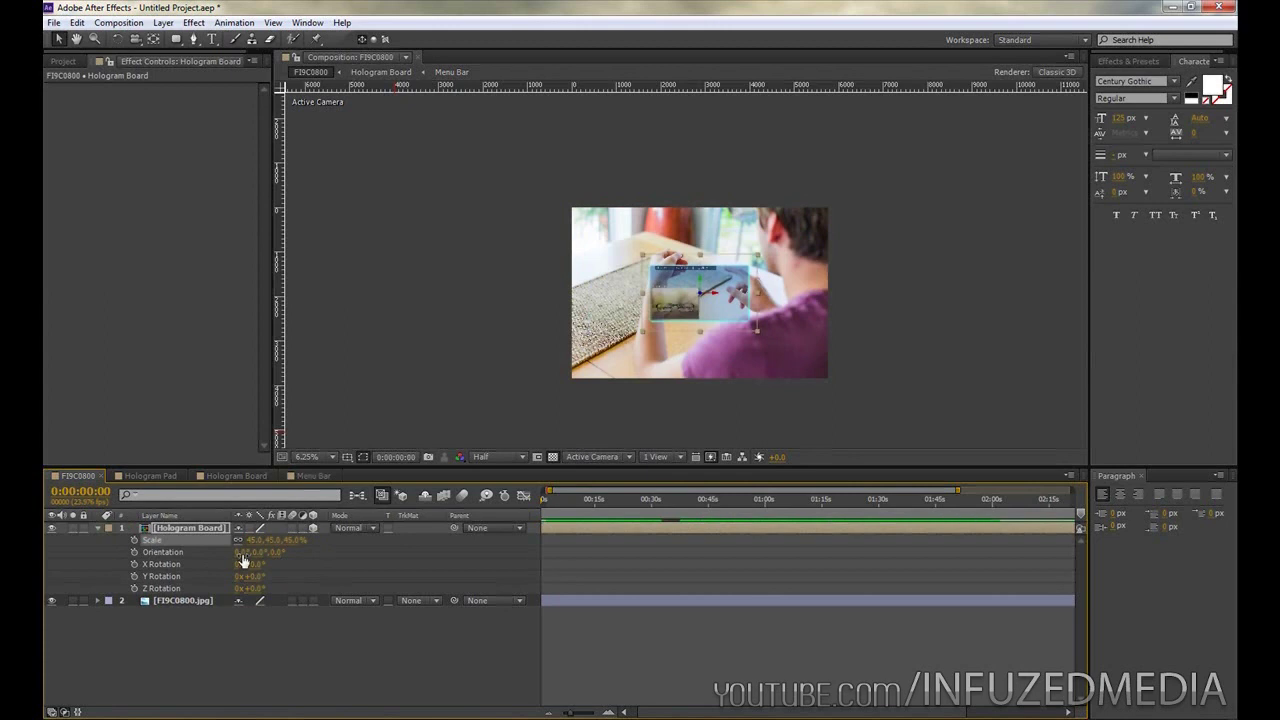
Step: Set the Hologram Board's X orientation to 358°, X rotation to -3°, Y rotation to -13° and Z rotation to -3°
{"action": "left_click", "coordinate": [240, 552]}
{"action": "type", "text": "355"}
{"action": "key", "text": "Return"}
{"action": "left_click", "coordinate": [244, 563]}
{"action": "type", "text": "5"}
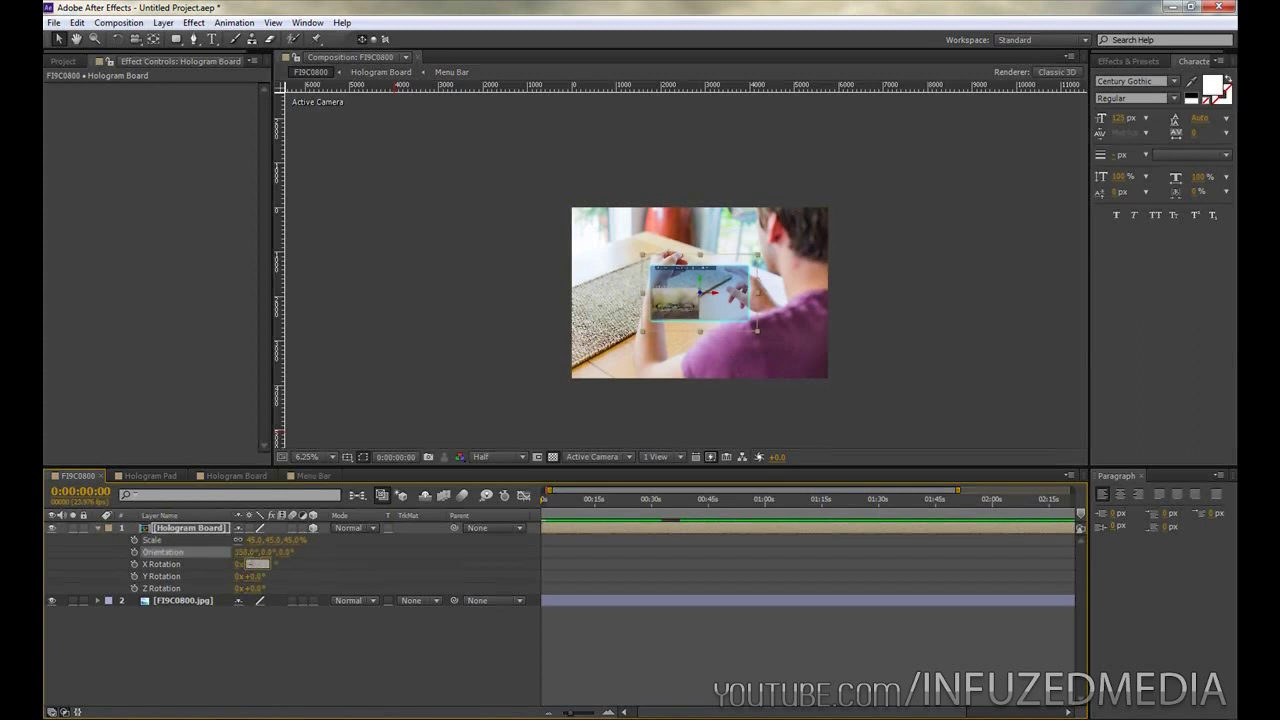
{"action": "key", "text": "Tab"}
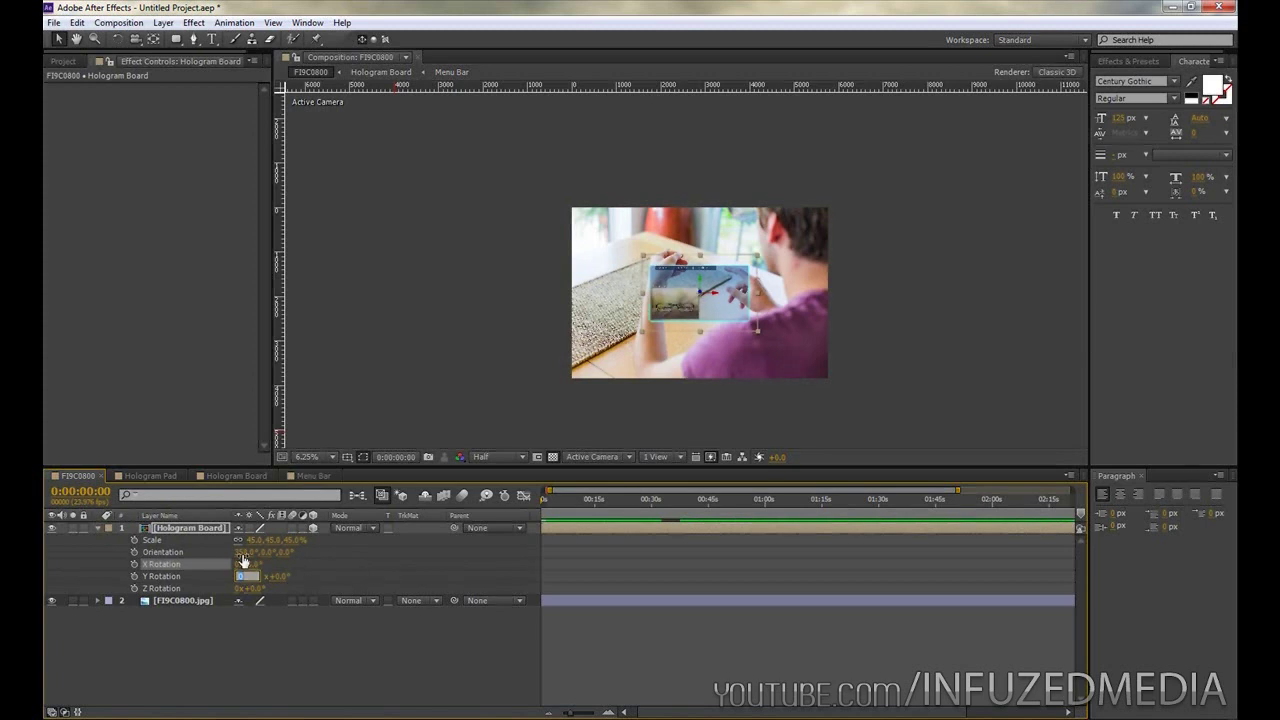
{"action": "key", "text": "Tab"}
{"action": "key", "text": "Tab"}
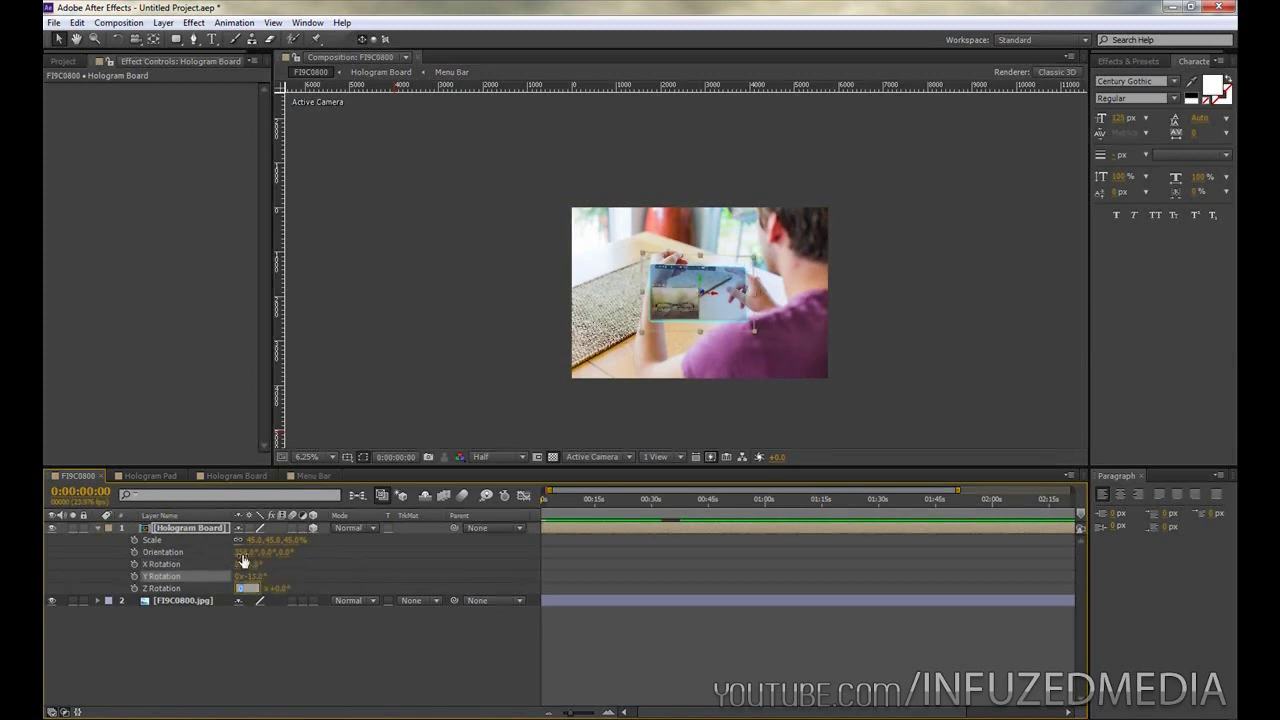
{"action": "type", "text": "-5"}
{"action": "key", "text": "Return"}
Step: Move the tilted Hologram Board up so it sits between the man's two hands, and check its placement
{"action": "key", "text": "period"}
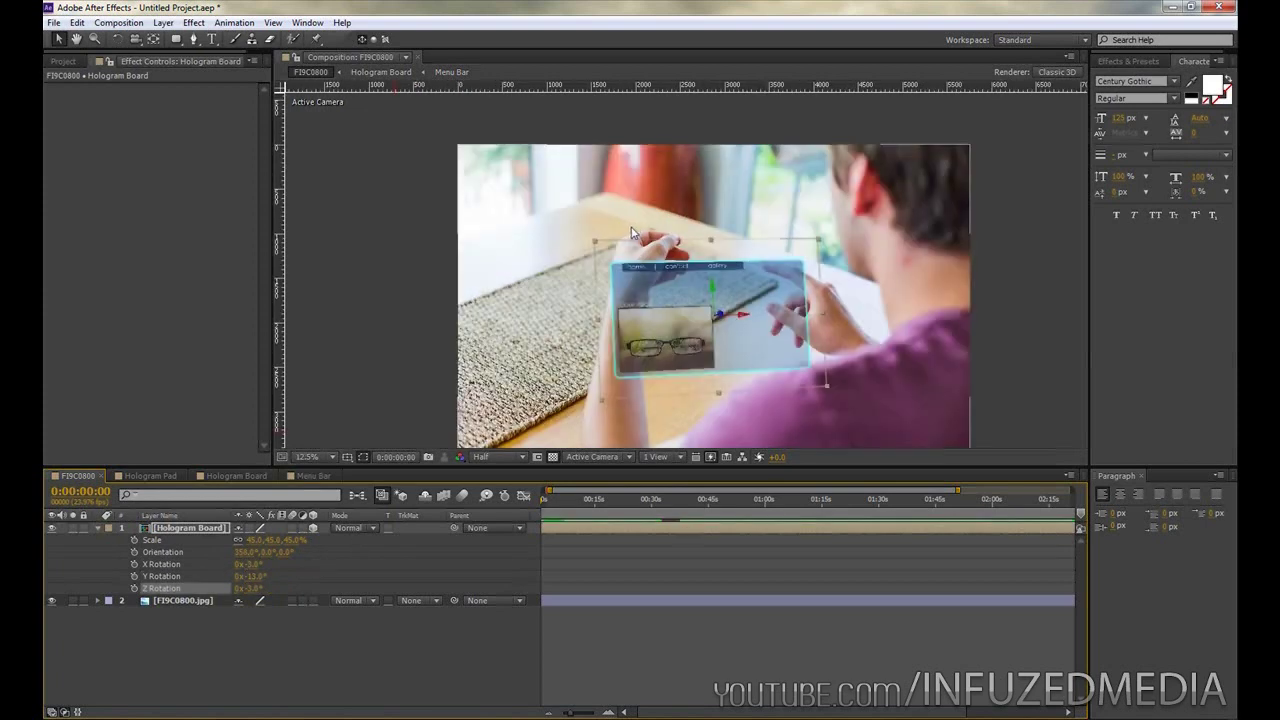
{"action": "key", "text": "period"}
{"action": "left_click_drag", "start_coordinate": [654, 353], "coordinate": [719, 272]}
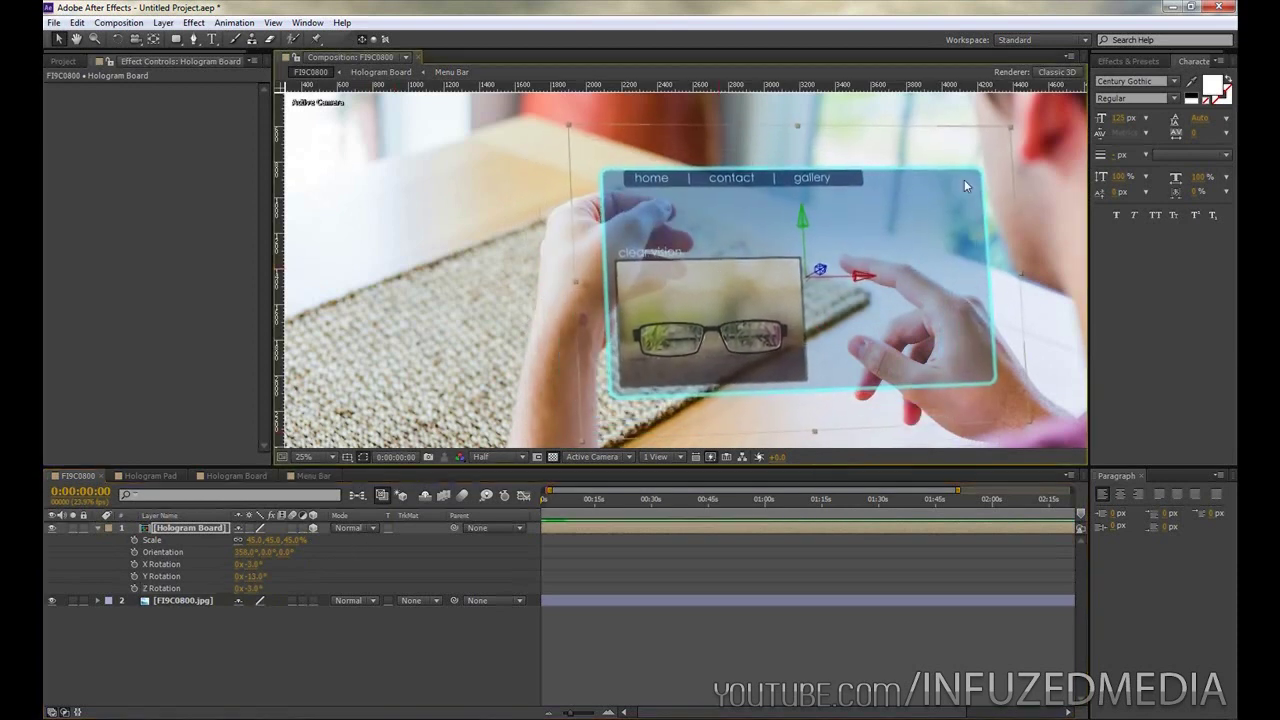
{"action": "key", "text": "comma"}
{"action": "key", "text": "comma"}
{"action": "key", "text": "period"}
{"action": "key", "text": "period"}
{"action": "key", "text": "comma"}
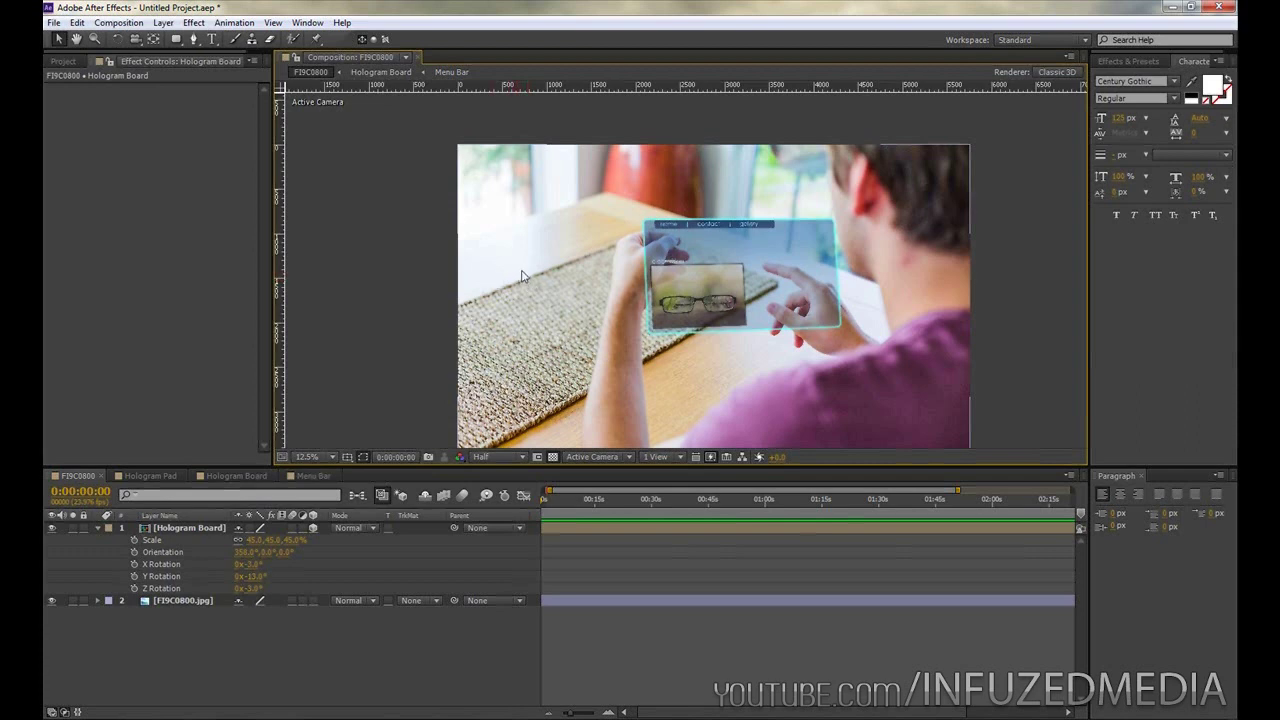
Step: Enlarge the Hologram Board to about 48.6% and shift it slightly so its left edge meets the man's left hand
{"action": "left_click", "coordinate": [687, 295]}
{"action": "left_click_drag", "start_coordinate": [848, 204], "coordinate": [858, 192]}
{"action": "left_click_drag", "start_coordinate": [766, 272], "coordinate": [776, 270]}
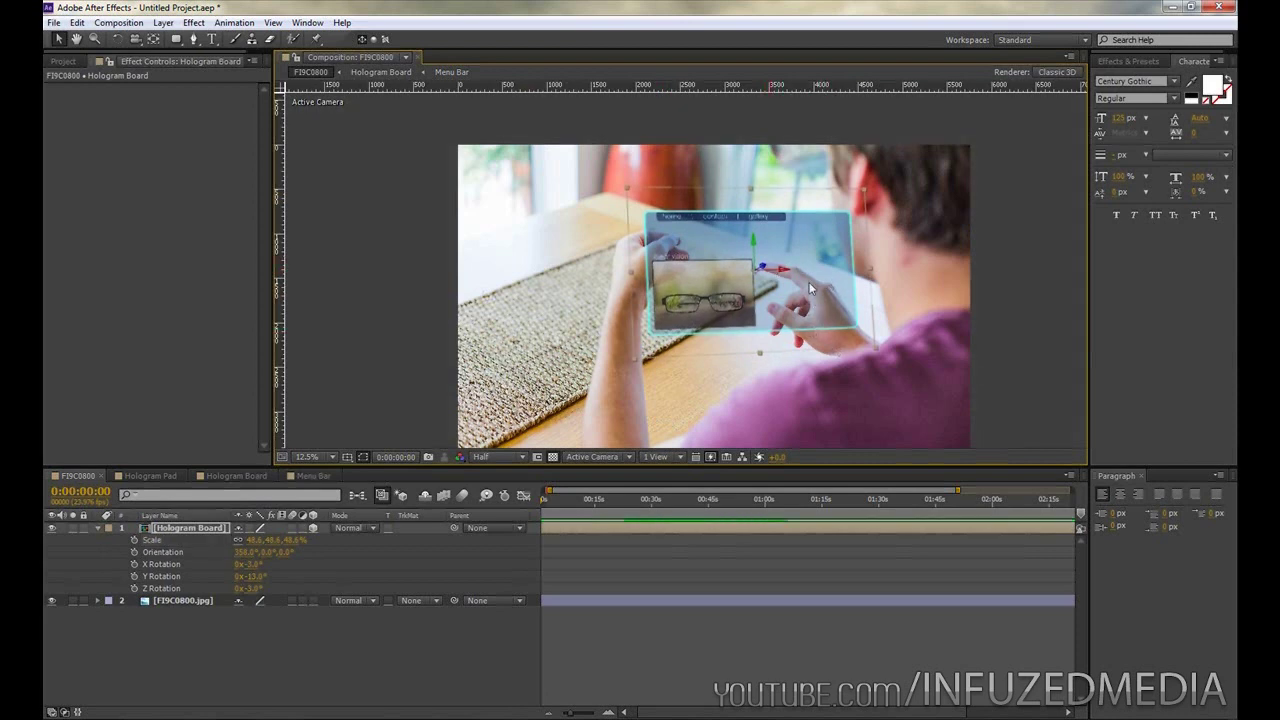
Step: Duplicate the FI9C0800.jpg photo layer and place the copy above the Hologram Board layer
{"action": "left_click", "coordinate": [152, 475]}
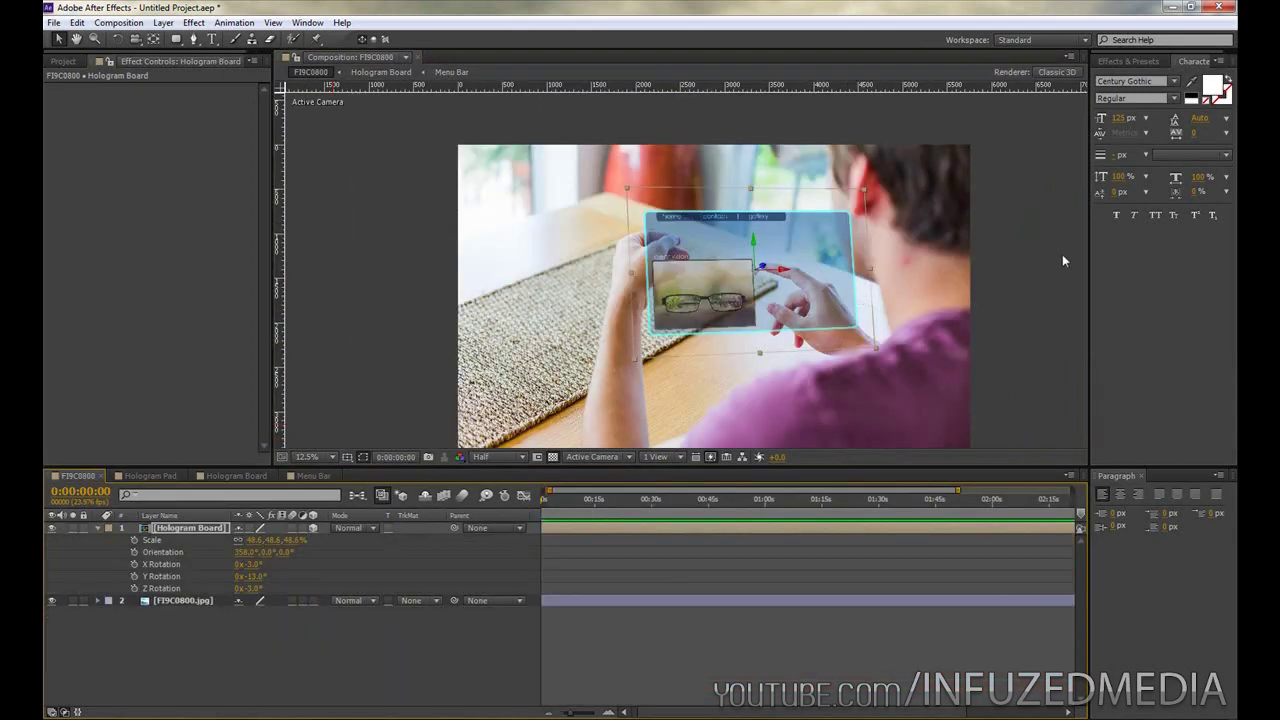
{"action": "left_click", "coordinate": [1062, 254]}
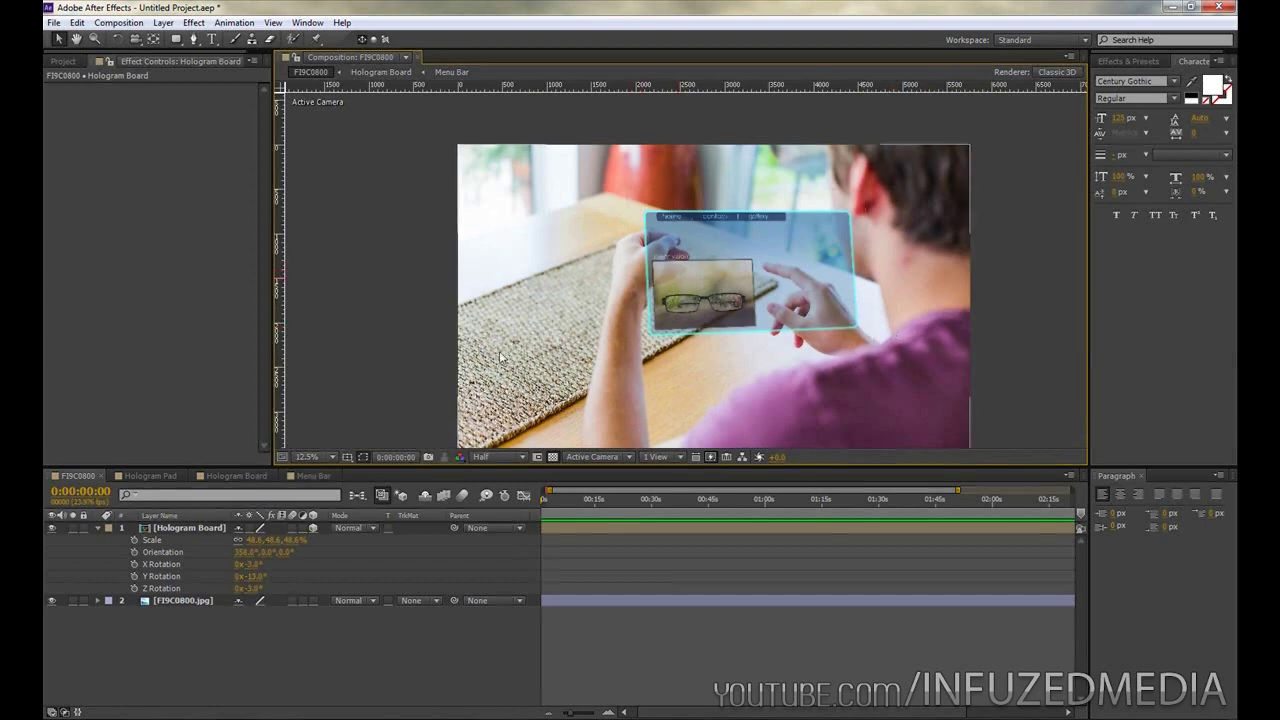
{"action": "left_click", "coordinate": [165, 600]}
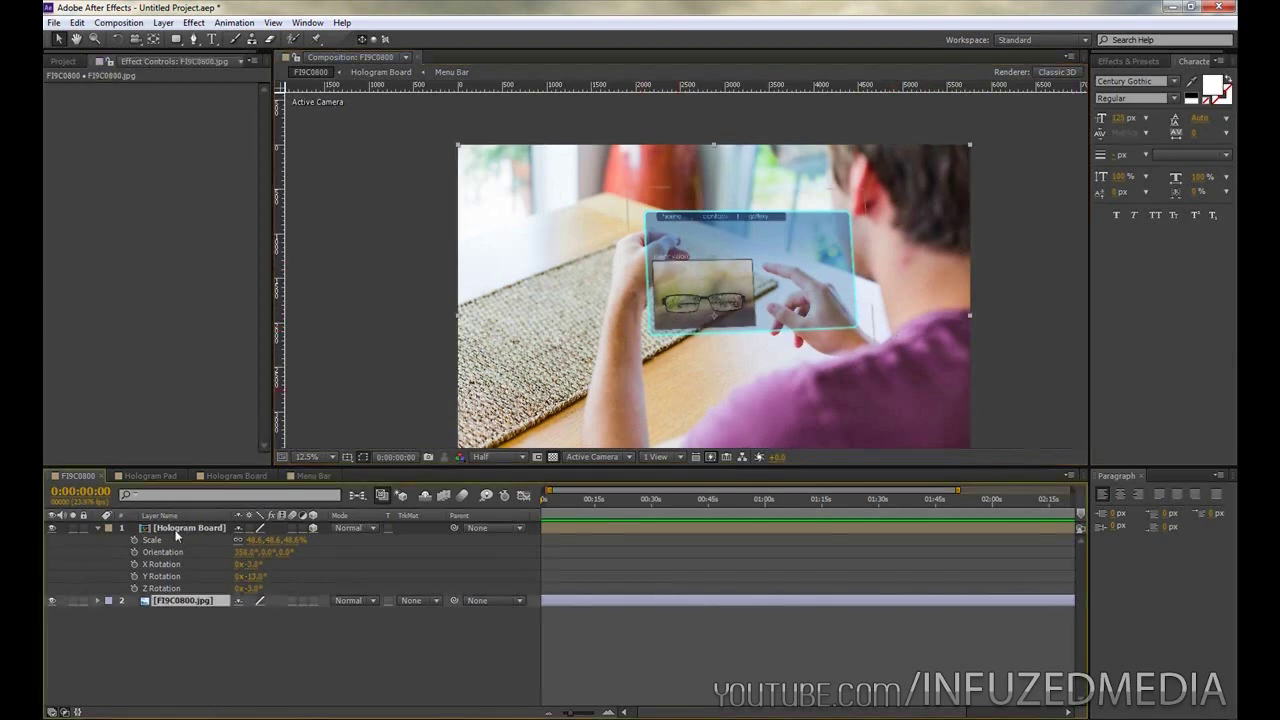
{"action": "key", "text": "ctrl+d"}
{"action": "left_click_drag", "start_coordinate": [172, 600], "coordinate": [172, 528]}
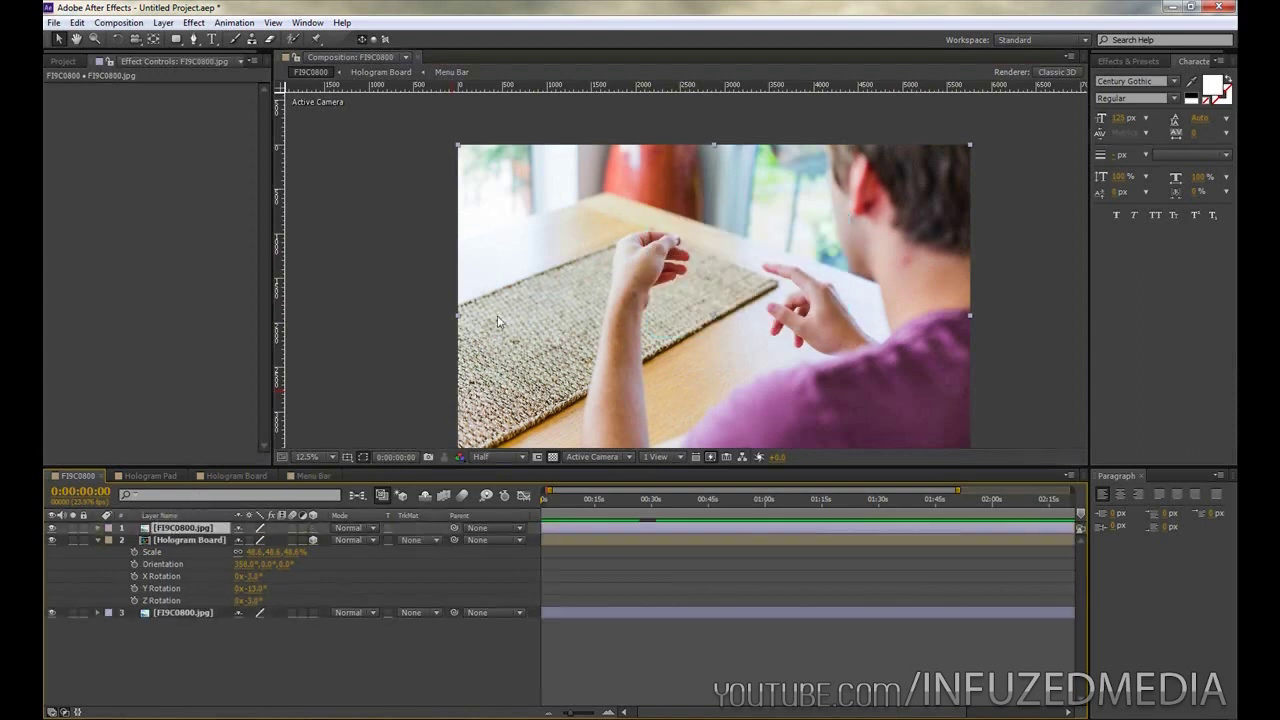
Step: Toggle the top photo copy off and on to check where the hologram overlaps the man's hands
{"action": "scroll", "coordinate": [497, 315], "scroll_direction": "up", "scroll_amount": 2}
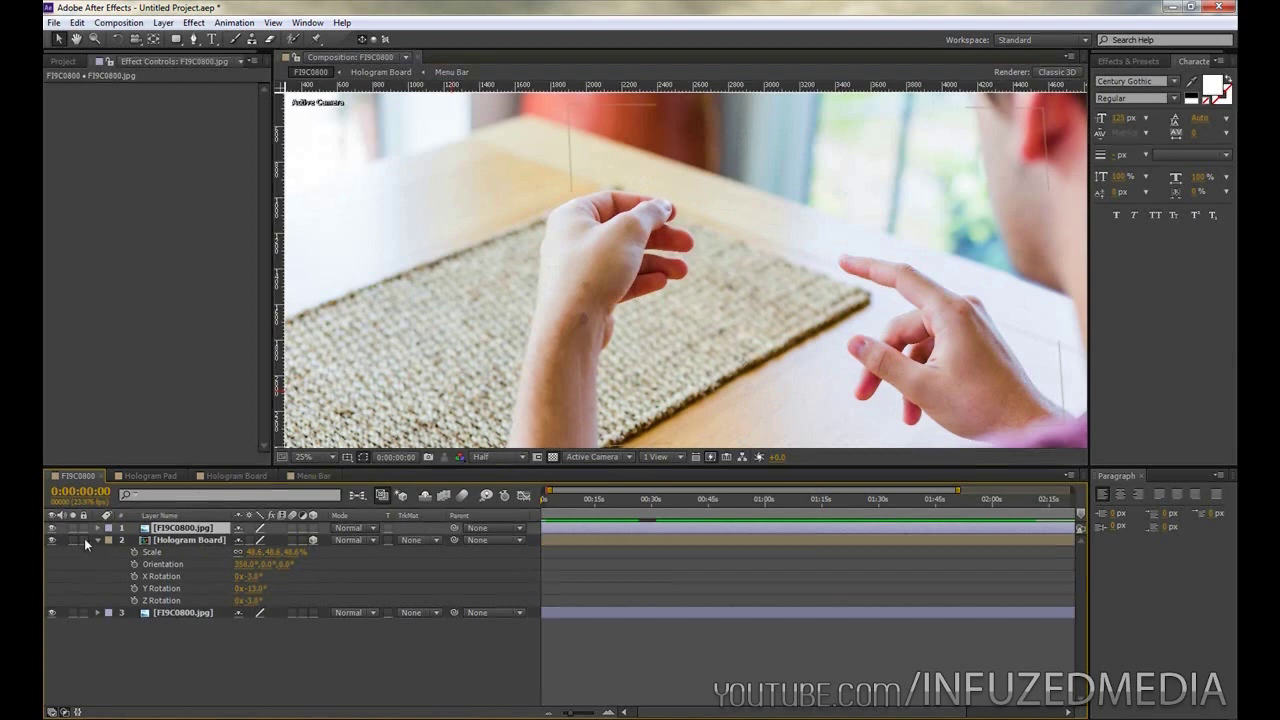
{"action": "left_click", "coordinate": [52, 527]}
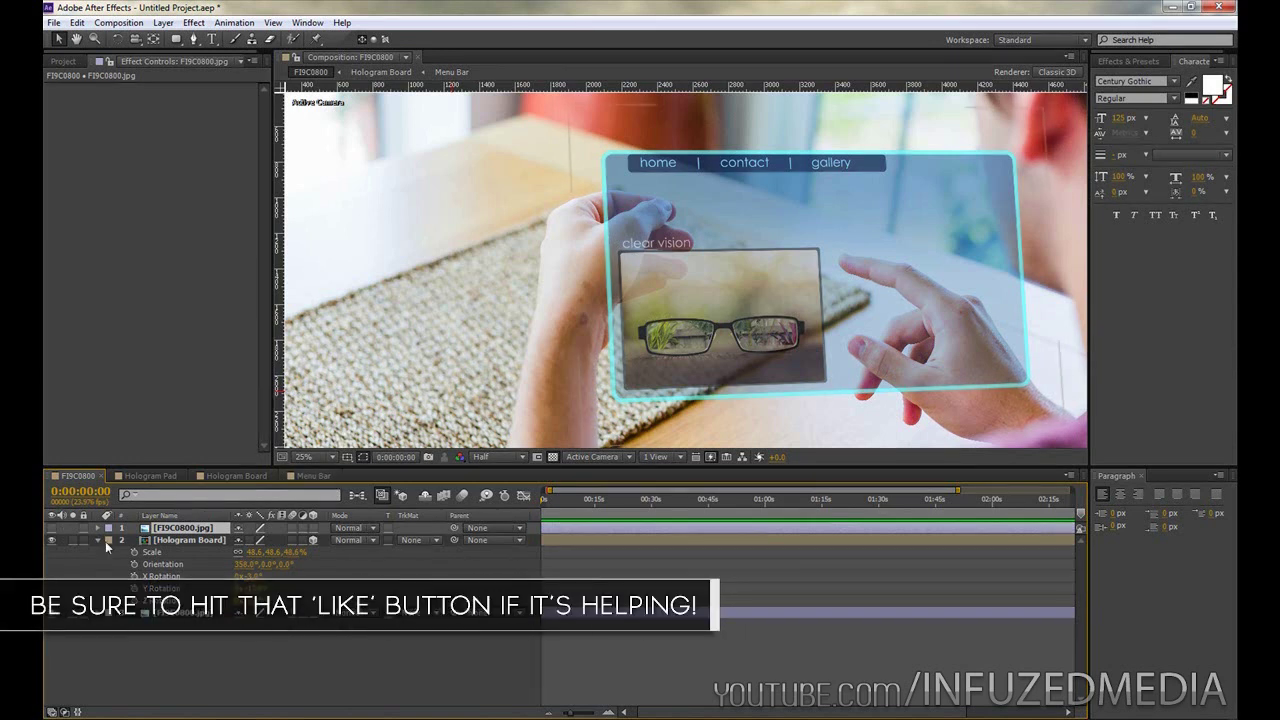
{"action": "left_click", "coordinate": [52, 540]}
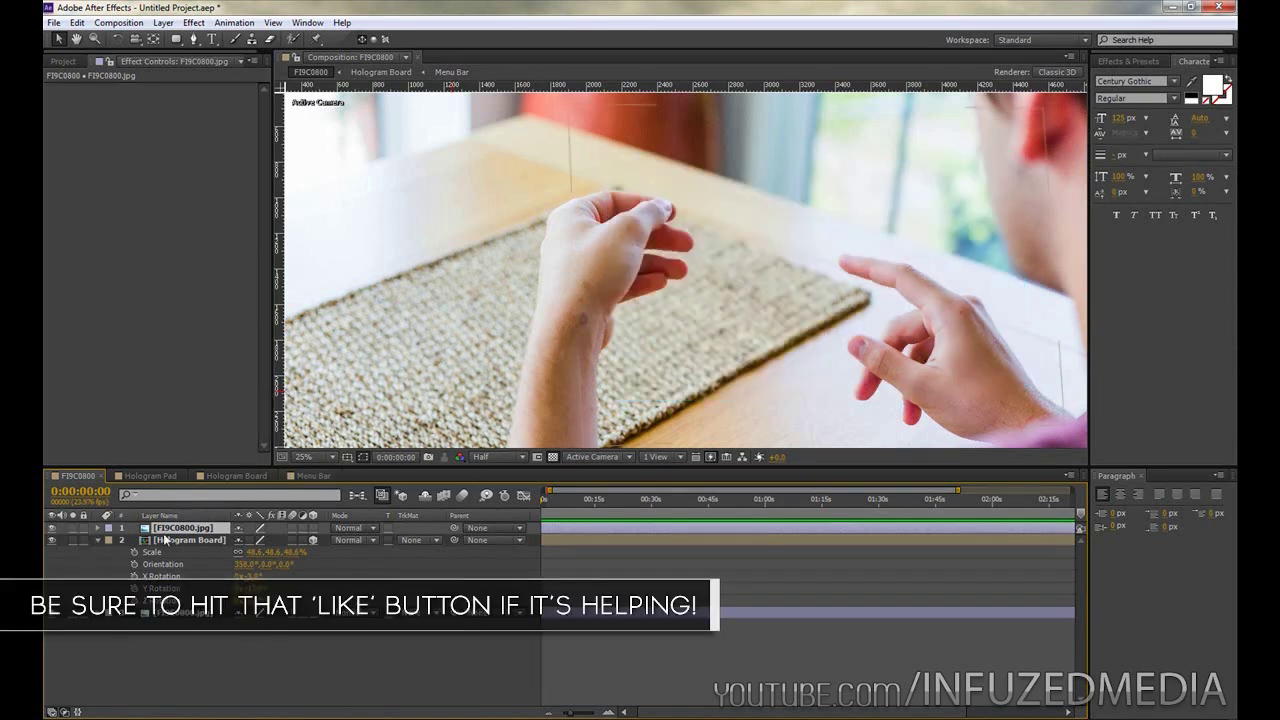
{"action": "scroll", "coordinate": [683, 234], "scroll_direction": "down", "scroll_amount": 1}
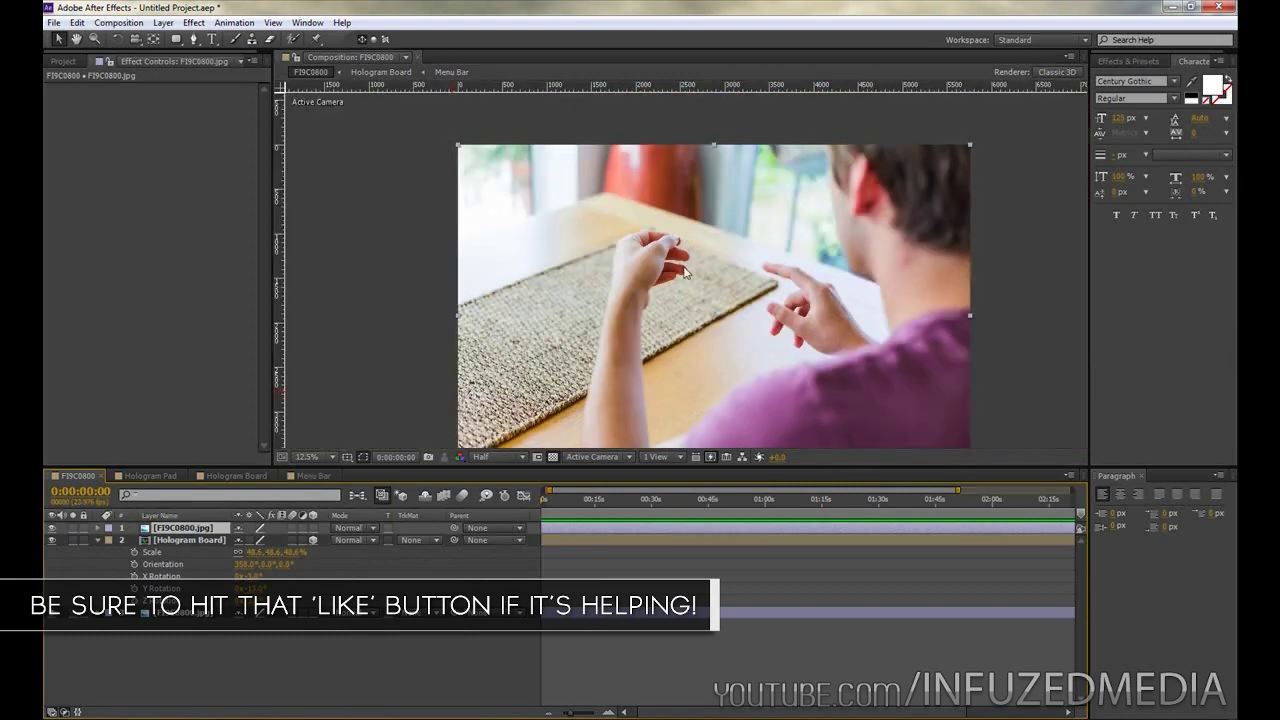
Step: Start a Pen tool mask on the top photo copy, tracing from the left hand's thumb tip along the upper edge of the index finger
{"action": "left_click_drag", "start_coordinate": [686, 270], "coordinate": [674, 224]}
{"action": "left_click", "coordinate": [195, 39]}
{"action": "scroll", "coordinate": [593, 196], "scroll_direction": "up", "scroll_amount": 4}
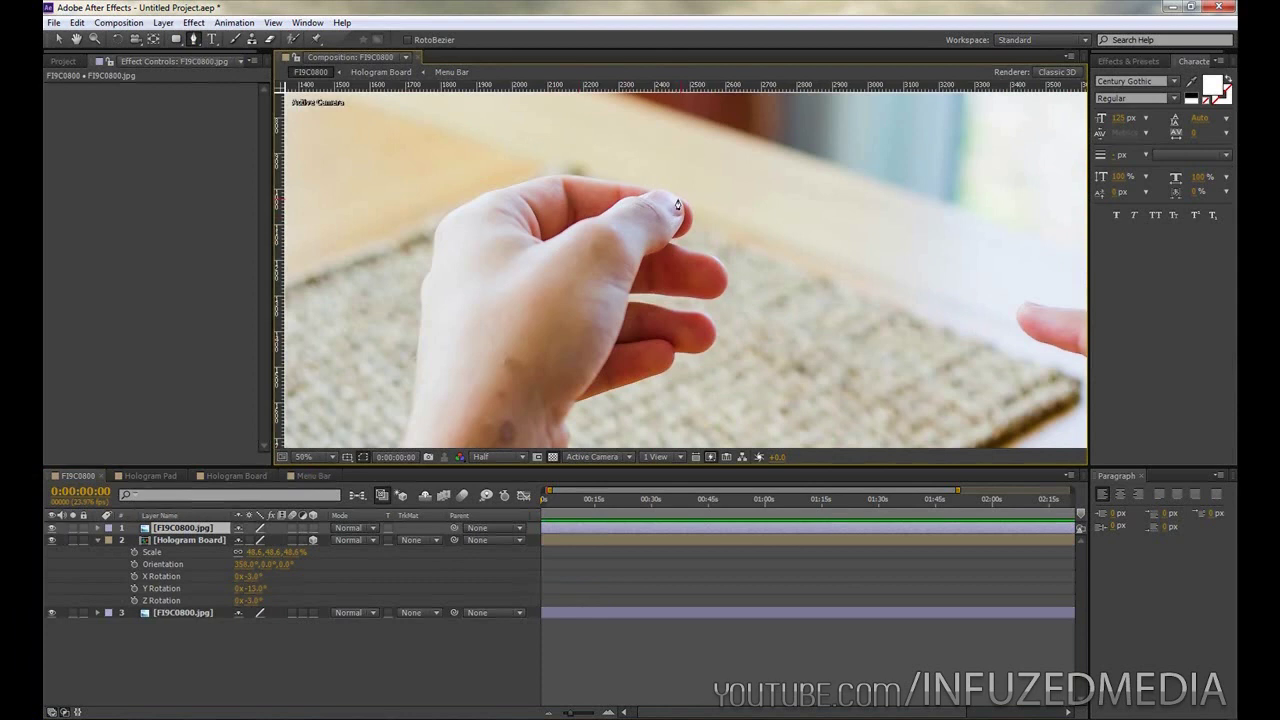
{"action": "scroll", "coordinate": [657, 198], "scroll_direction": "up", "scroll_amount": 4}
{"action": "scroll", "coordinate": [690, 236], "scroll_direction": "down", "scroll_amount": 2}
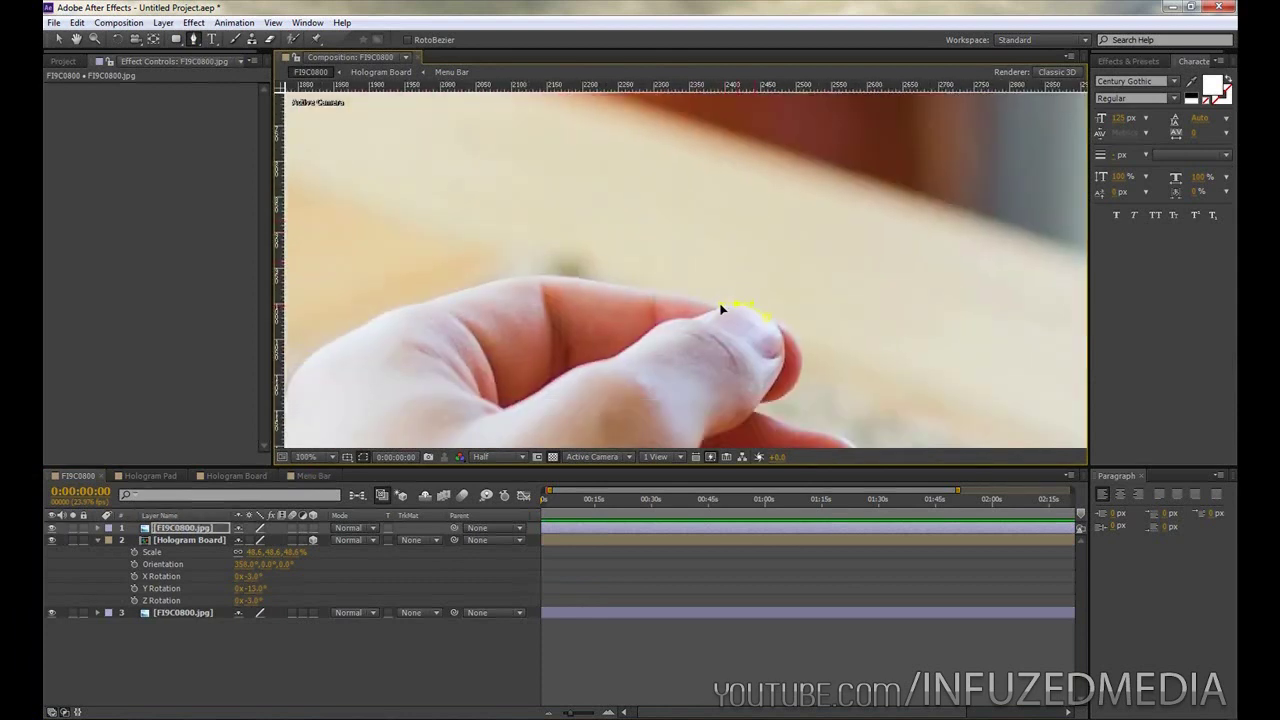
{"action": "left_click", "coordinate": [610, 286]}
{"action": "left_click", "coordinate": [586, 280]}
{"action": "left_click", "coordinate": [574, 278]}
{"action": "left_click", "coordinate": [564, 276]}
{"action": "left_click", "coordinate": [538, 278]}
{"action": "left_click", "coordinate": [505, 279]}
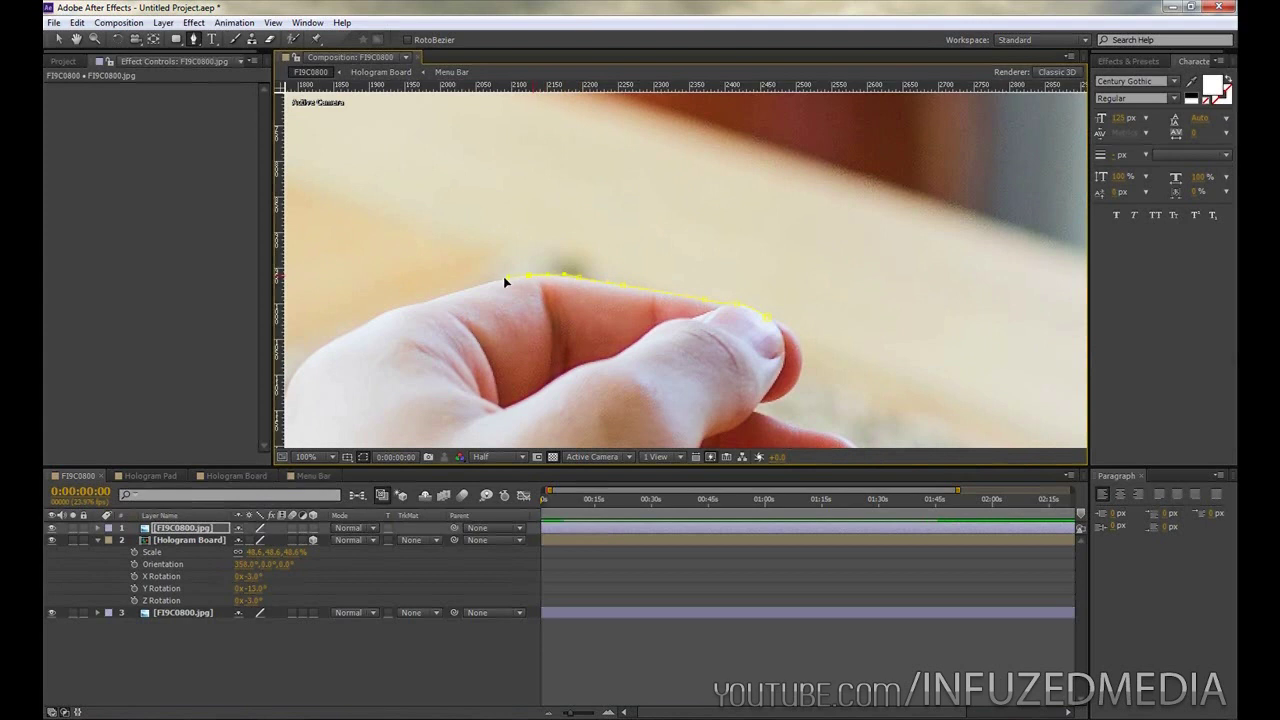
{"action": "left_click", "coordinate": [480, 285]}
{"action": "left_click", "coordinate": [443, 296]}
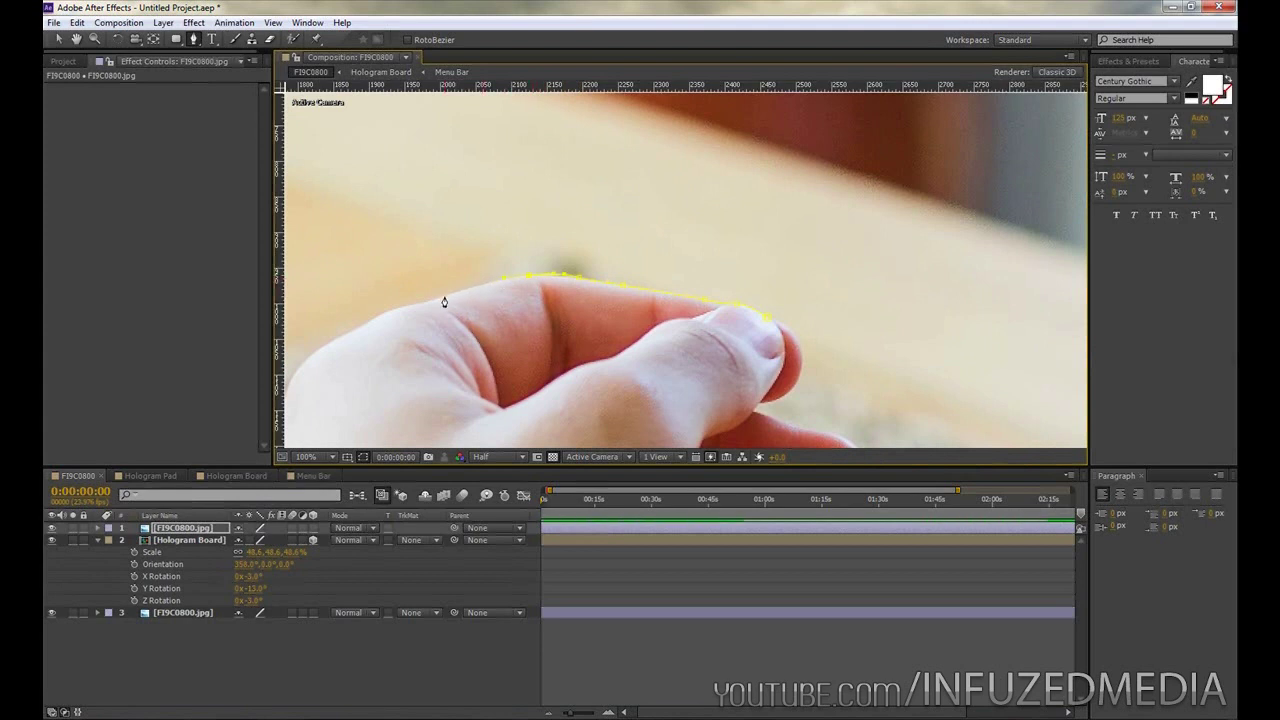
Step: Continue the mask path around the left hand's knuckles and down the back of the hand
{"action": "left_click", "coordinate": [350, 301]}
{"action": "key", "text": "ctrl+z"}
{"action": "left_click", "coordinate": [364, 321]}
{"action": "left_click", "coordinate": [346, 333]}
{"action": "left_click_drag", "start_coordinate": [409, 371], "coordinate": [614, 263]}
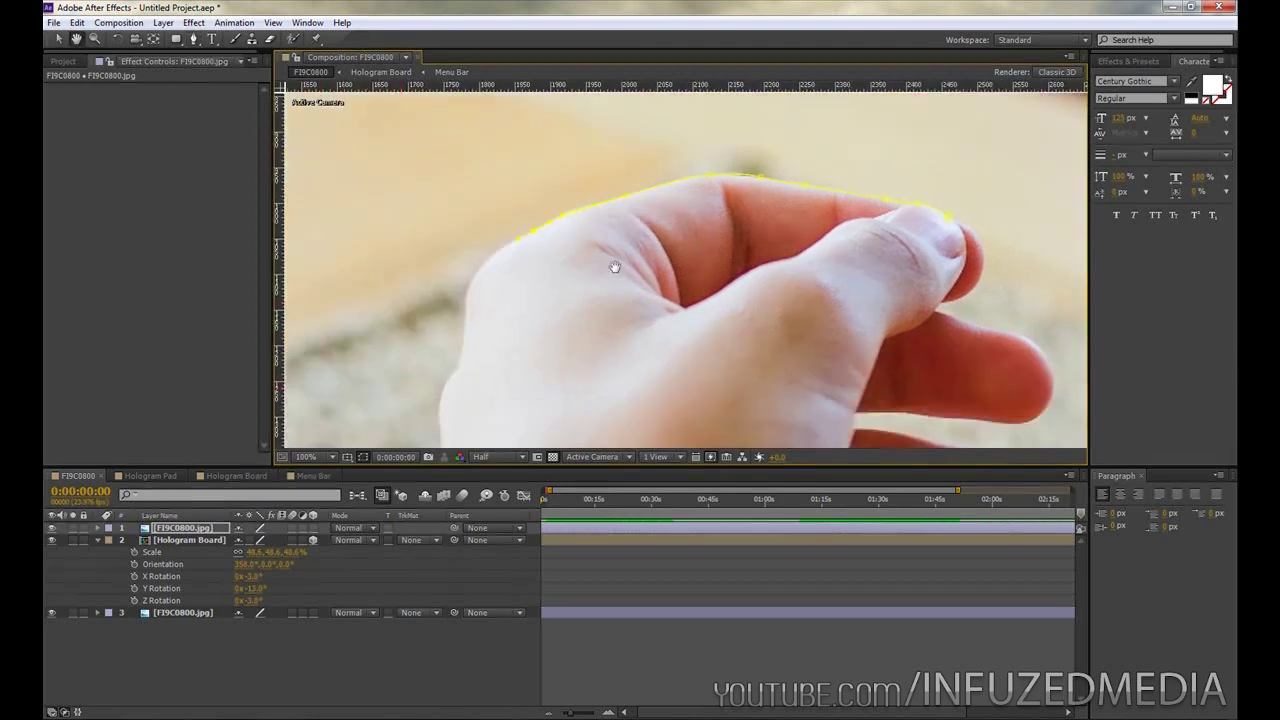
{"action": "left_click", "coordinate": [466, 300]}
{"action": "left_click", "coordinate": [463, 321]}
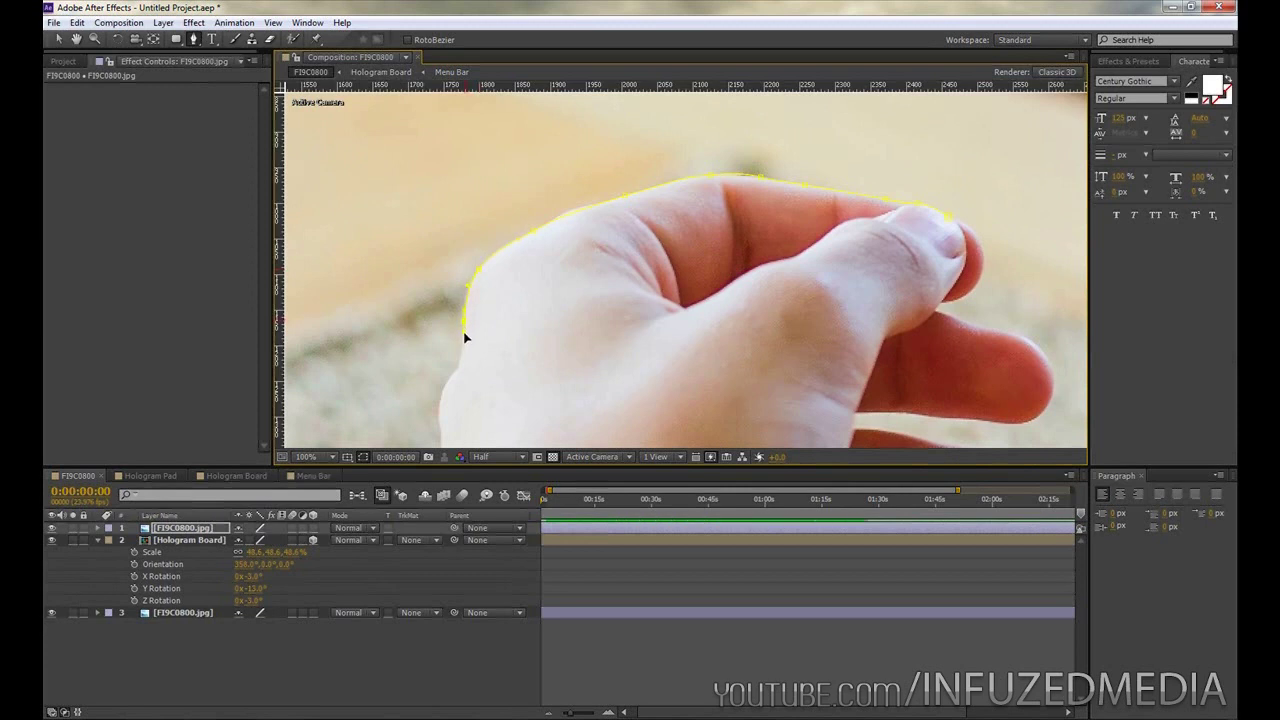
{"action": "left_click", "coordinate": [450, 377]}
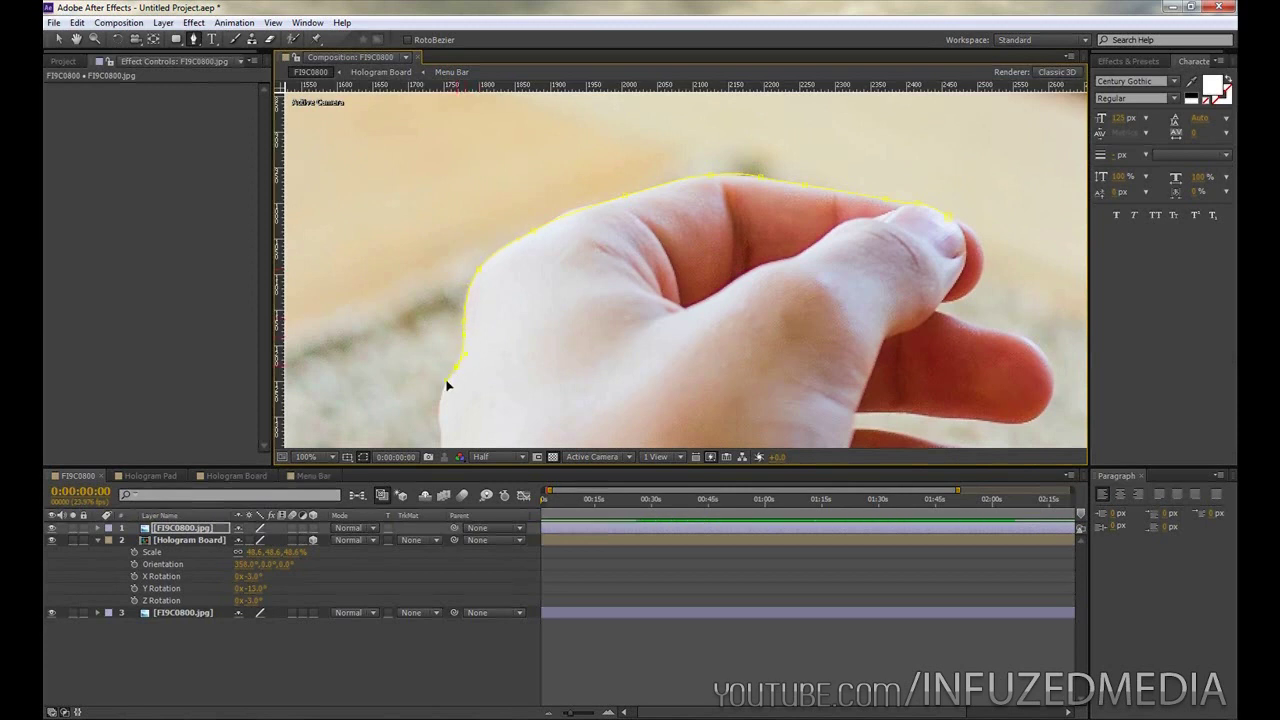
Step: Extend the mask path down the outer edge of the left wrist and forearm
{"action": "left_click_drag", "start_coordinate": [447, 385], "coordinate": [475, 293]}
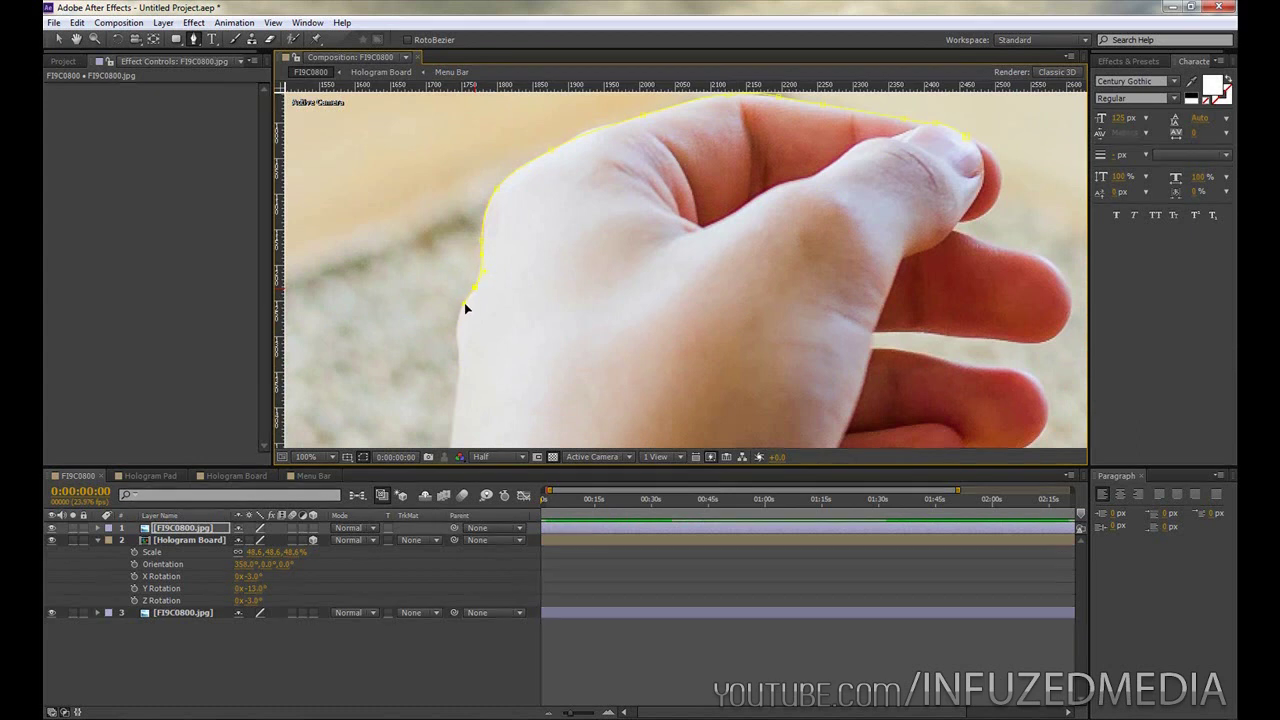
{"action": "left_click", "coordinate": [452, 336]}
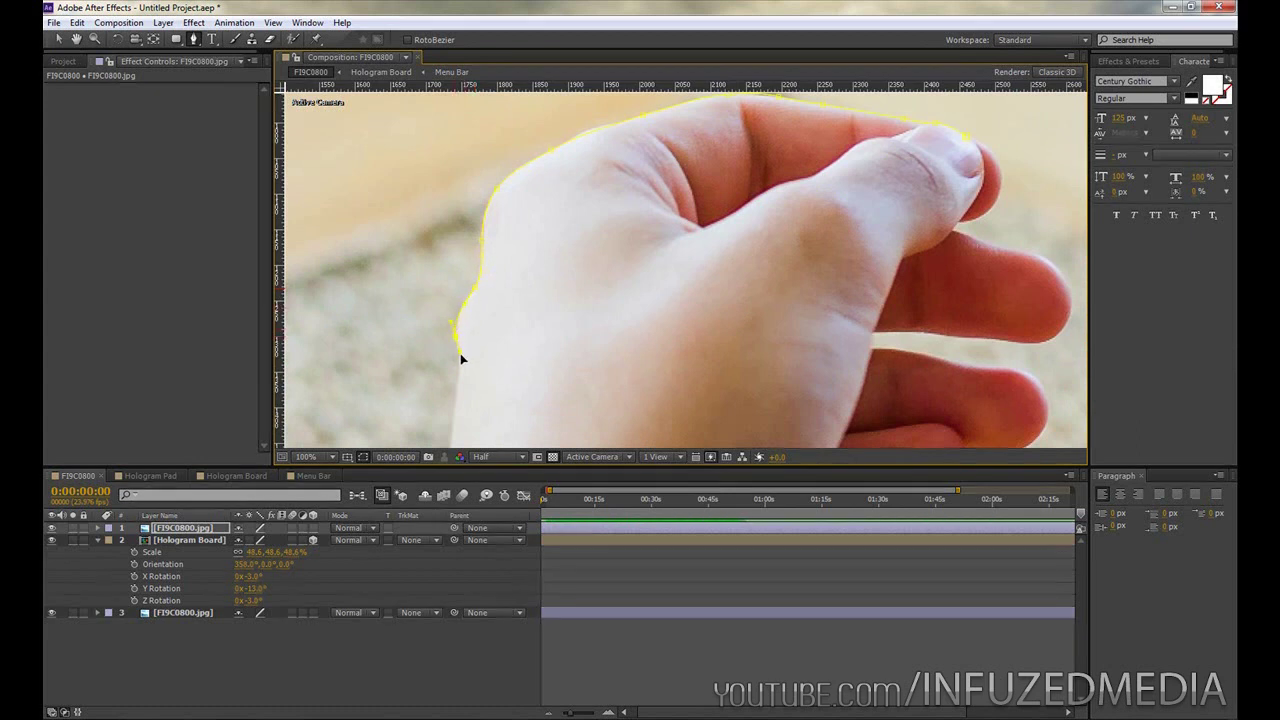
{"action": "left_click", "coordinate": [457, 372]}
{"action": "left_click_drag", "start_coordinate": [466, 403], "coordinate": [510, 225]}
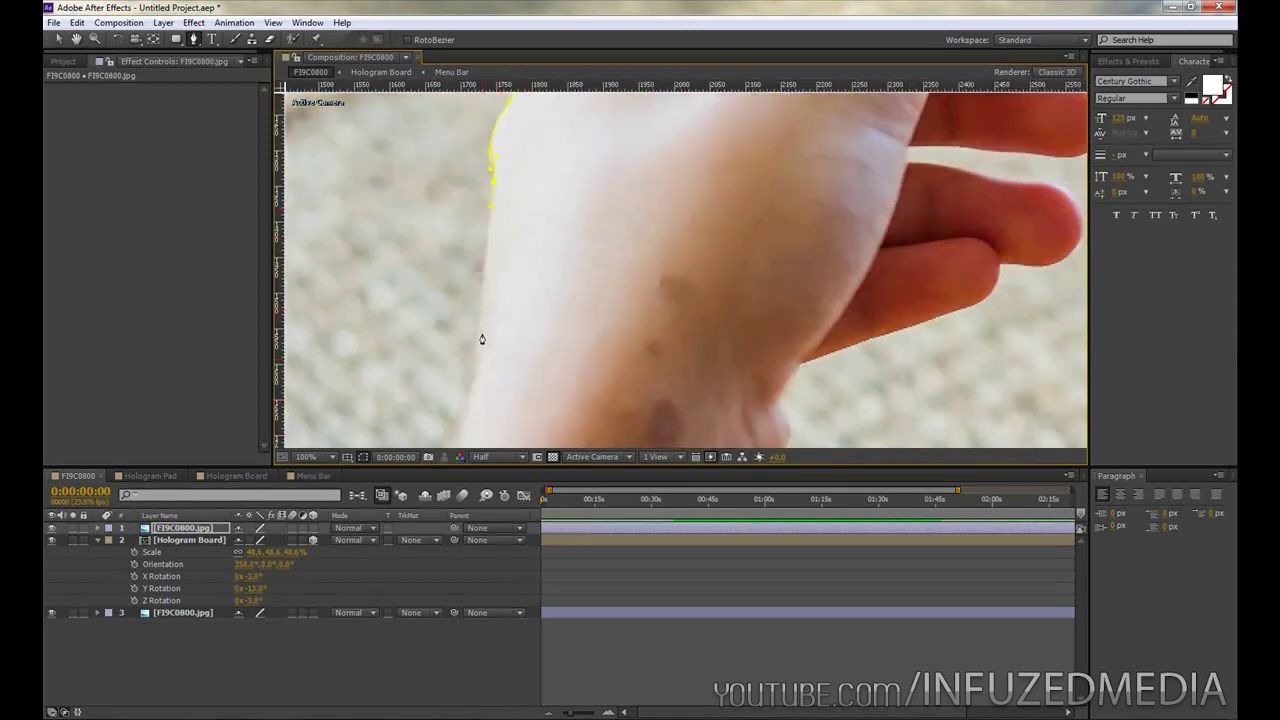
{"action": "scroll", "coordinate": [503, 351], "scroll_direction": "down", "scroll_amount": 2}
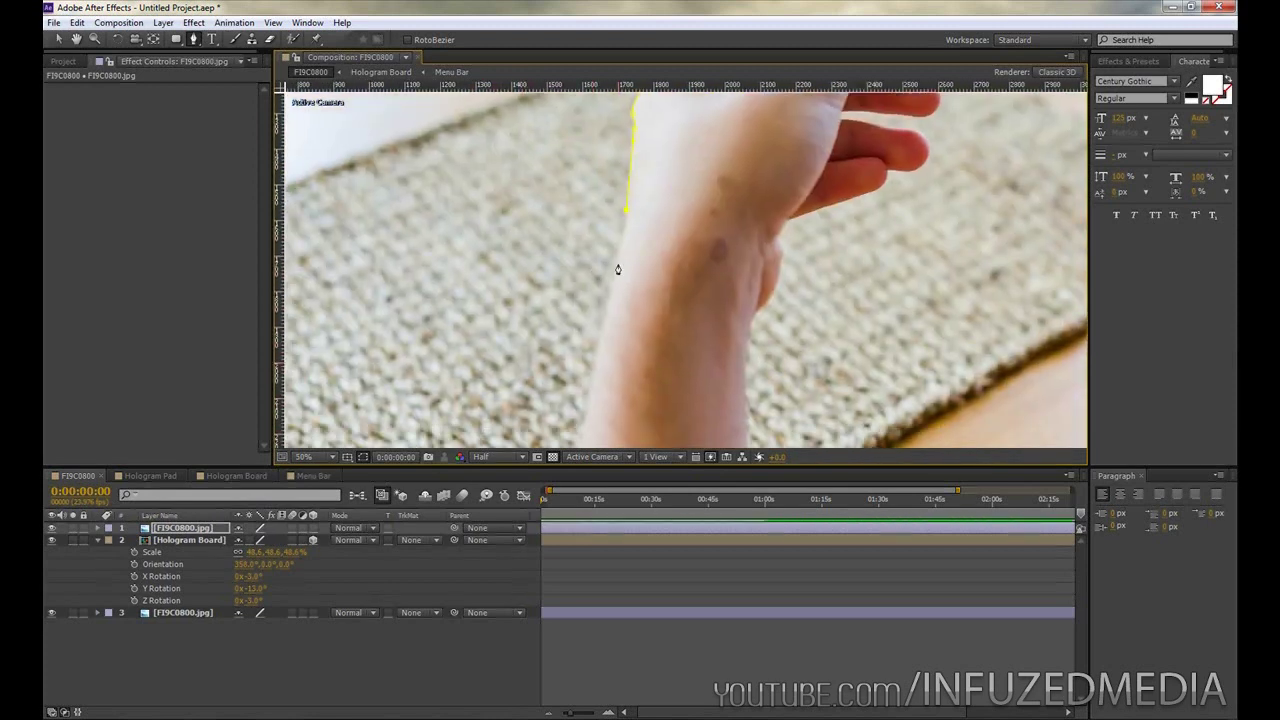
{"action": "scroll", "coordinate": [608, 320], "scroll_direction": "down", "scroll_amount": 2}
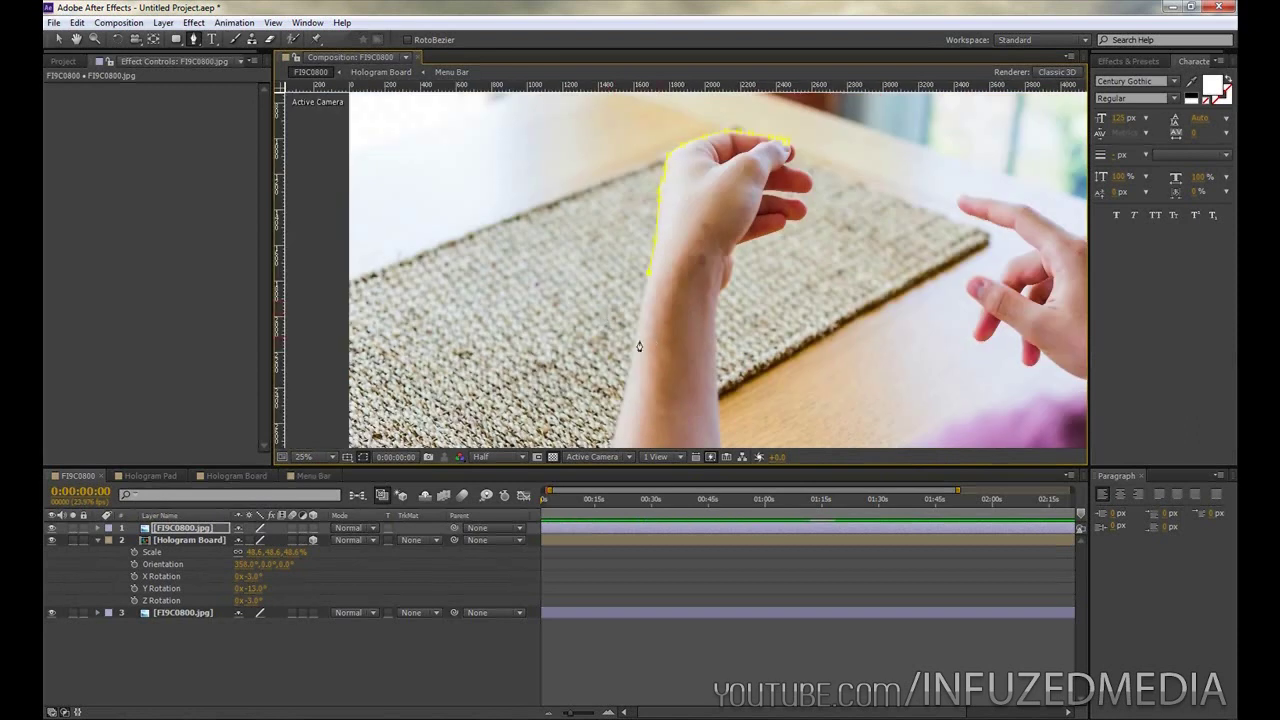
{"action": "left_click", "coordinate": [635, 347]}
{"action": "left_click_drag", "start_coordinate": [646, 345], "coordinate": [602, 291]}
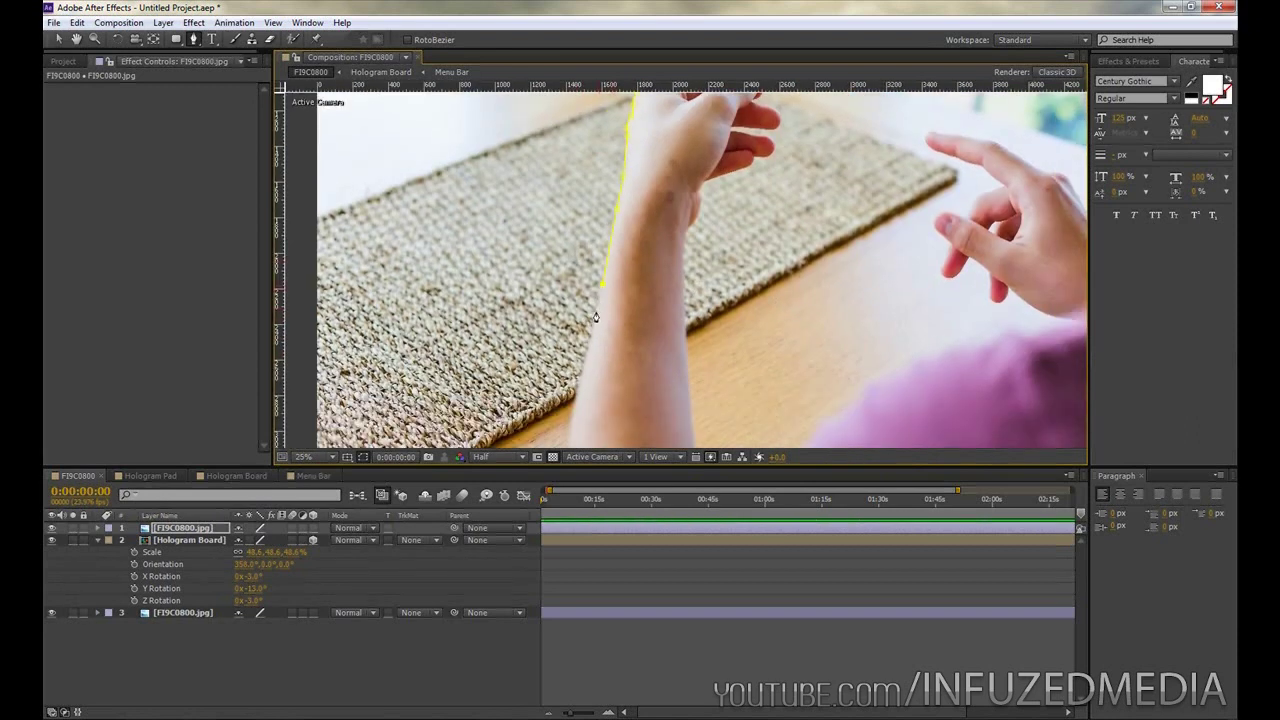
Step: Carry the mask path across the left forearm and up its inner edge toward the wrist
{"action": "left_click", "coordinate": [686, 339]}
{"action": "scroll", "coordinate": [695, 280], "scroll_direction": "up", "scroll_amount": 2}
{"action": "left_click_drag", "start_coordinate": [695, 273], "coordinate": [628, 351]}
{"action": "left_click", "coordinate": [627, 384]}
{"action": "left_click", "coordinate": [623, 309]}
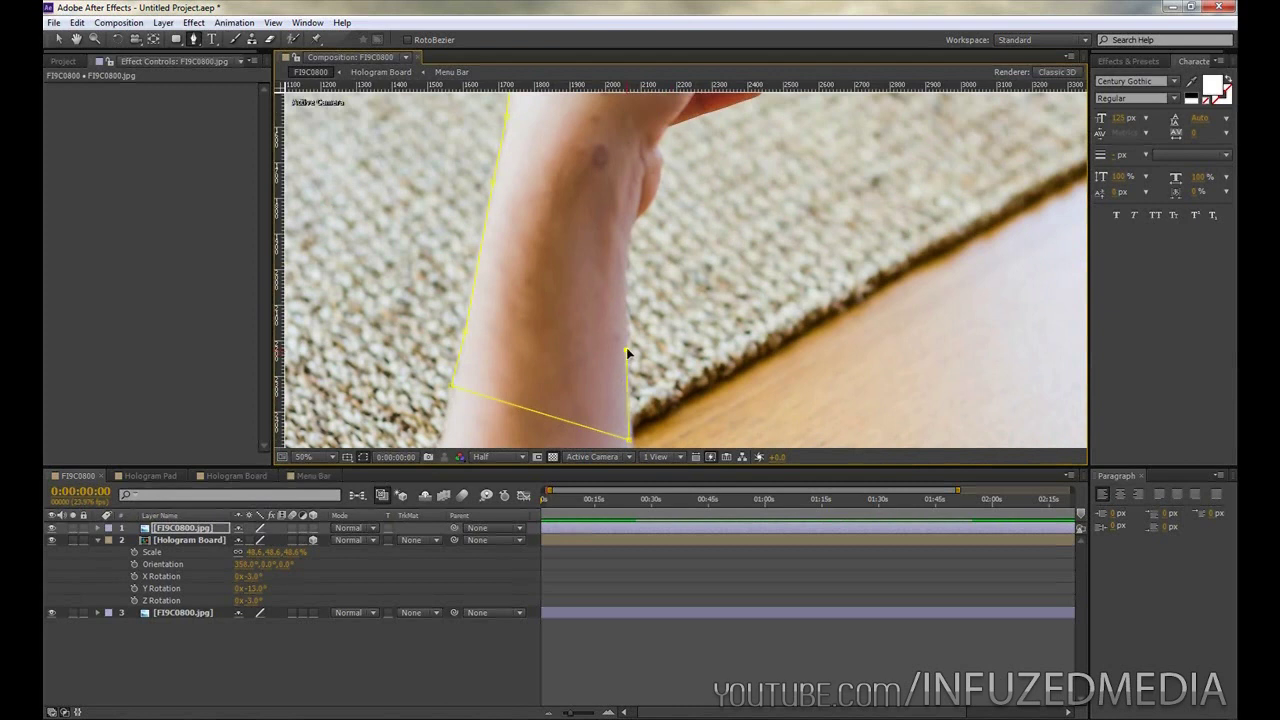
Step: Examine the masked hands and face up close for clean edges against the hologram
{"action": "key", "text": "v"}
{"action": "scroll", "coordinate": [626, 280], "scroll_direction": "down", "scroll_amount": 2}
{"action": "scroll", "coordinate": [555, 287], "scroll_direction": "up", "scroll_amount": 1}
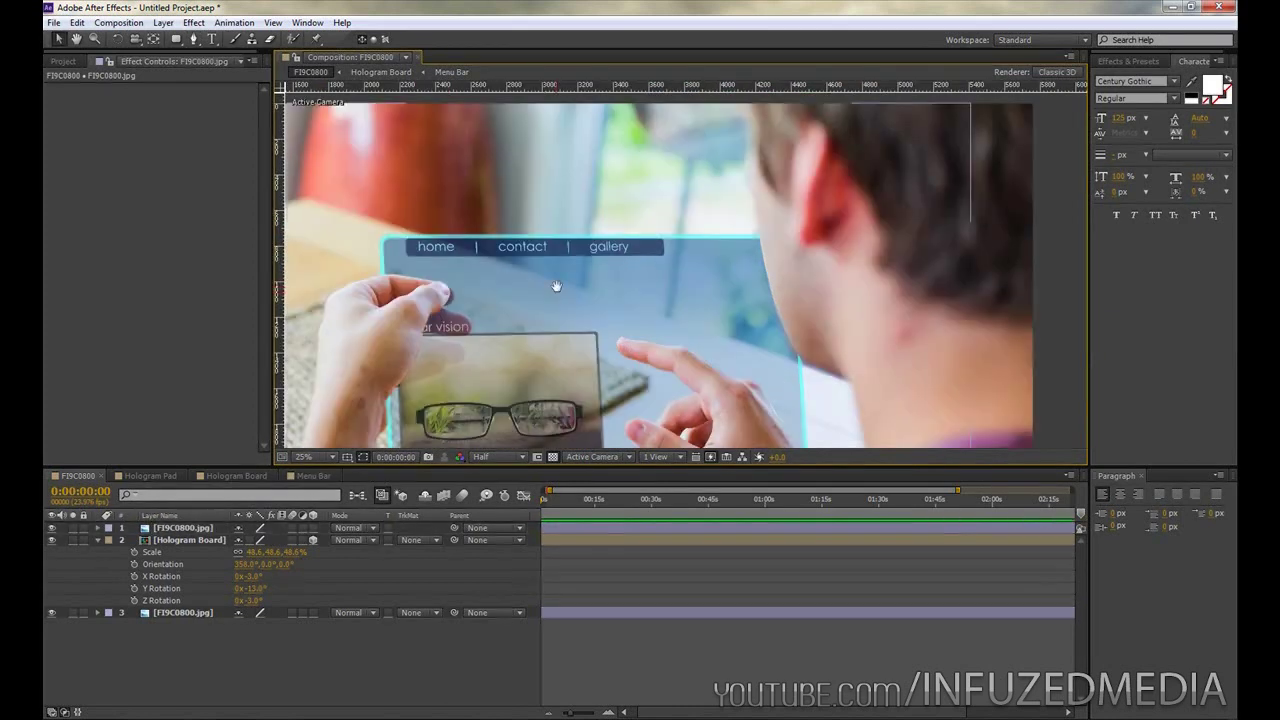
{"action": "left_click_drag", "start_coordinate": [555, 287], "coordinate": [556, 250]}
{"action": "scroll", "coordinate": [554, 248], "scroll_direction": "down", "scroll_amount": 1}
{"action": "scroll", "coordinate": [555, 248], "scroll_direction": "up", "scroll_amount": 1}
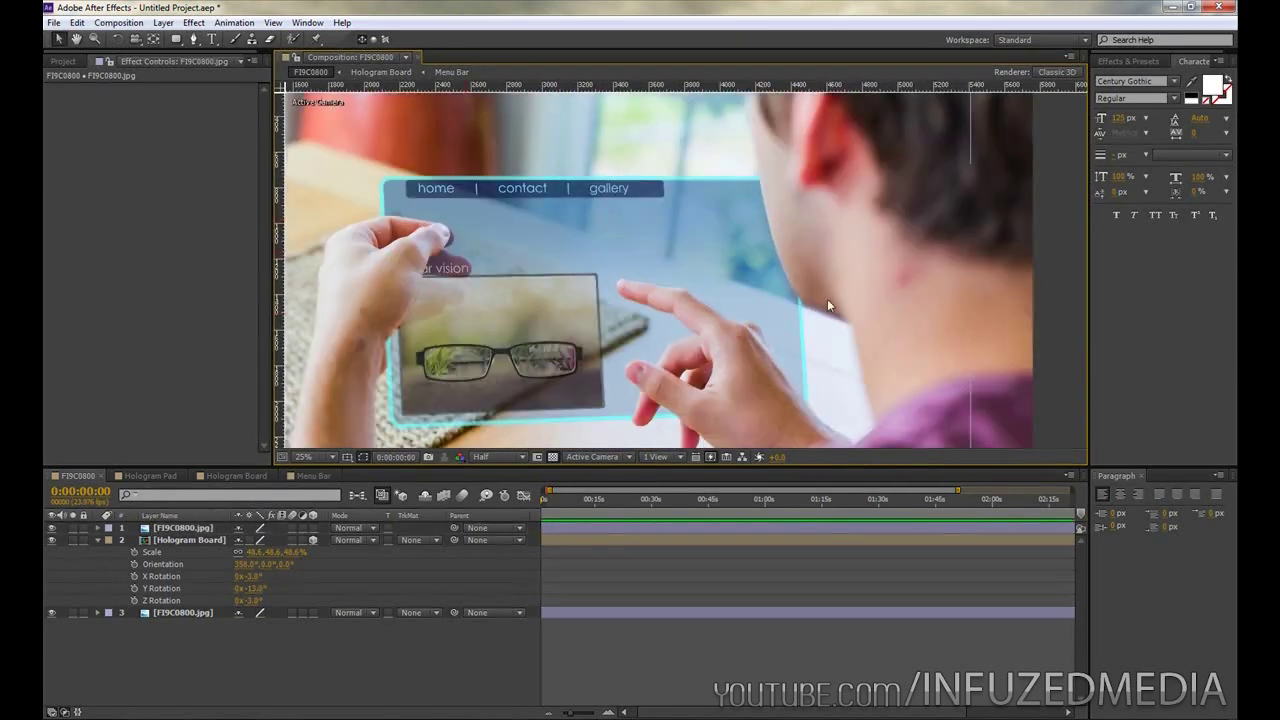
{"action": "scroll", "coordinate": [443, 304], "scroll_direction": "up", "scroll_amount": 4}
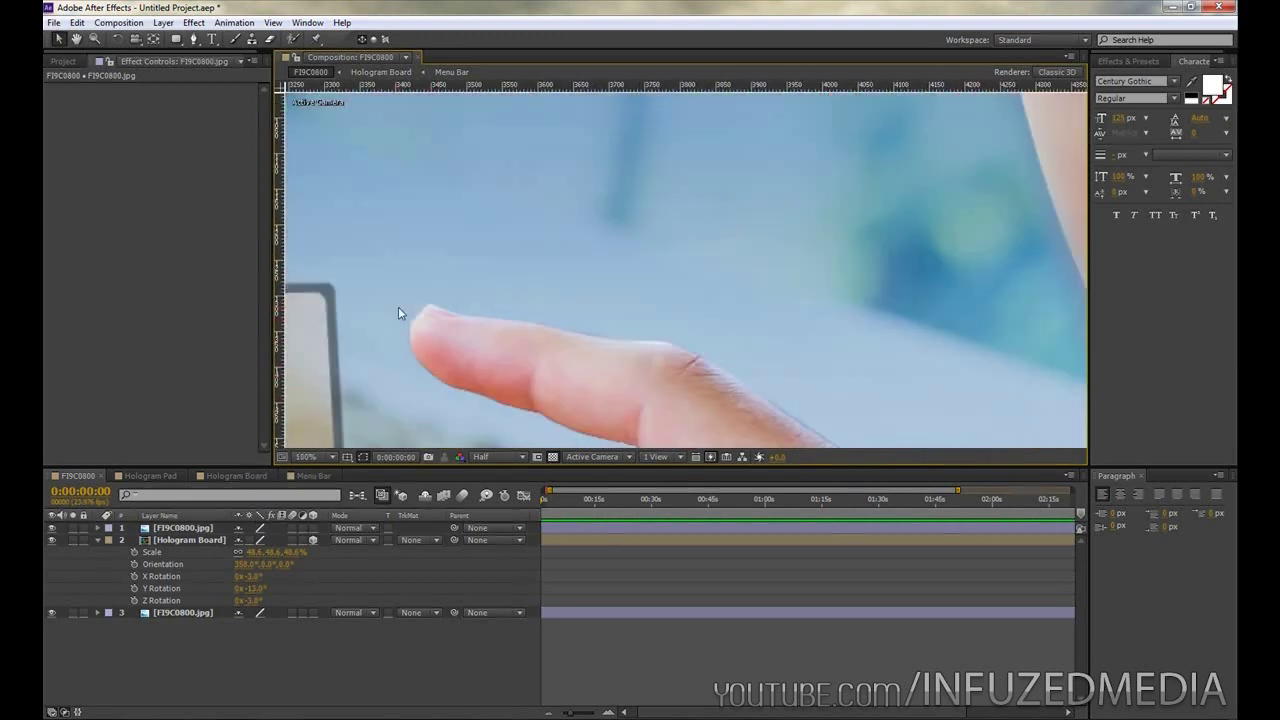
{"action": "left_click_drag", "start_coordinate": [398, 307], "coordinate": [934, 299]}
{"action": "scroll", "coordinate": [473, 264], "scroll_direction": "down", "scroll_amount": 4}
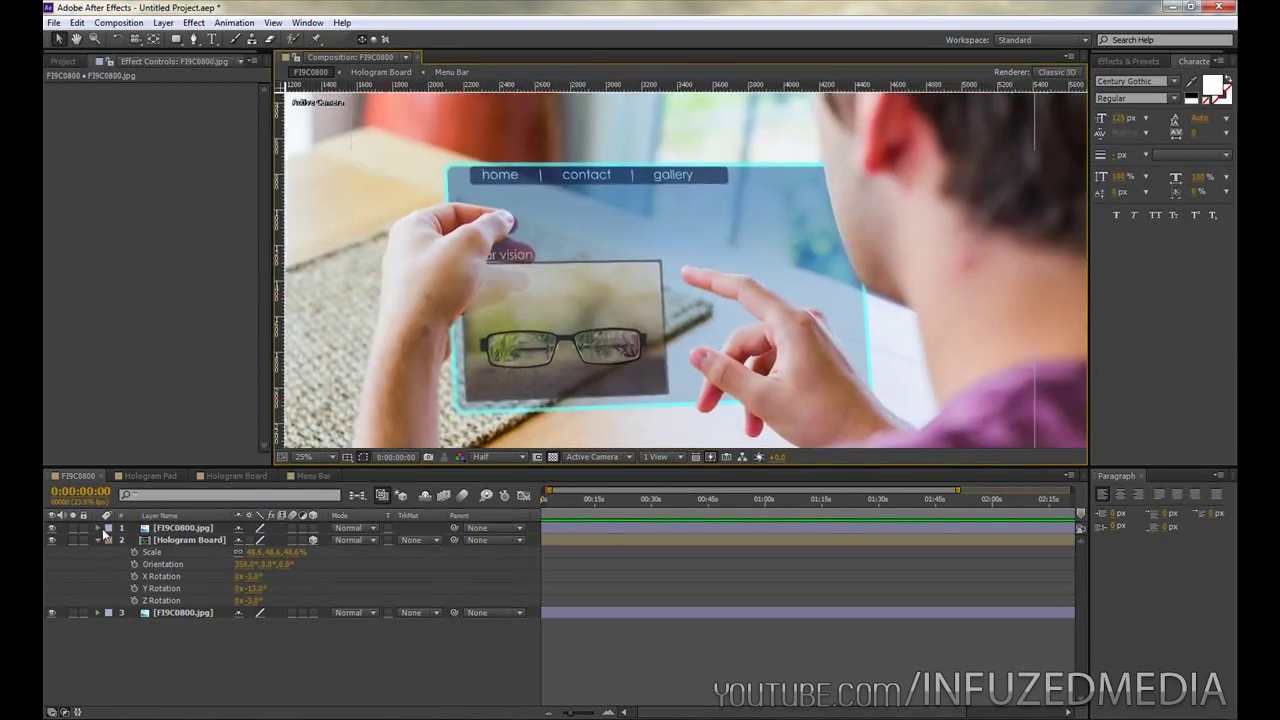
Step: Reveal the Mask Feather properties of all three masks on the top FI9C0800.jpg layer
{"action": "left_click", "coordinate": [169, 541]}
{"action": "left_click", "coordinate": [173, 532]}
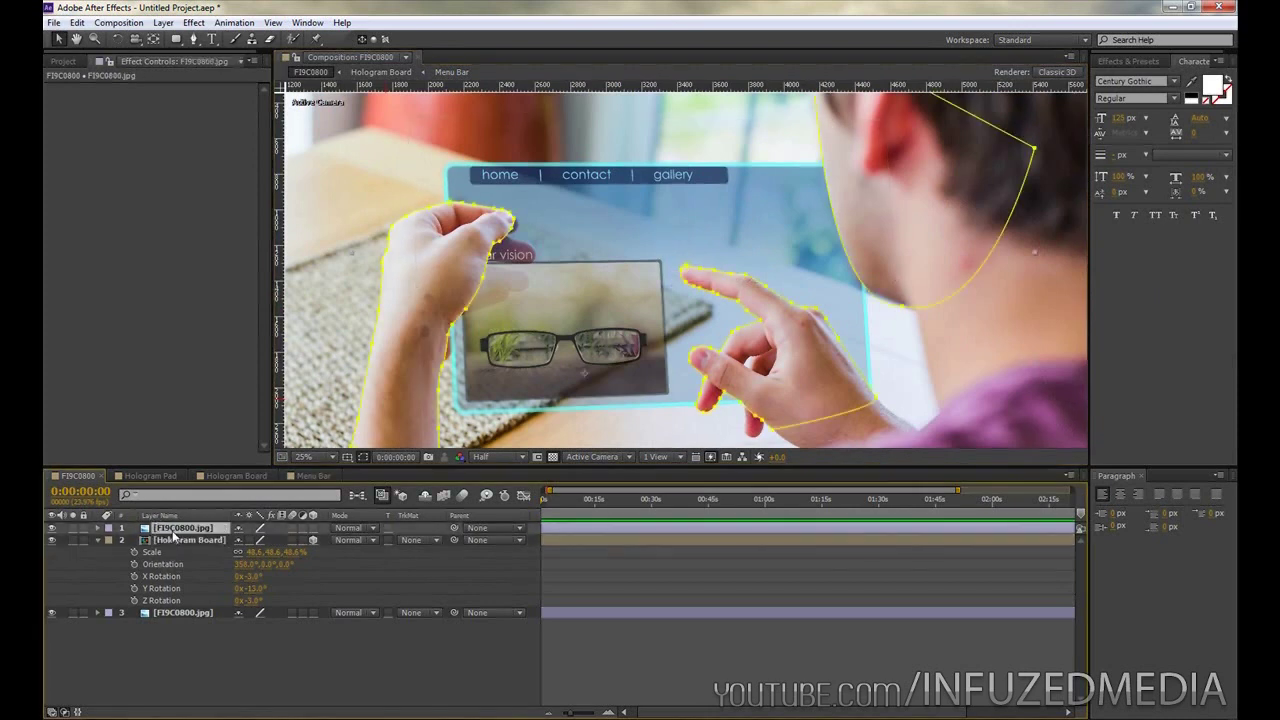
{"action": "key", "text": "m"}
{"action": "key", "text": "m"}
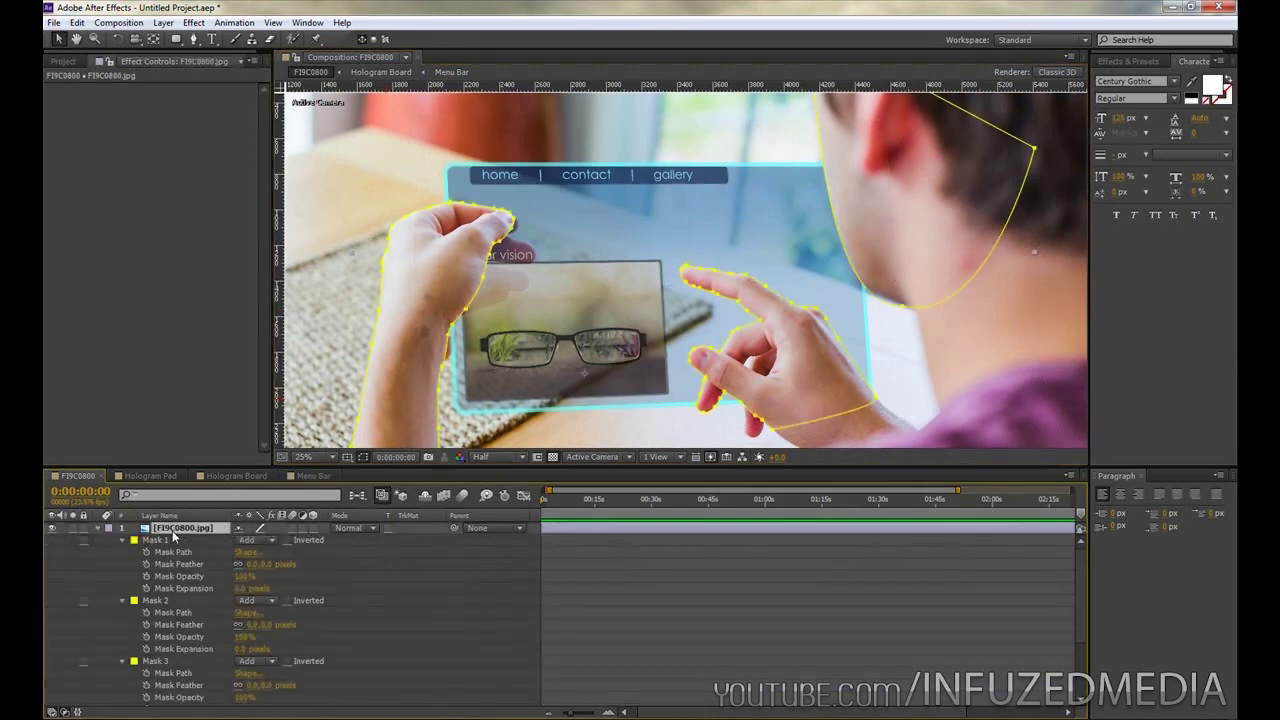
{"action": "scroll", "coordinate": [177, 547], "scroll_direction": "down", "scroll_amount": 1}
{"action": "scroll", "coordinate": [177, 555], "scroll_direction": "up", "scroll_amount": 1}
{"action": "key", "text": "f"}
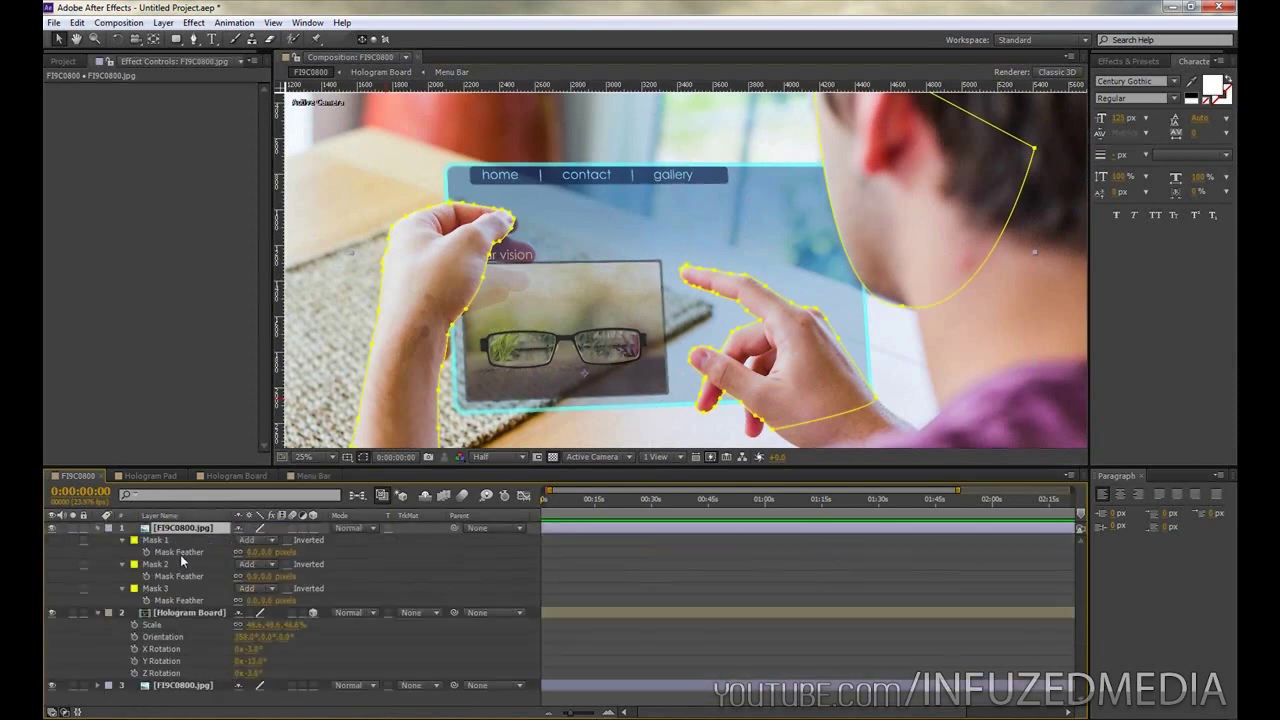
Step: Hide the mask outlines in the composition view and add a slight feather to Mask 1 around the left hand
{"action": "left_click", "coordinate": [364, 460]}
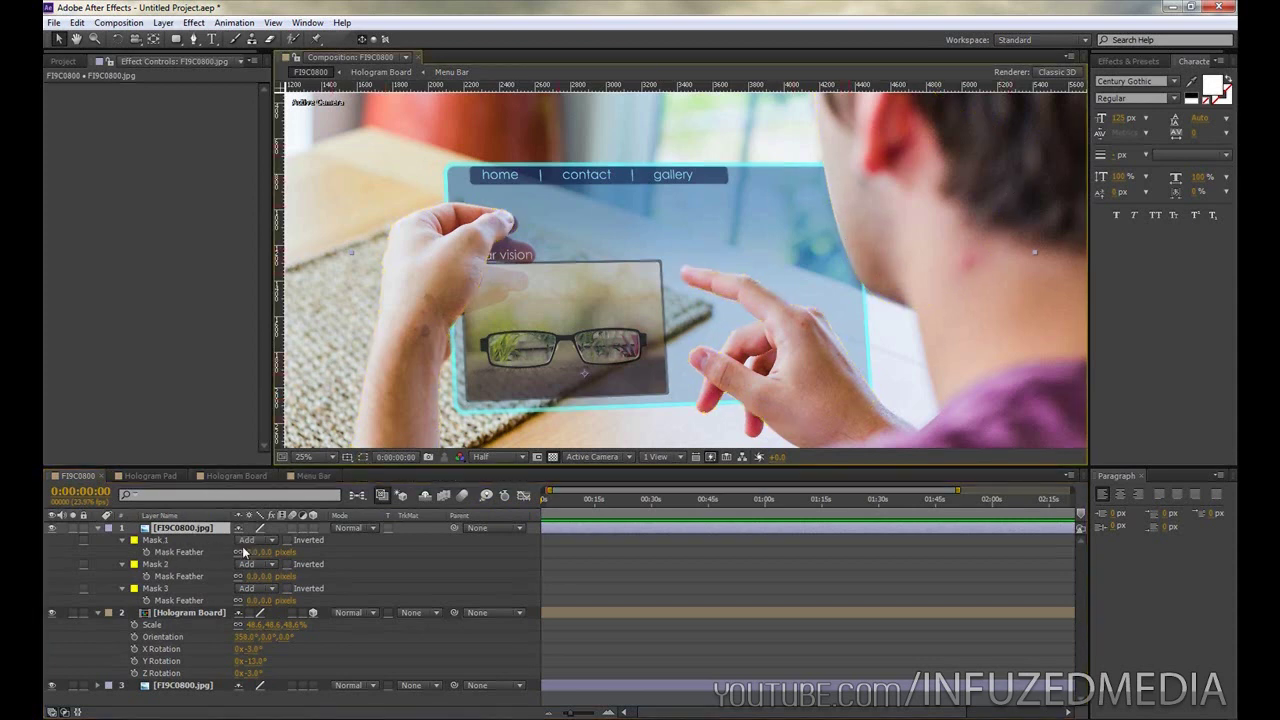
{"action": "scroll", "coordinate": [580, 350], "scroll_direction": "up", "scroll_amount": 2}
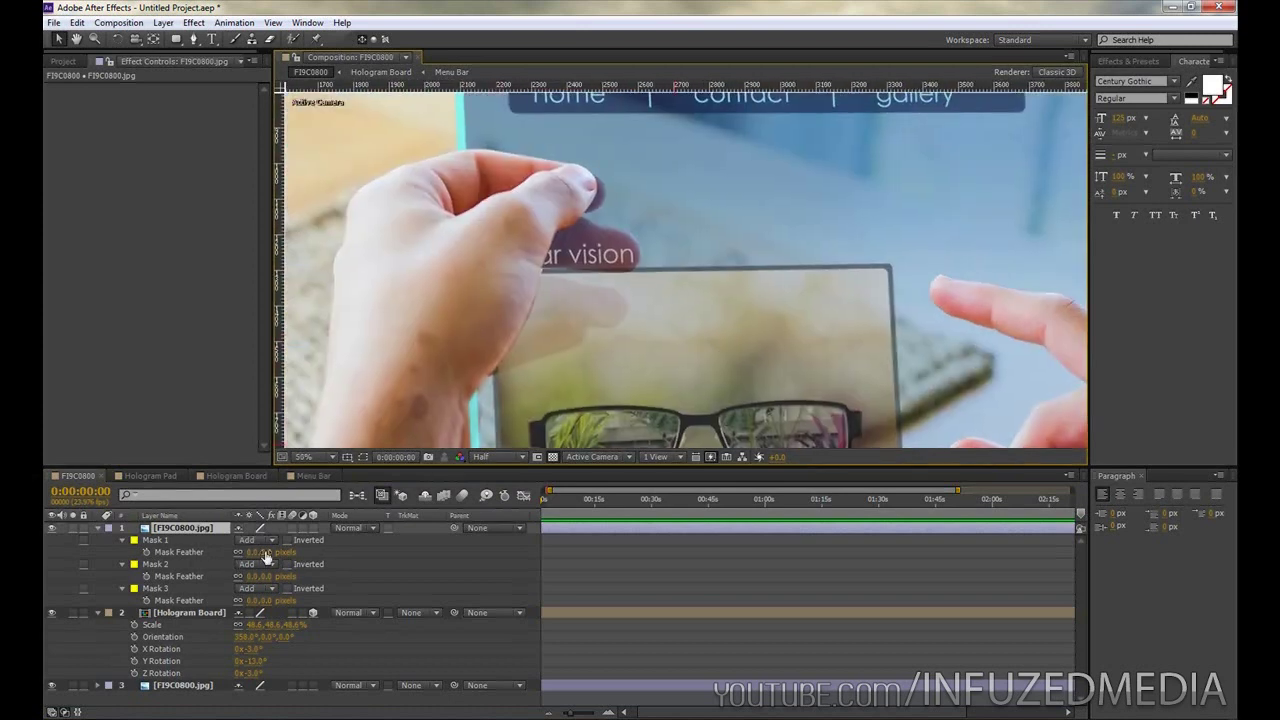
{"action": "mouse_move", "coordinate": [252, 552]}
{"action": "left_mouse_down"}
{"action": "mouse_move", "coordinate": [278, 552]}
{"action": "mouse_move", "coordinate": [248, 554]}
{"action": "left_mouse_up"}
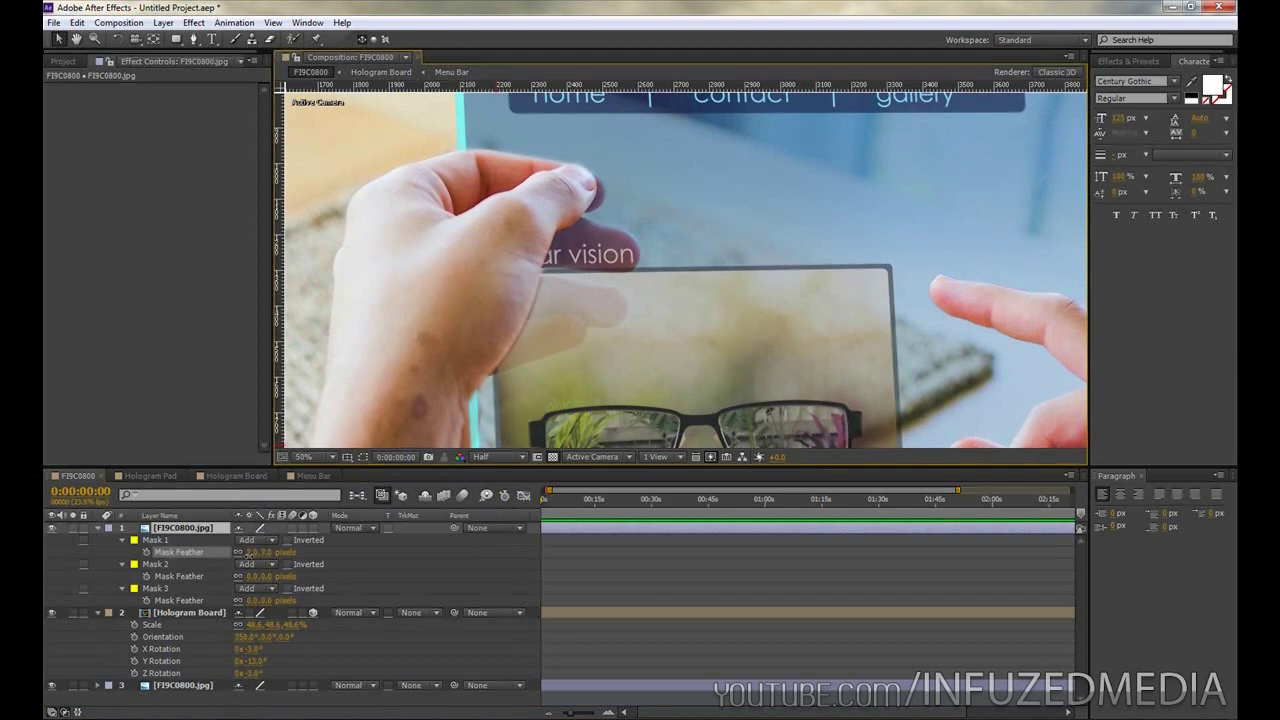
Step: Reveal all mask properties of the top FI9C0800.jpg layer and set Mask 1's Mask Expansion to -1 pixel
{"action": "key", "text": "m"}
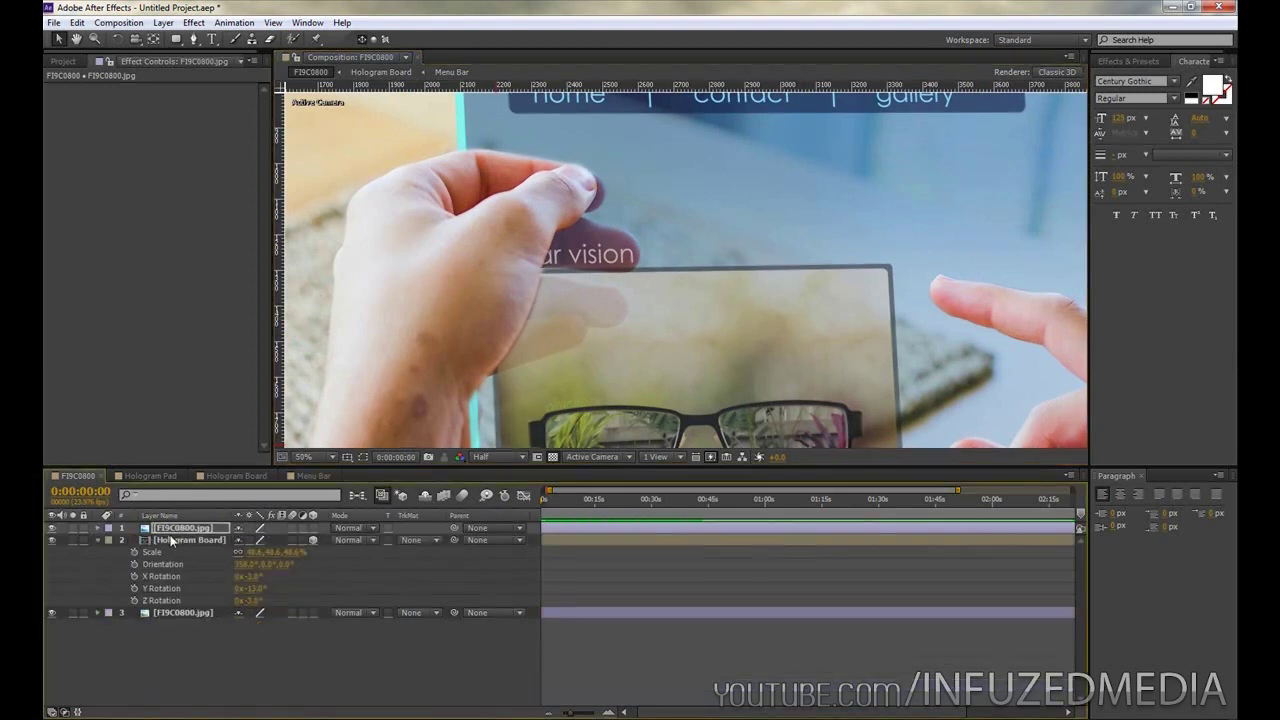
{"action": "key", "text": "m"}
{"action": "key", "text": "m"}
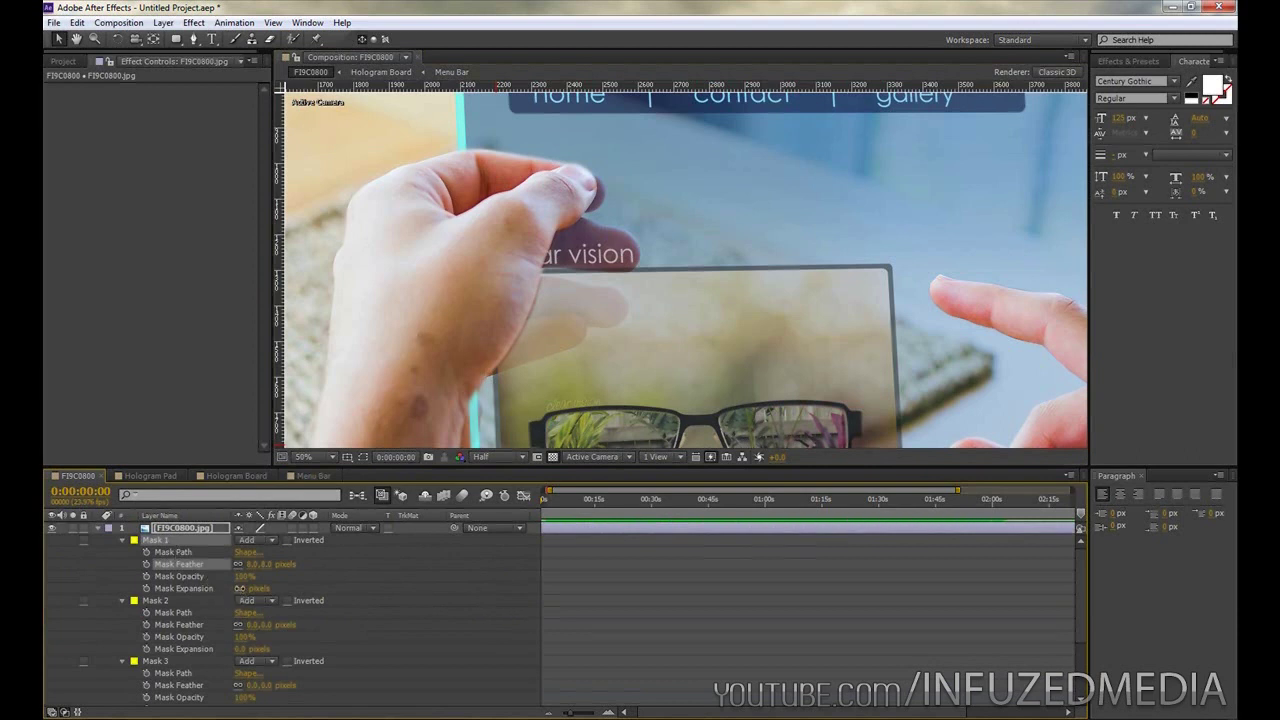
{"action": "left_click", "coordinate": [236, 588], "text": "shift"}
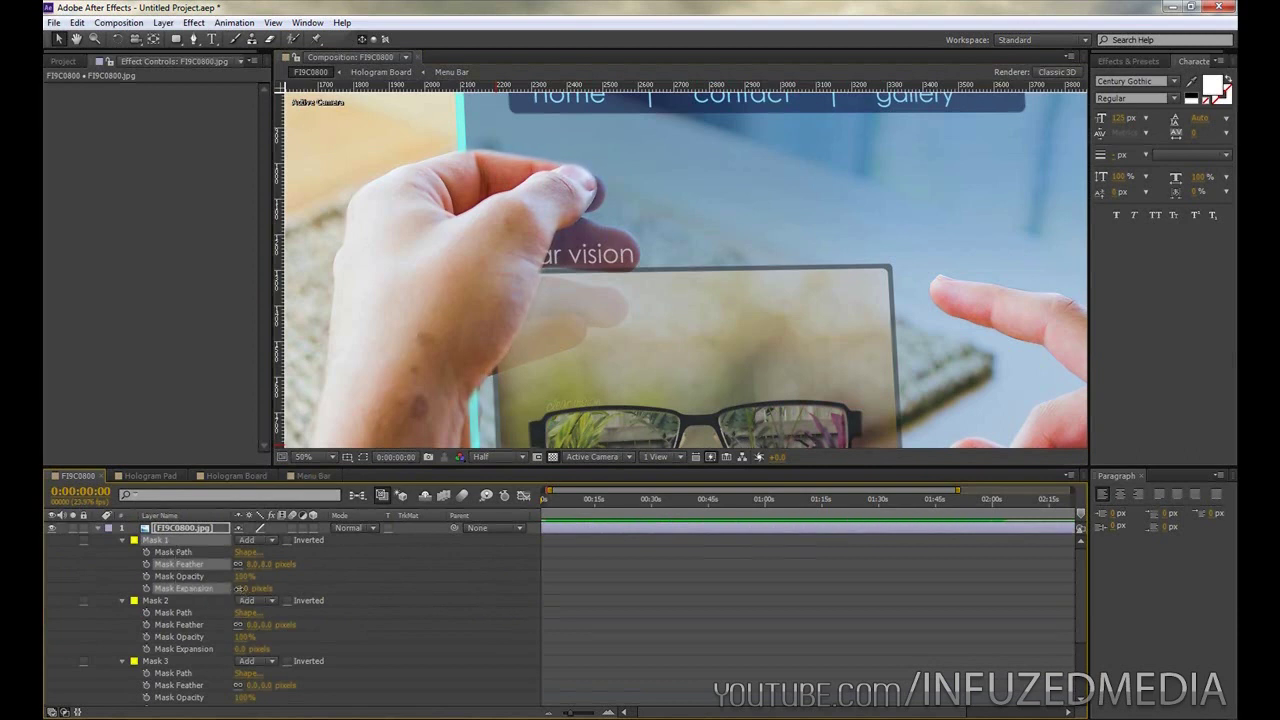
{"action": "left_click", "coordinate": [240, 588]}
{"action": "type", "text": "-1"}
{"action": "key", "text": "Return"}
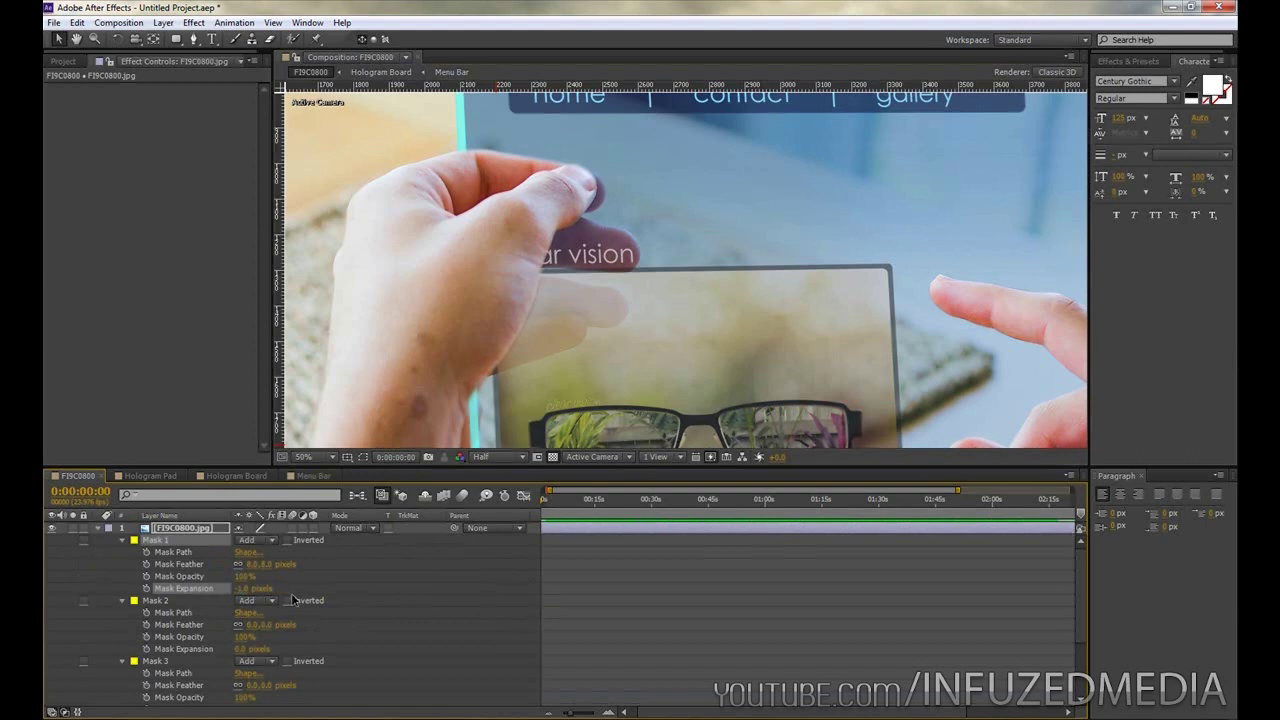
Step: Set Mask 2's Mask Feather around the right hand to 3 pixels
{"action": "left_click", "coordinate": [200, 601]}
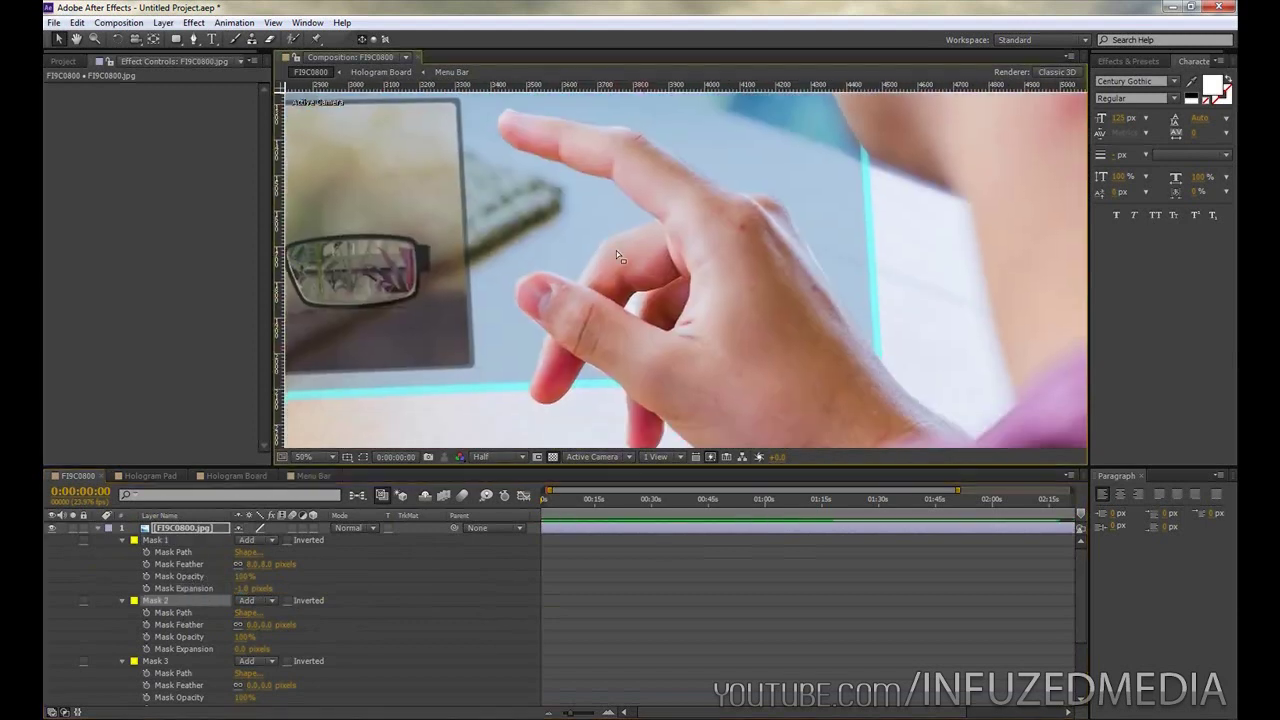
{"action": "left_click", "coordinate": [257, 625]}
{"action": "type", "text": "10"}
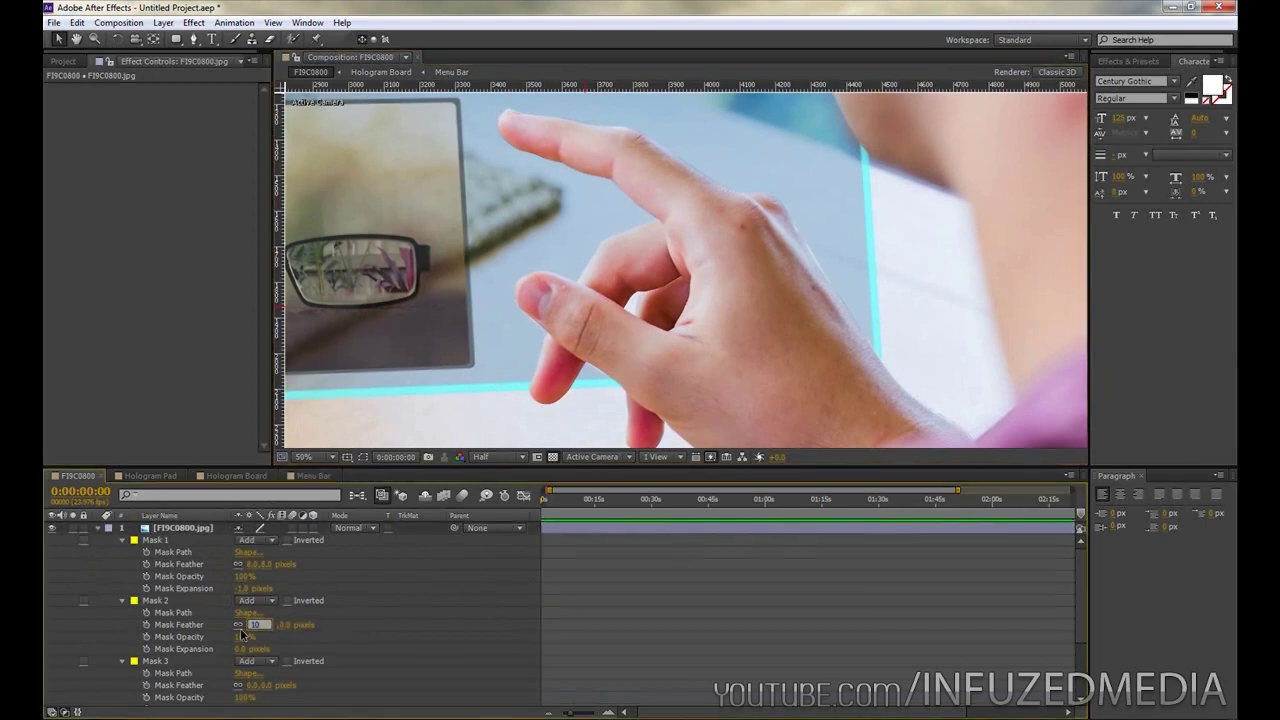
{"action": "key", "text": "Return"}
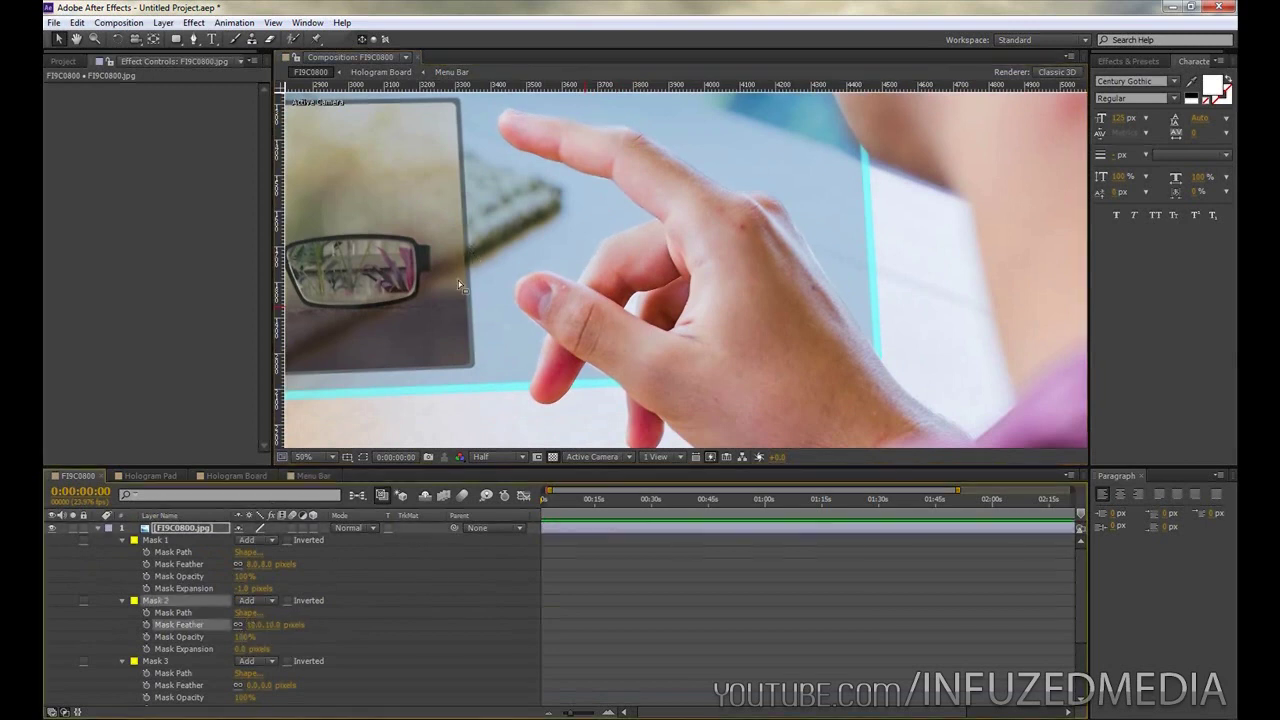
{"action": "left_click", "coordinate": [256, 626]}
{"action": "type", "text": "7"}
{"action": "key", "text": "Return"}
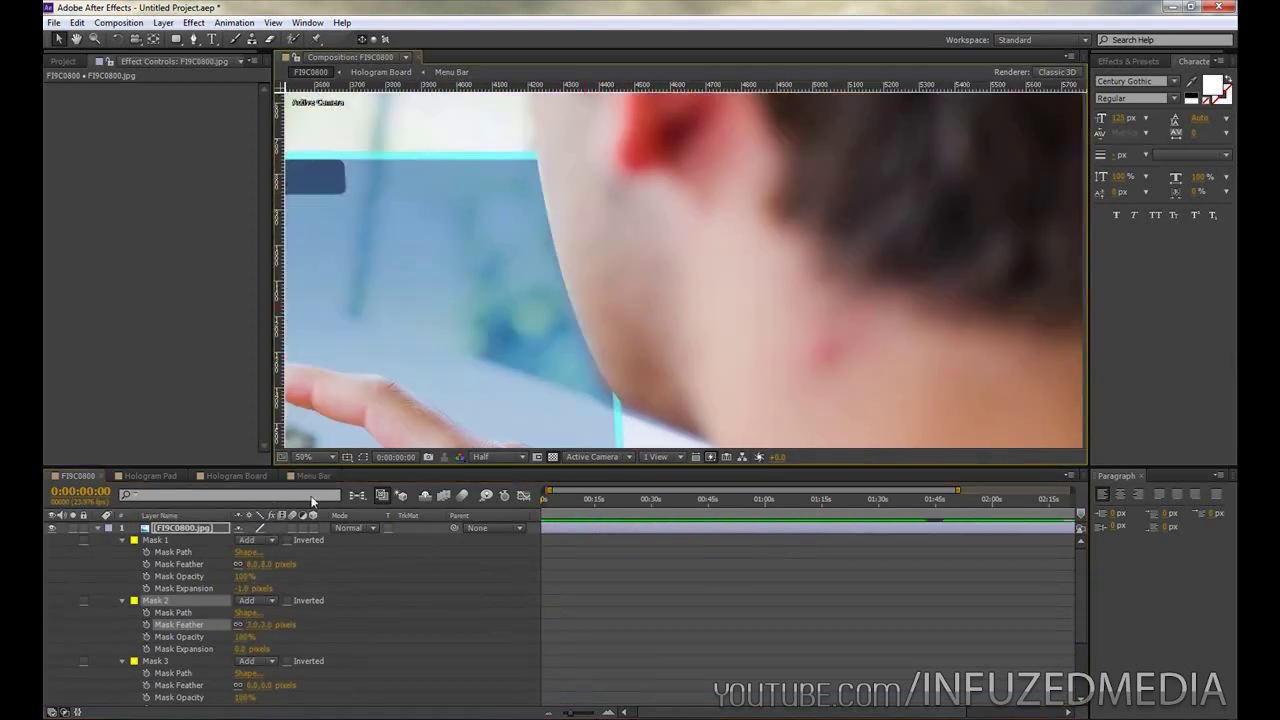
Step: Soften Mask 3 along the man's blurred face with a strong Mask Feather of about 78 pixels
{"action": "scroll", "coordinate": [560, 345], "scroll_direction": "down", "scroll_amount": 2}
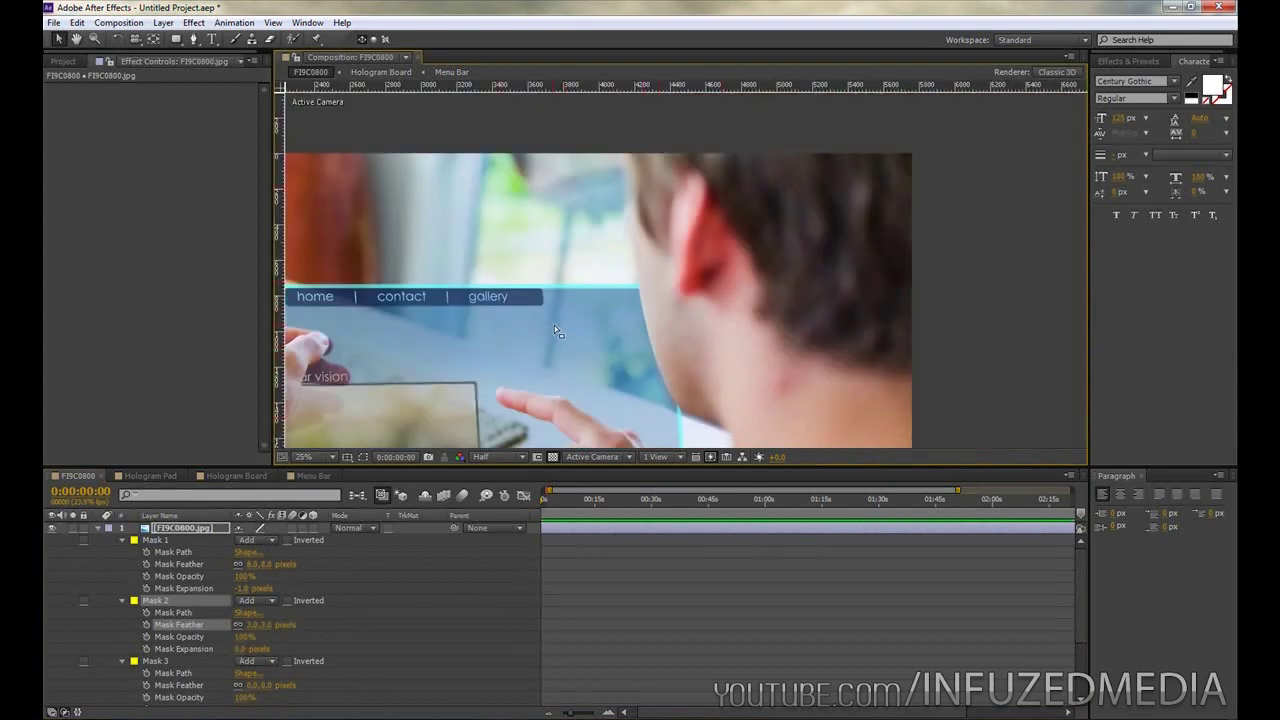
{"action": "left_click_drag", "start_coordinate": [252, 690], "coordinate": [318, 654]}
{"action": "scroll", "coordinate": [325, 210], "scroll_direction": "down", "scroll_amount": 4}
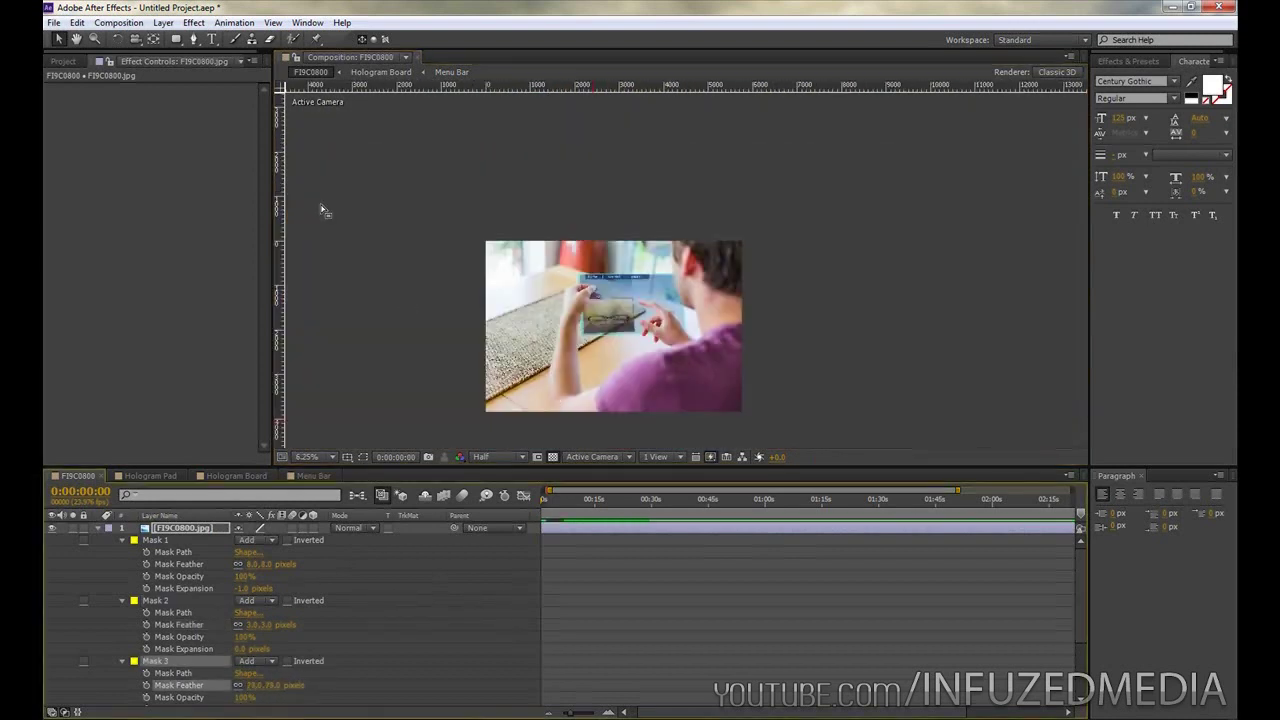
Step: Examine the composite from overall view to close-up for how the feathered hands and face blend with the hologram
{"action": "scroll", "coordinate": [500, 315], "scroll_direction": "up", "scroll_amount": 2}
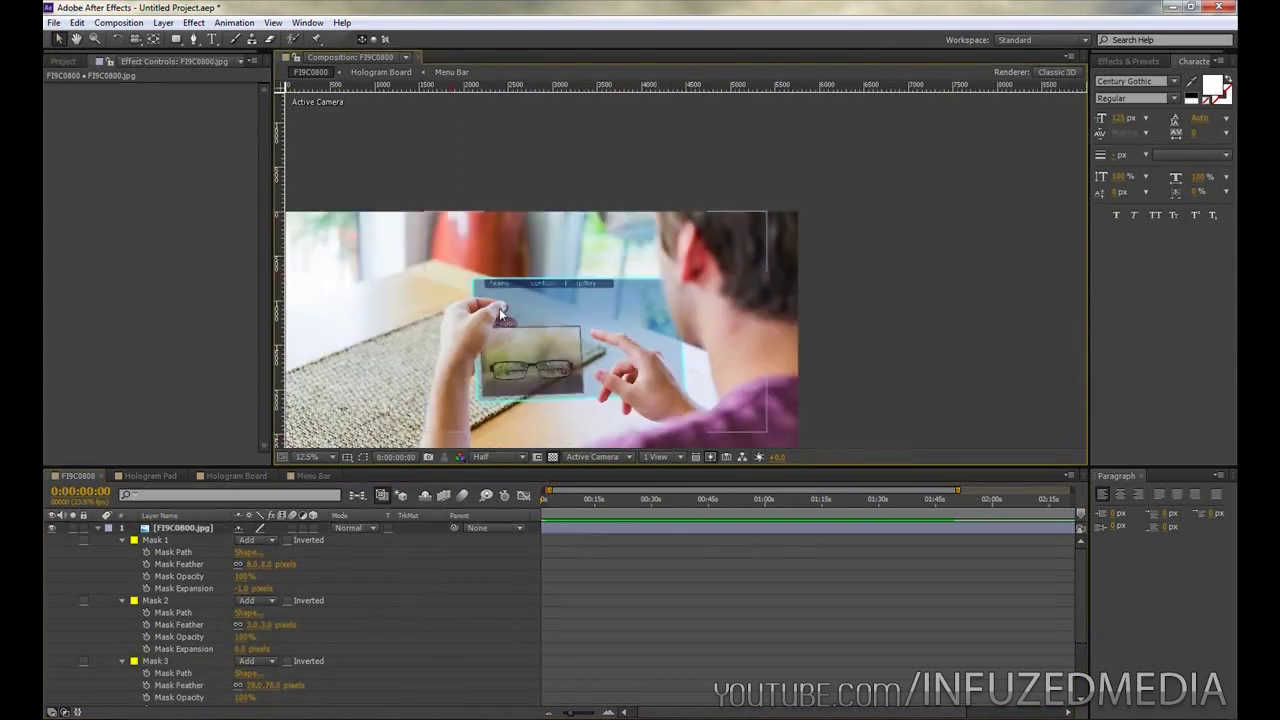
{"action": "left_click_drag", "start_coordinate": [862, 333], "coordinate": [940, 268]}
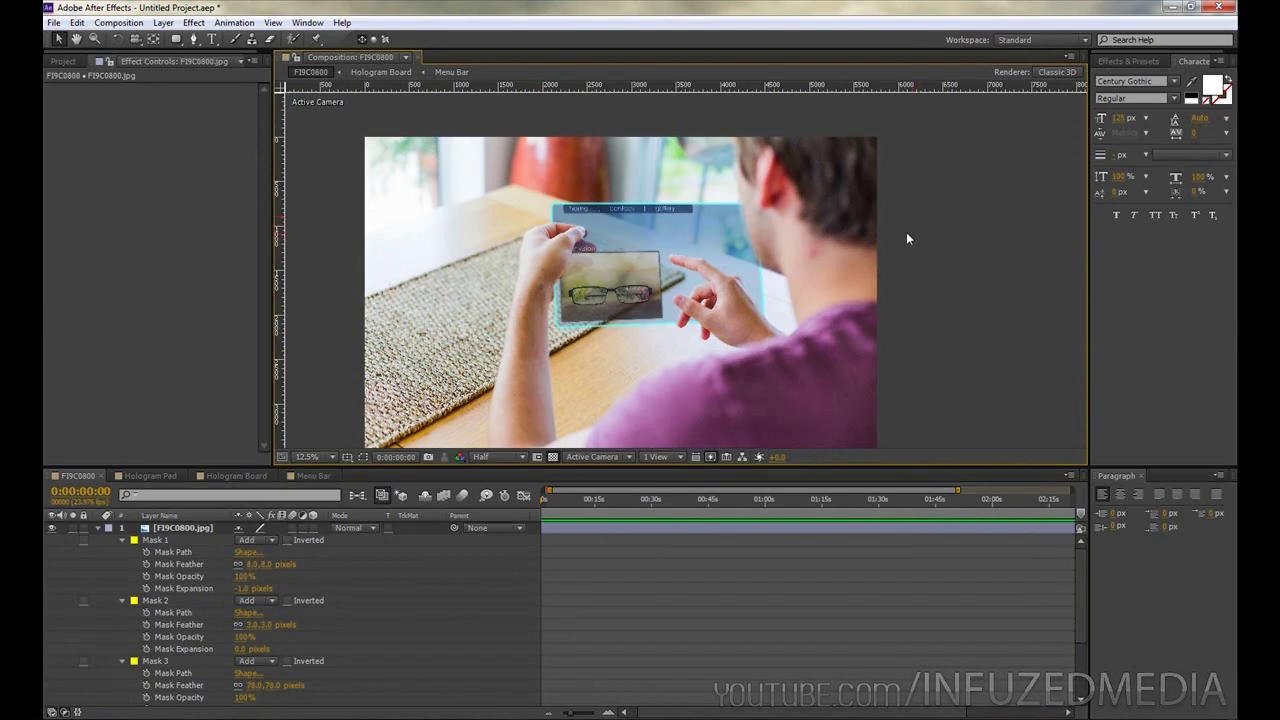
{"action": "key", "text": "period"}
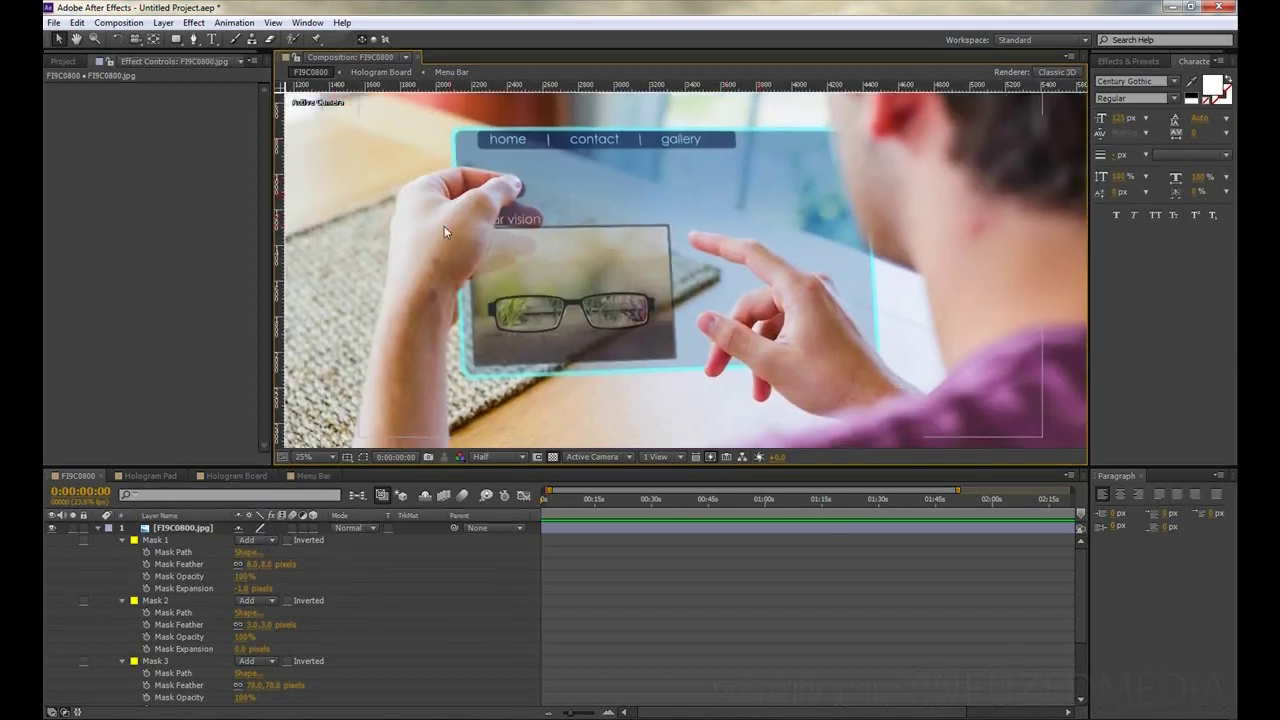
{"action": "key", "text": "comma"}
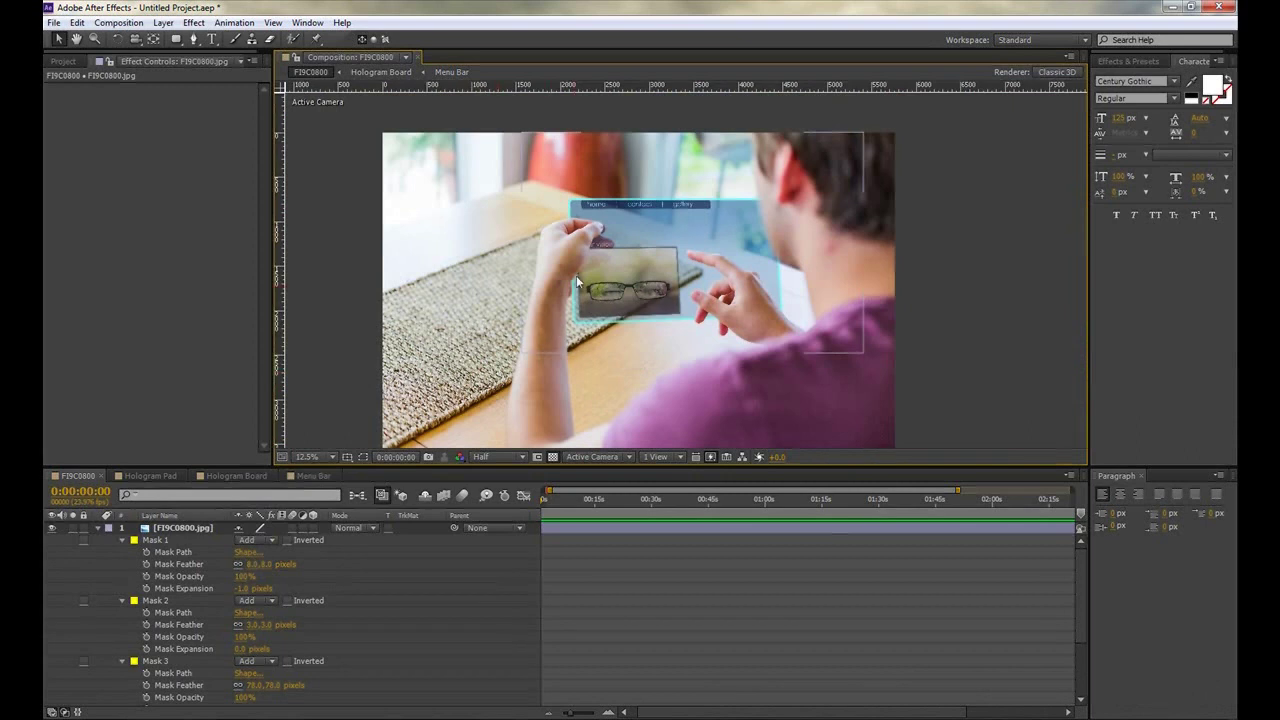
{"action": "scroll", "coordinate": [574, 214], "scroll_direction": "up", "scroll_amount": 2}
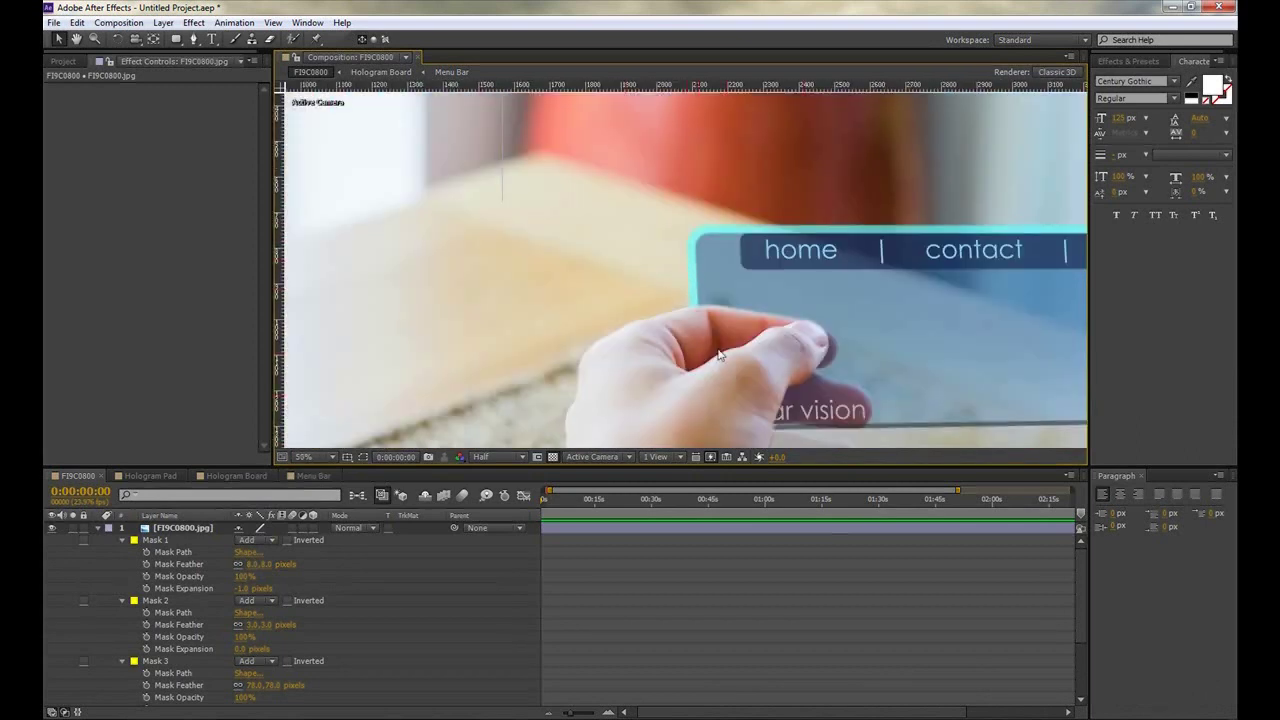
{"action": "scroll", "coordinate": [729, 318], "scroll_direction": "down", "scroll_amount": 1}
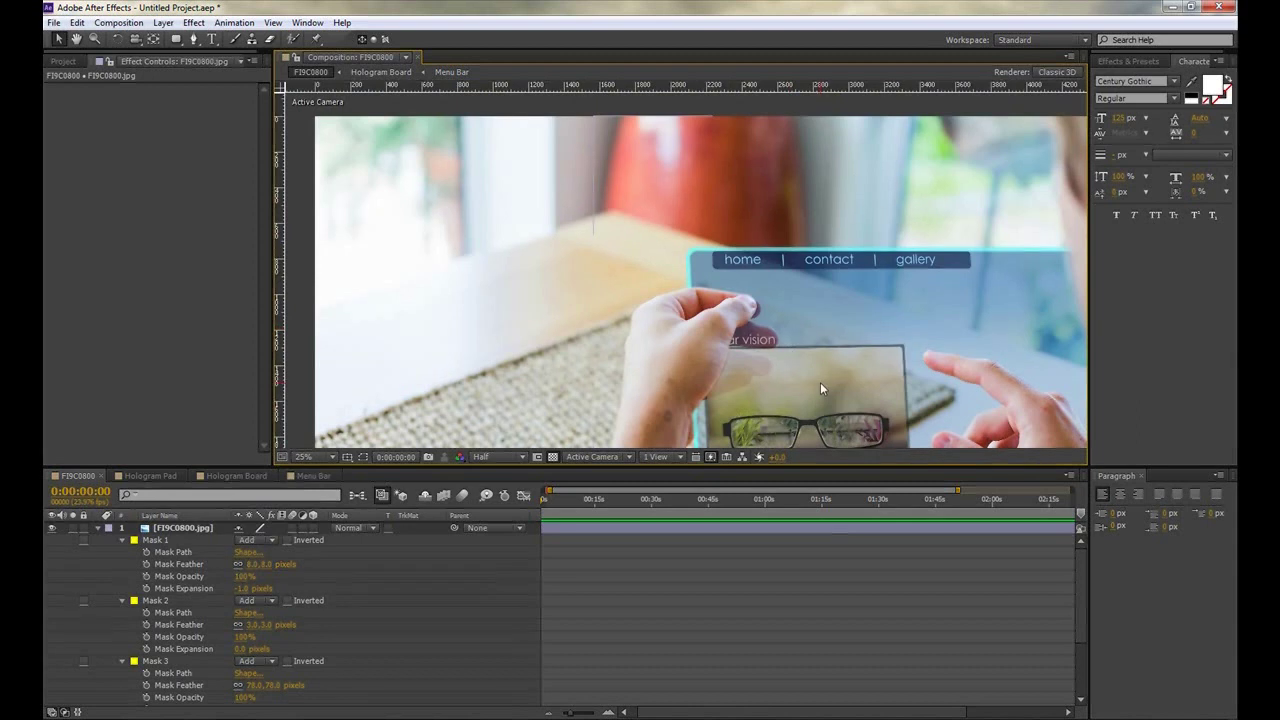
{"action": "scroll", "coordinate": [720, 273], "scroll_direction": "down", "scroll_amount": 1}
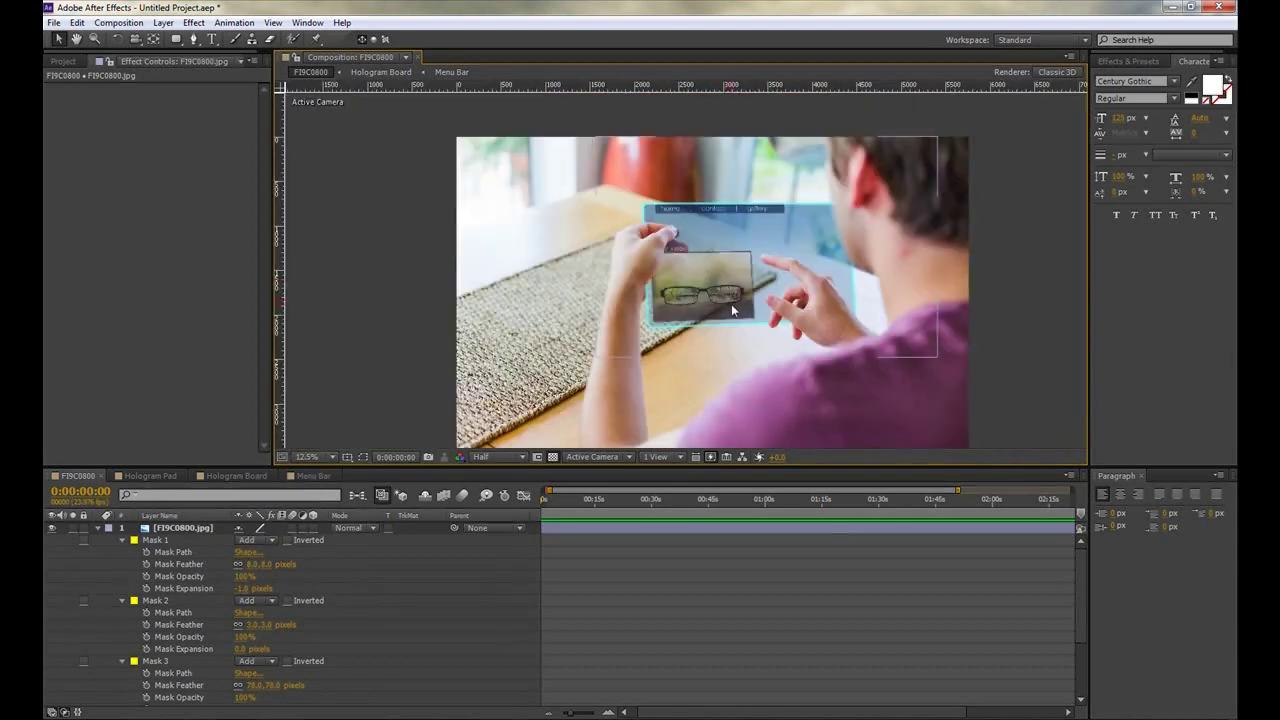